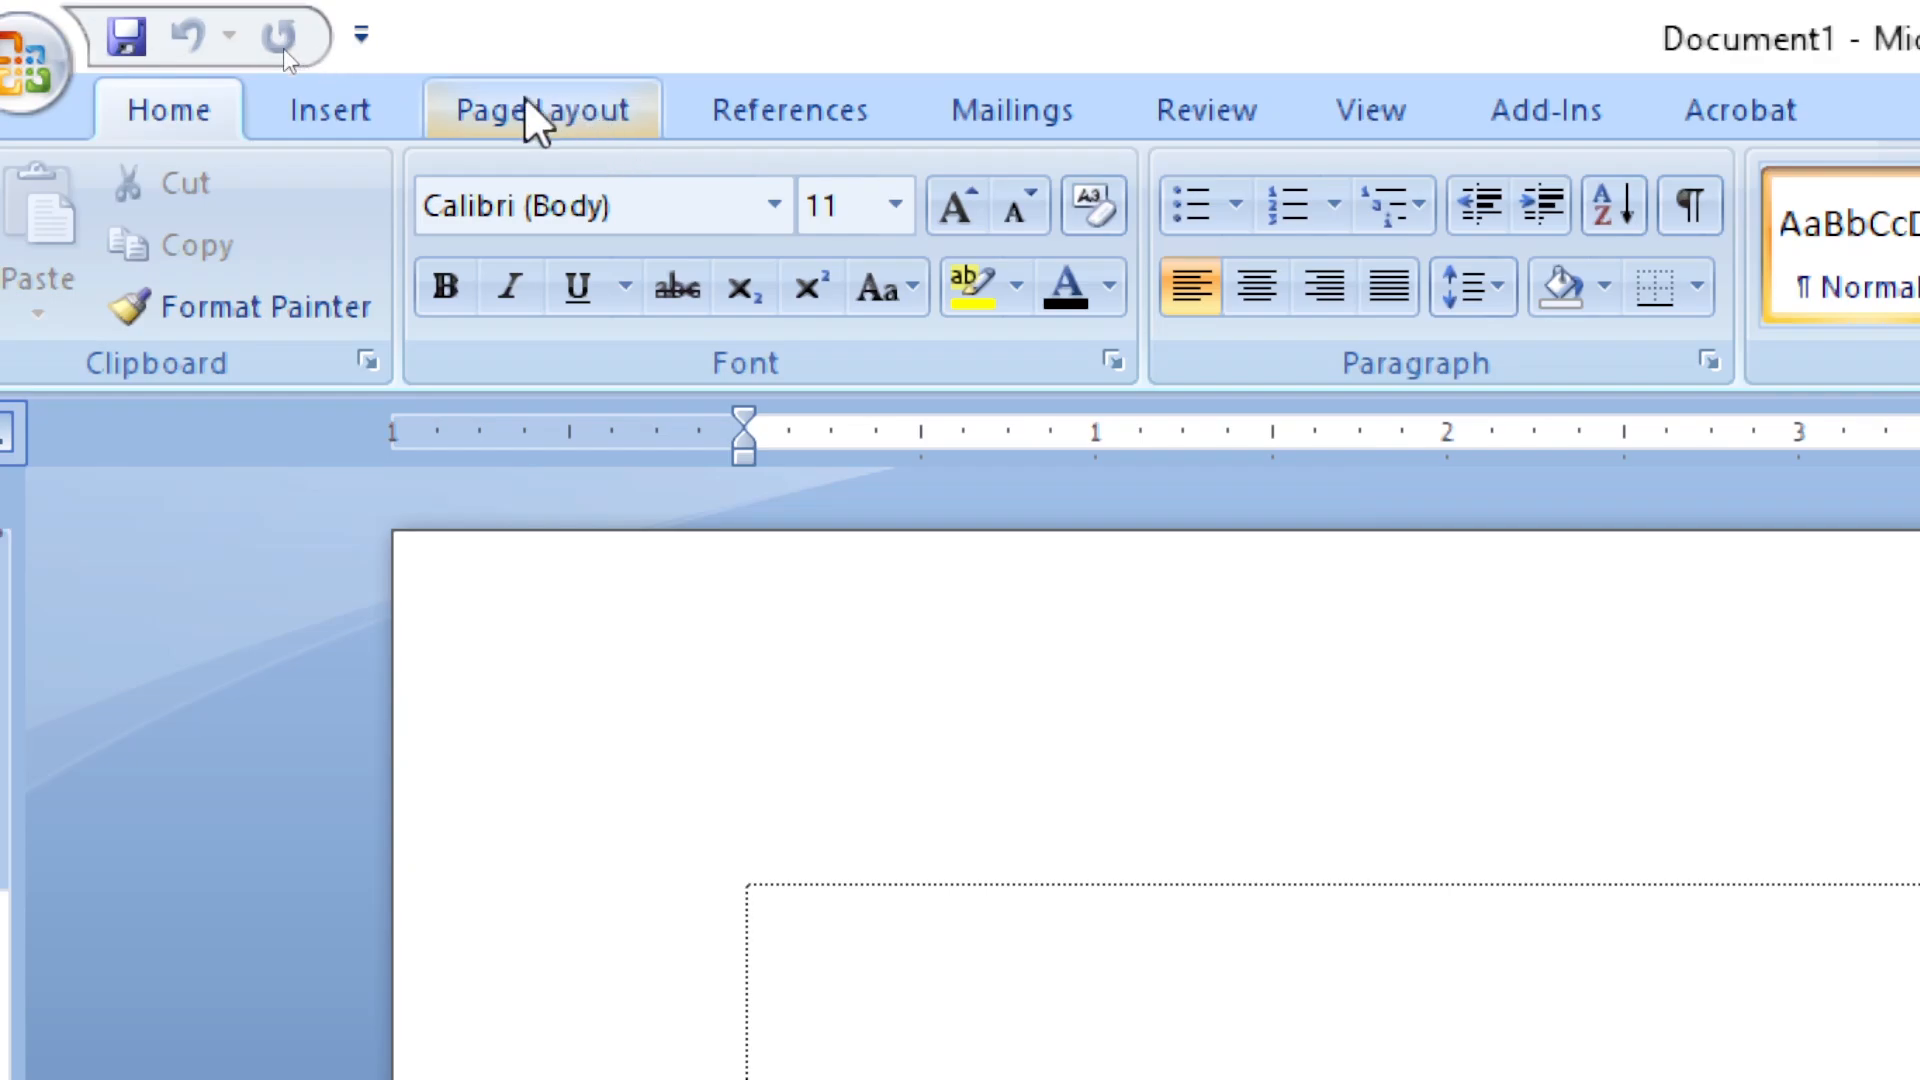
# Set the document's paper size to A4 (8.27" x 11.69")
pyautogui.click(283, 50)
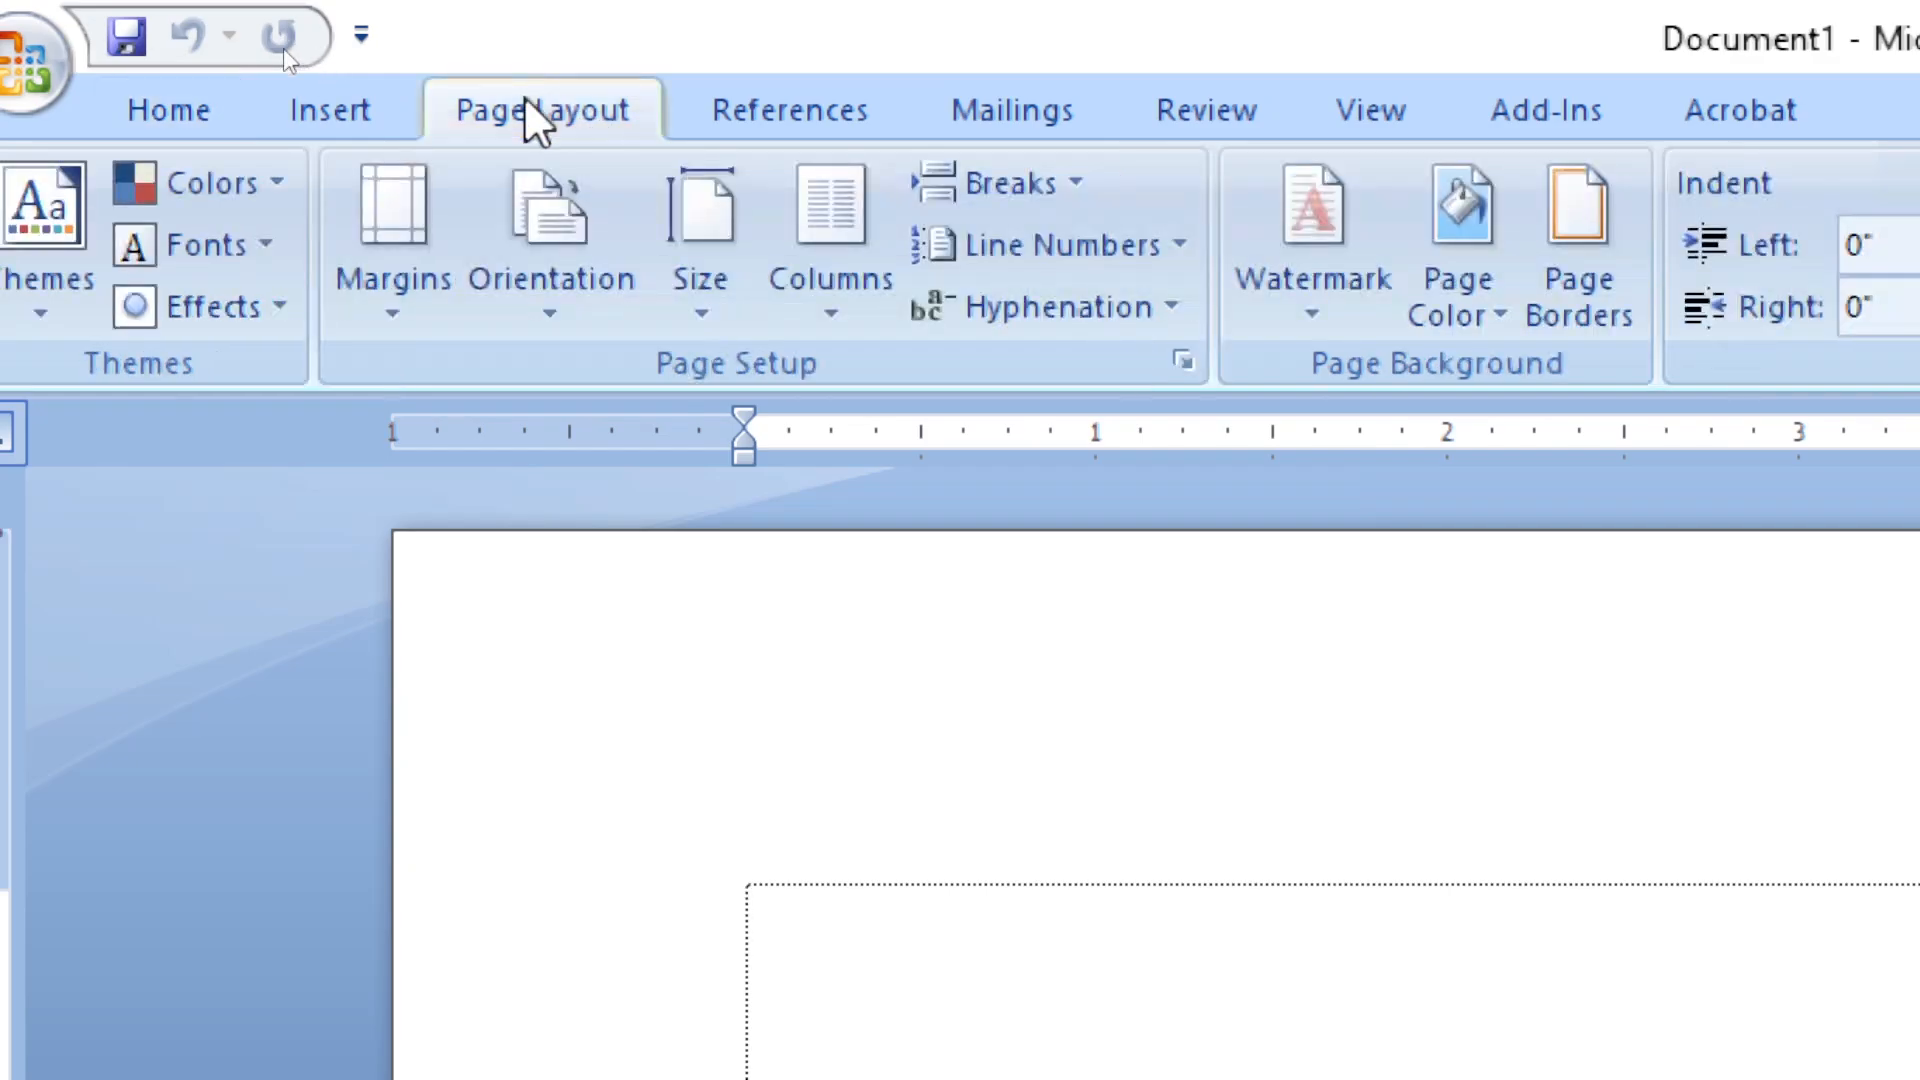
pyautogui.click(727, 217)
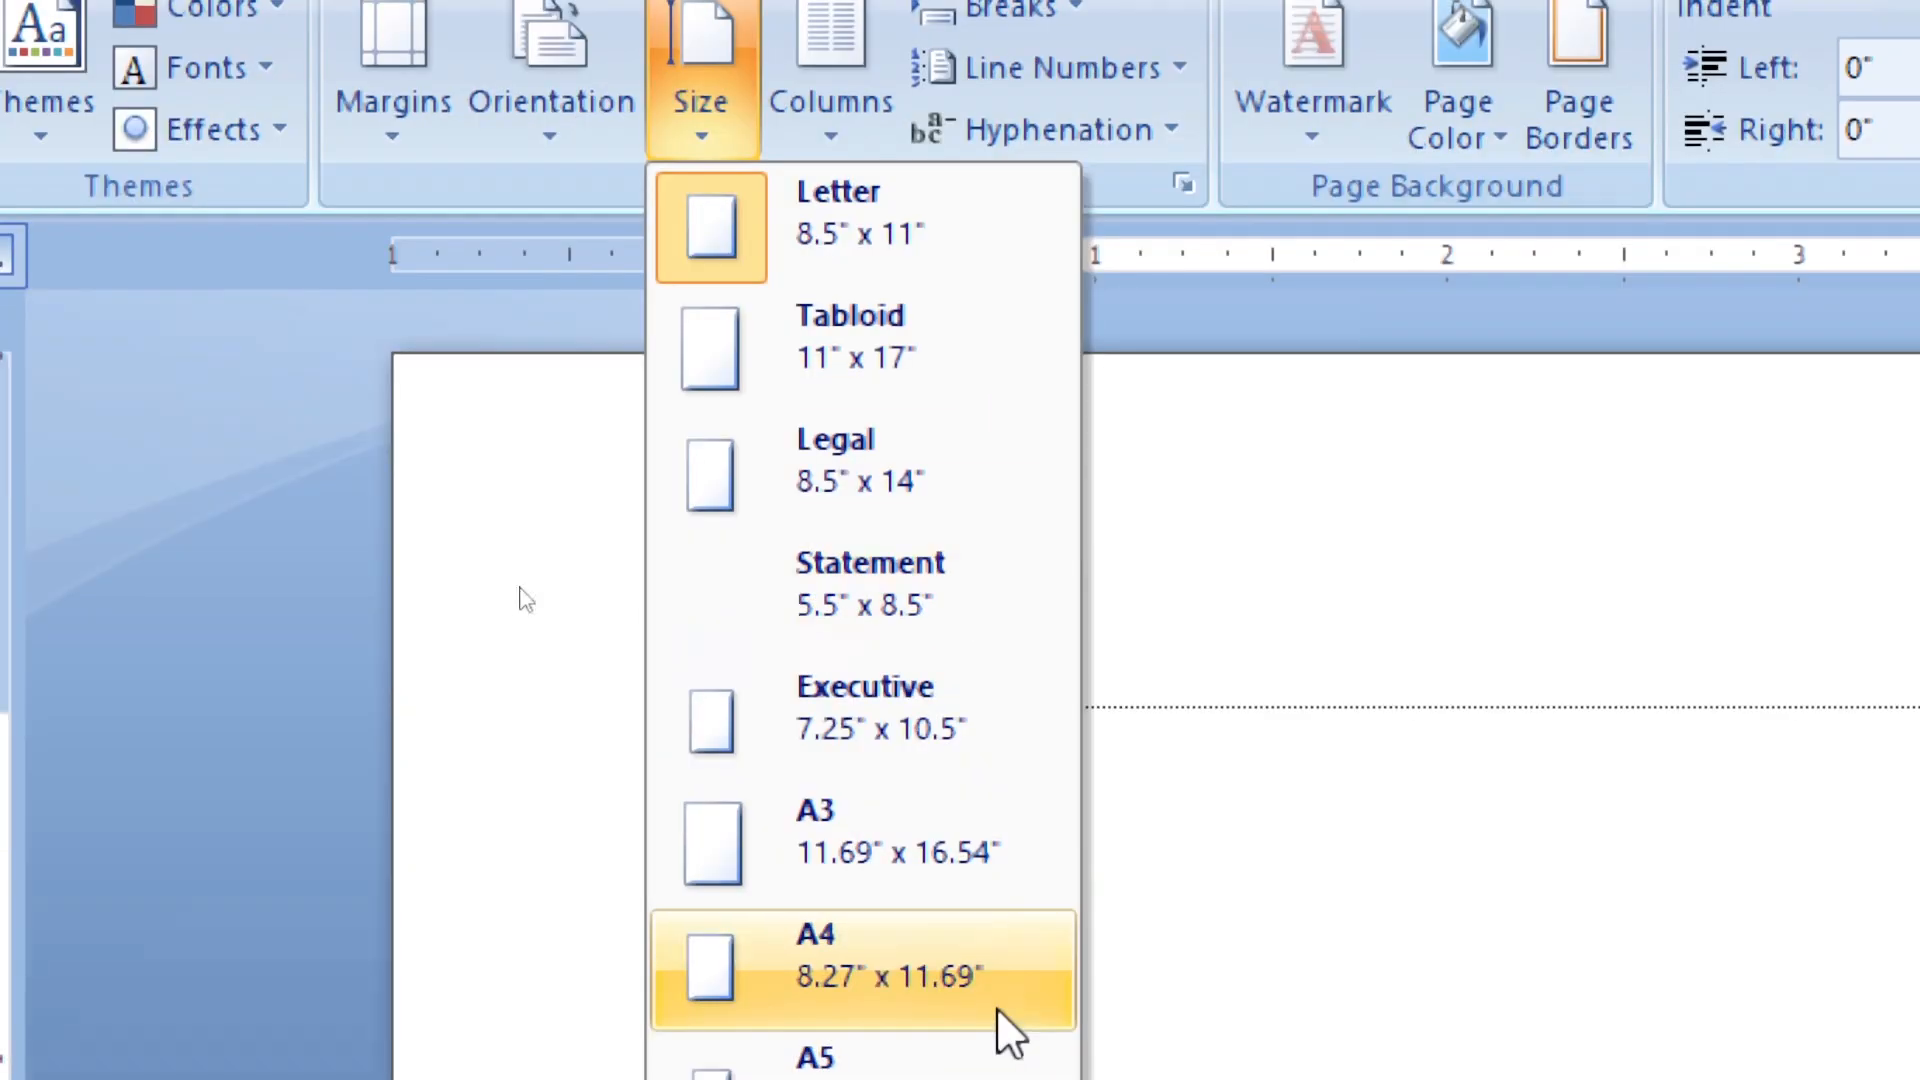
pyautogui.click(866, 981)
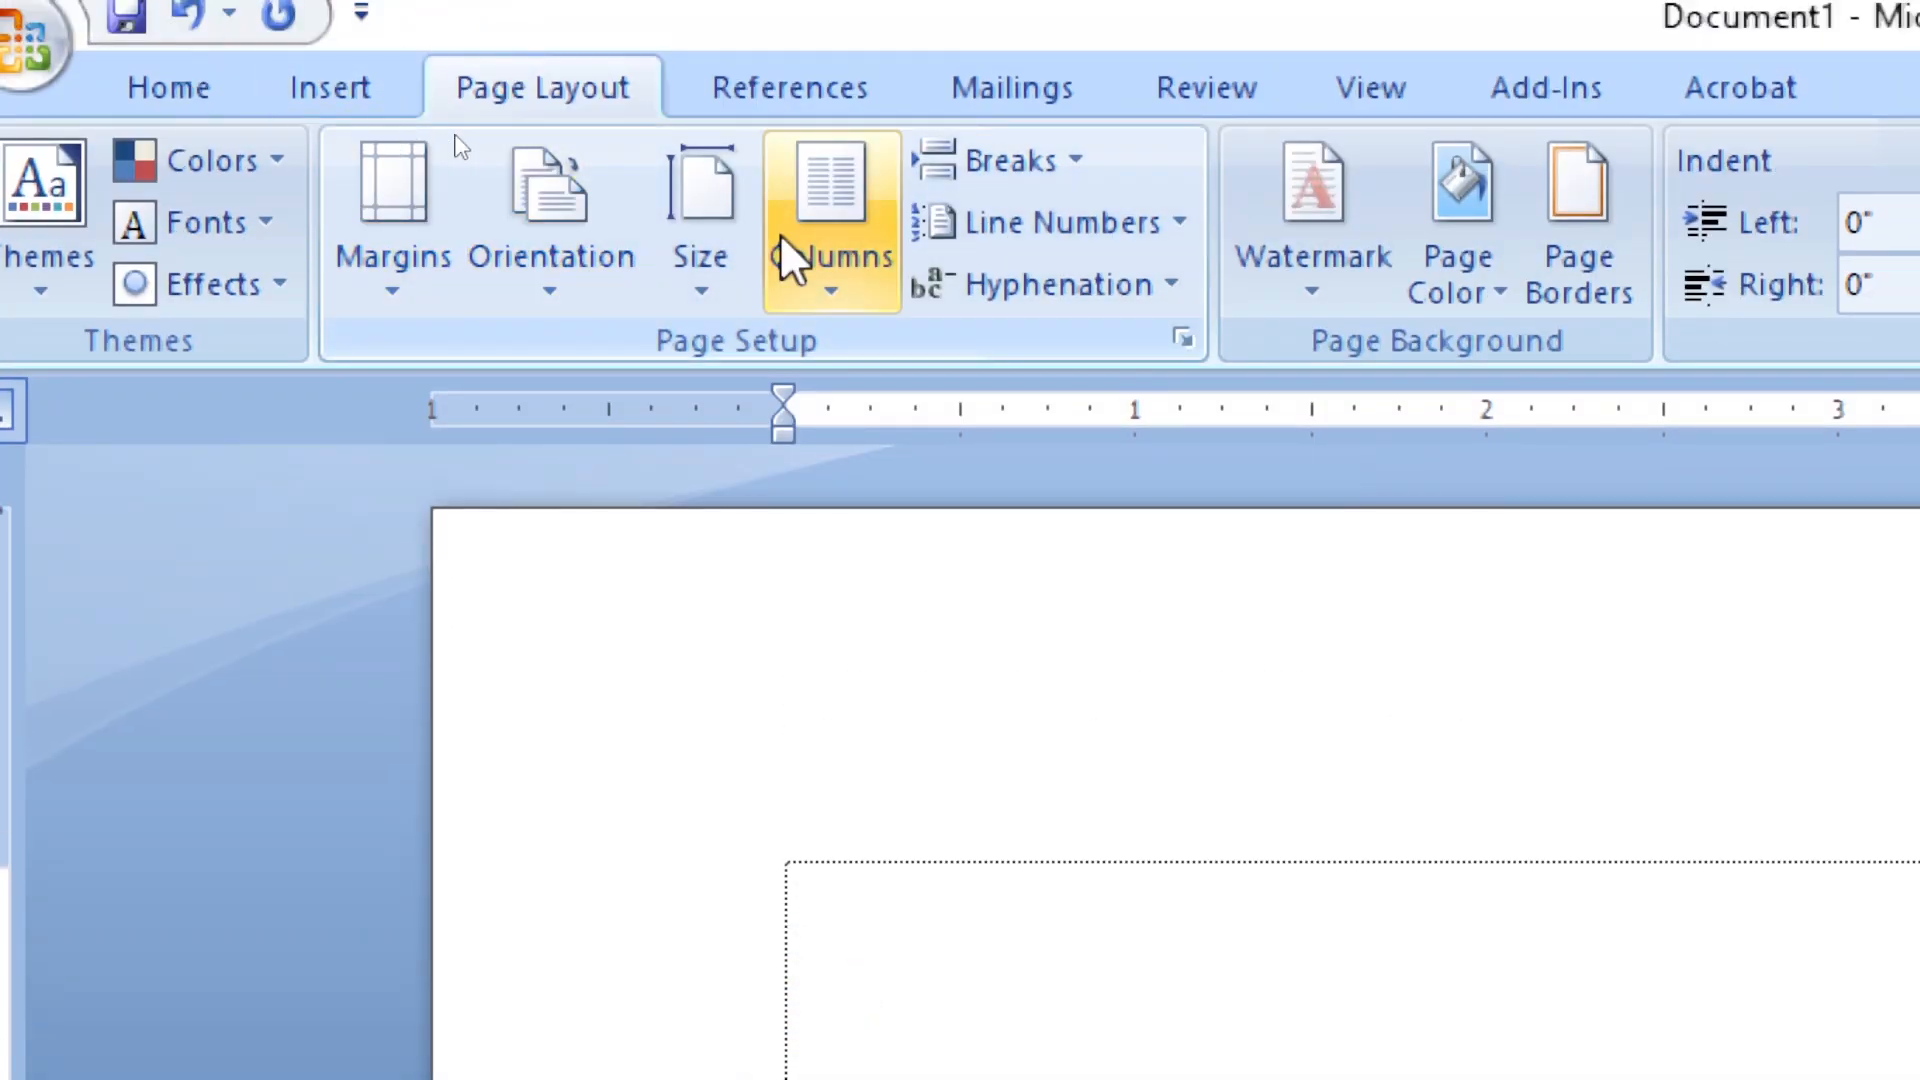
pyautogui.click(392, 214)
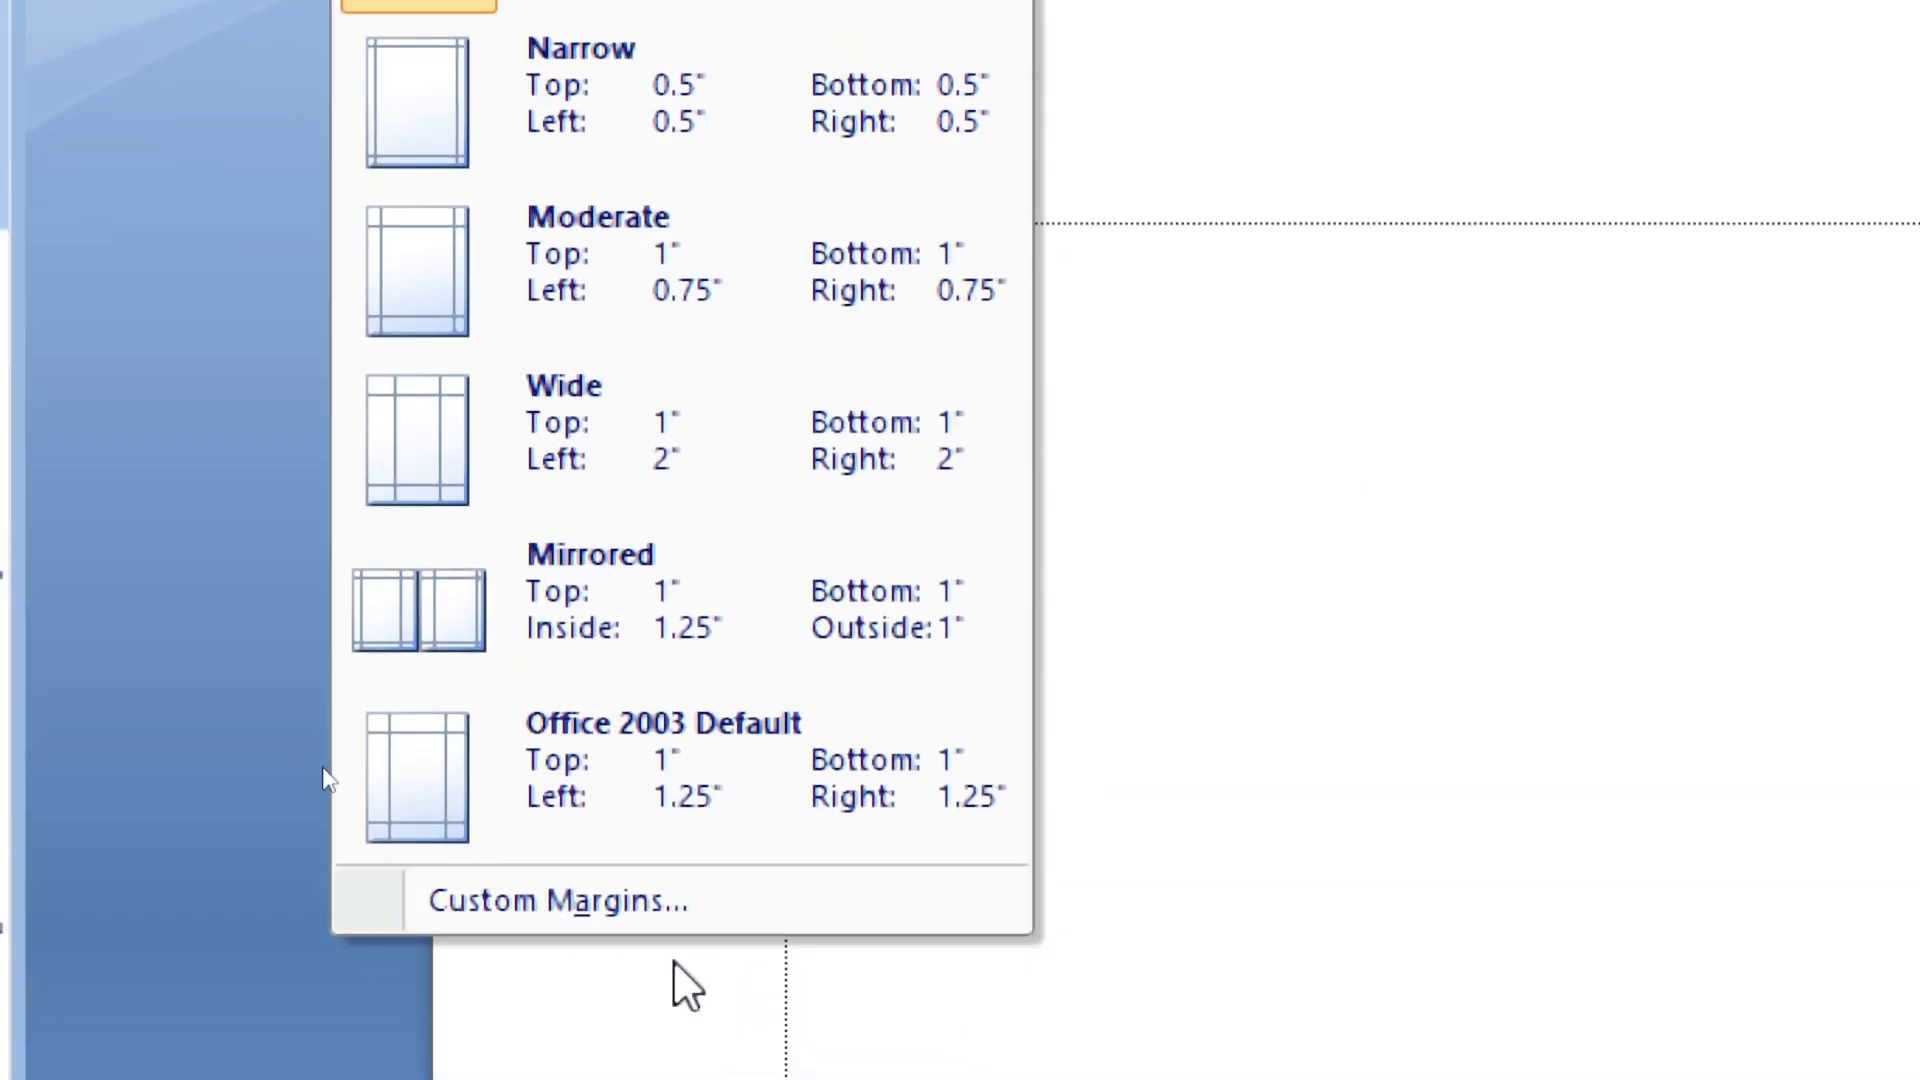
pyautogui.click(576, 905)
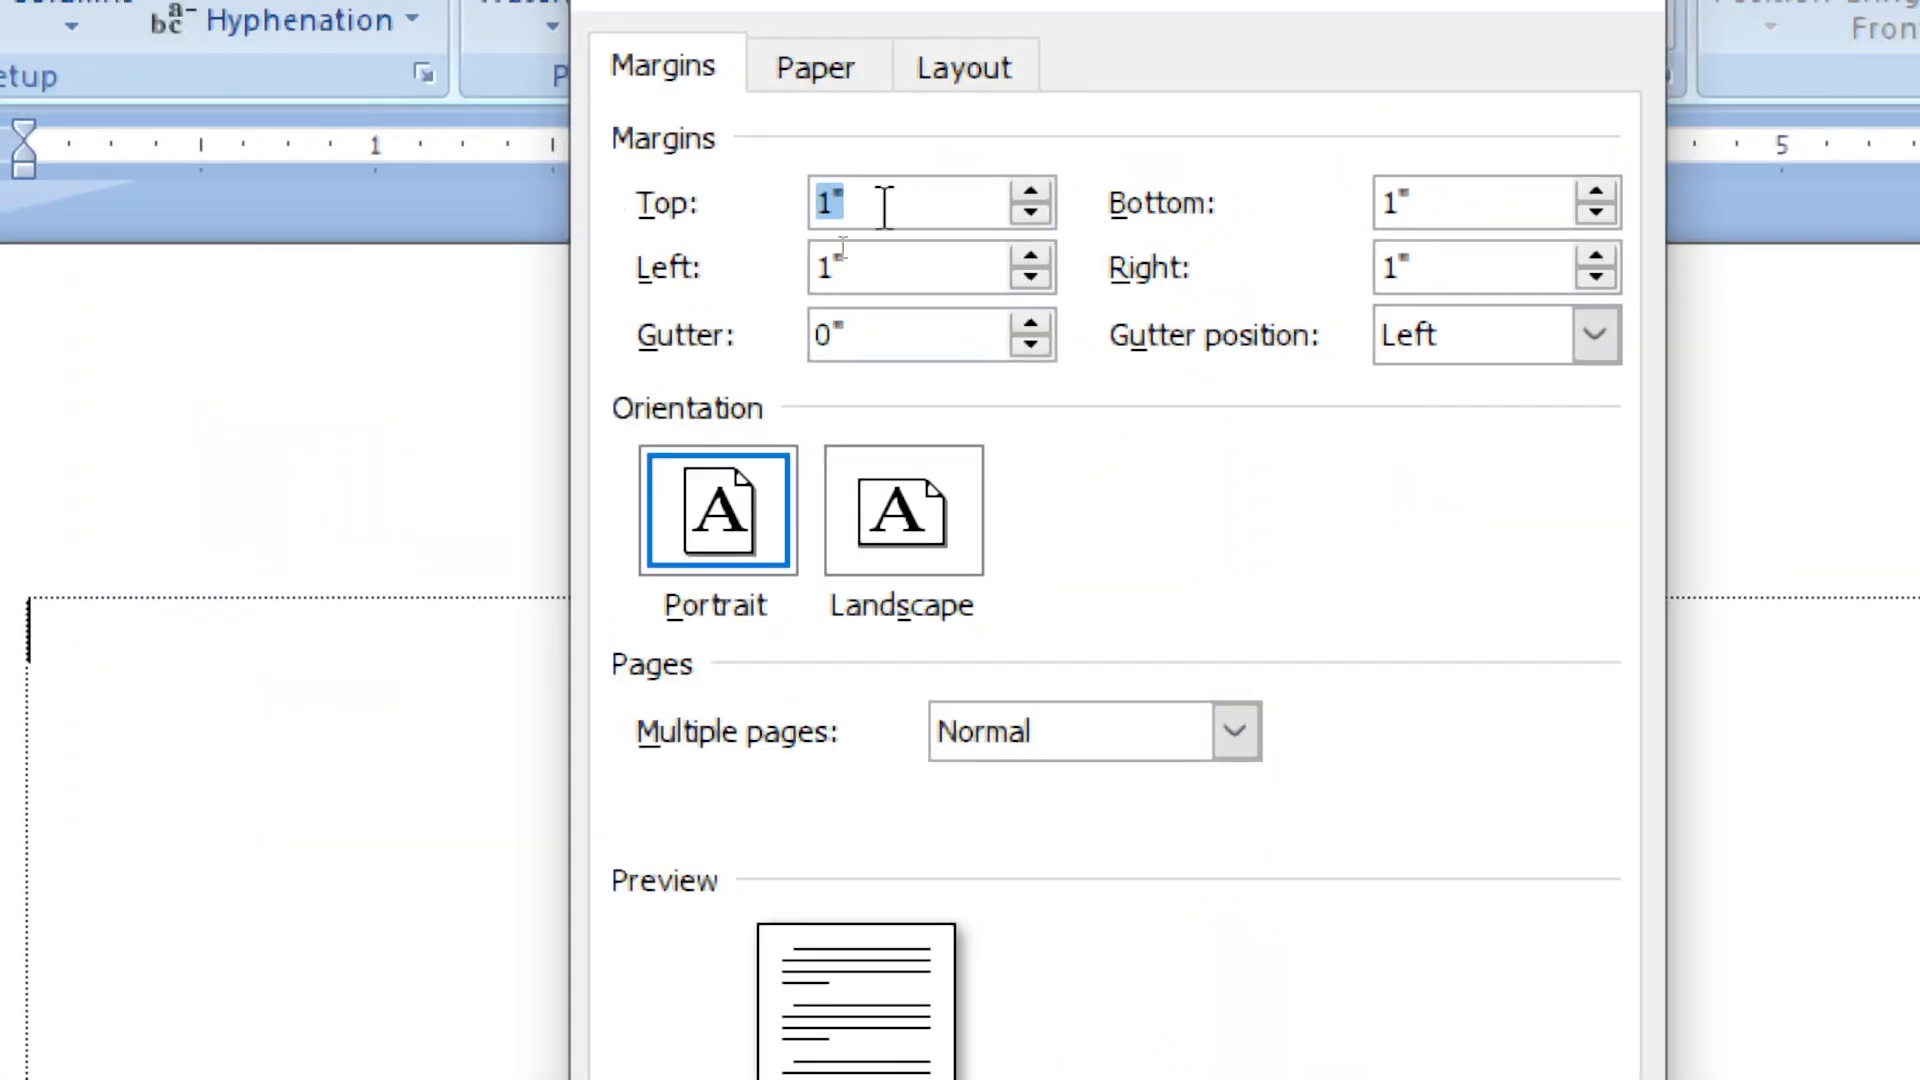
pyautogui.click(878, 272)
pyautogui.click(1506, 205)
pyautogui.click(1491, 272)
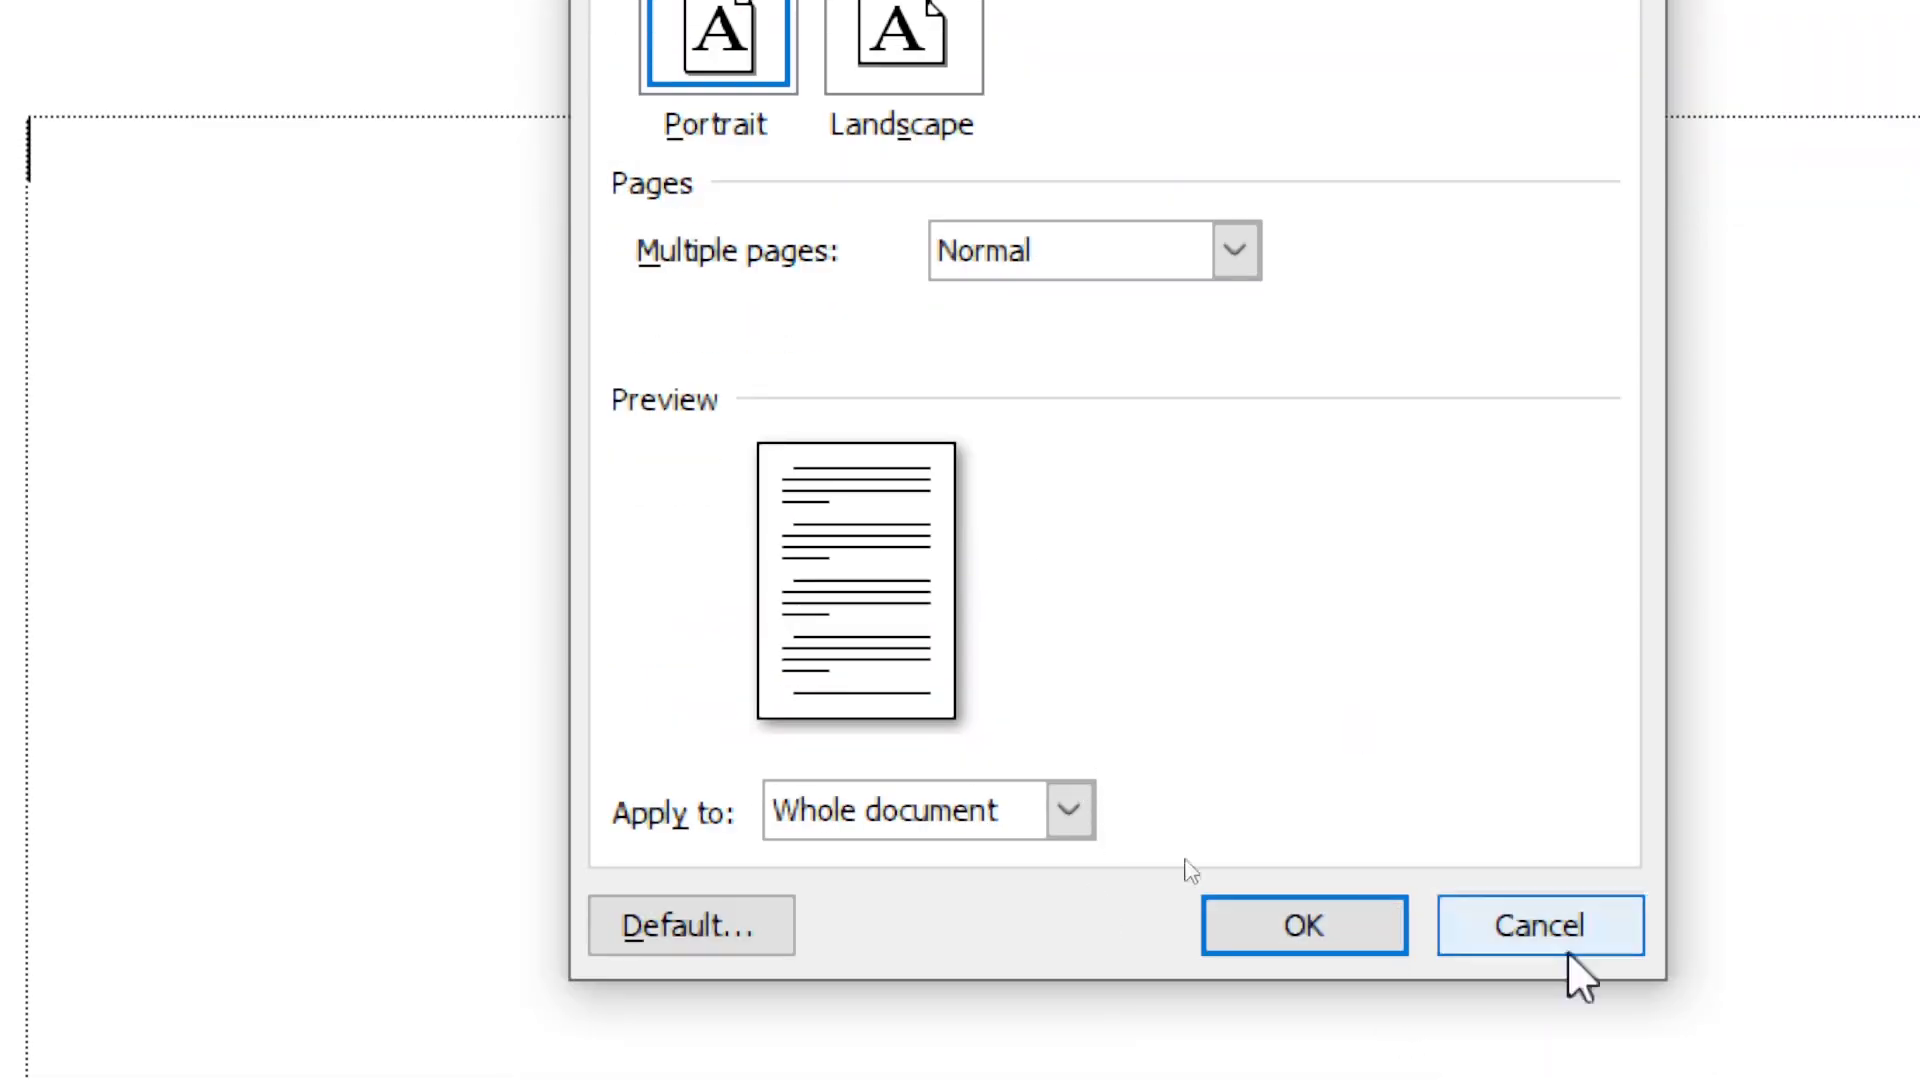
pyautogui.click(1568, 922)
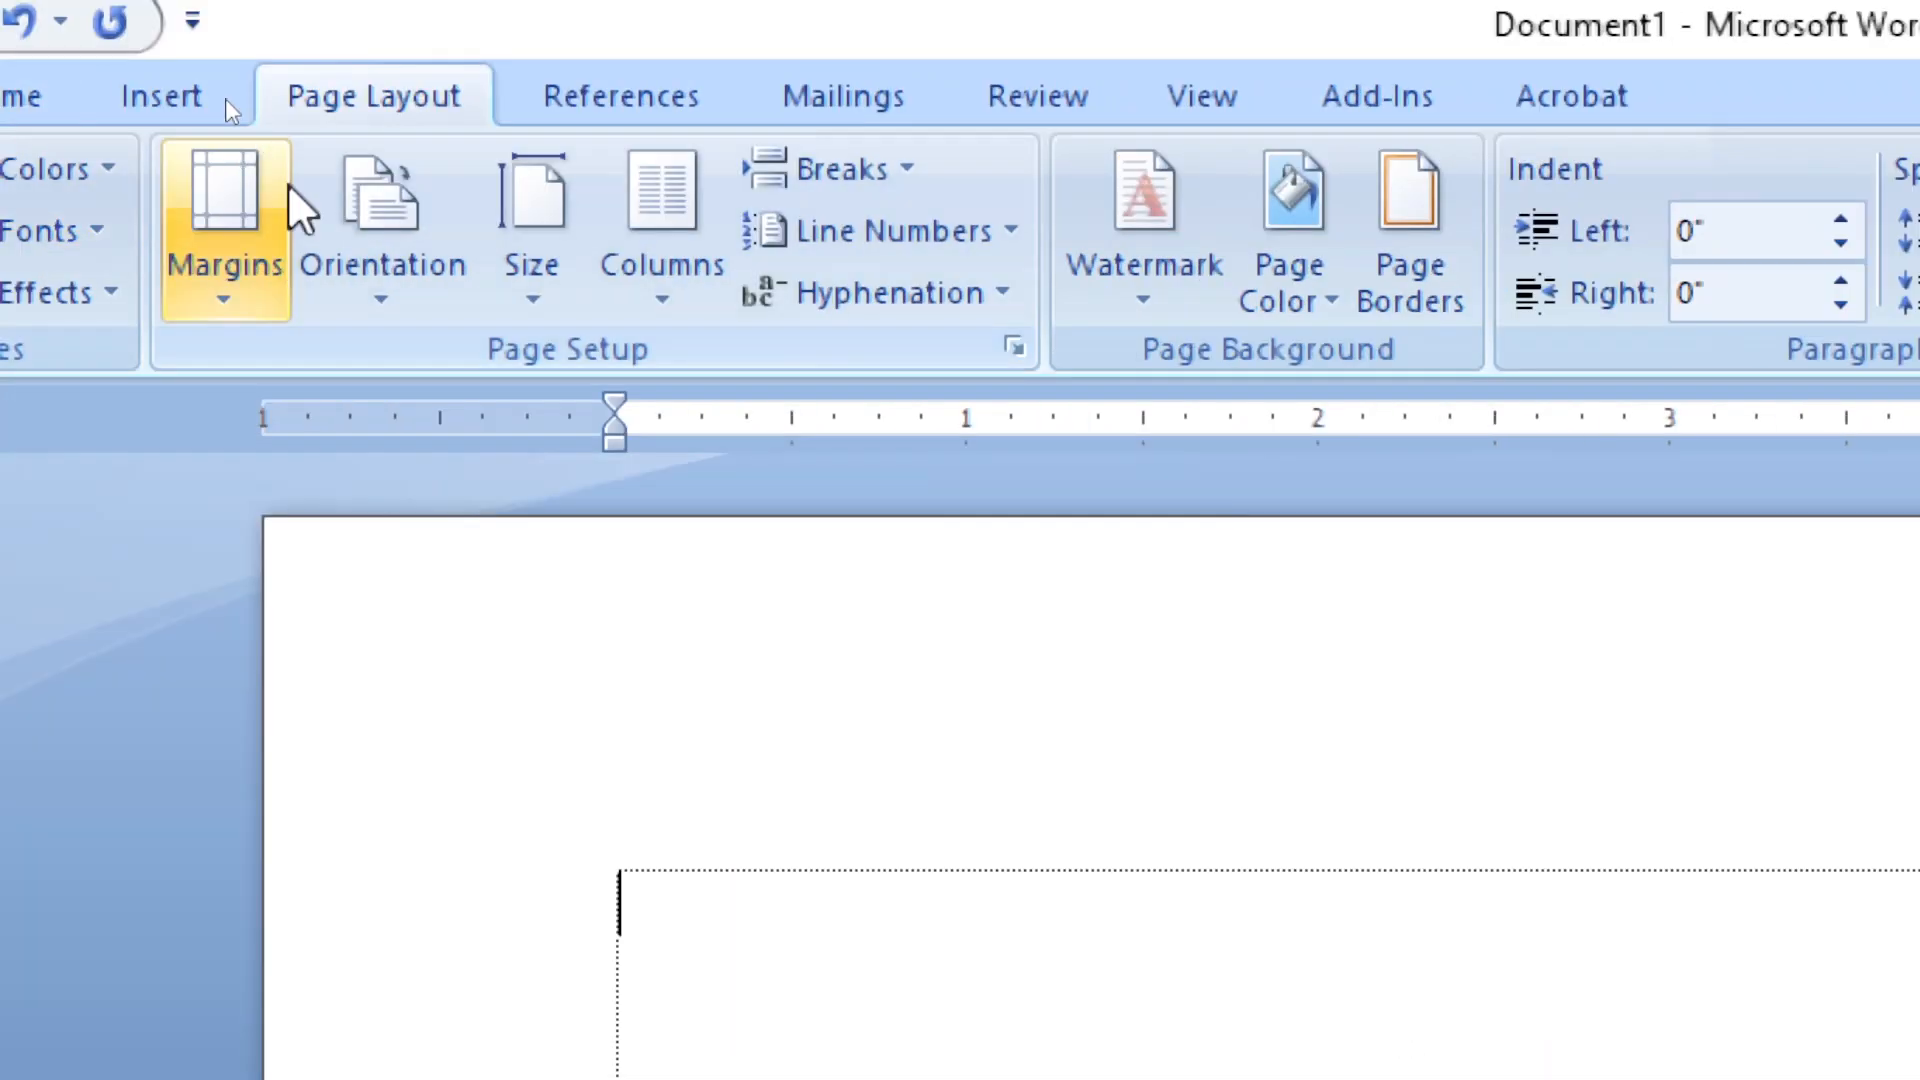
# Apply the last custom margins of 0.5" on all sides and split the page into two columns
pyautogui.click(236, 195)
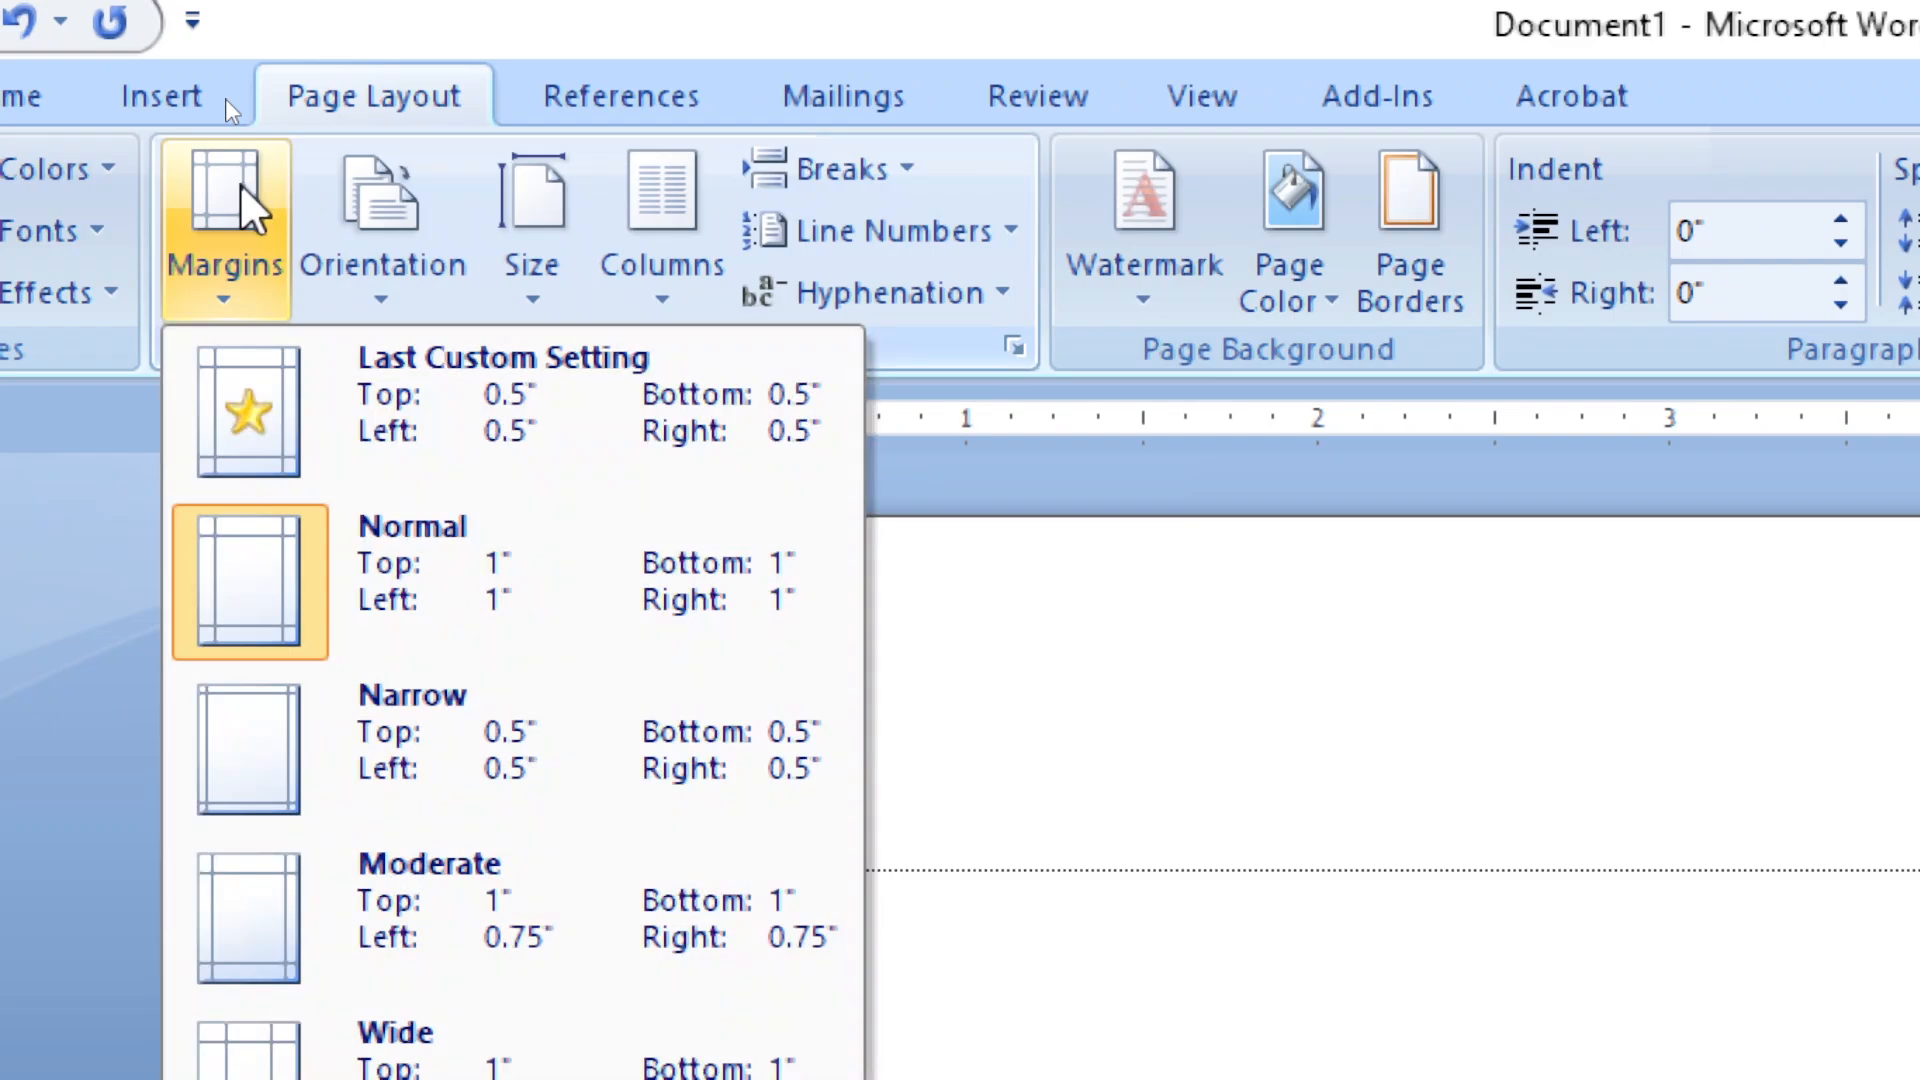
pyautogui.click(628, 400)
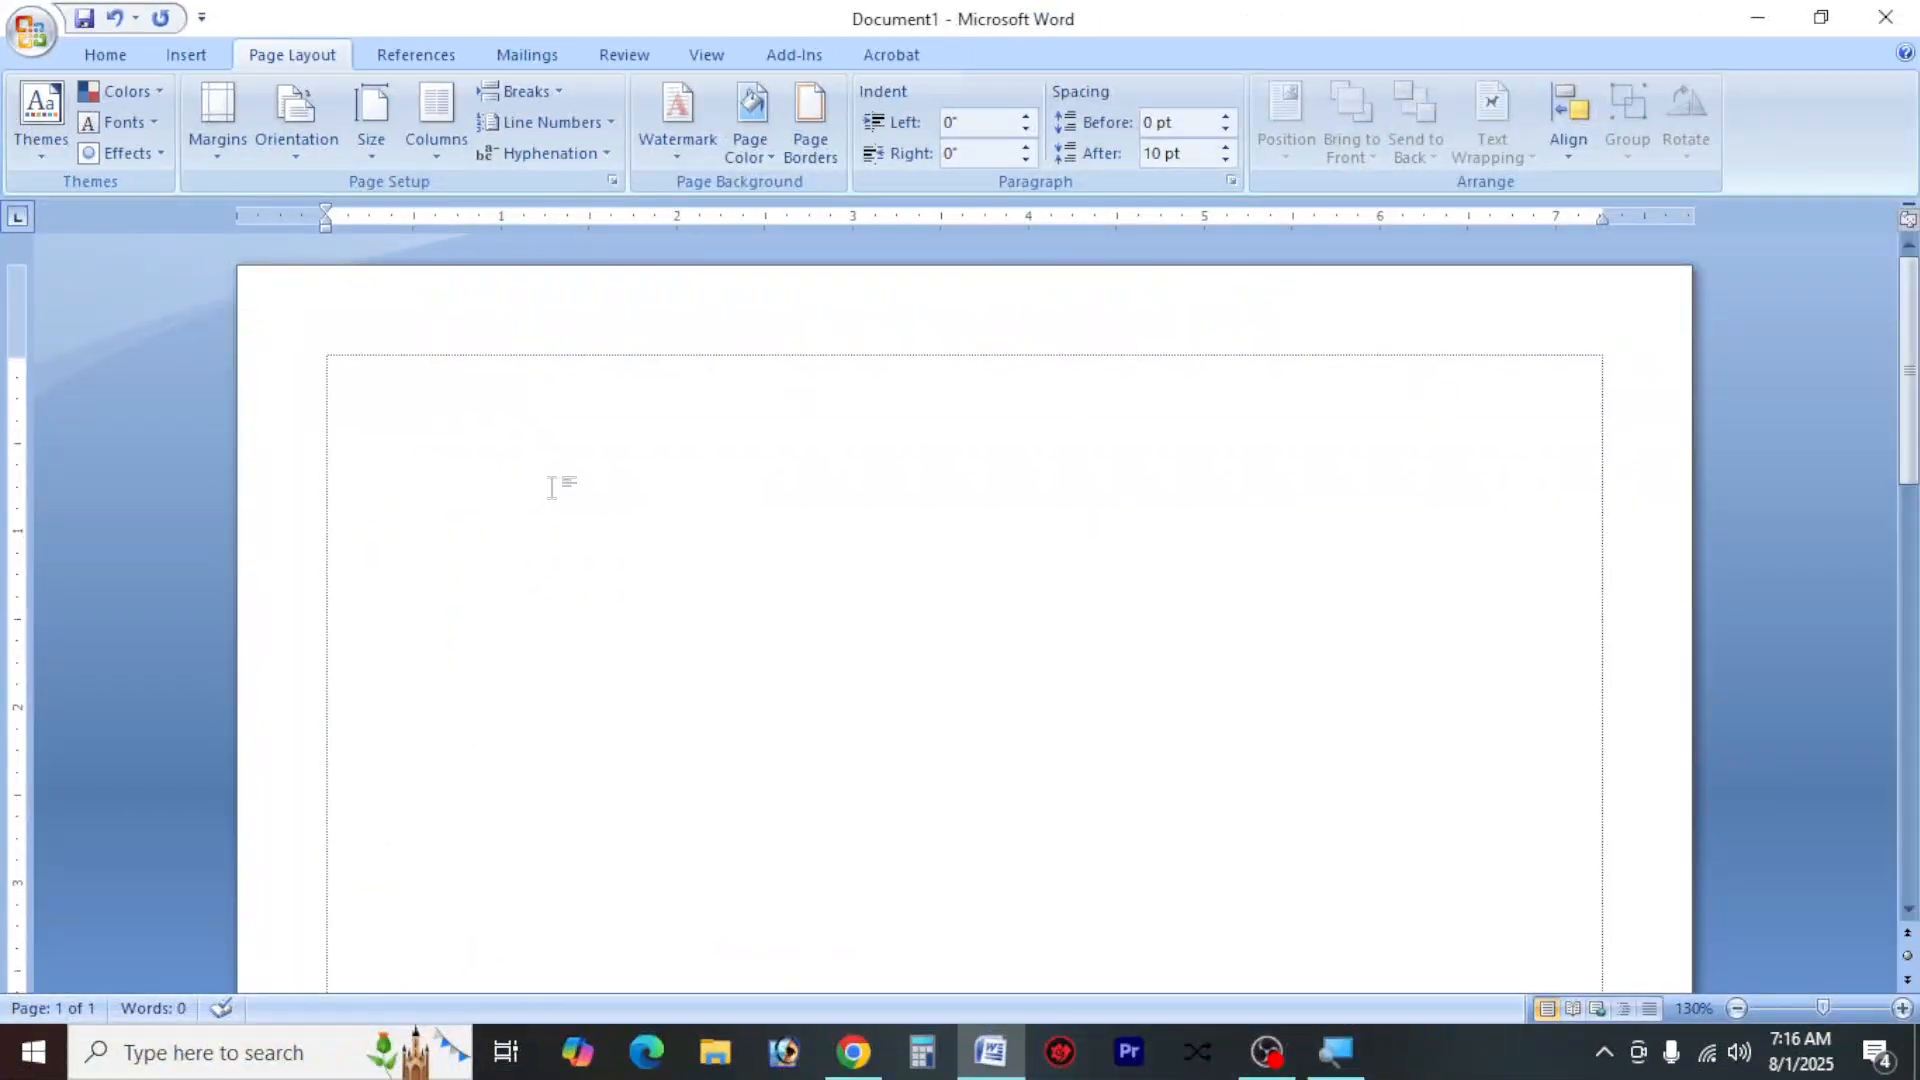
pyautogui.click(438, 124)
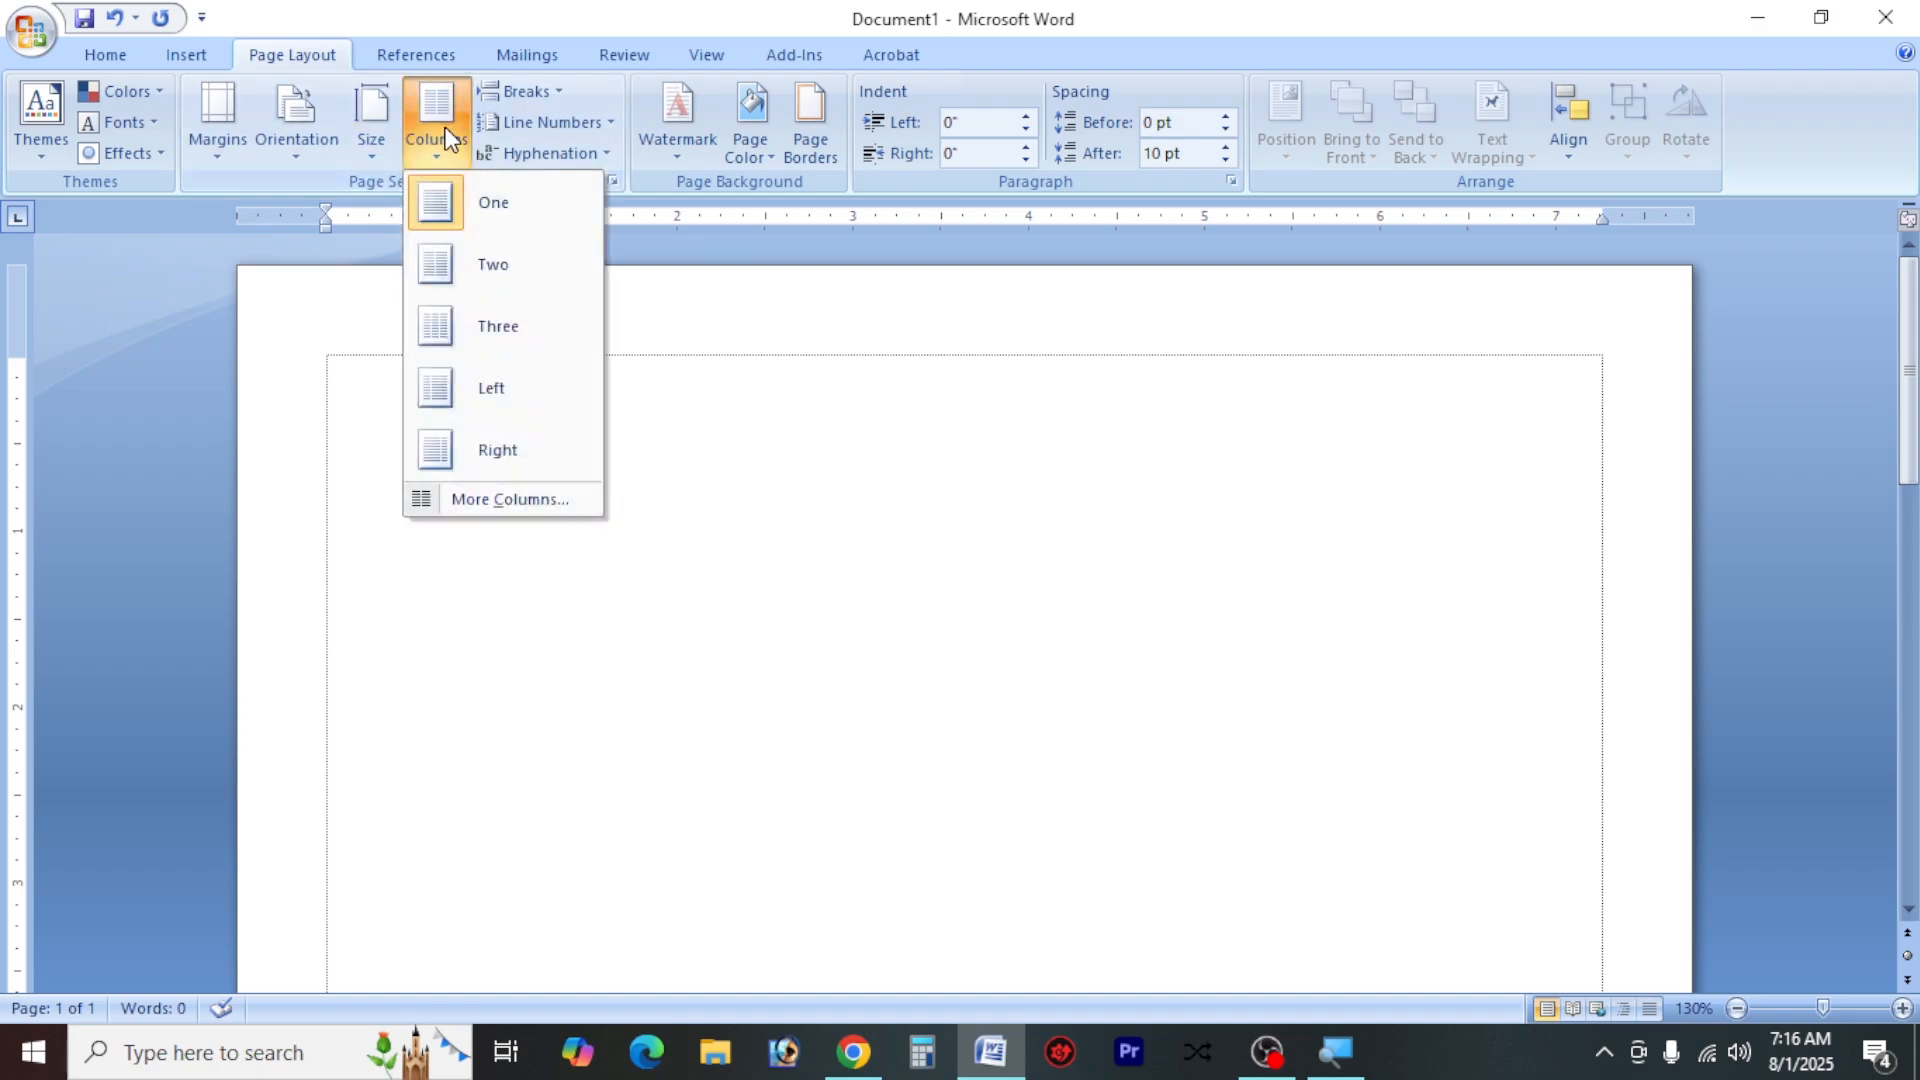
pyautogui.click(516, 266)
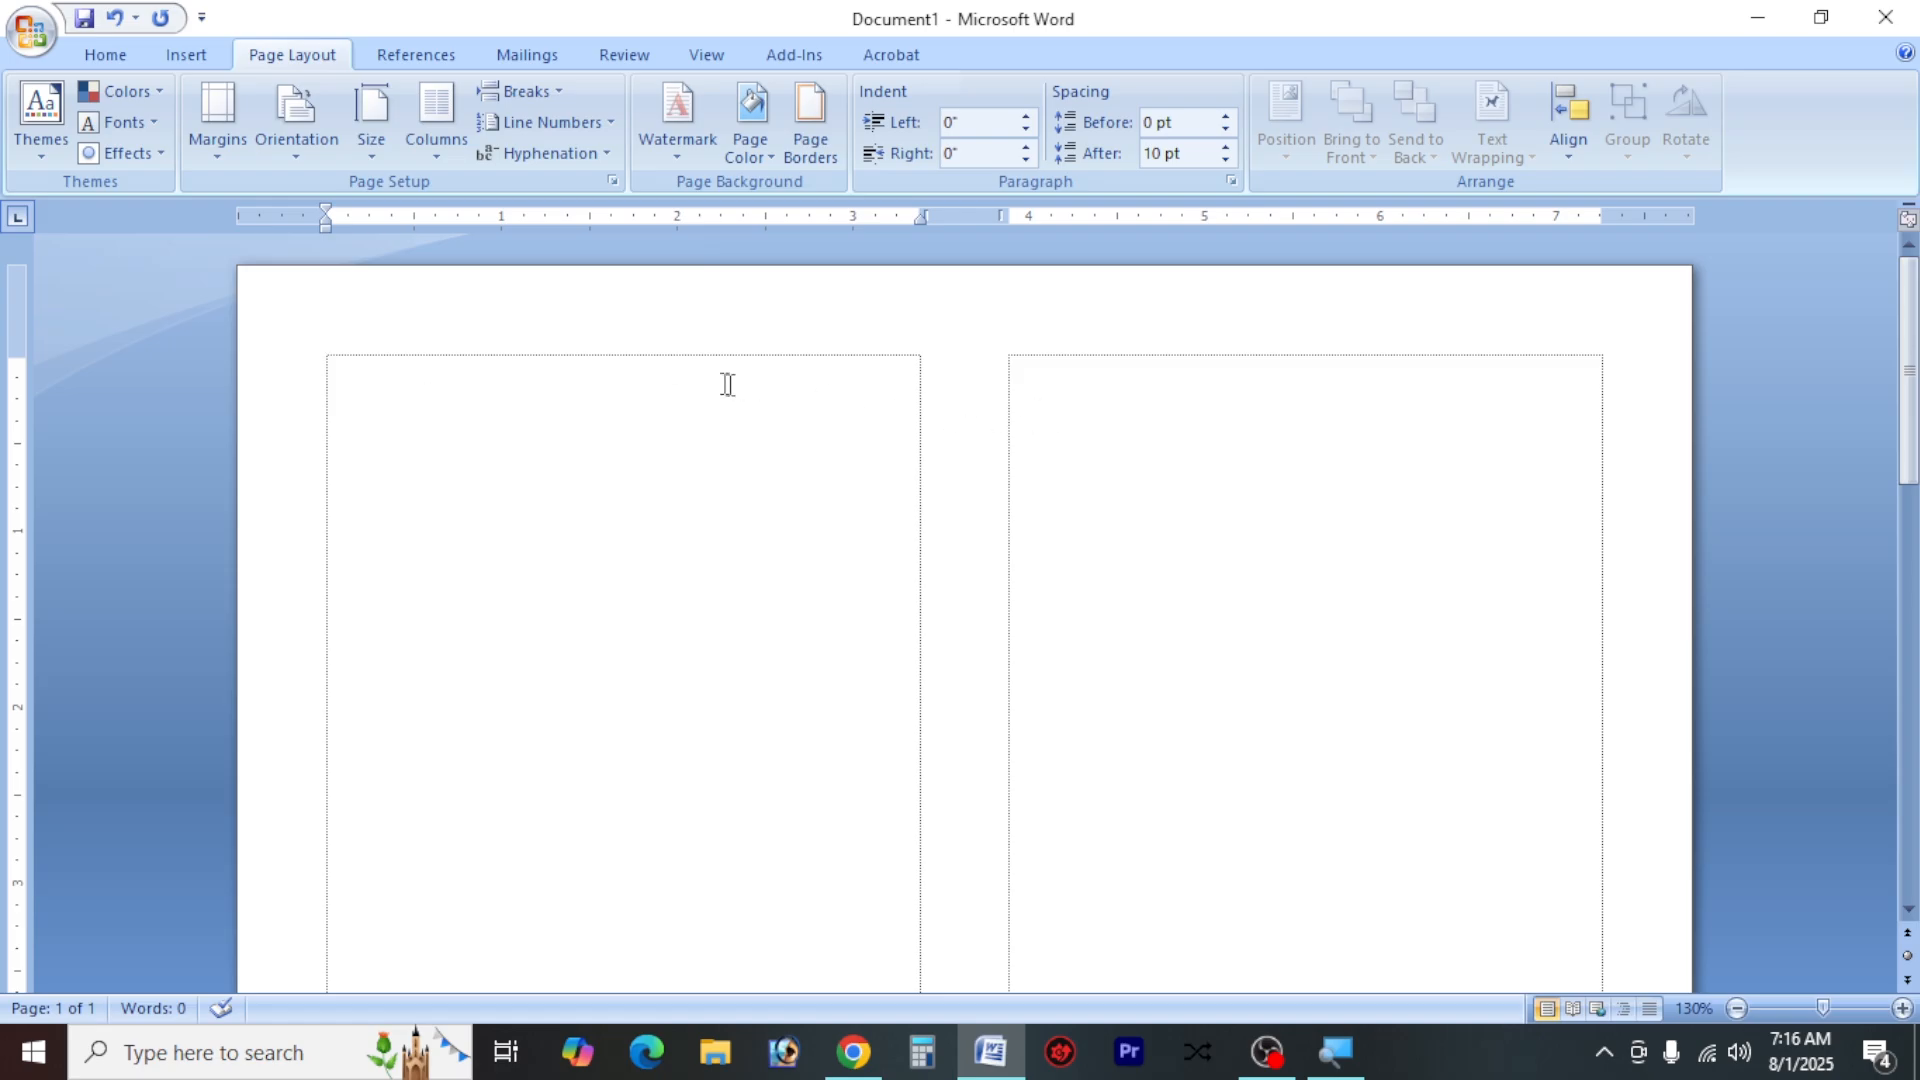
# Set the font for the blank document to SutonnyMJ
pyautogui.click(100, 56)
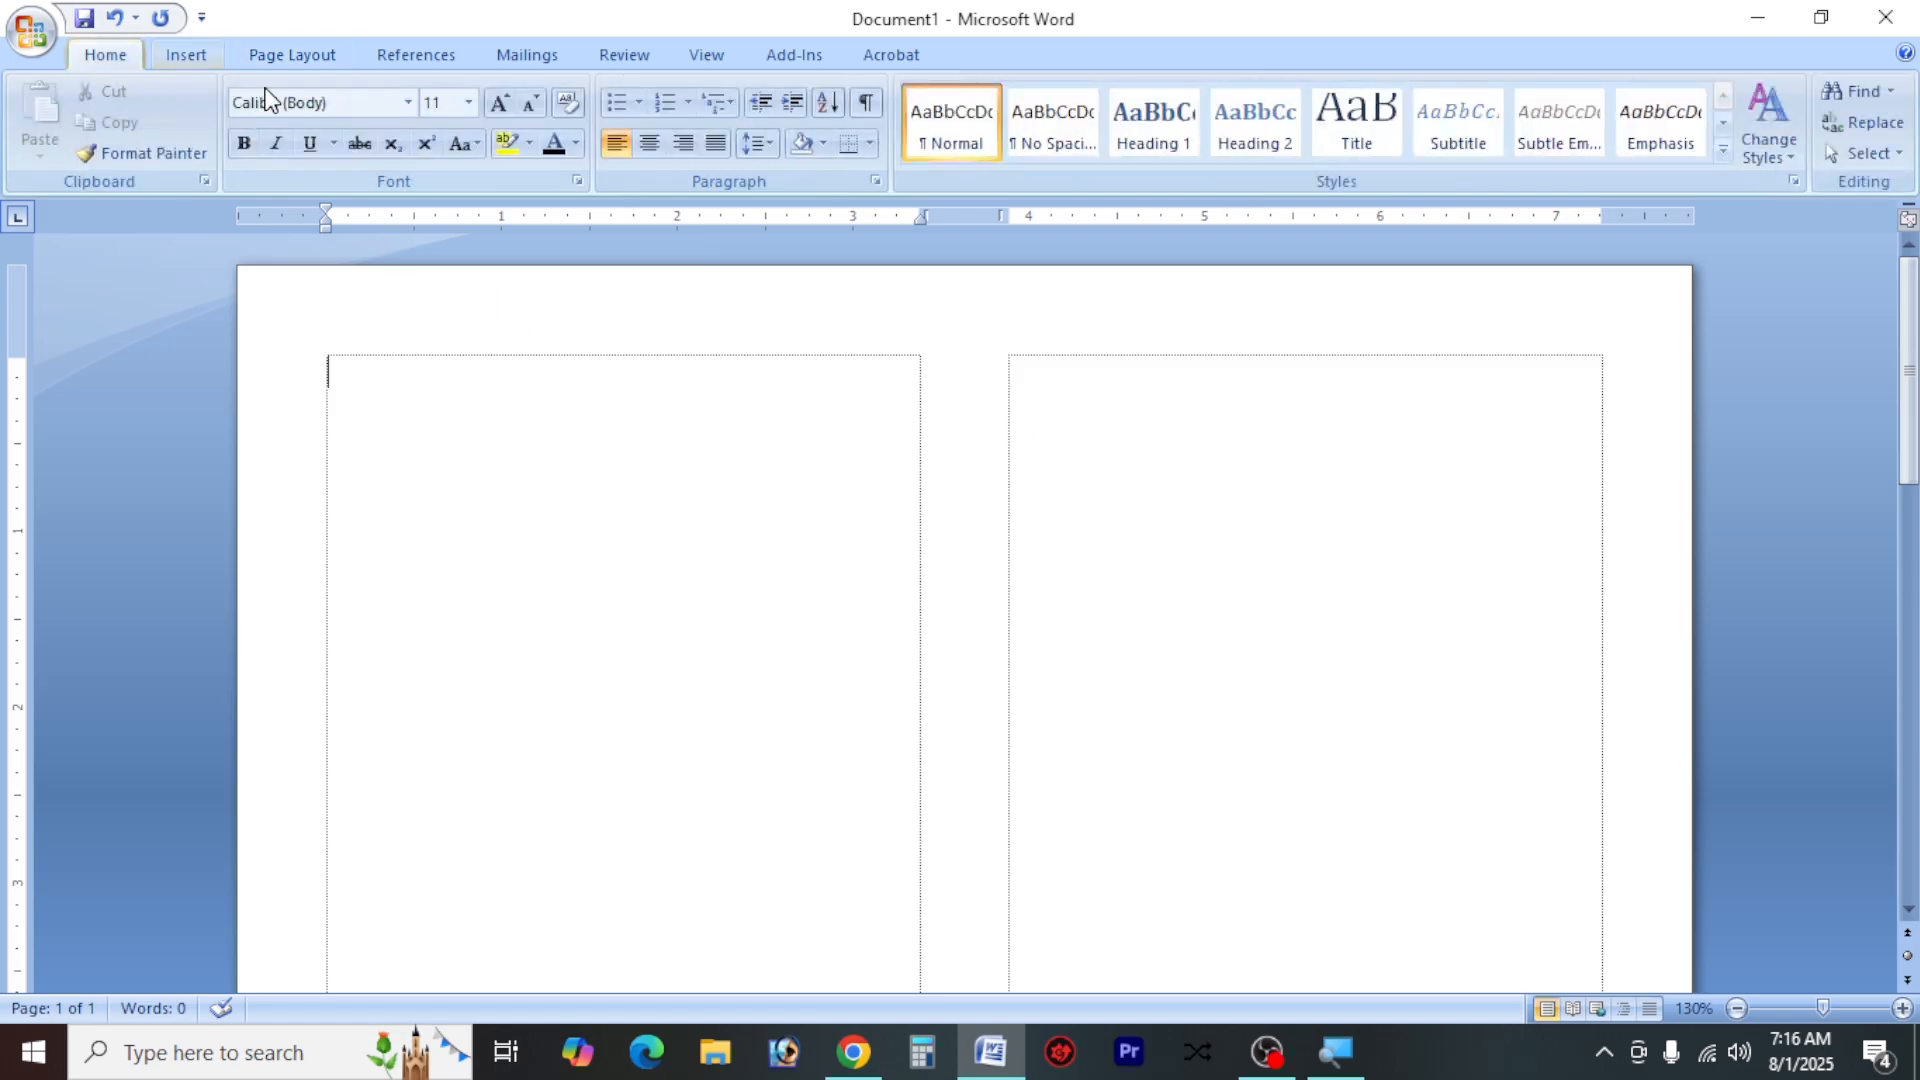
pyautogui.click(318, 106)
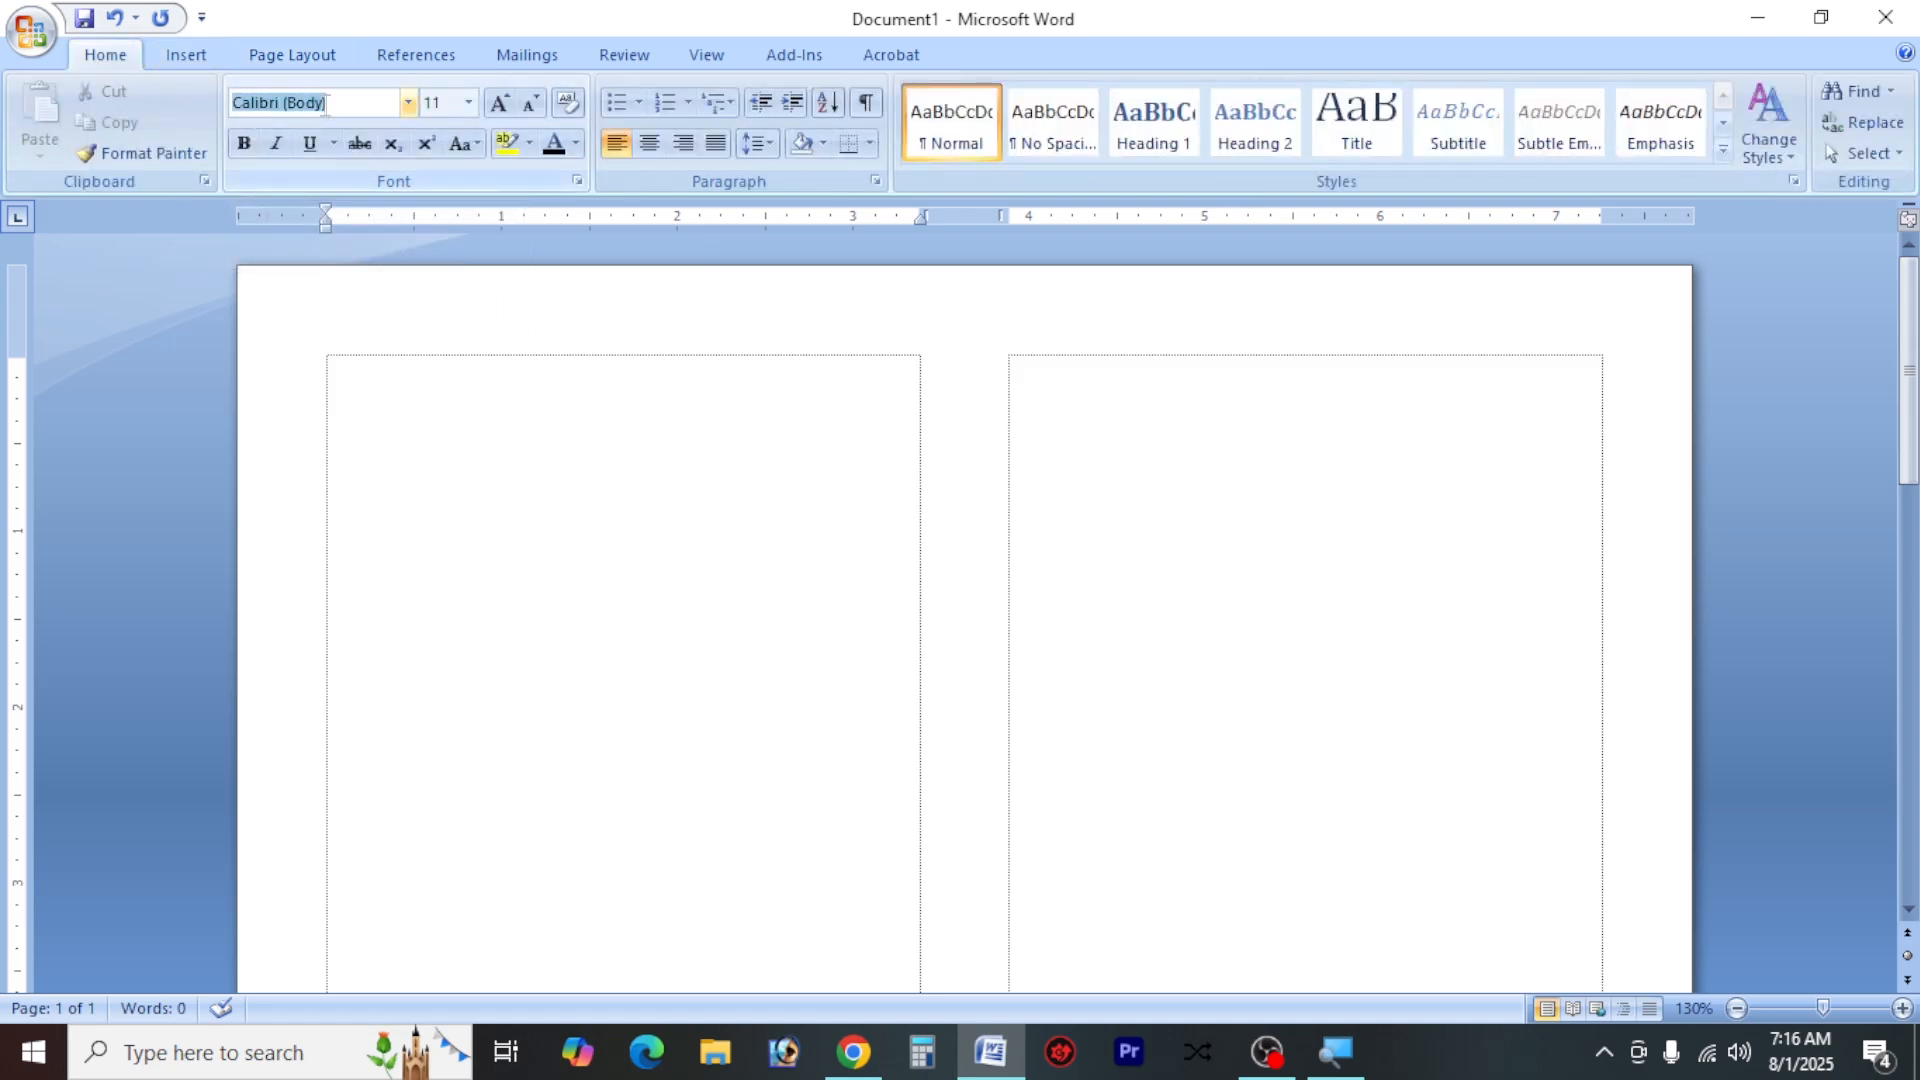
pyautogui.write('SutonnyMJ')
pyautogui.press('Return')
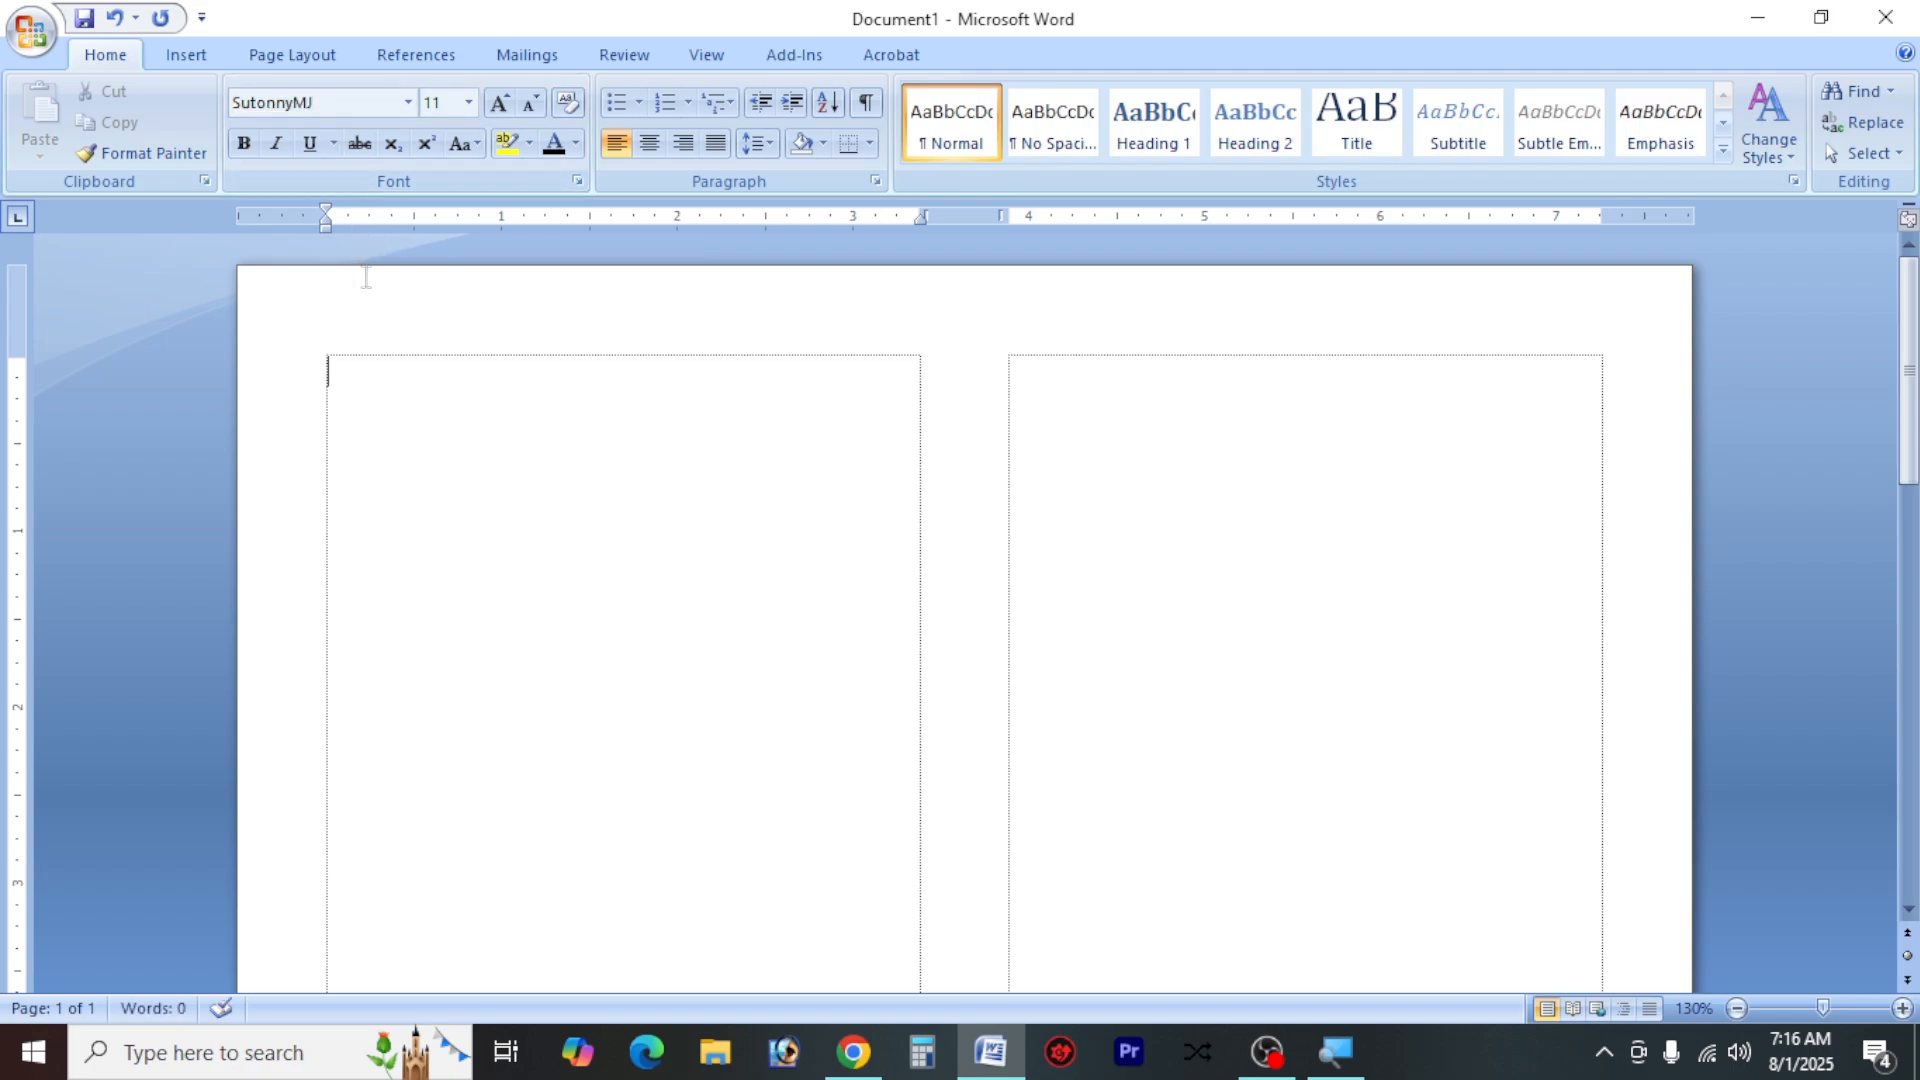
# Write the first question in Bangla in the first column: "১। ইংরেজি ফন্ট এর নাম কি?"
pyautogui.write('15')
pyautogui.press('BackSpace')
pyautogui.write('4')
pyautogui.press('BackSpace')
pyautogui.write('| n')
pyautogui.write('ংরেজি')
pyautogui.write(' ফন্চ')
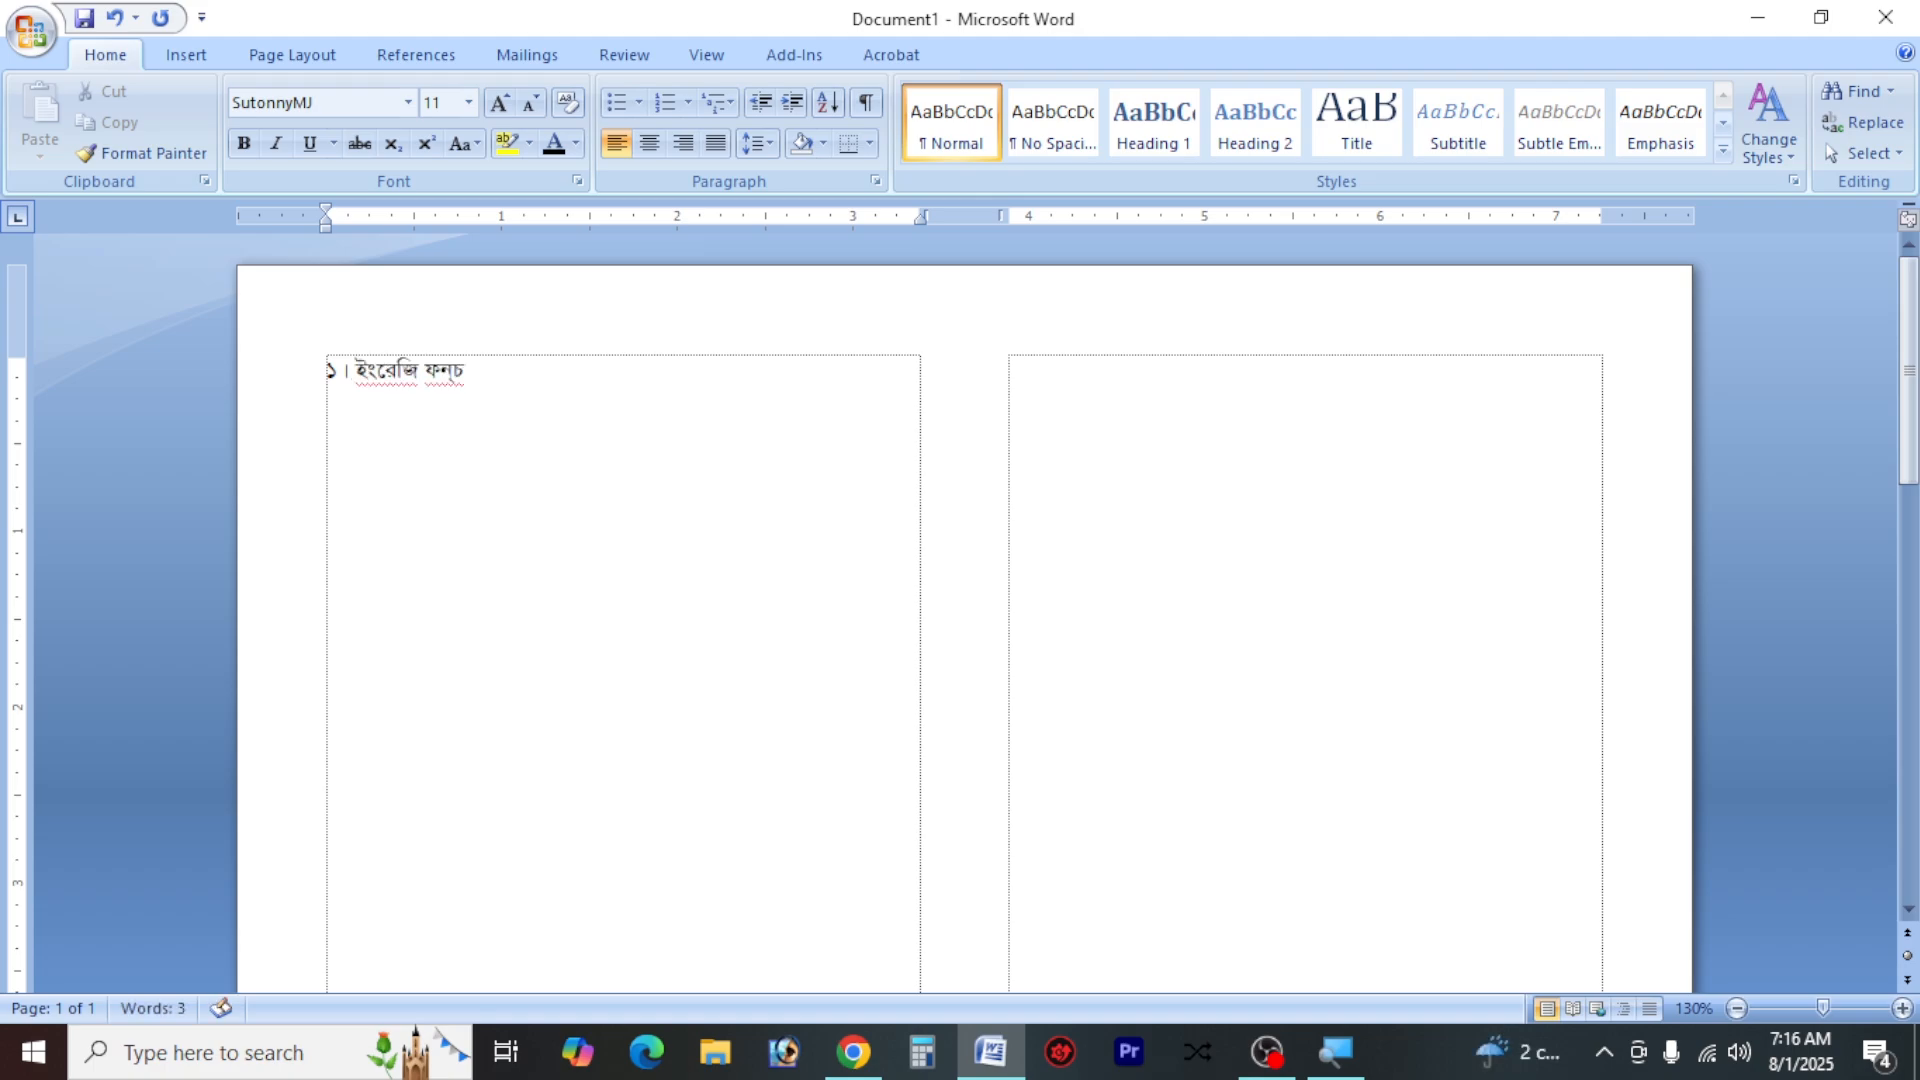
pyautogui.press('BackSpace')
pyautogui.press('BackSpace')
pyautogui.write('এর নাম ি')
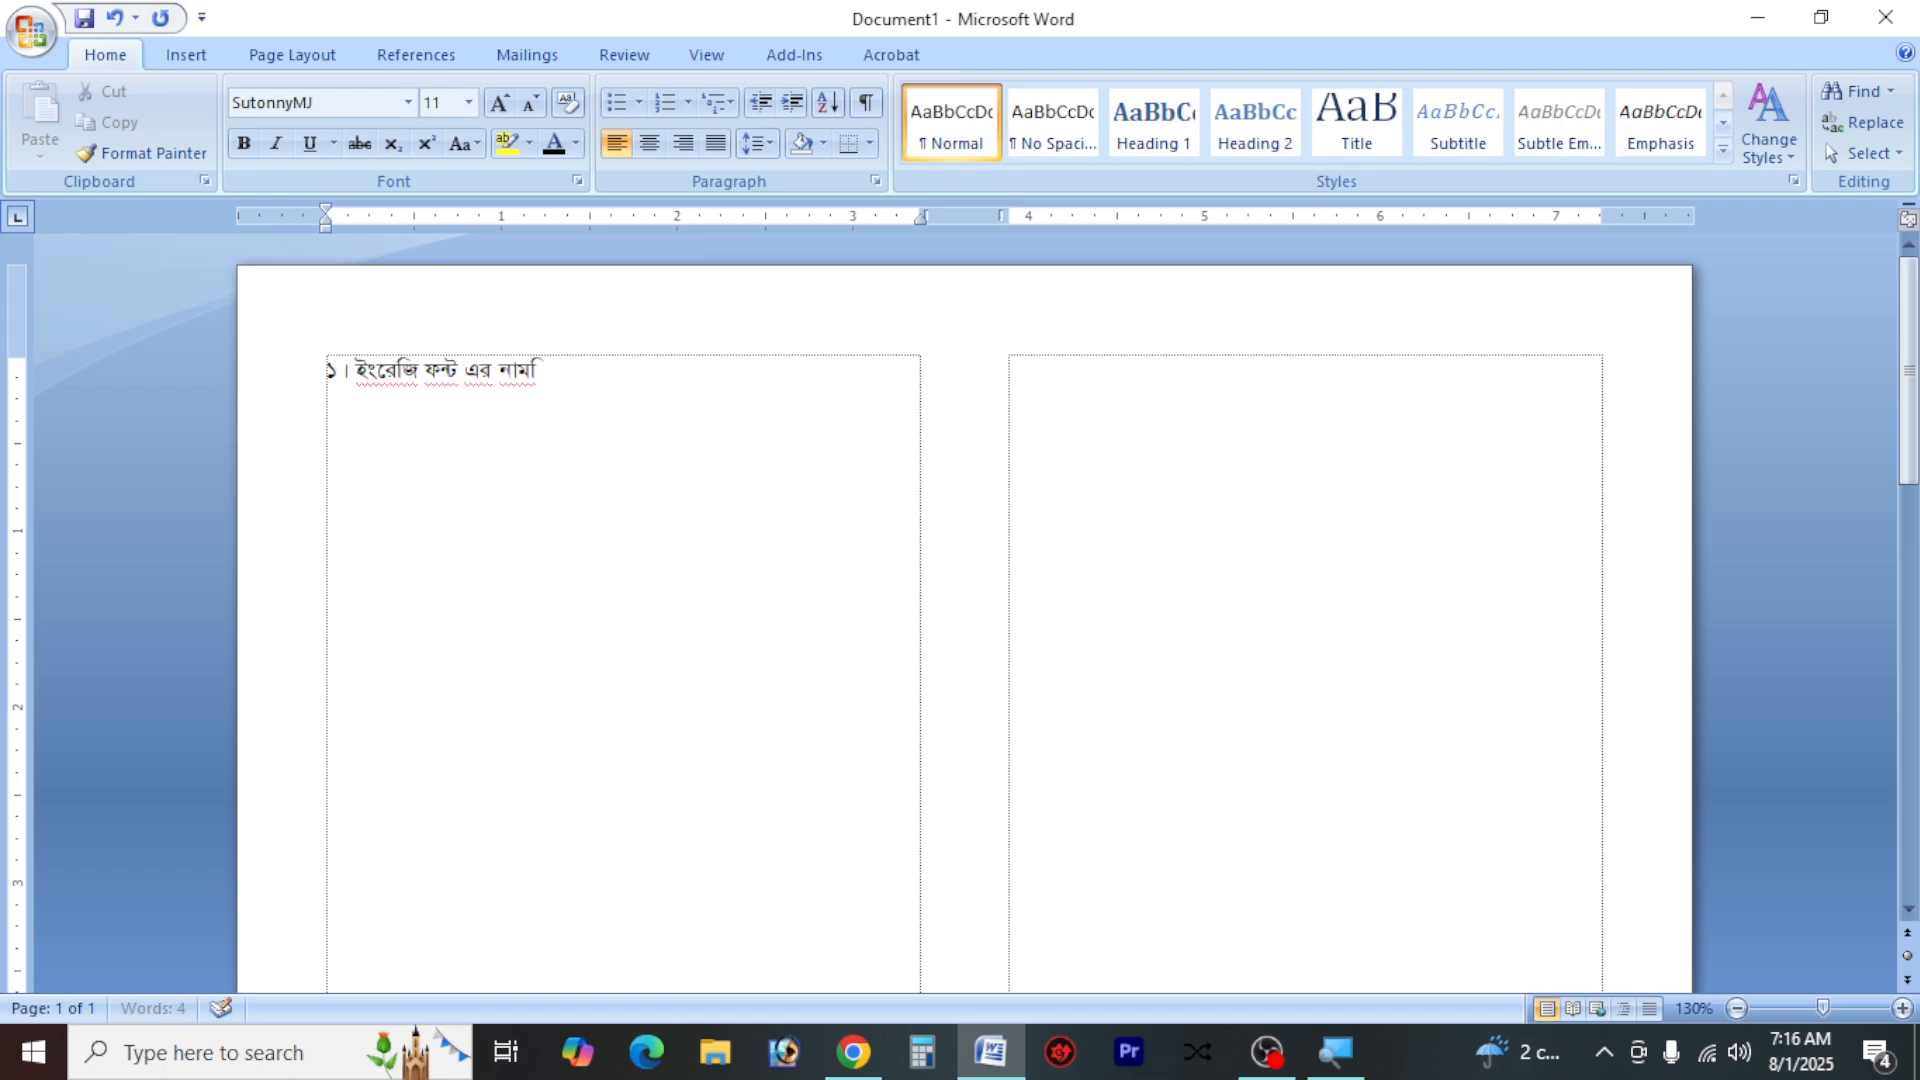
pyautogui.write('ক?')
# Increase the font size of the question line to 14 and place the cursor at its end
pyautogui.click(303, 390)
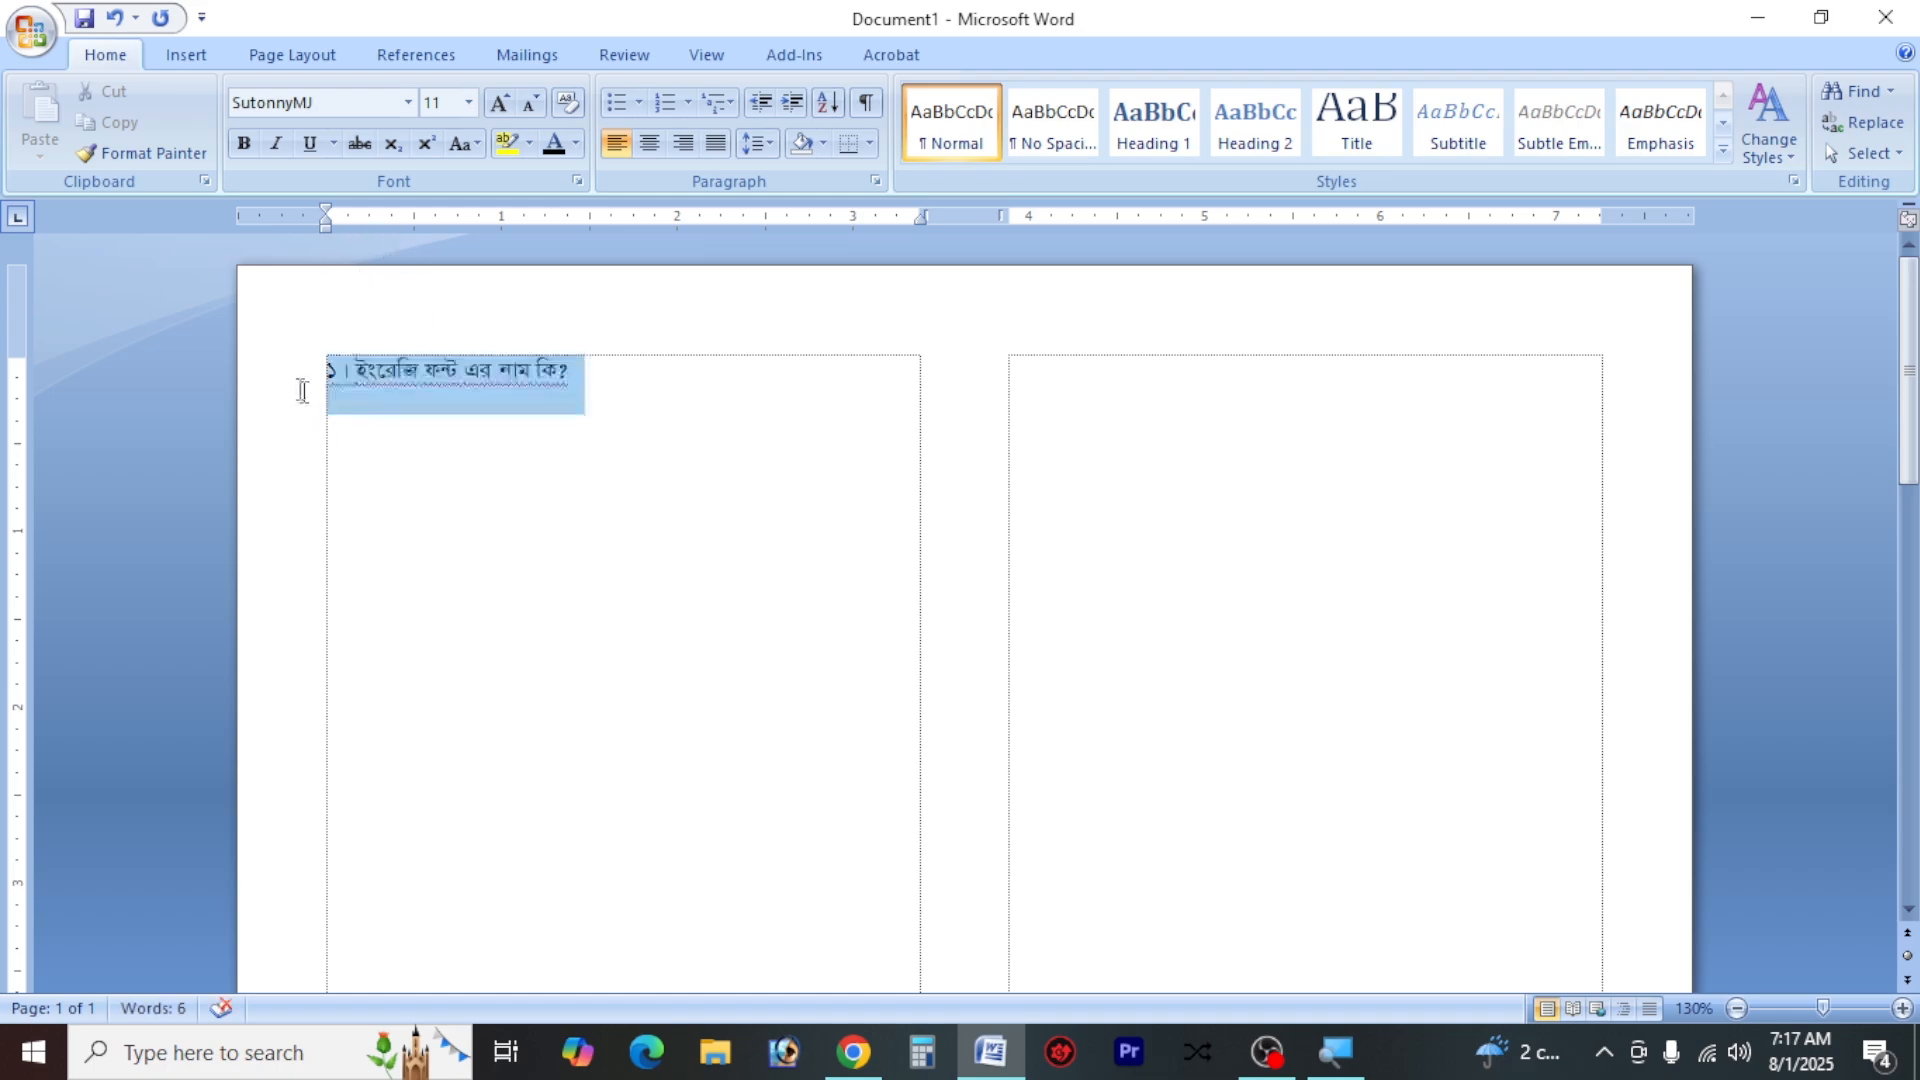
pyautogui.click(501, 101)
pyautogui.click(501, 101)
pyautogui.keyDown('ctrl'); pyautogui.scroll(4, 524, 386); pyautogui.keyUp('ctrl')
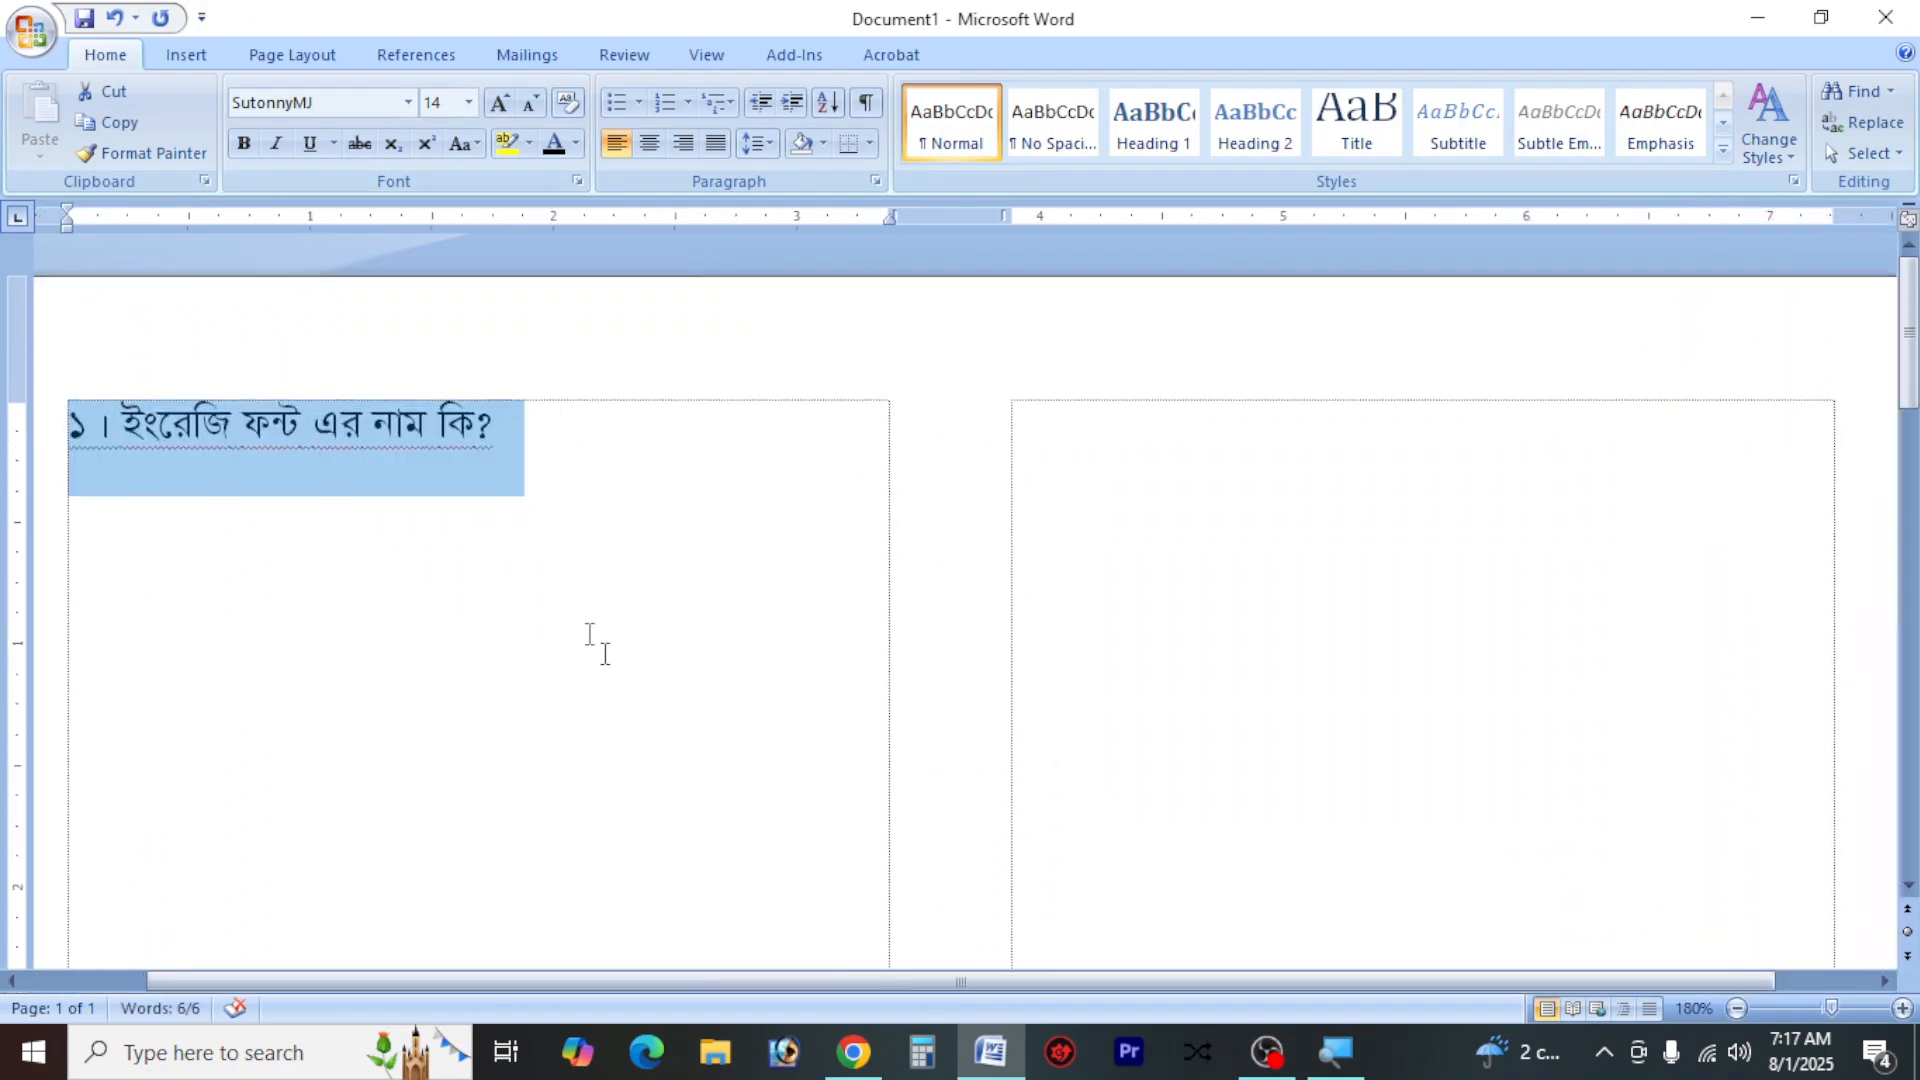
pyautogui.keyDown('ctrl'); pyautogui.scroll(1, 873, 988); pyautogui.keyUp('ctrl')
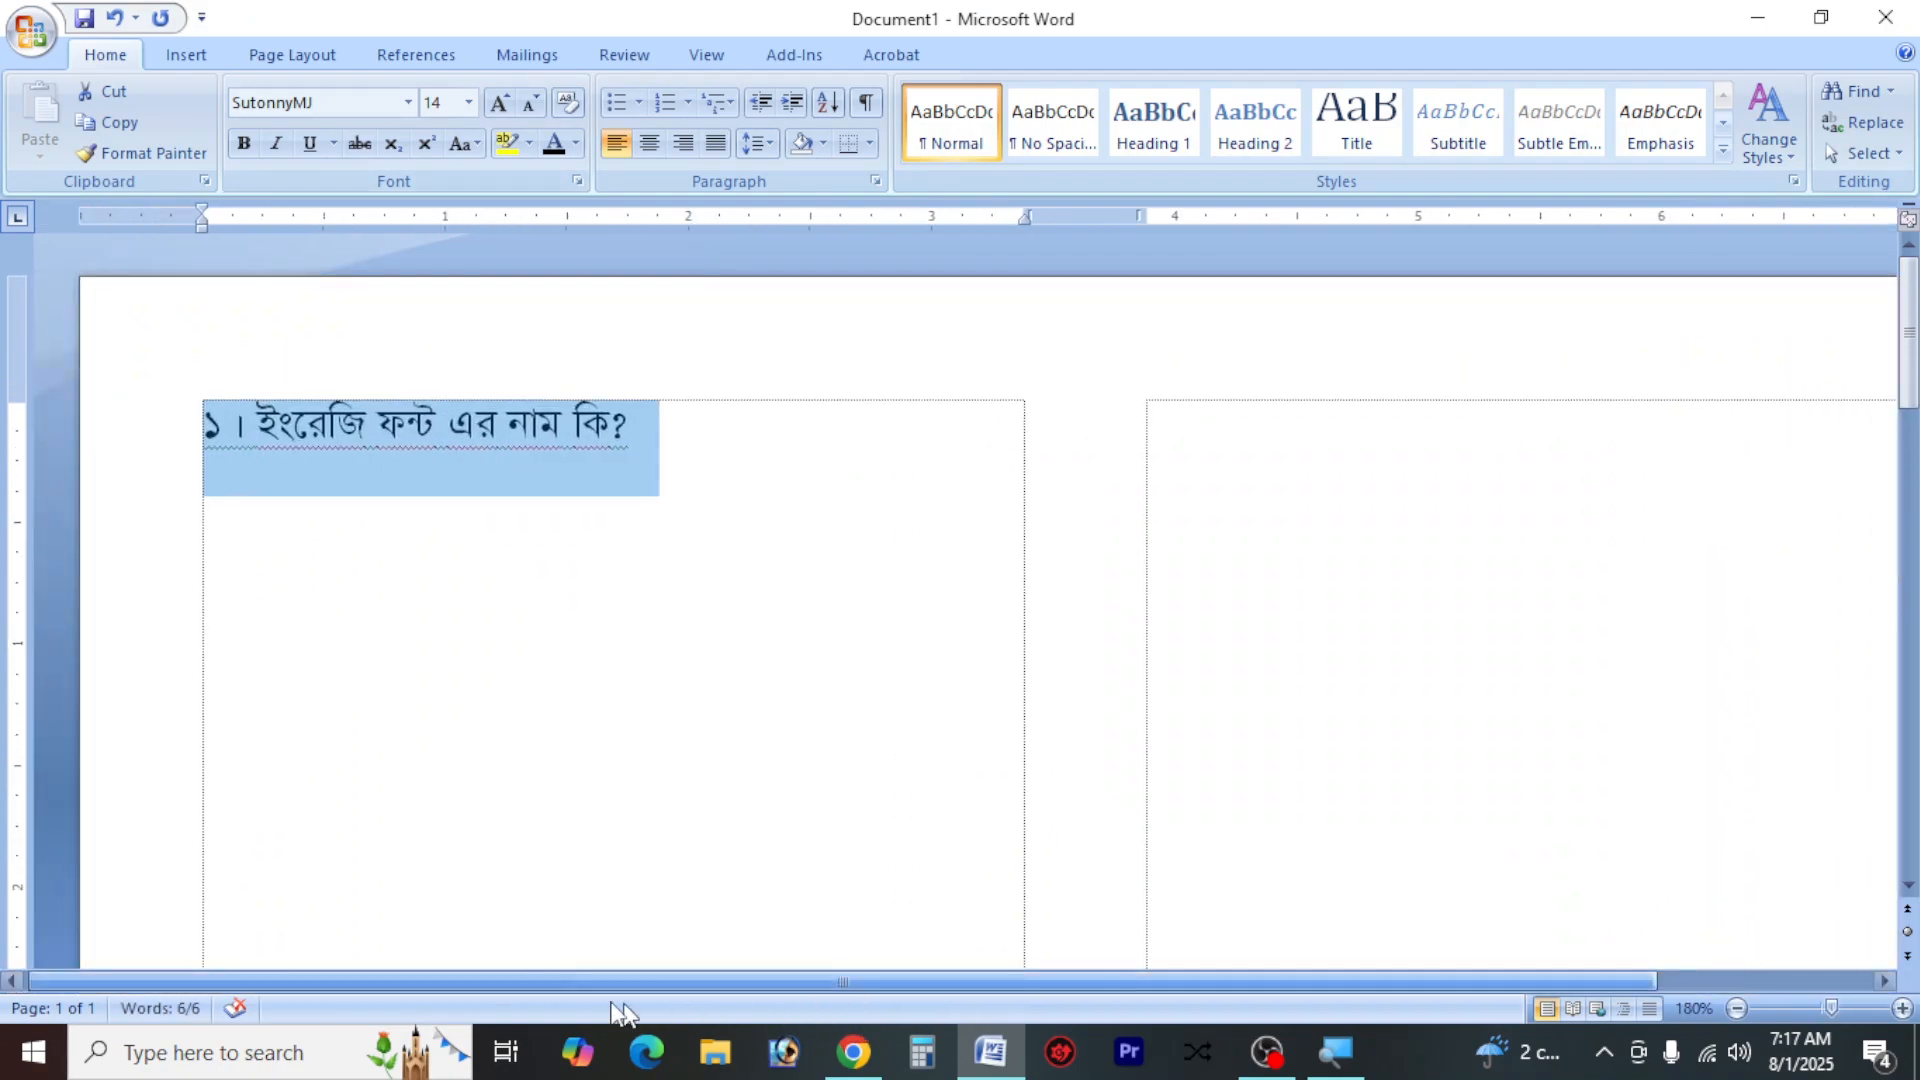
pyautogui.click(467, 497)
pyautogui.click(699, 481)
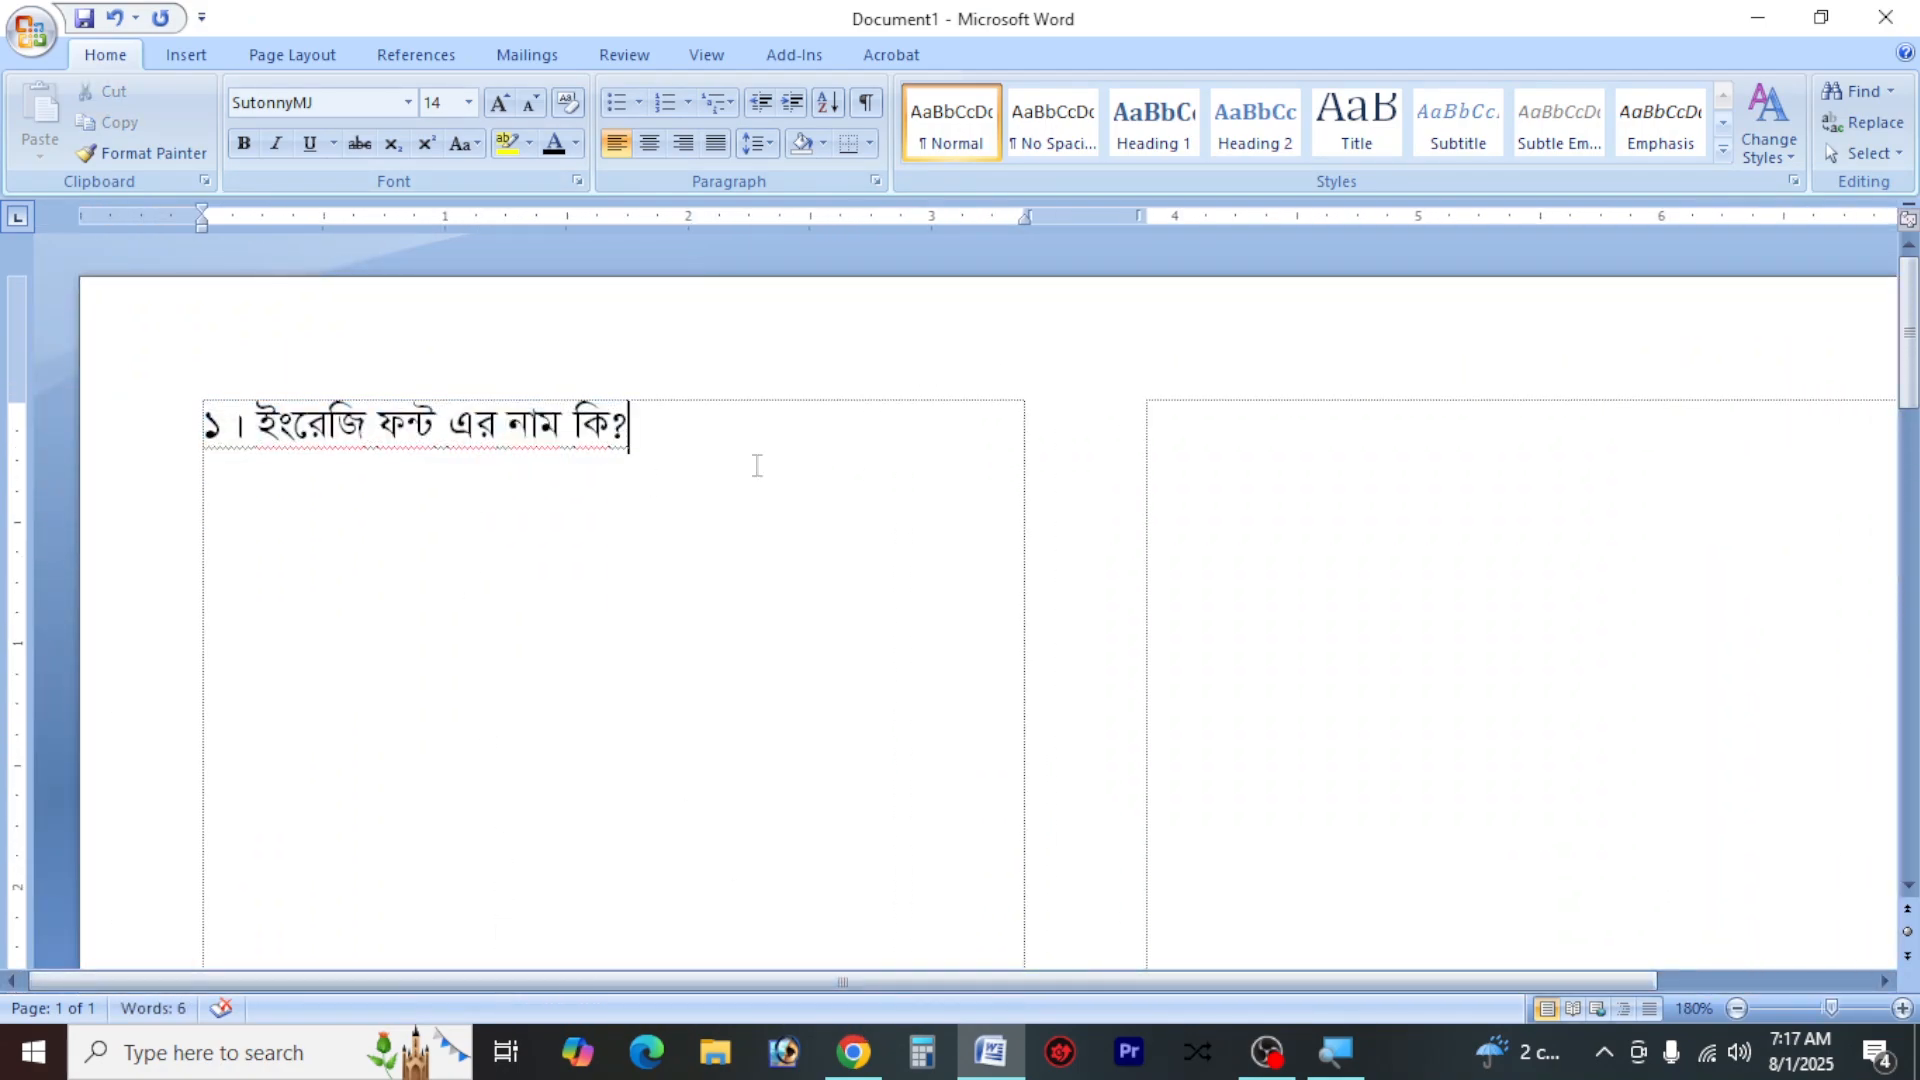
# Add an indented line below the question with the options "ক রোমান" and "খ অভ্র", separated by a tab
pyautogui.press('Return')
pyautogui.press('Tab')
pyautogui.write('ক')
pyautogui.write('রোমান')
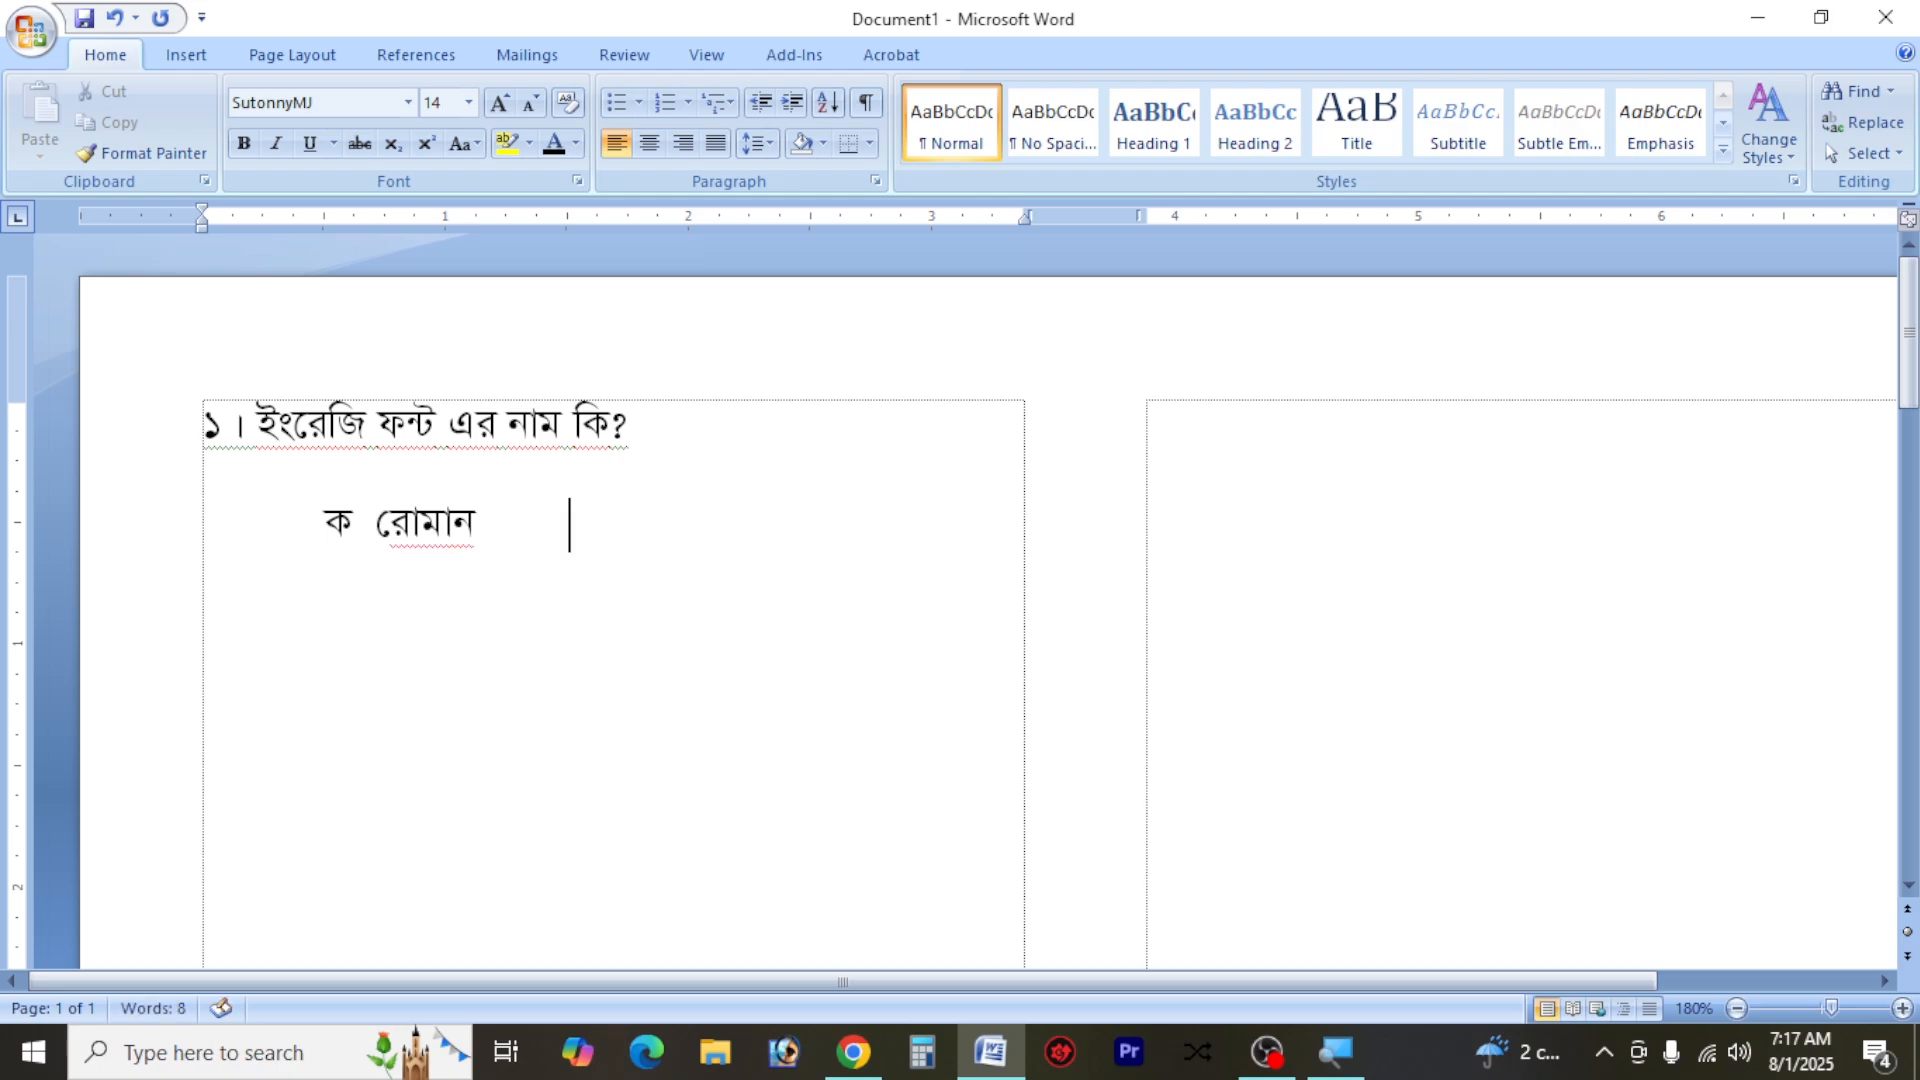
pyautogui.write('খ অভ্র')
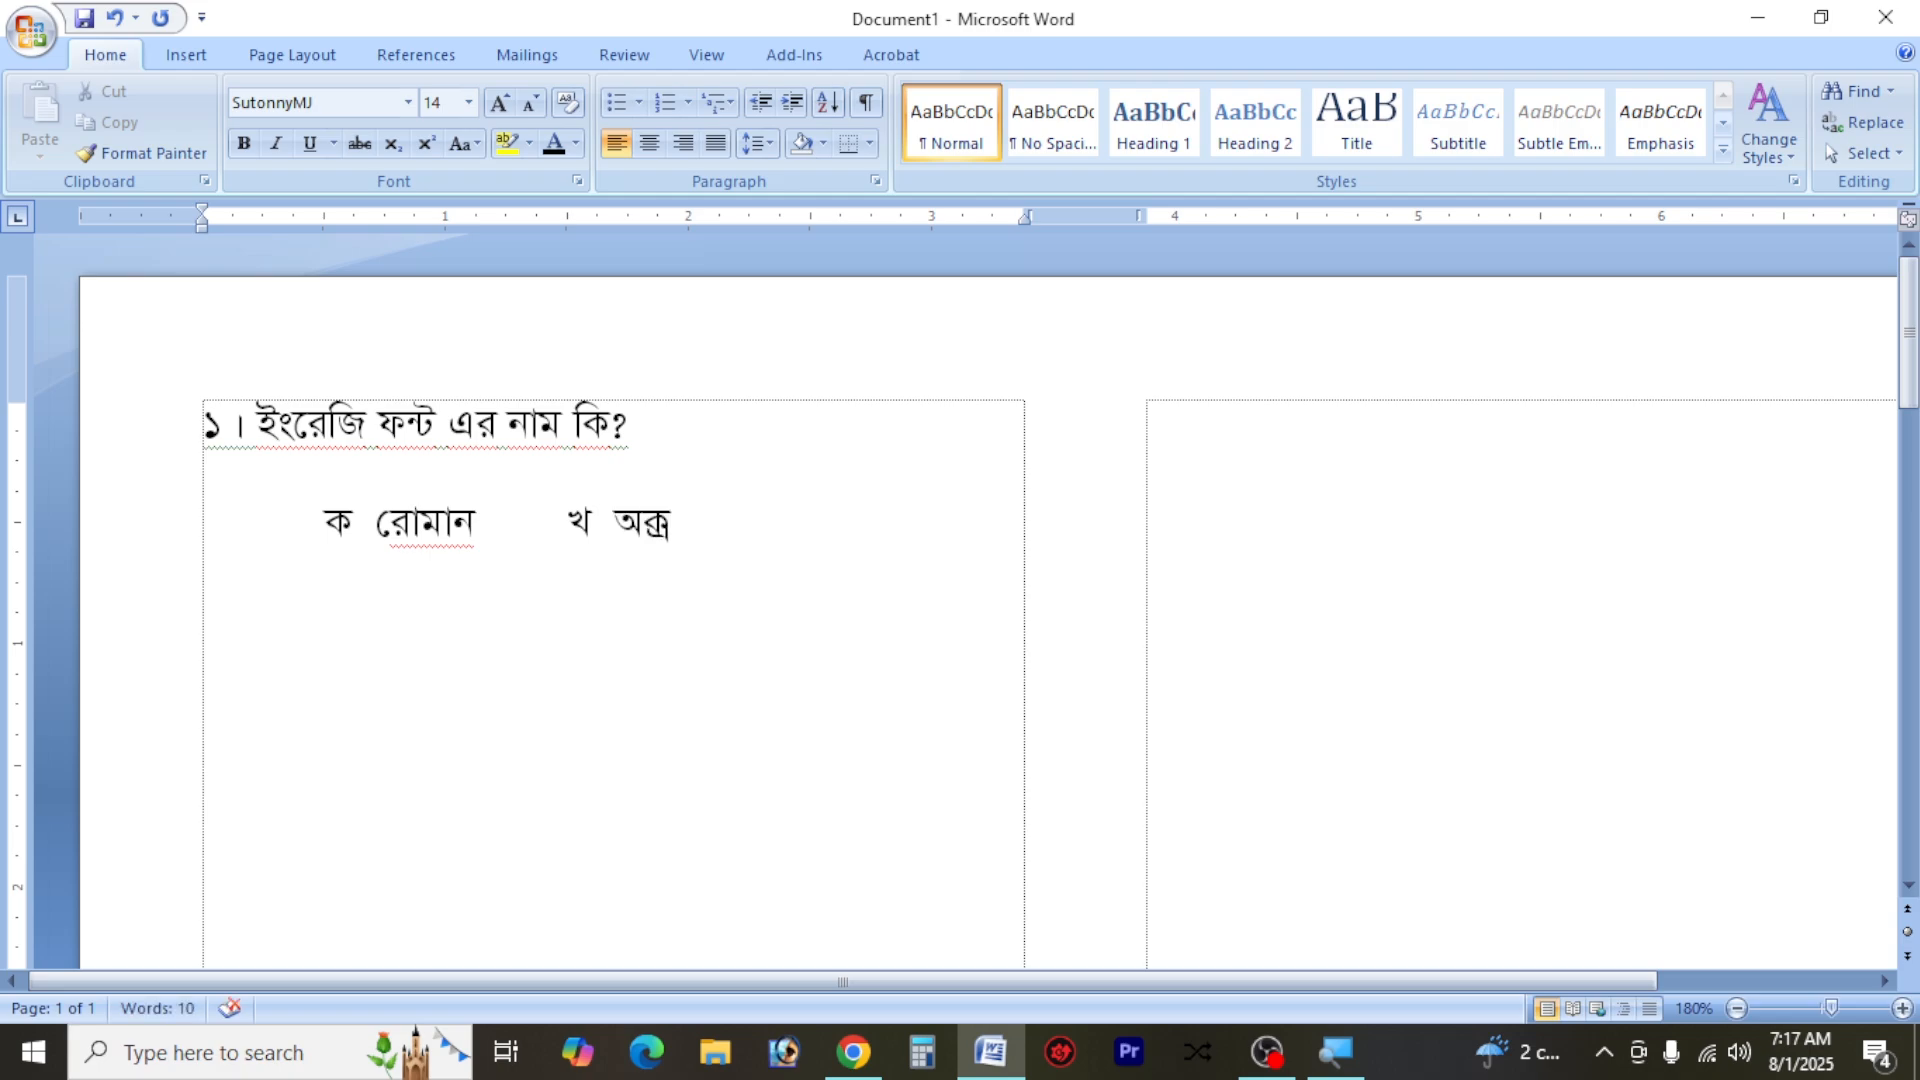
pyautogui.press('BackSpace')
pyautogui.press('BackSpace')
pyautogui.write('ভ্র')
# Start another indented line with the option "গ টাইমস নিউ রোমান"
pyautogui.press('Return')
pyautogui.press('Tab')
pyautogui.write('গ')
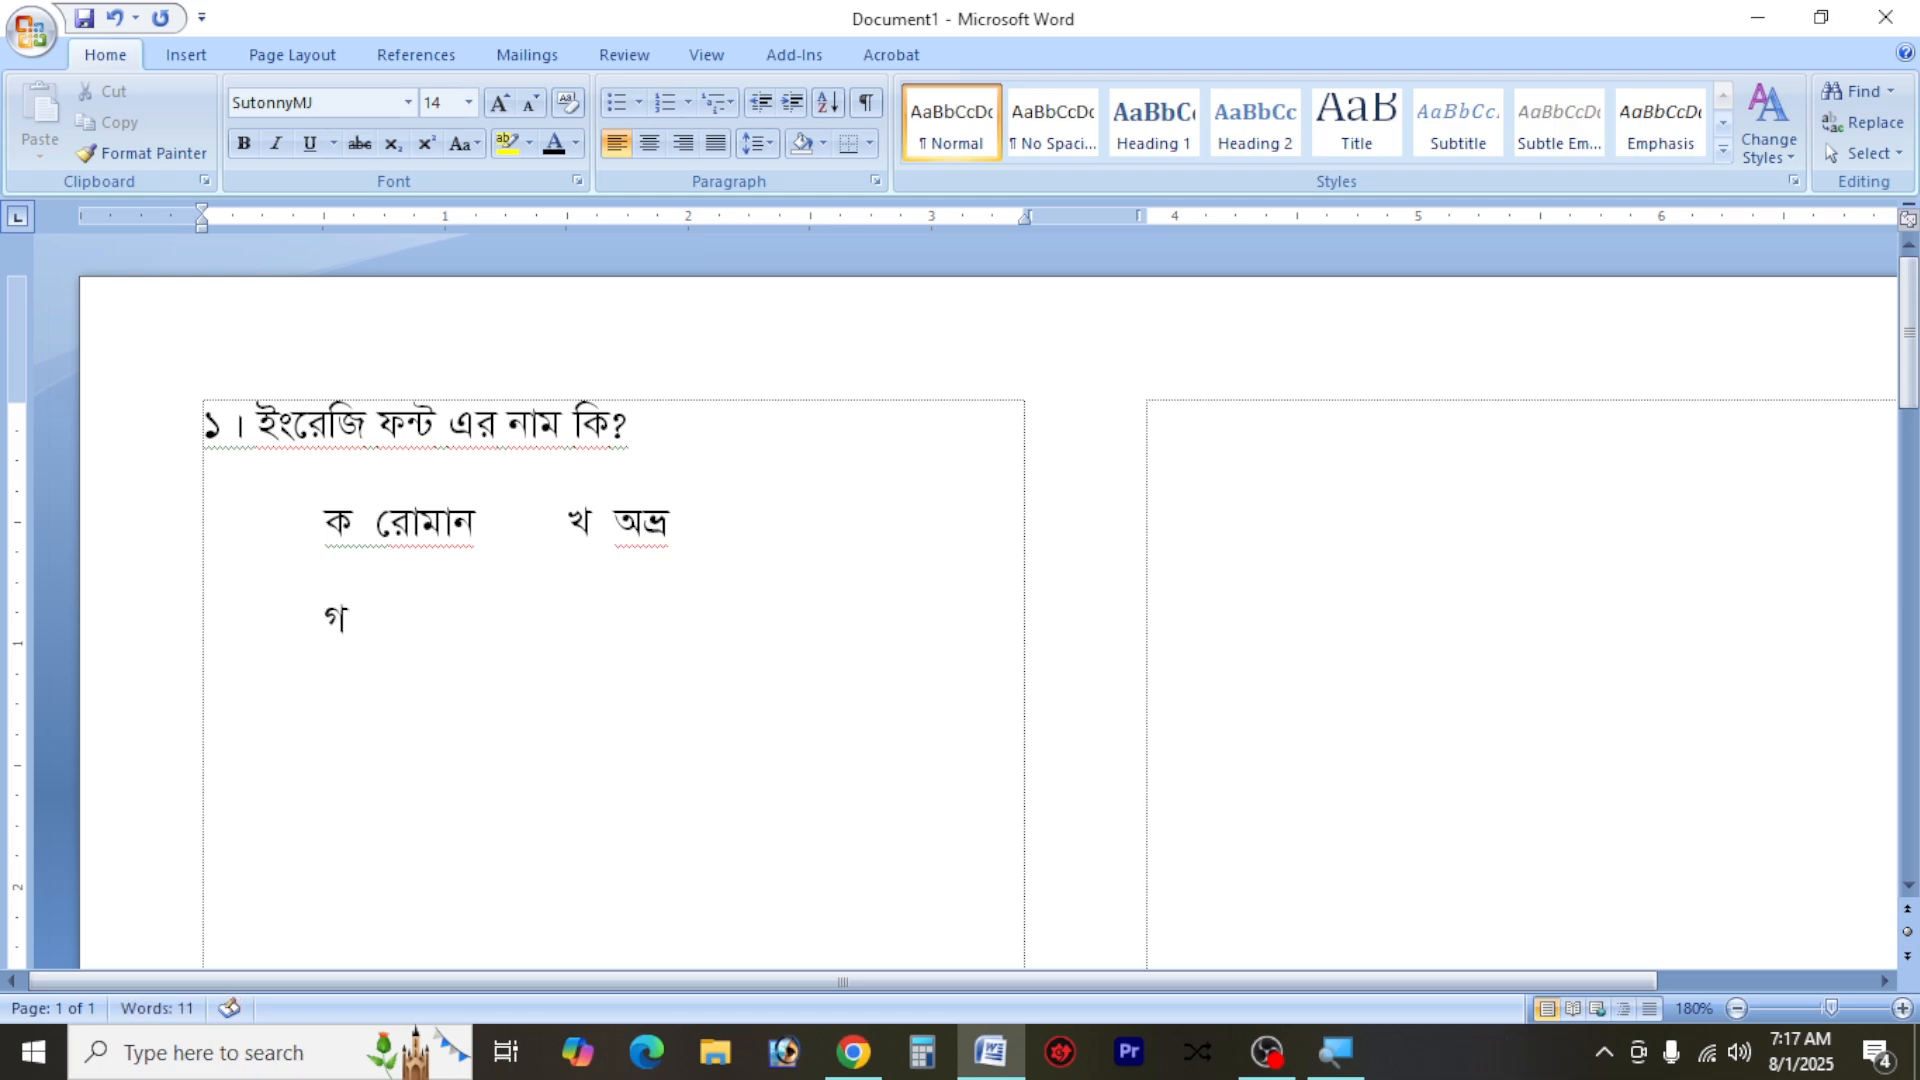
pyautogui.write(' টাইমস নি')
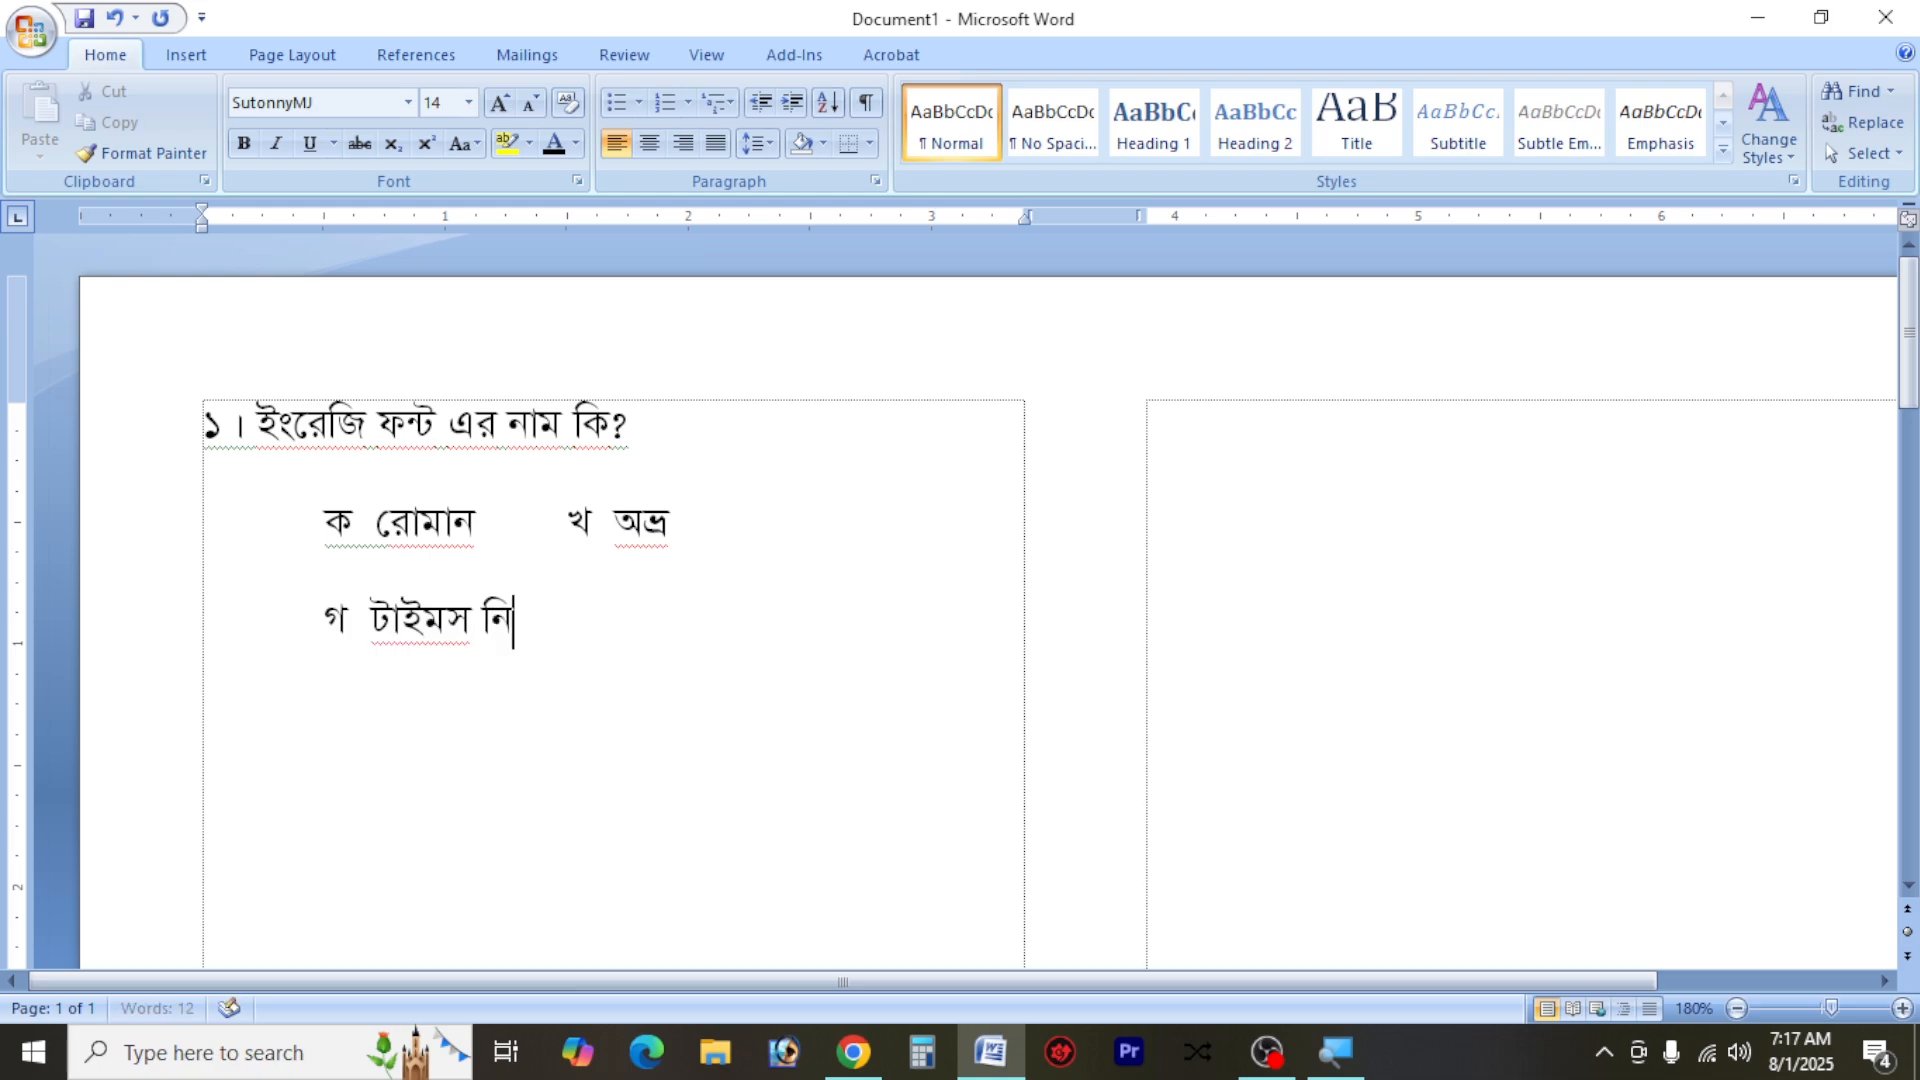
pyautogui.write('উ রে')
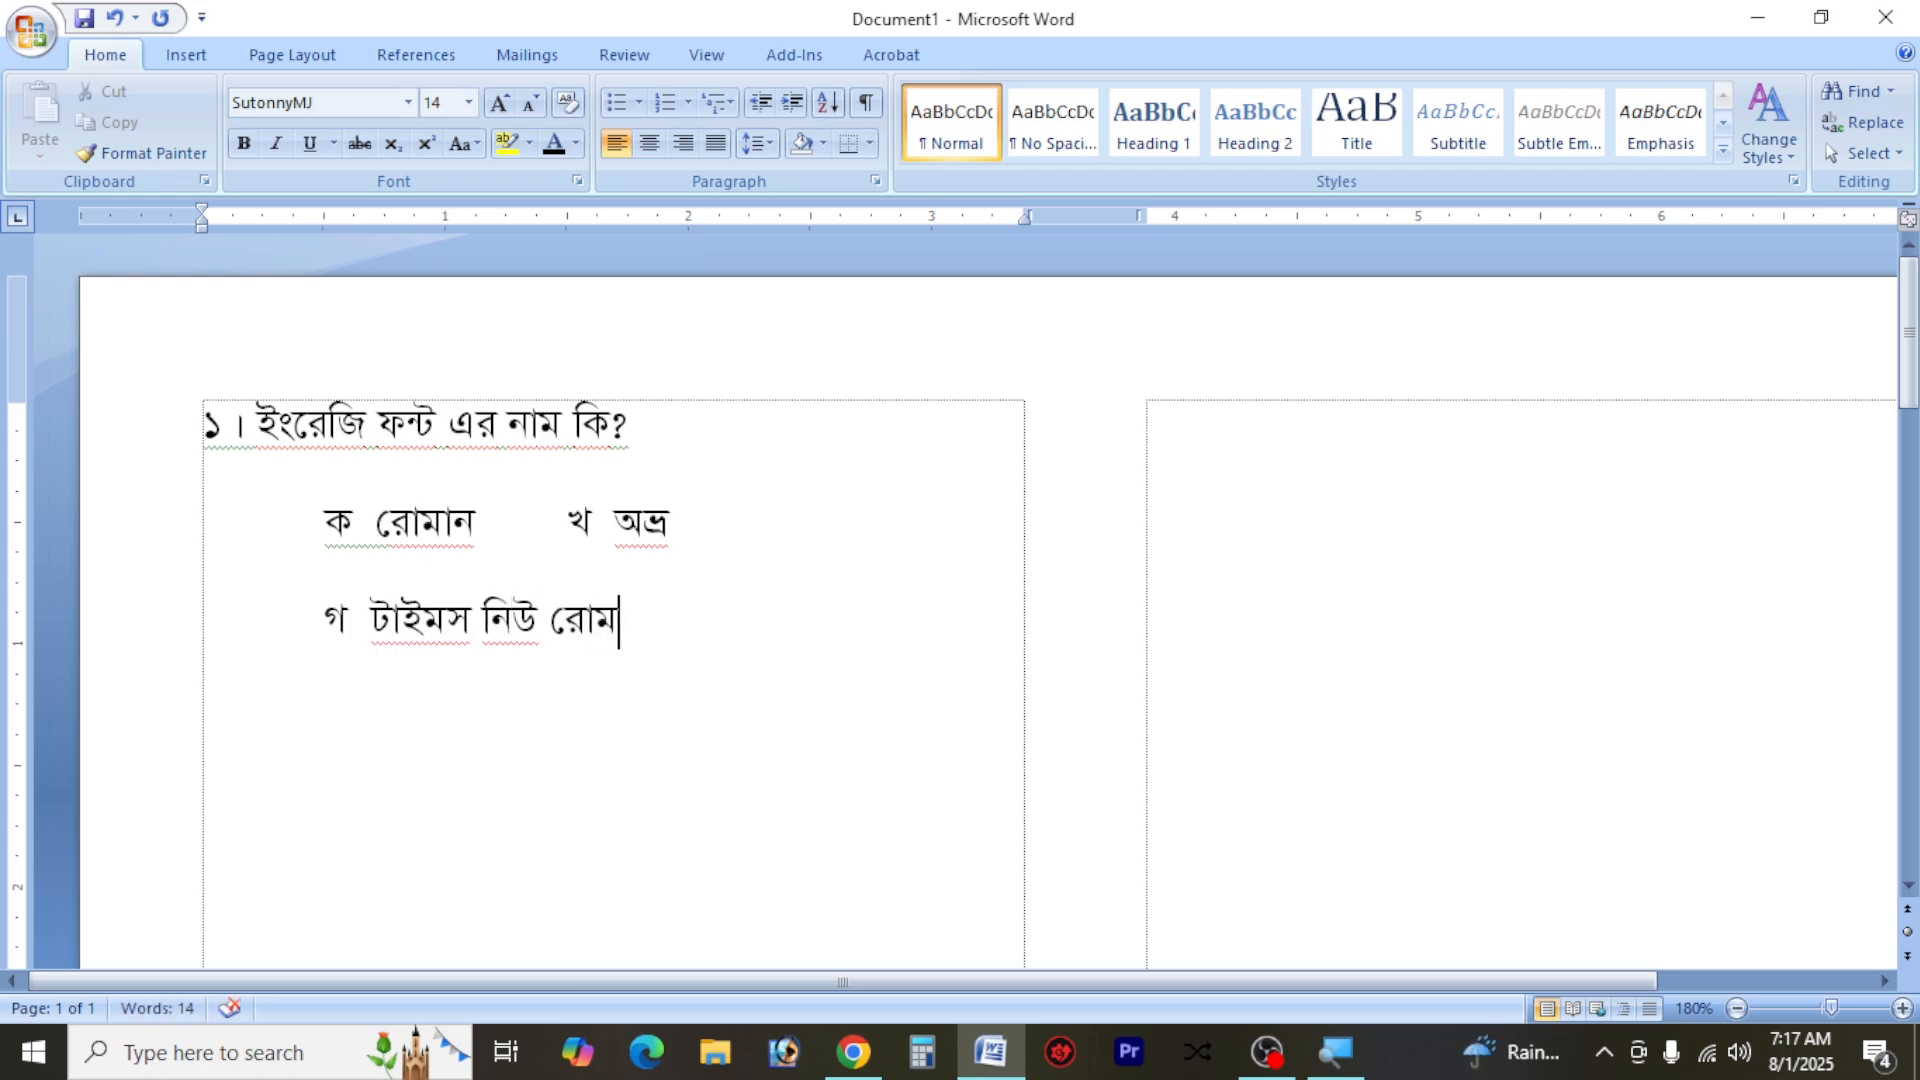
pyautogui.write('ামান')
# Add the option "ঘ টাইমস্" after a tab on the same line, and tab "খ অভ্র" over to align with it
pyautogui.press('Tab')
pyautogui.write('ঘ টাইম')
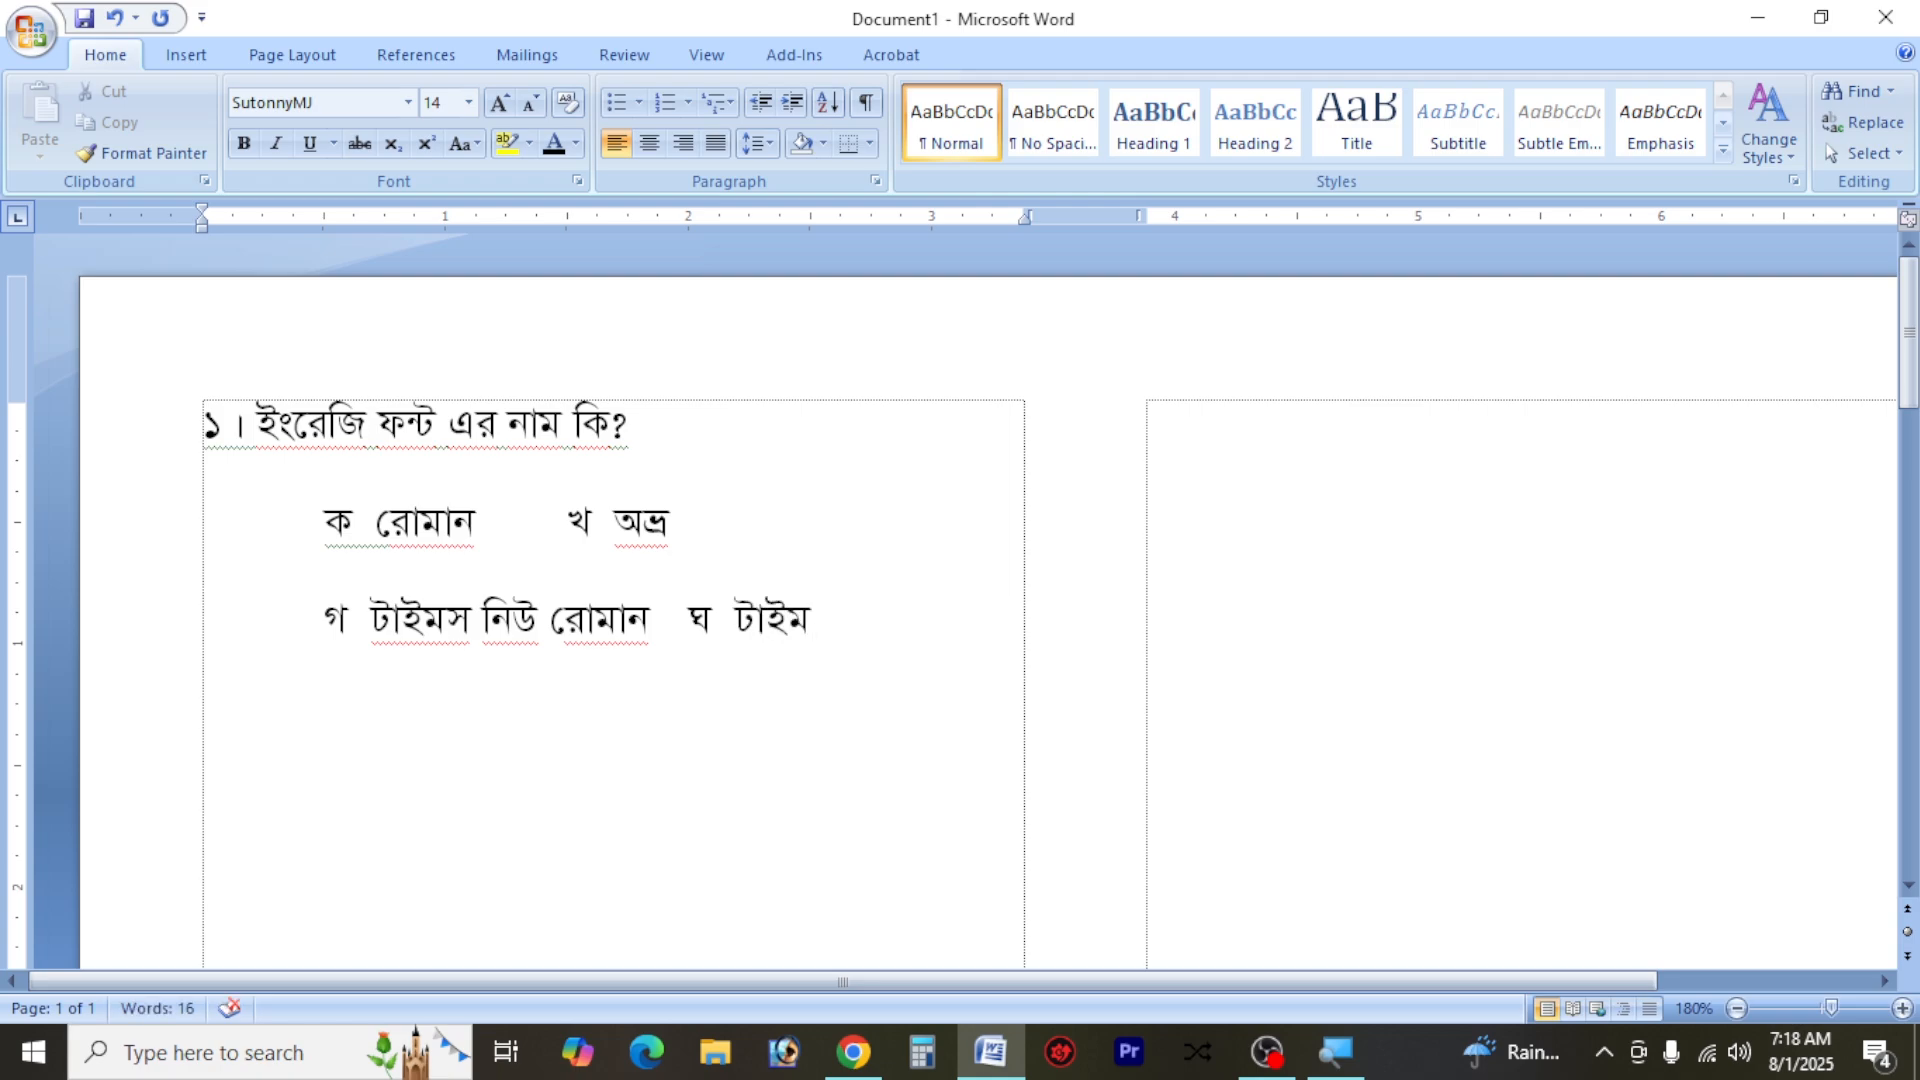
pyautogui.write('স্')
pyautogui.click(545, 517)
pyautogui.press('Tab')
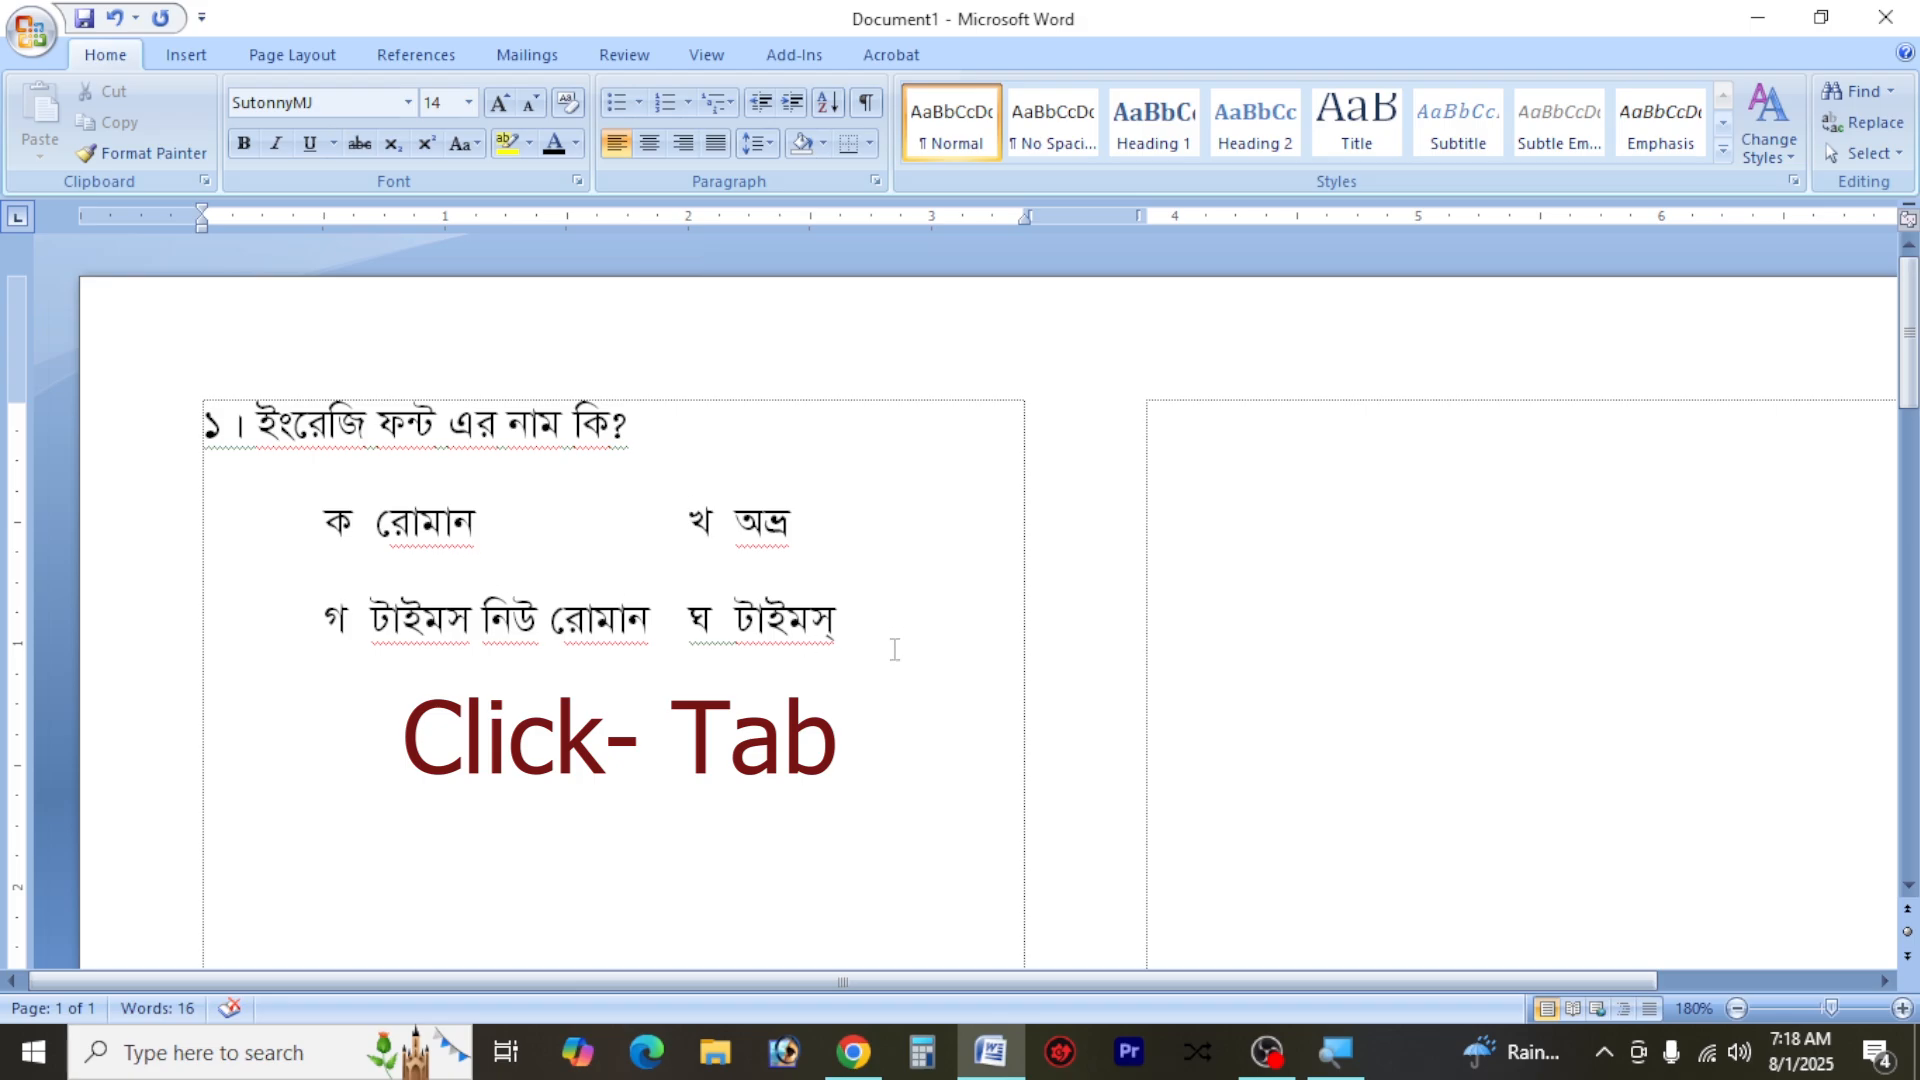
# Set the line spacing of the whole question and its options to 1.0
pyautogui.moveTo(196, 425); pyautogui.dragTo(1026, 737)
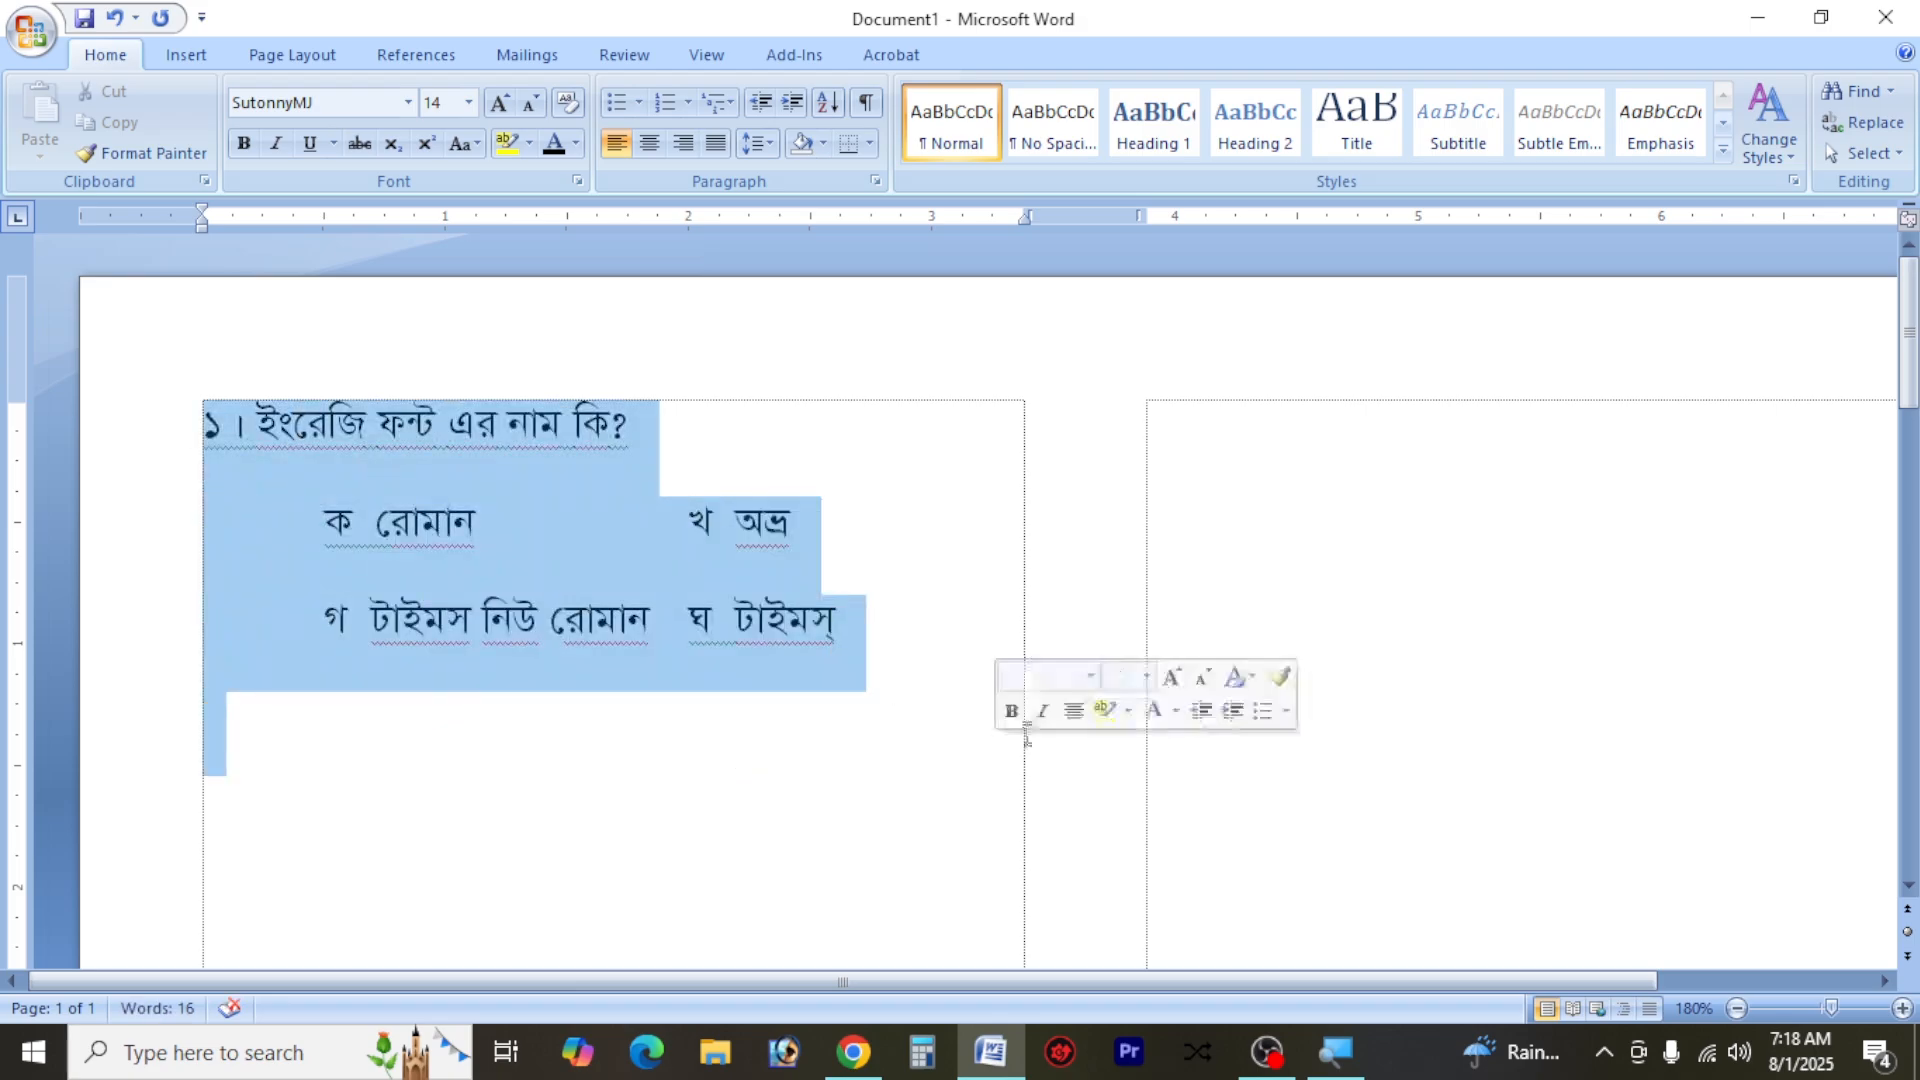
pyautogui.click(766, 143)
pyautogui.click(772, 142)
pyautogui.click(771, 142)
pyautogui.click(800, 178)
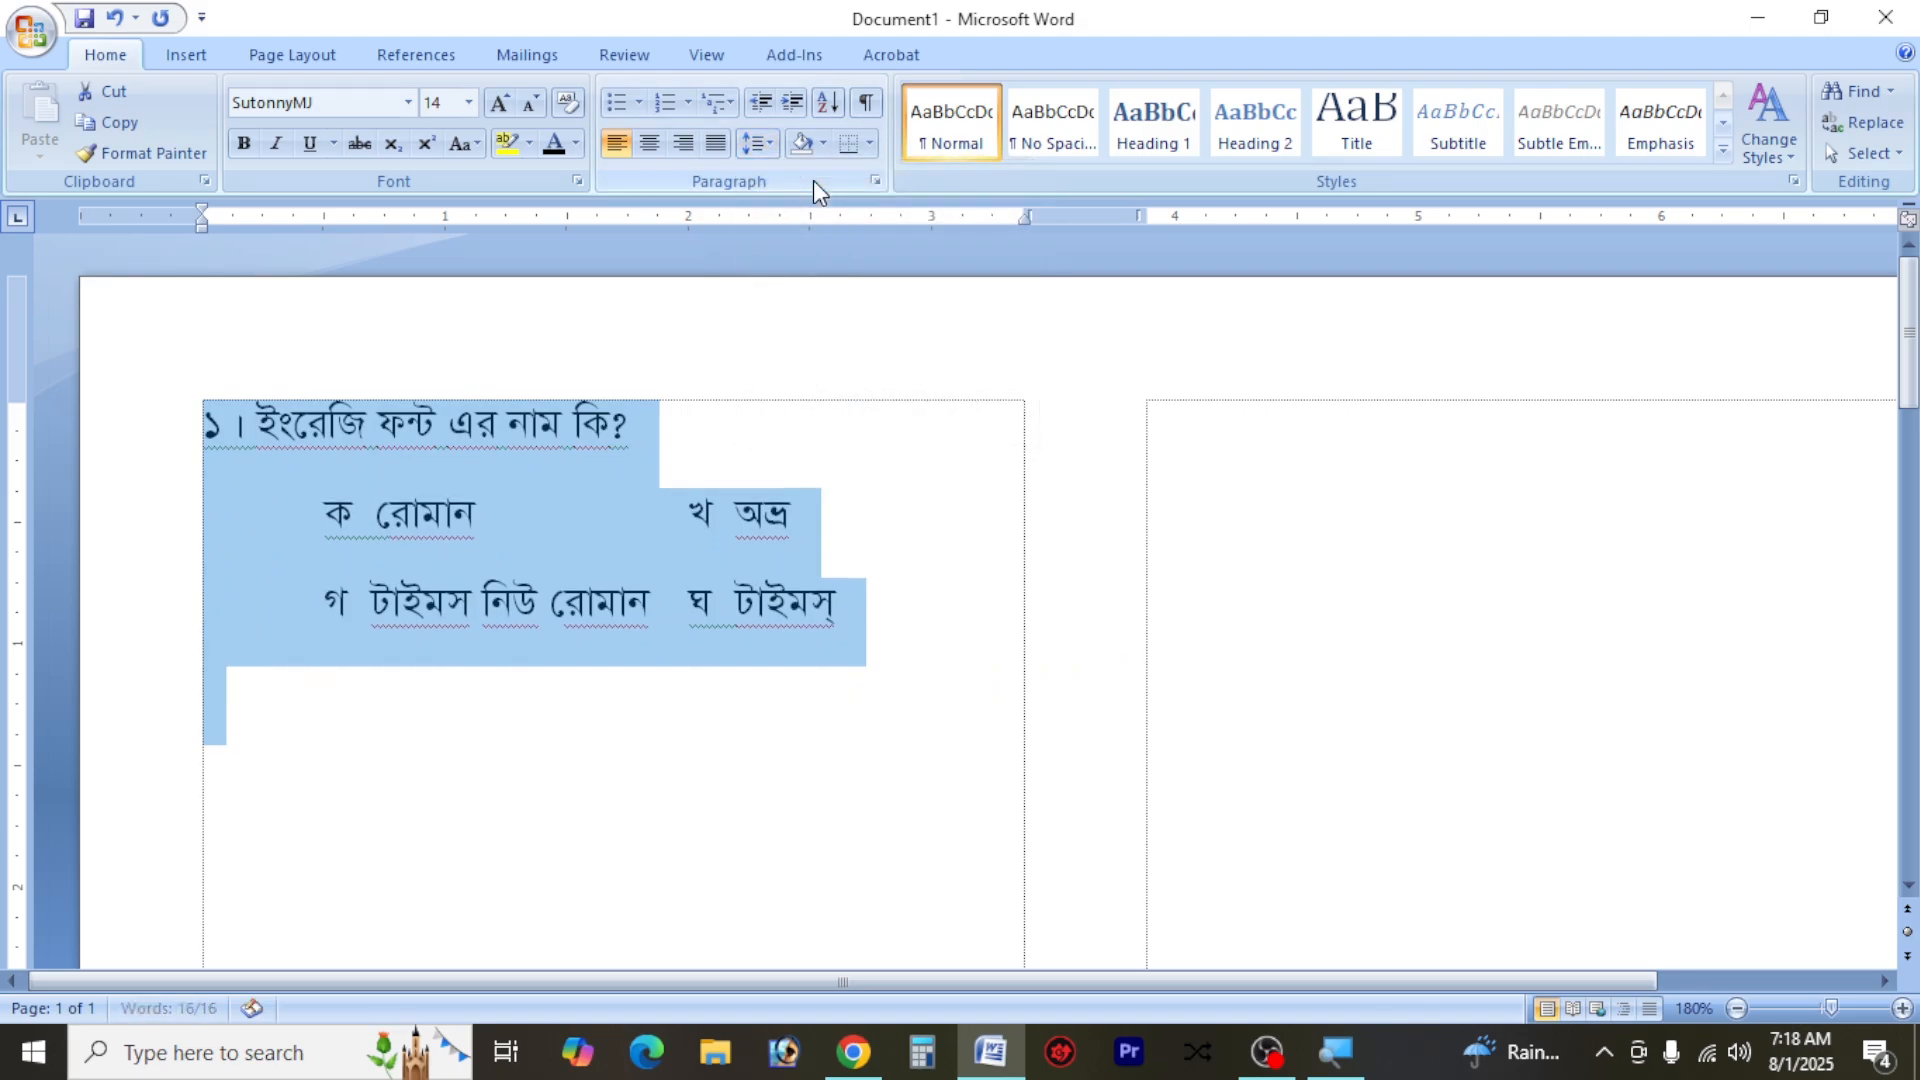
# Set the paragraph spacing after the question and option lines to 0 pt
pyautogui.click(875, 181)
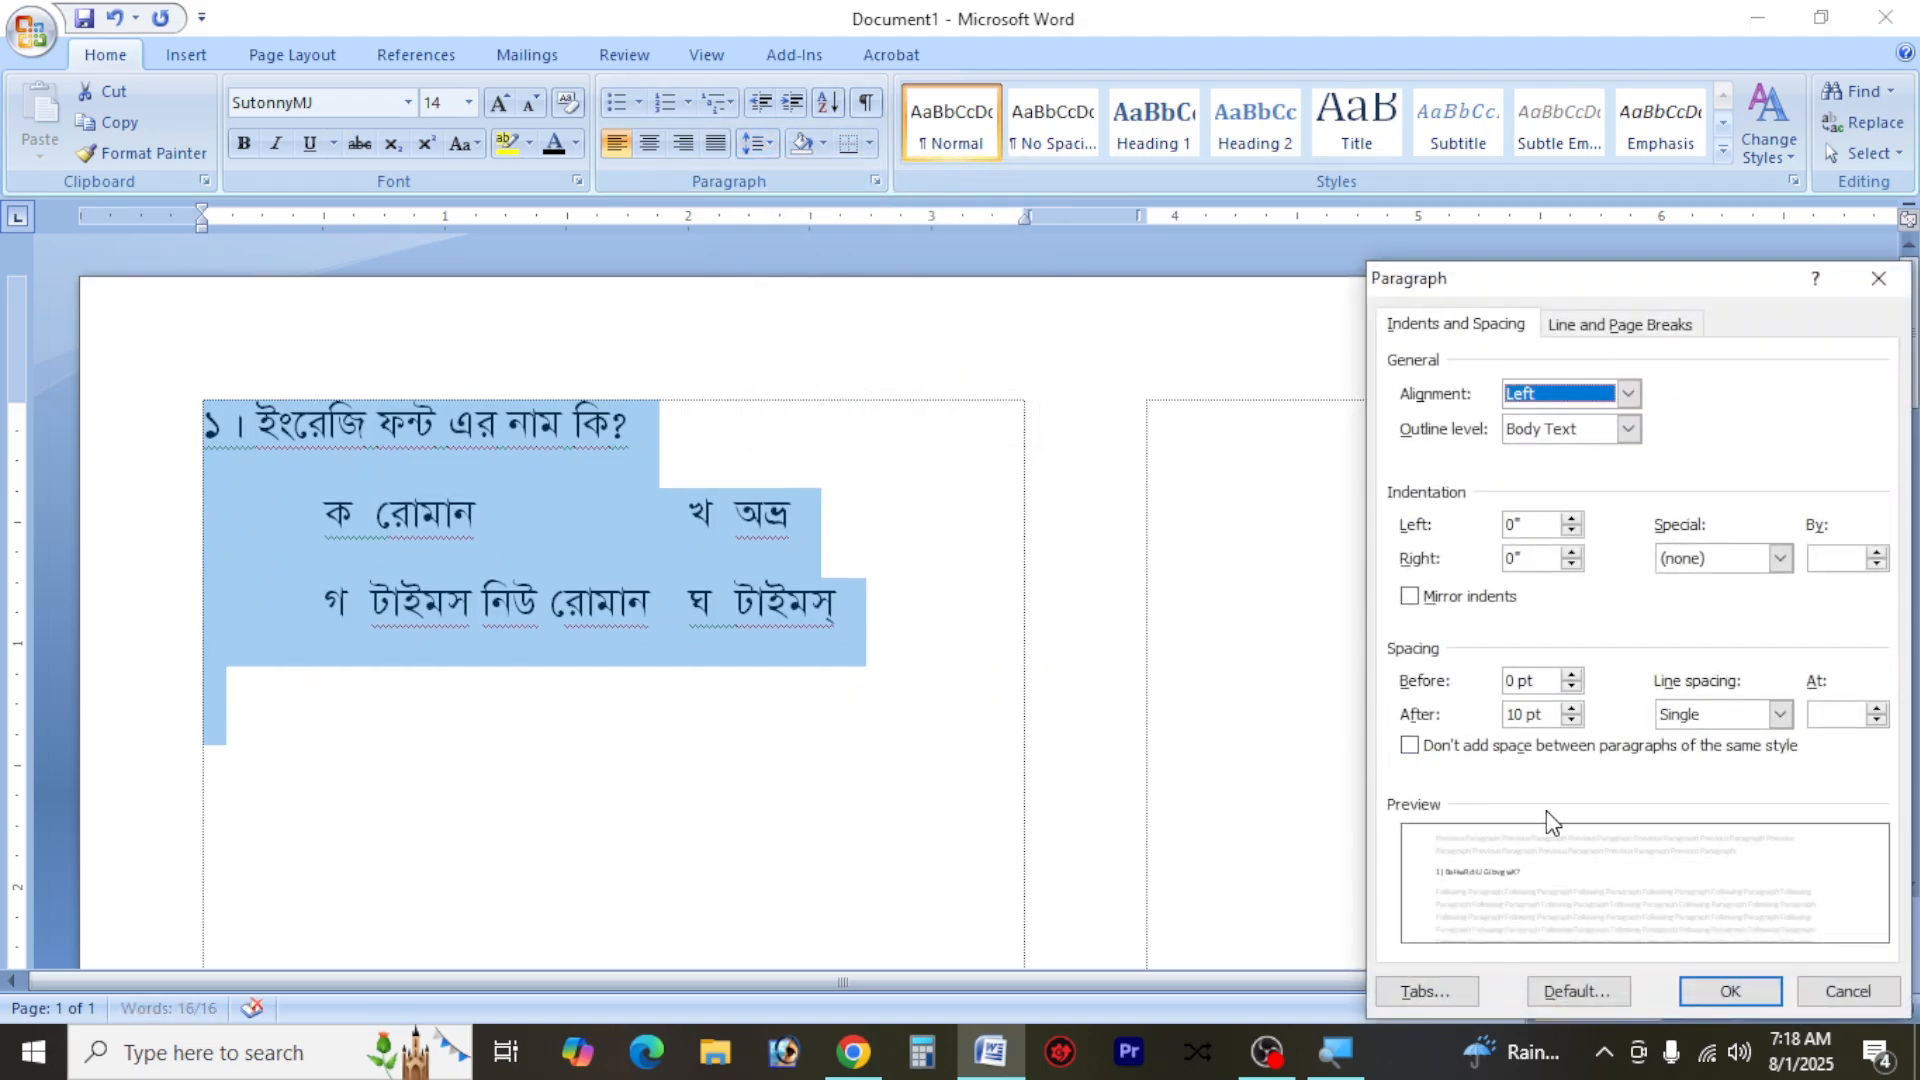
pyautogui.click(1572, 720)
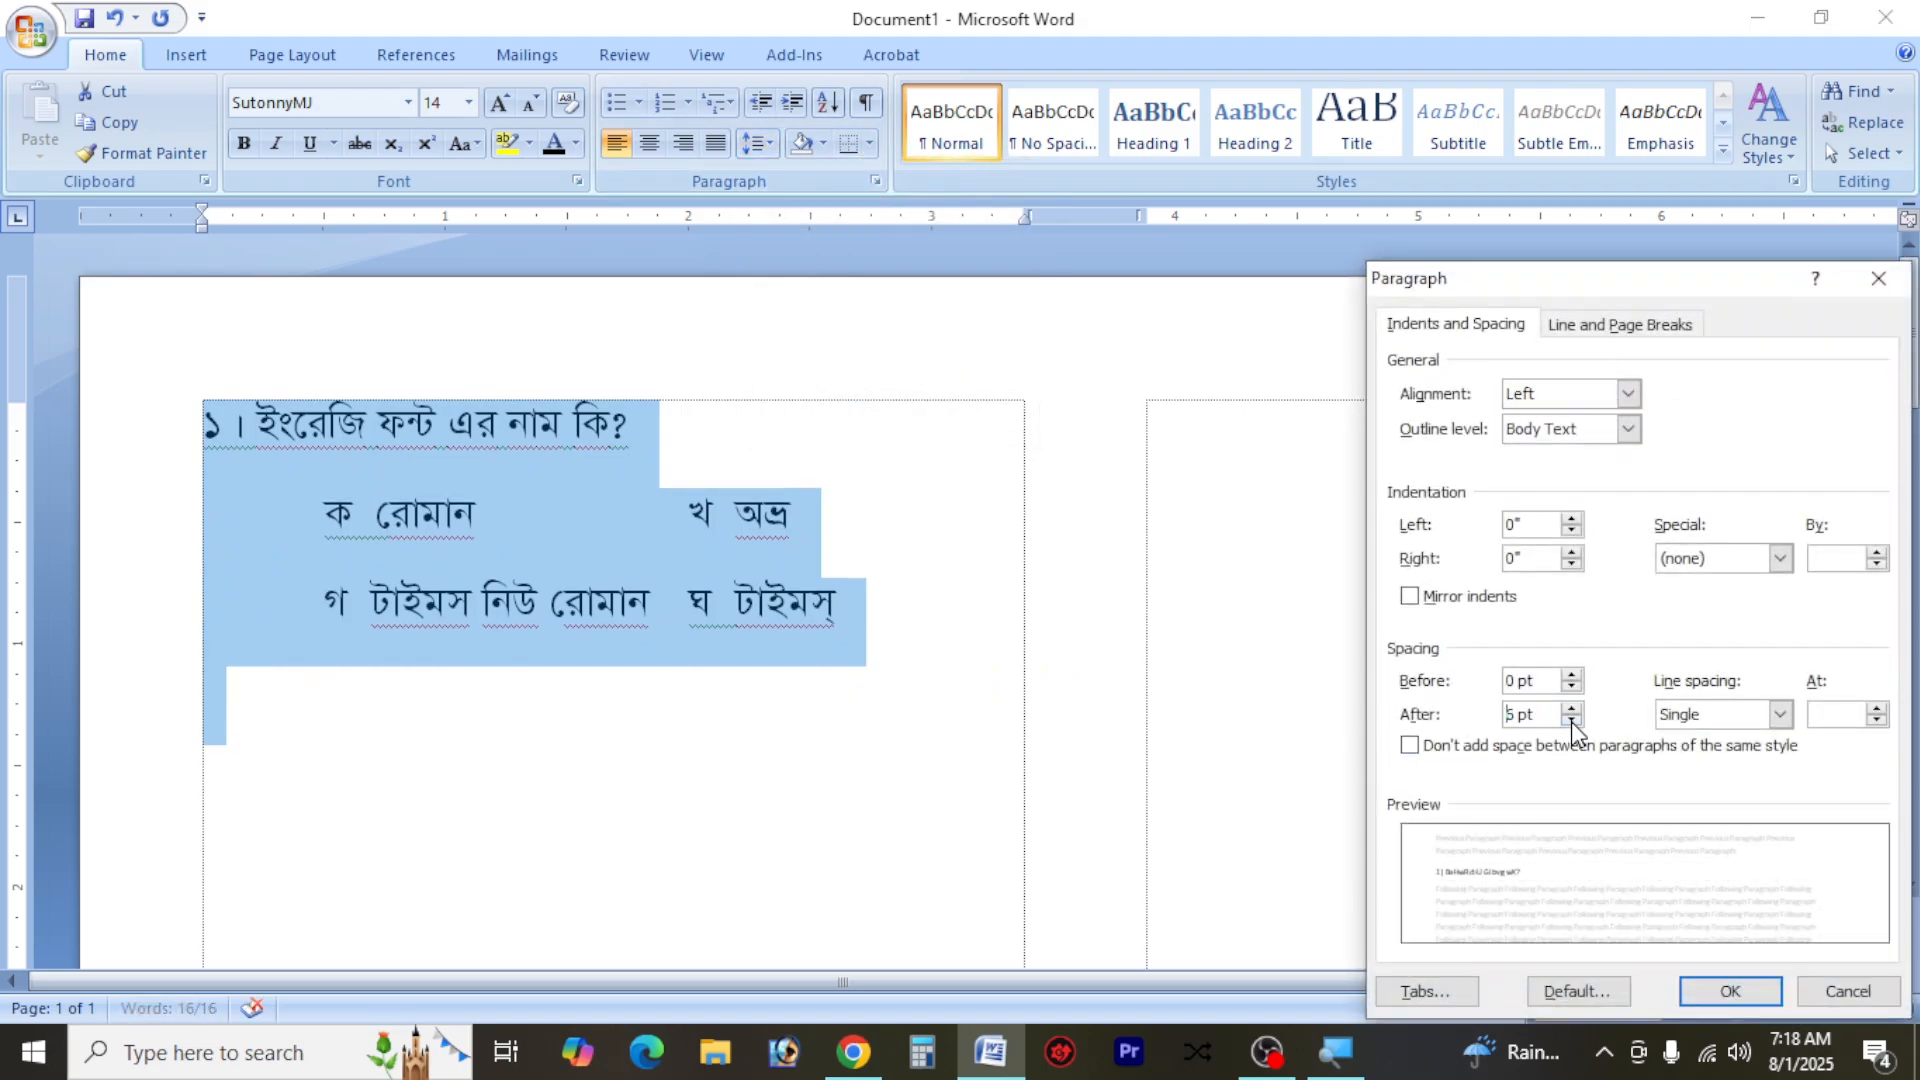
pyautogui.click(1571, 720)
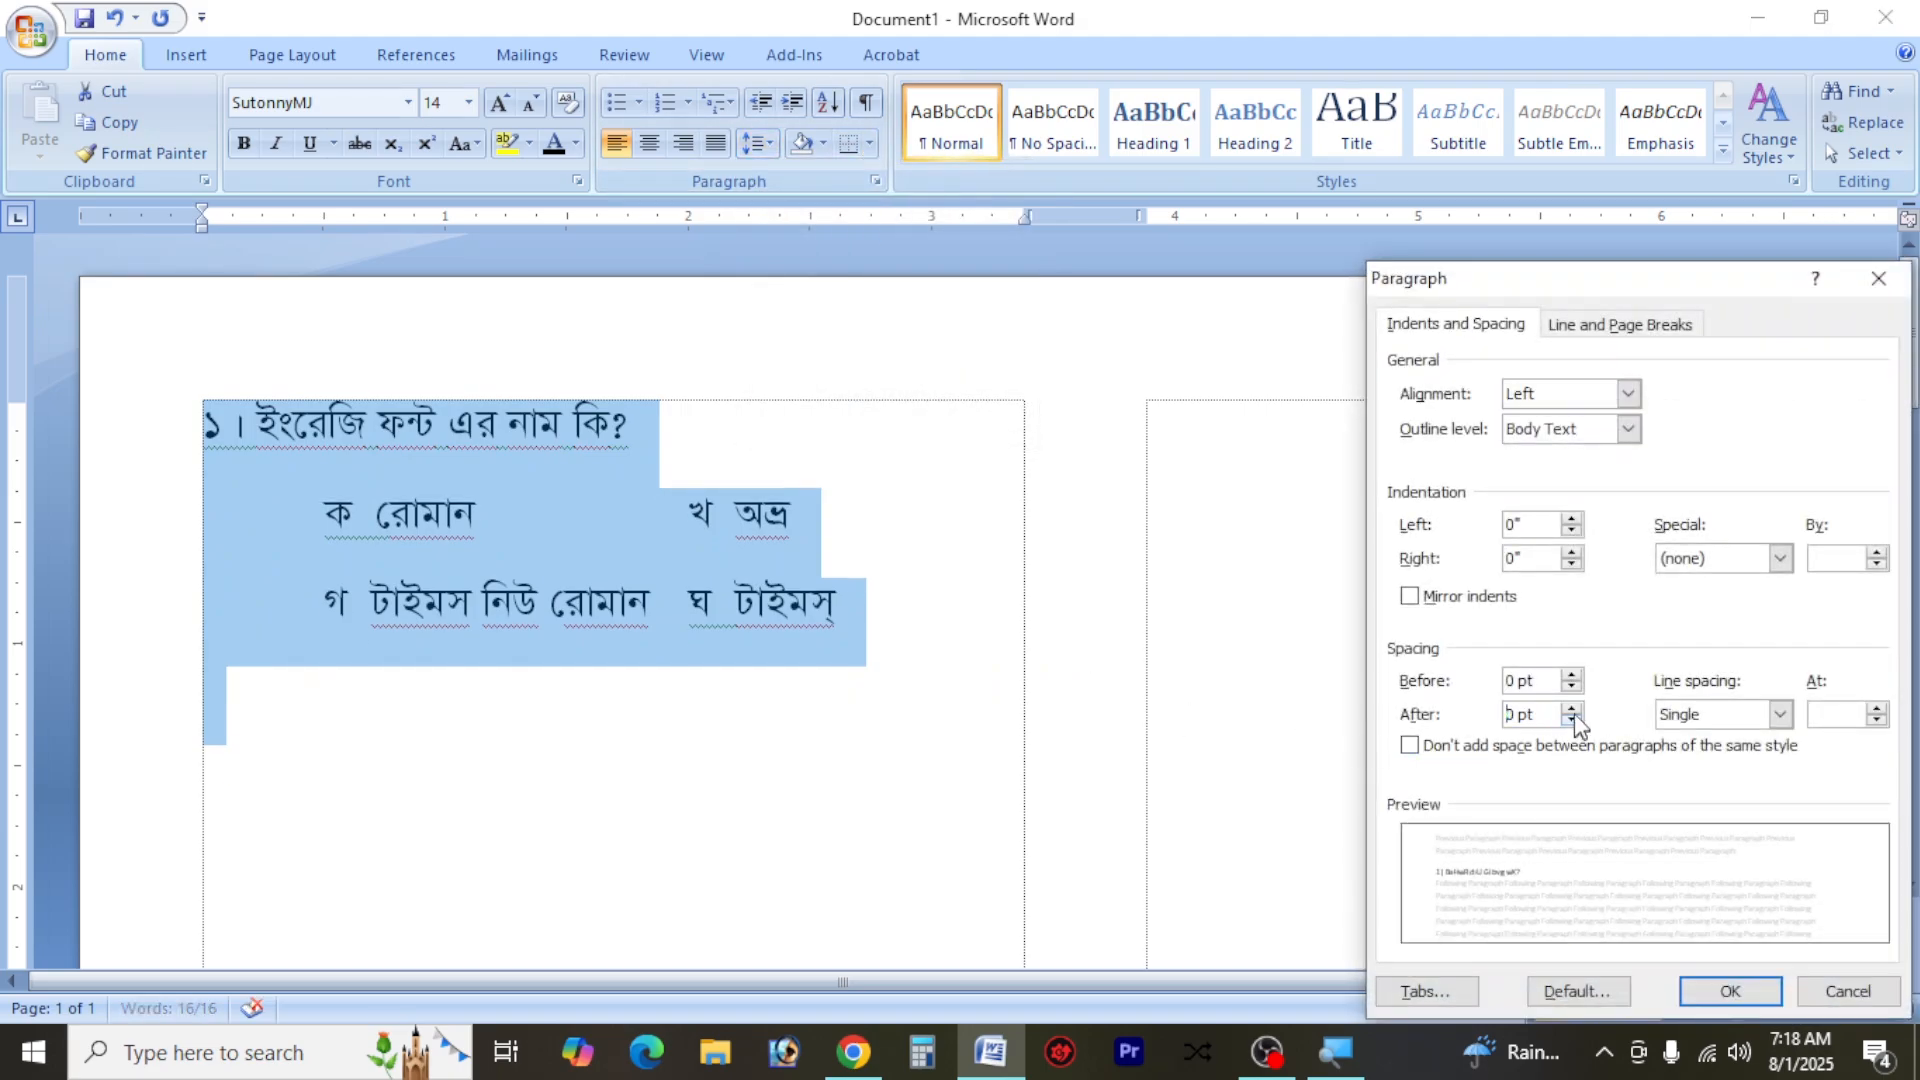
pyautogui.click(1730, 991)
pyautogui.click(678, 518)
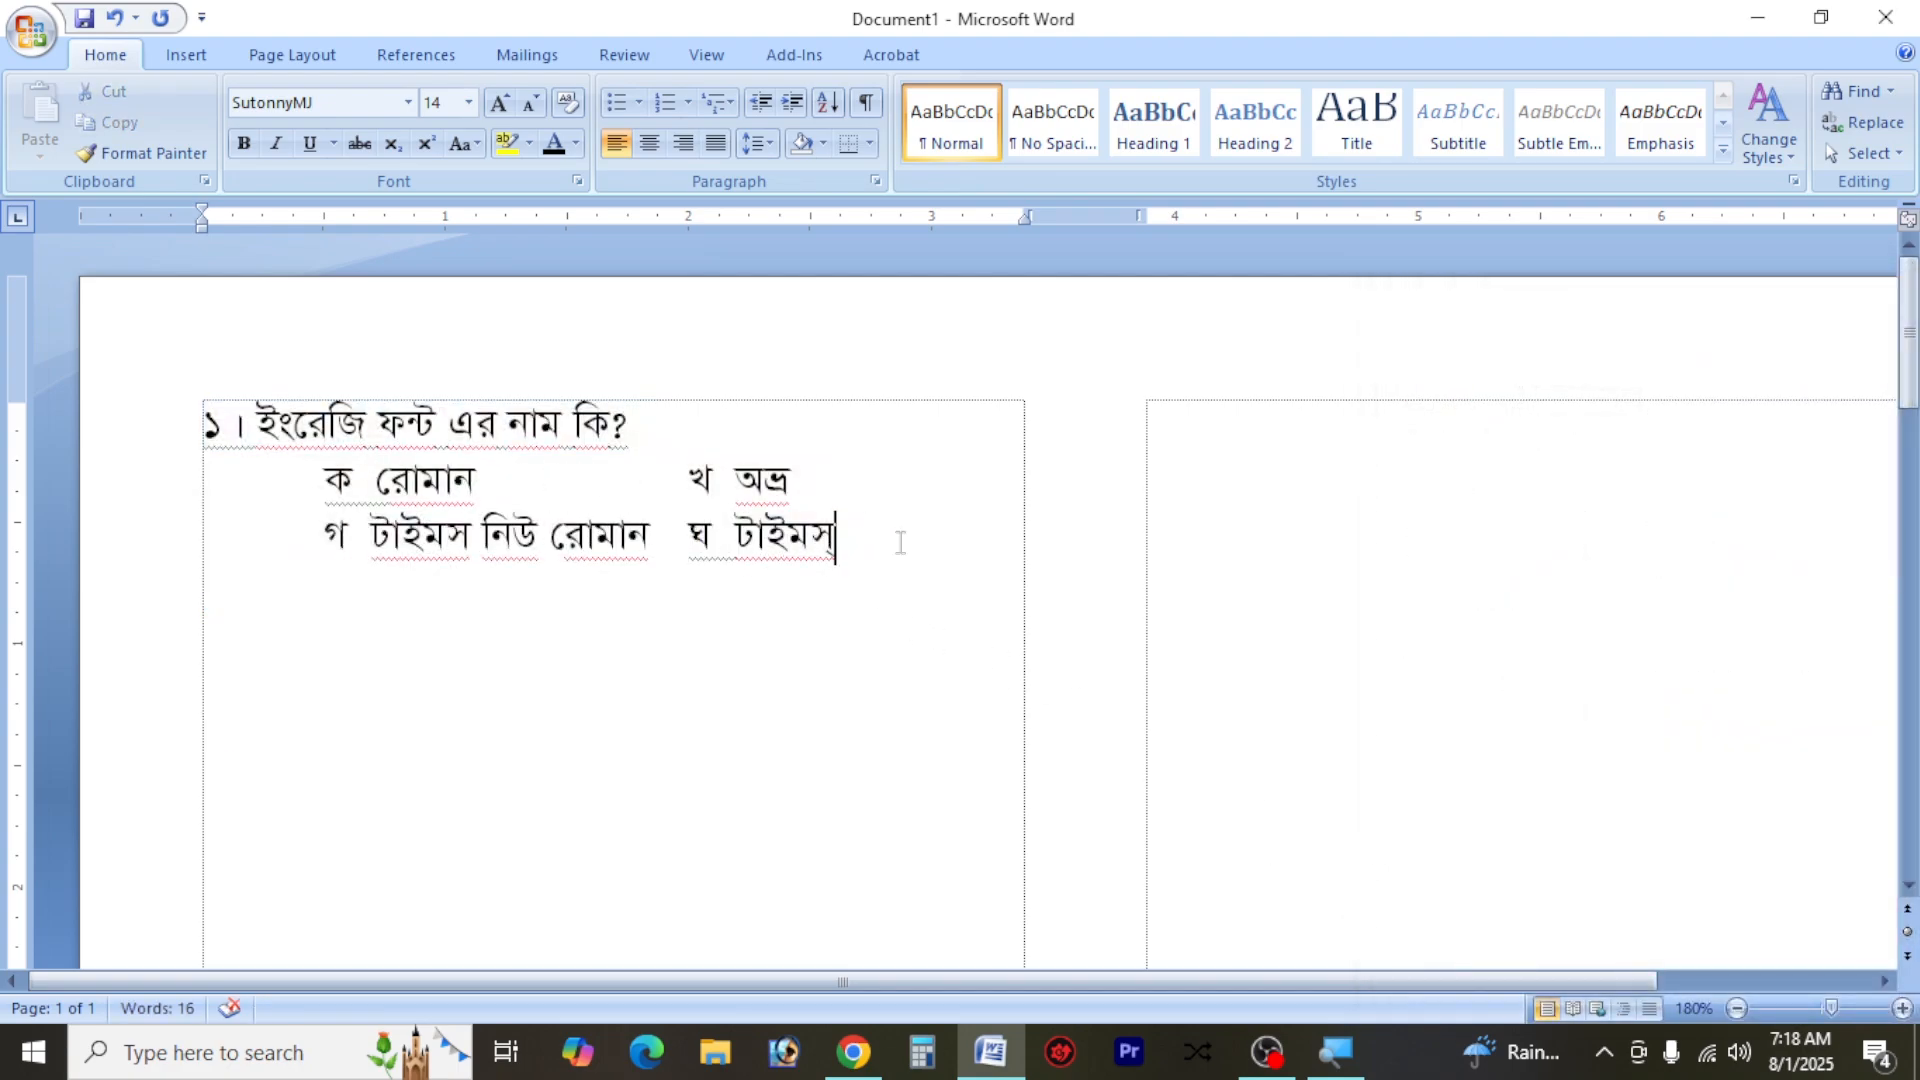
# Set the line spacing of the two answer-option lines to 1.15
pyautogui.moveTo(891, 535); pyautogui.dragTo(318, 487)
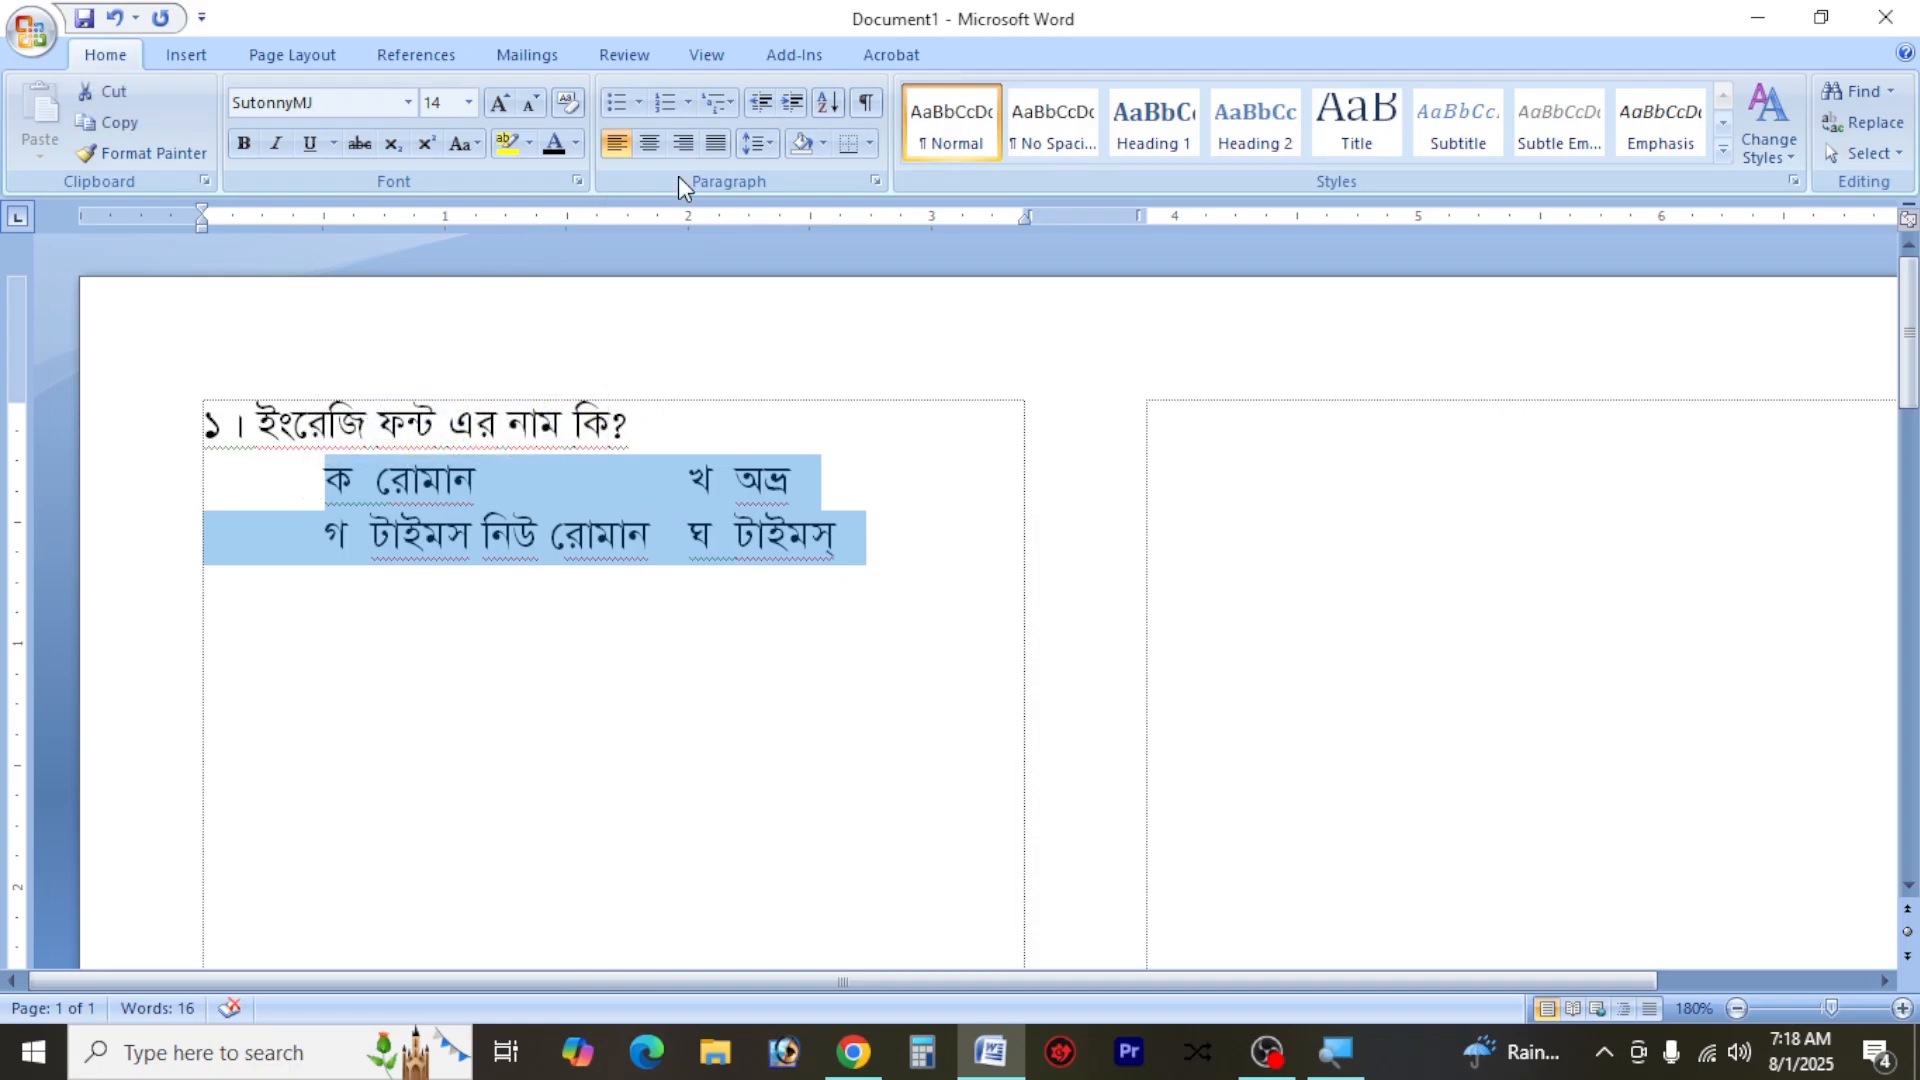
pyautogui.click(776, 142)
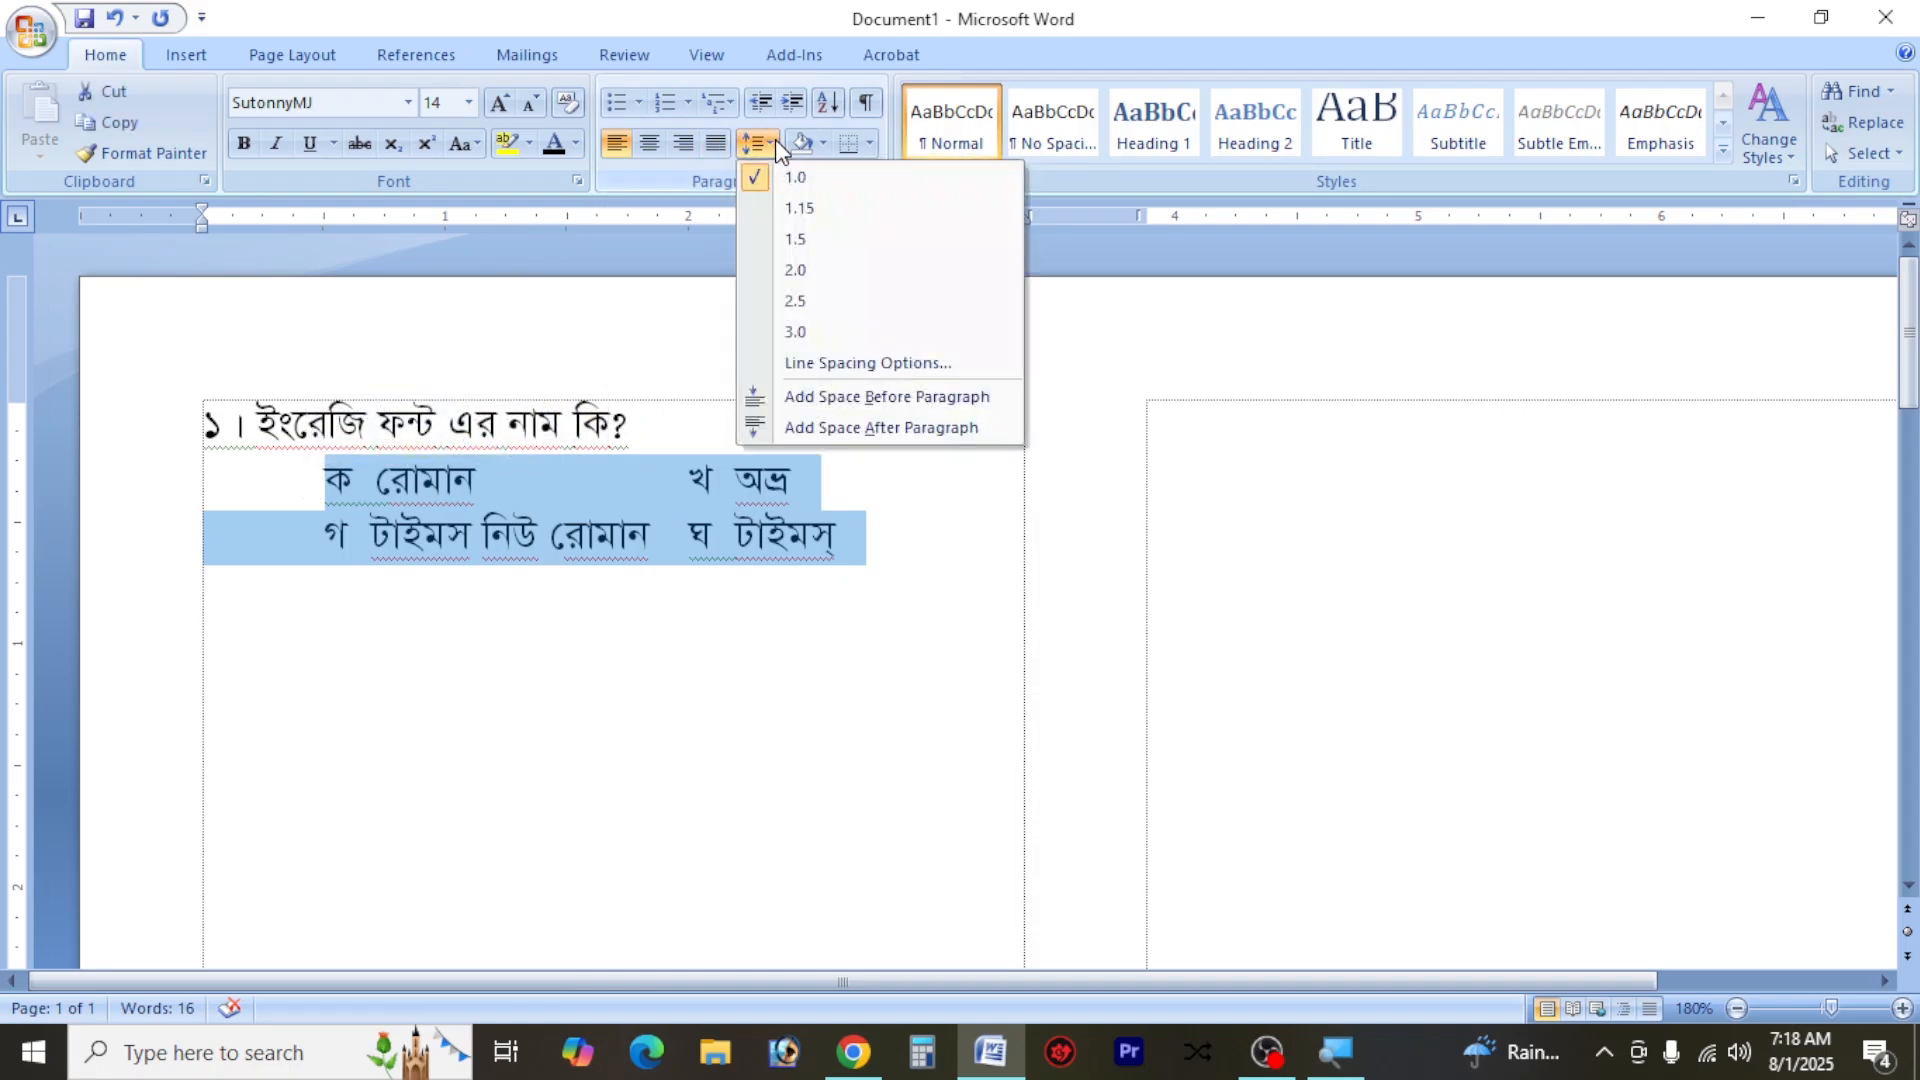
pyautogui.click(850, 216)
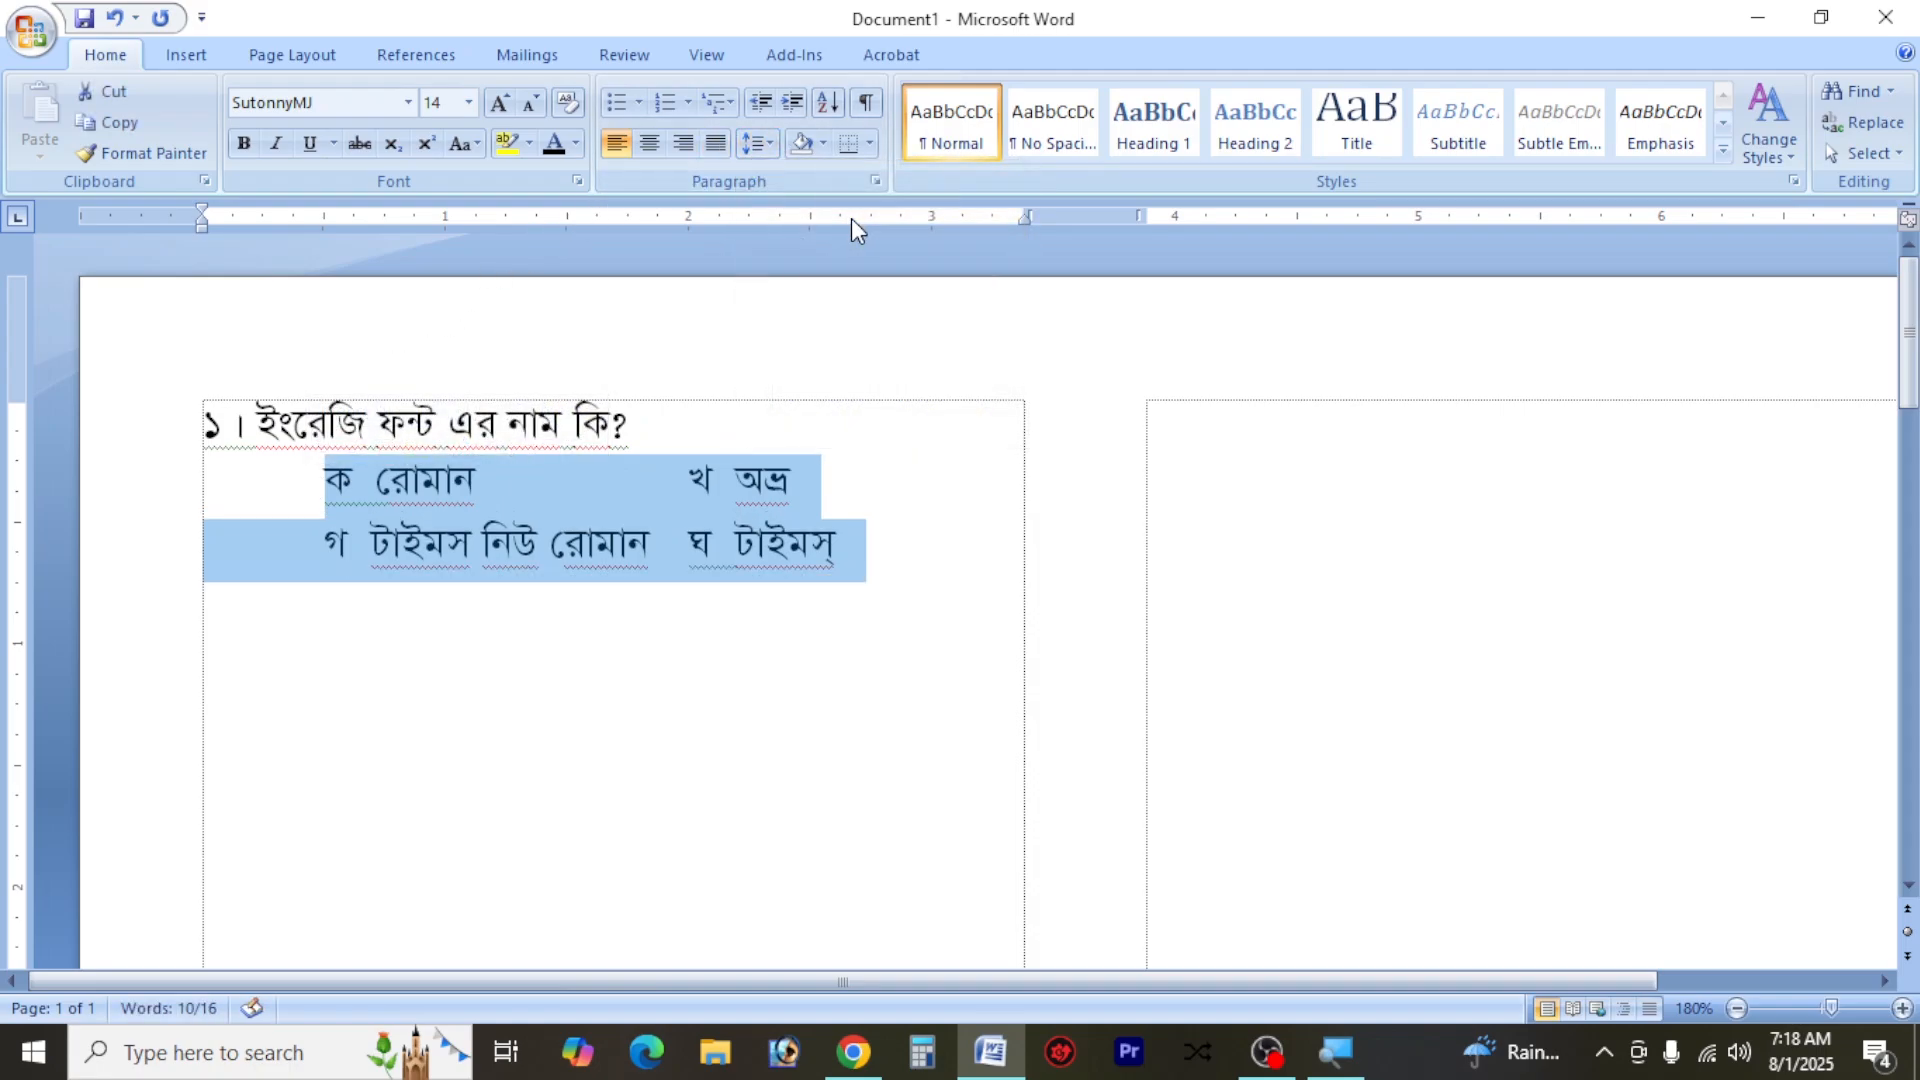
pyautogui.click(868, 546)
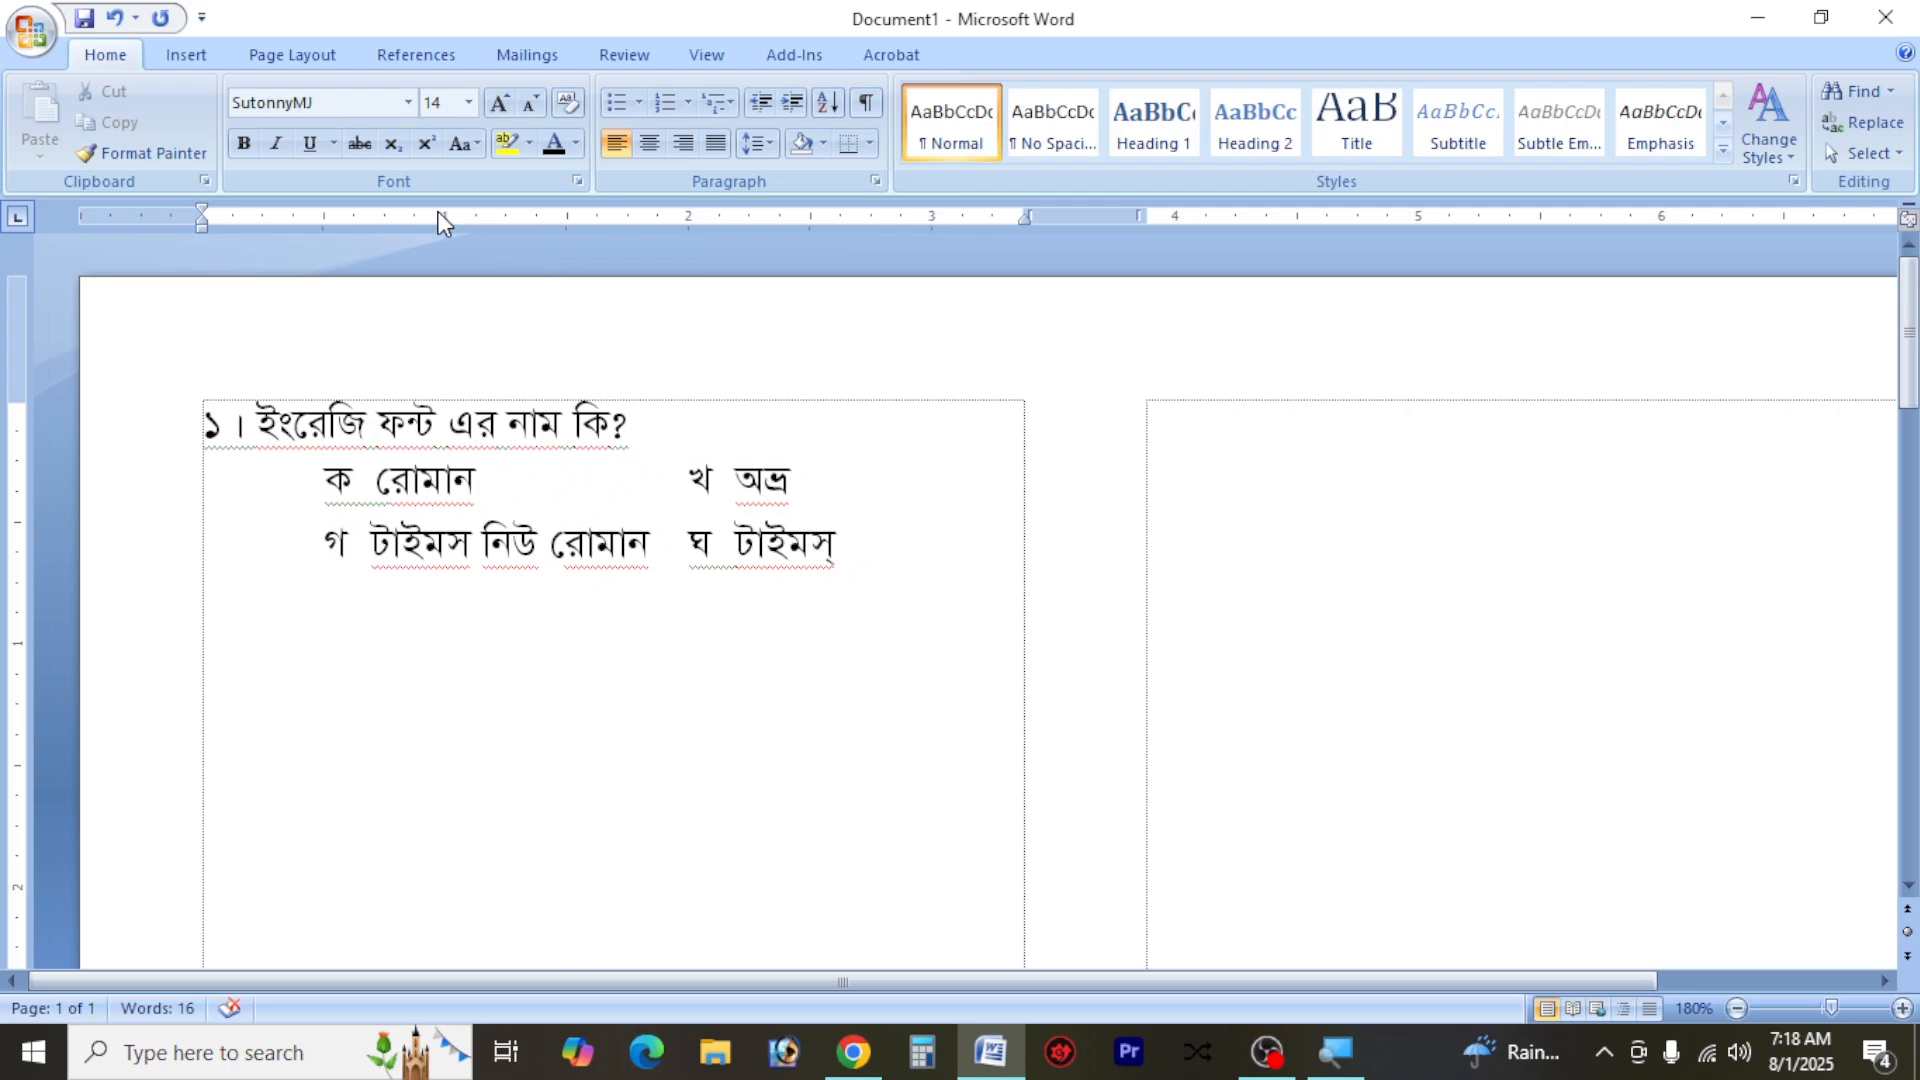
# Draw a circle about 0.17" across over the option letter ক and remove its fill
pyautogui.click(186, 60)
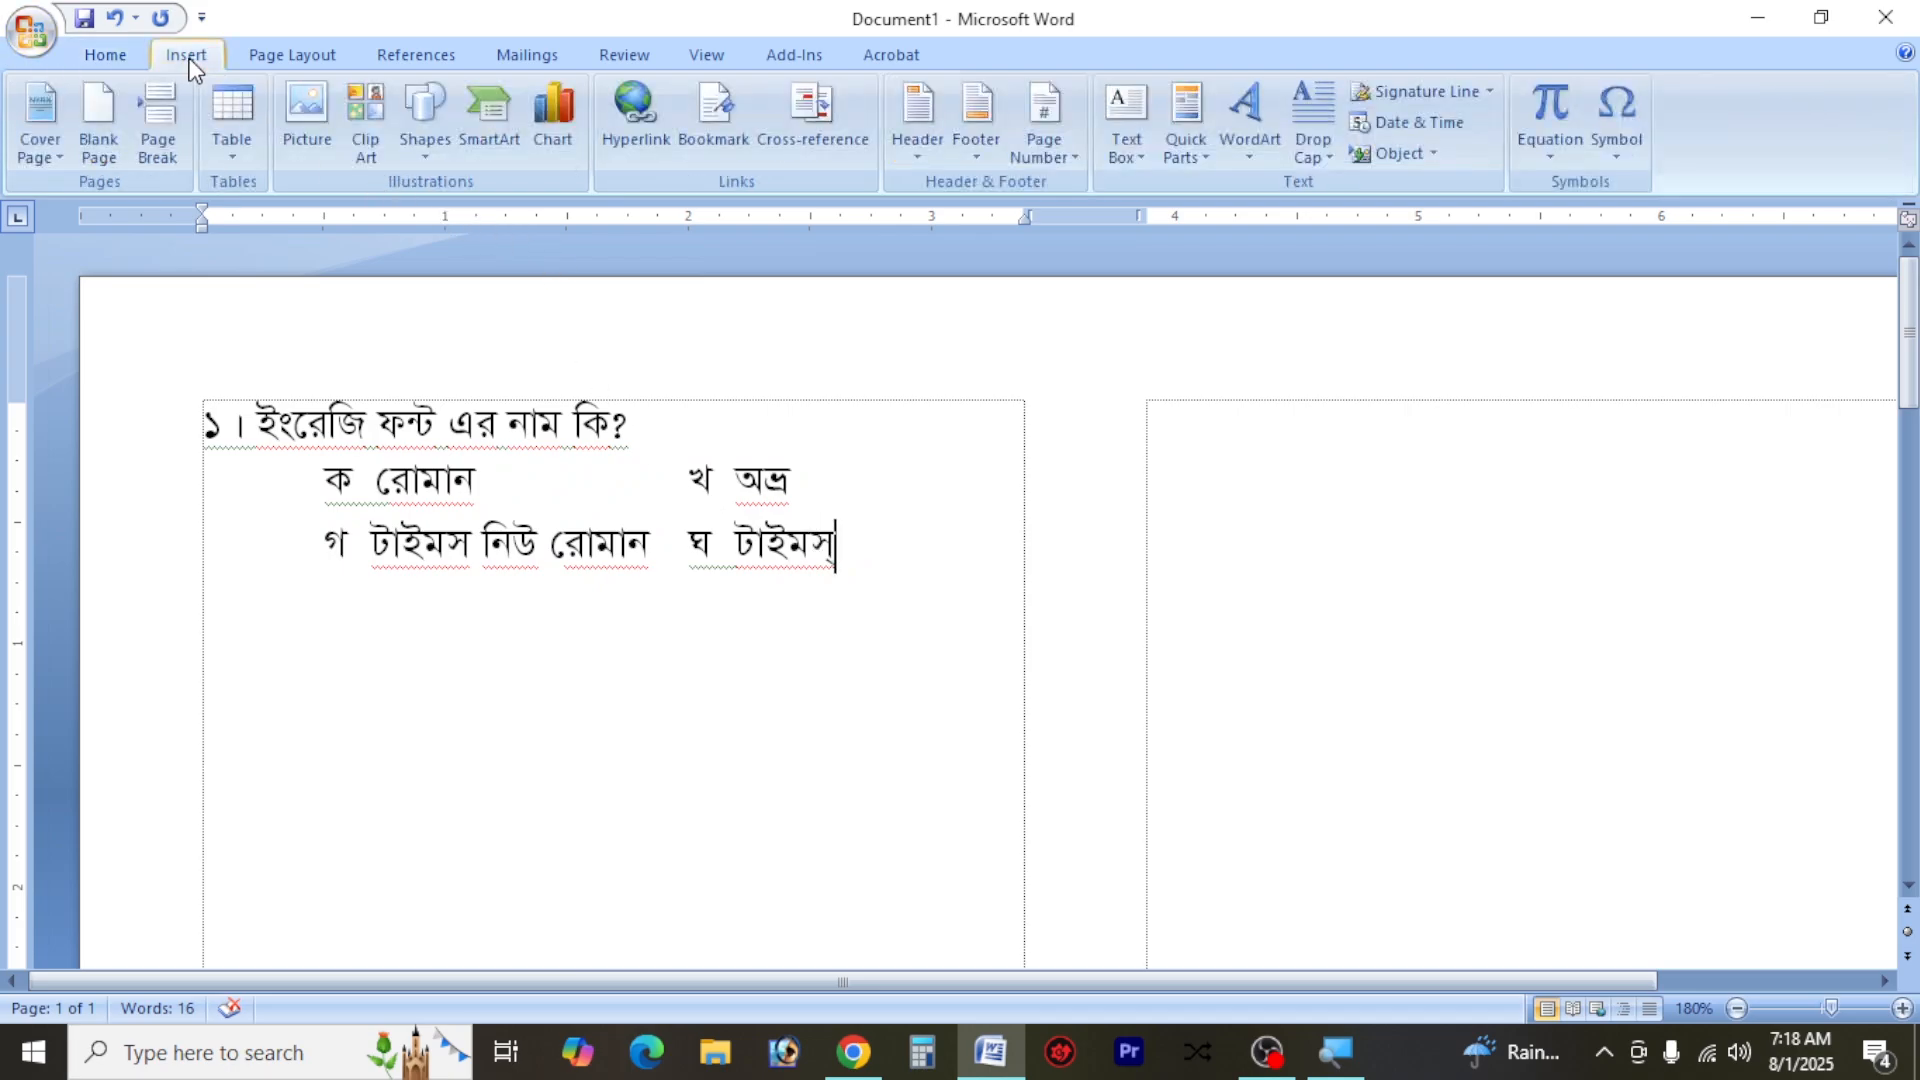
pyautogui.click(424, 118)
pyautogui.click(500, 243)
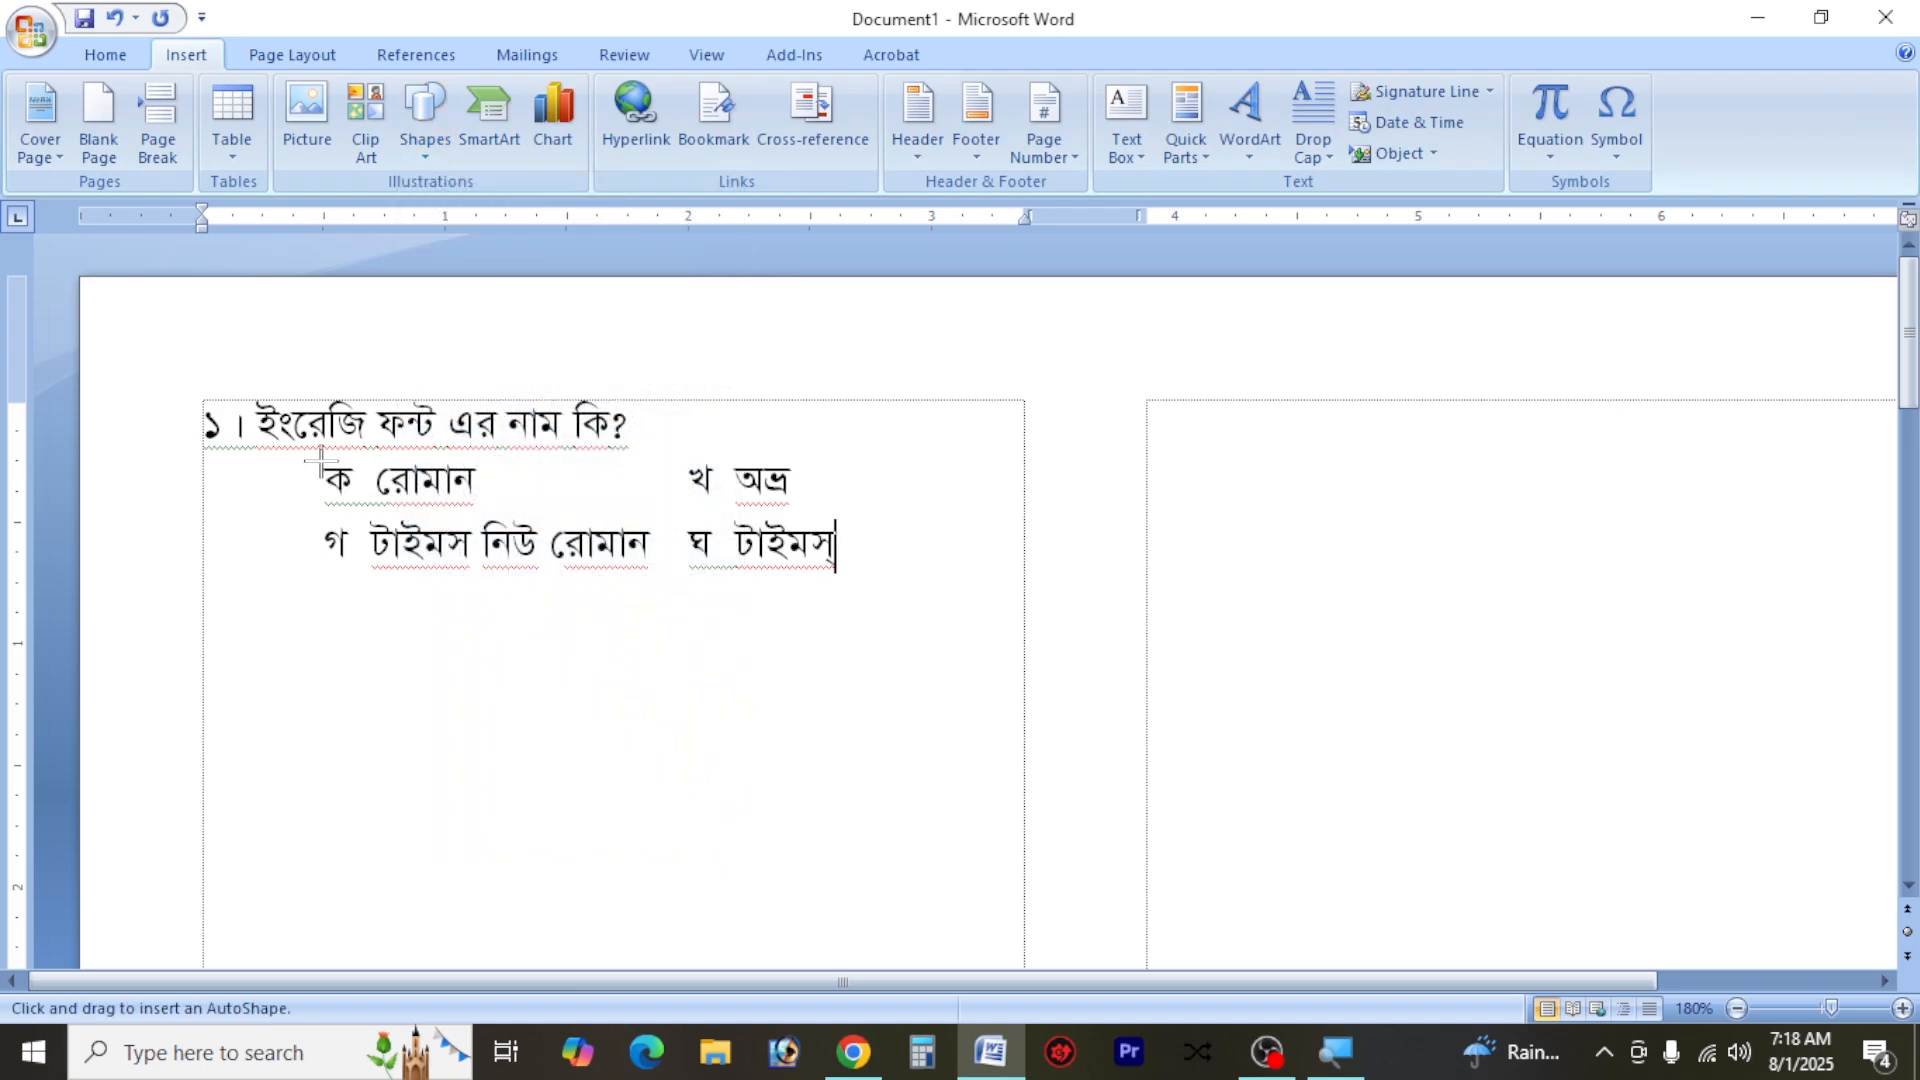
pyautogui.moveTo(321, 463); pyautogui.dragTo(359, 504)
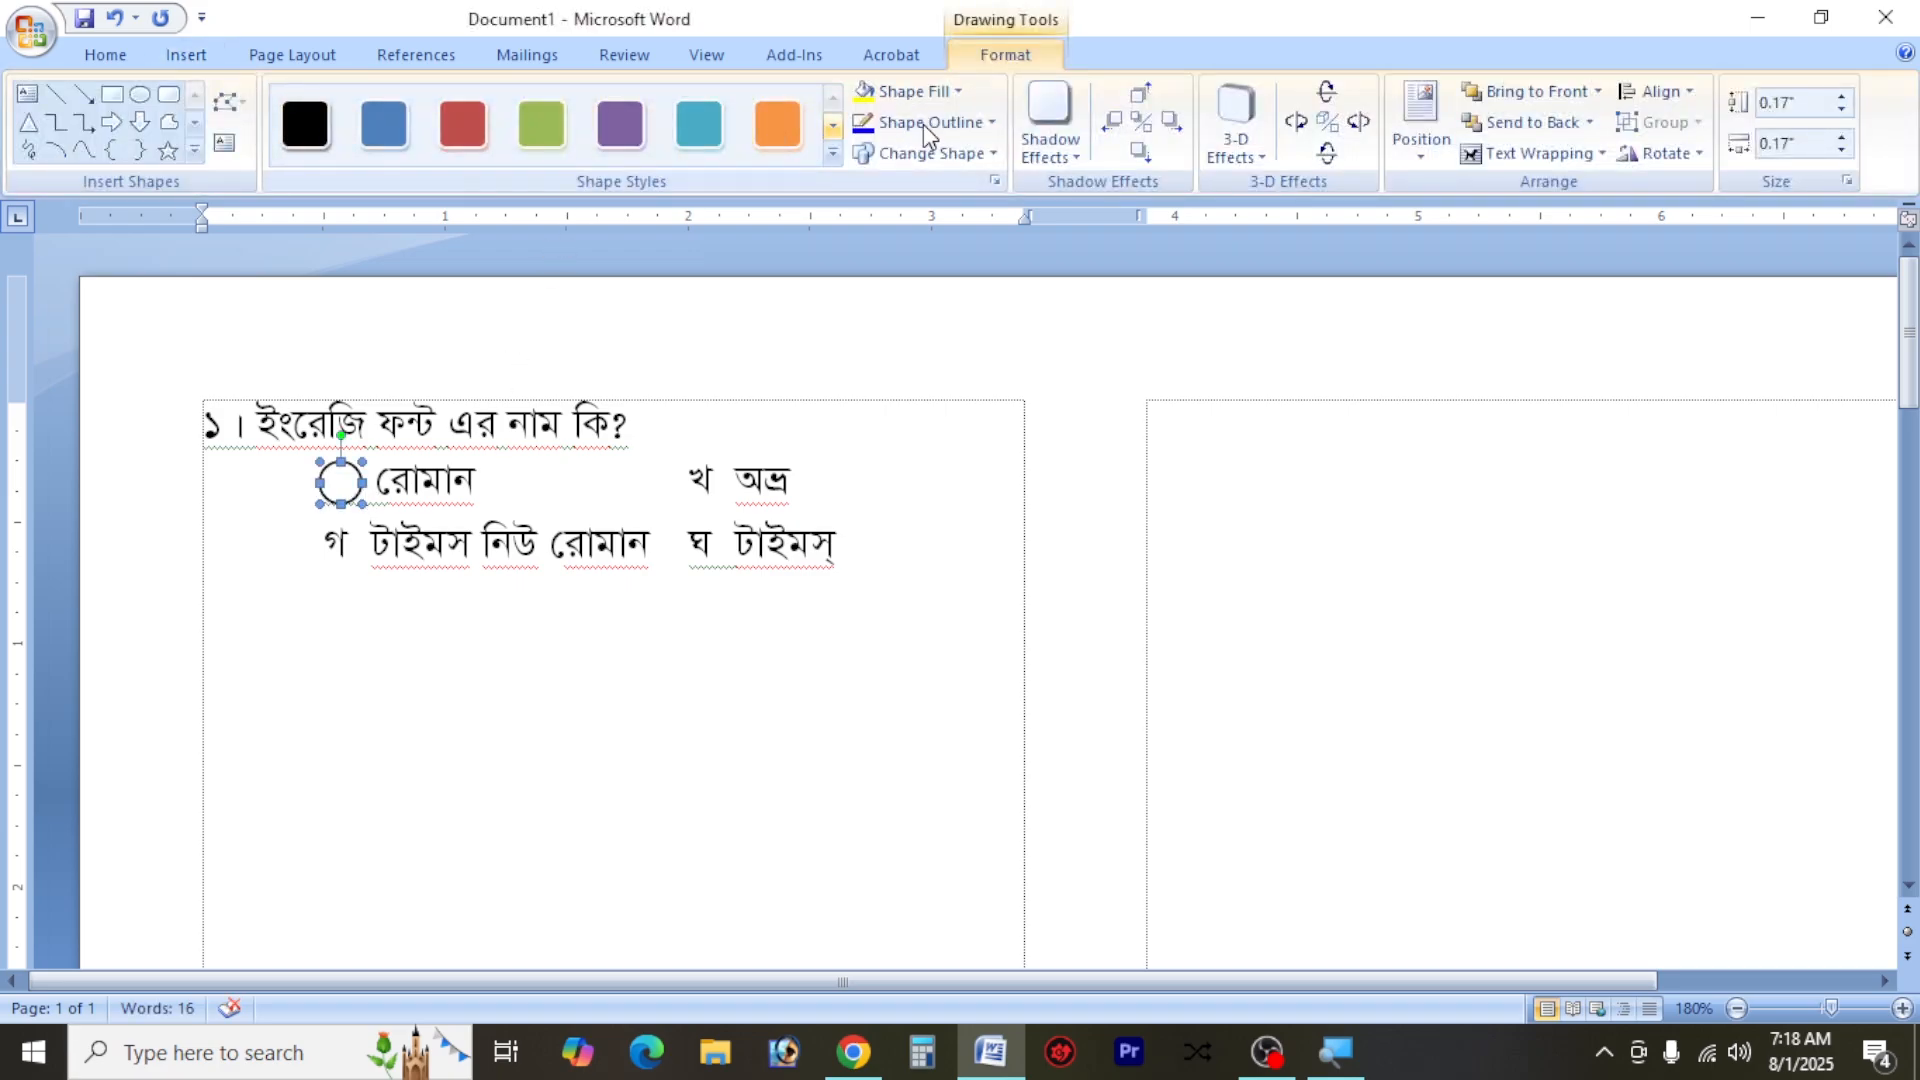
pyautogui.click(922, 124)
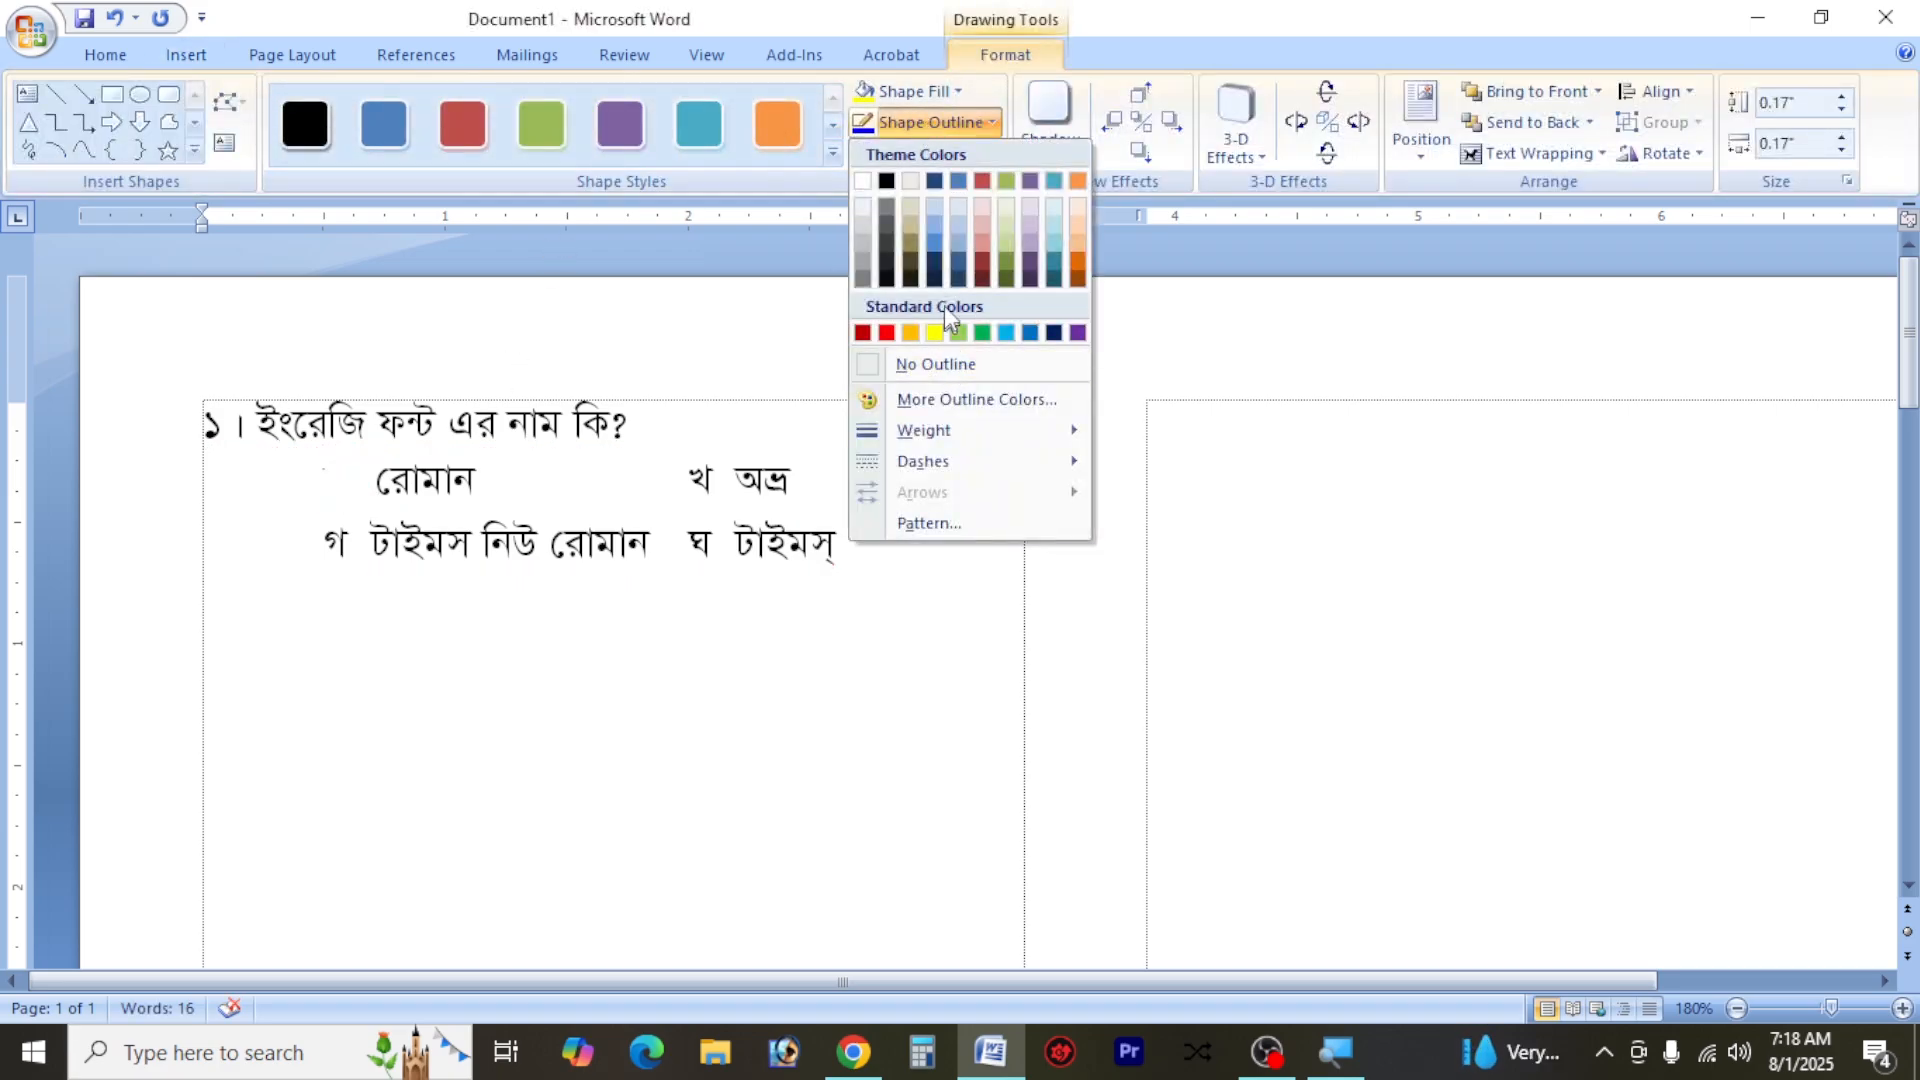
pyautogui.click(920, 89)
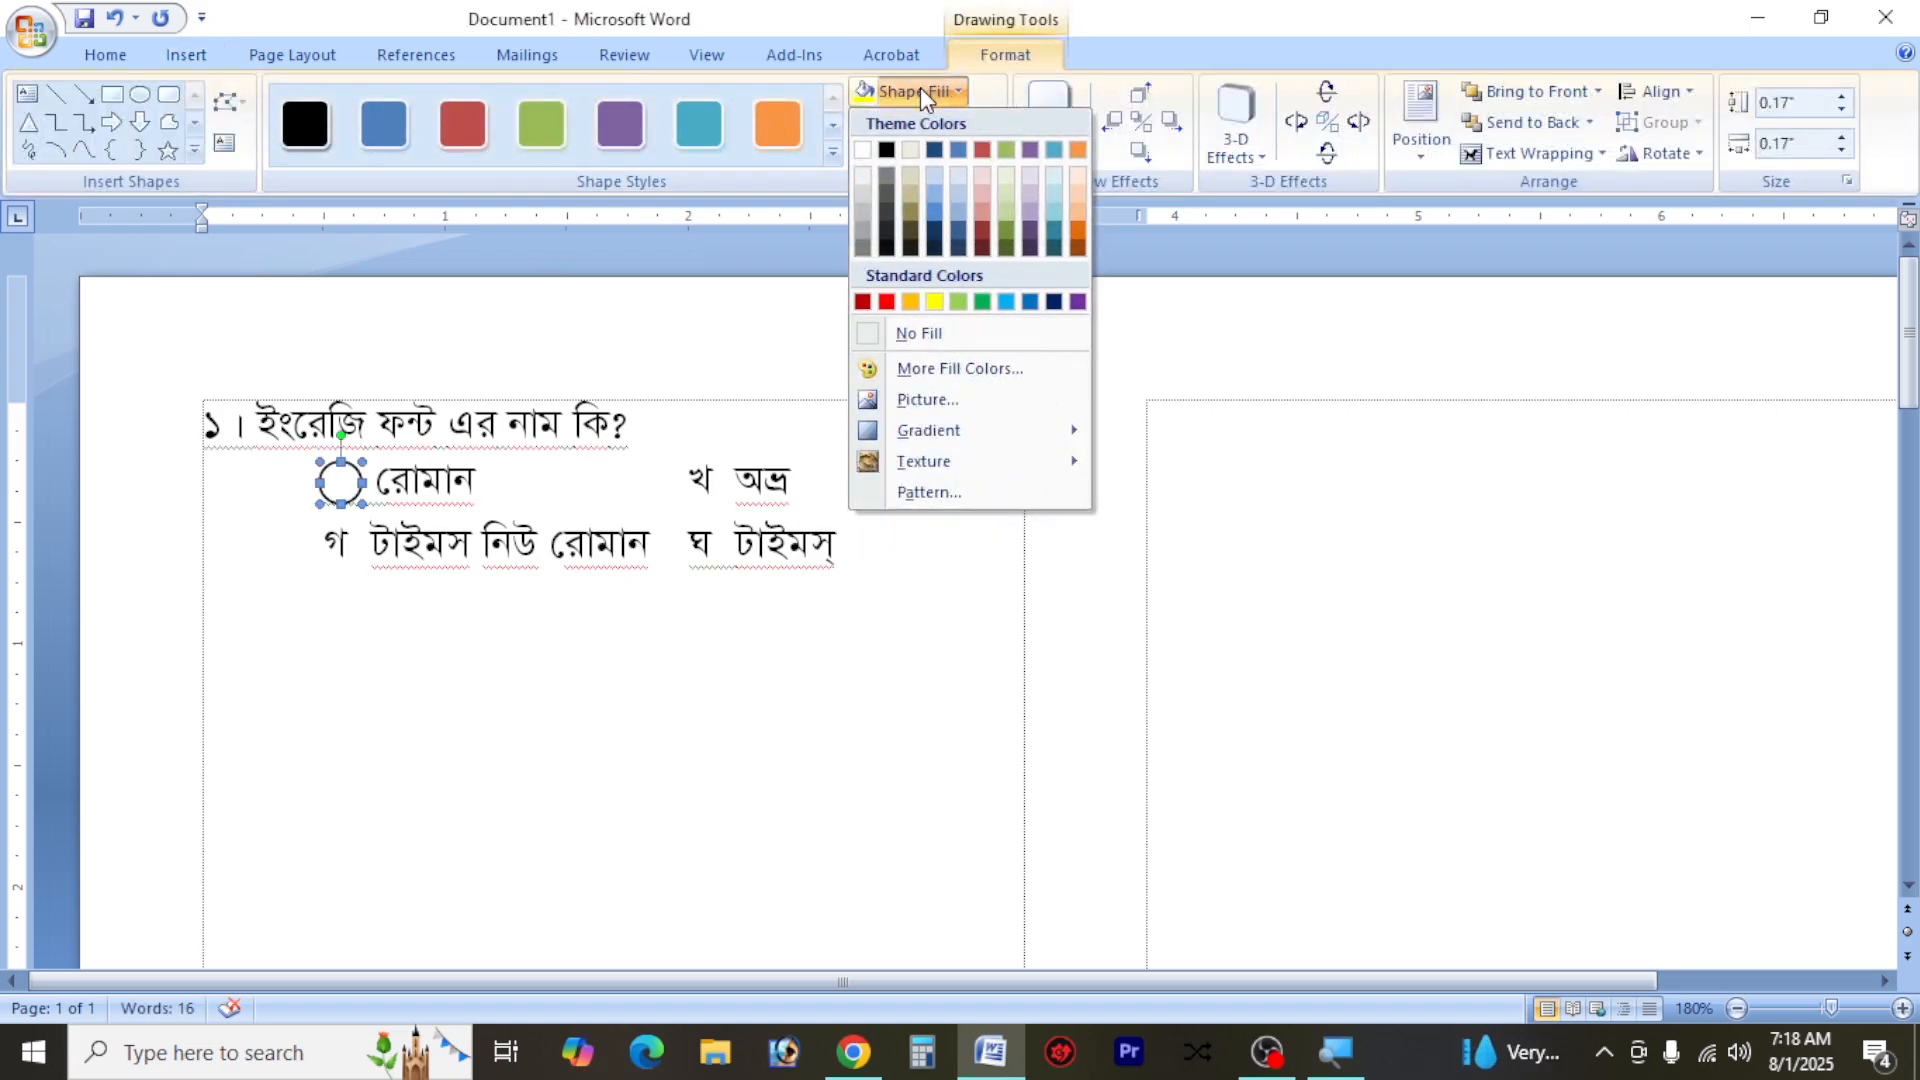
pyautogui.click(920, 334)
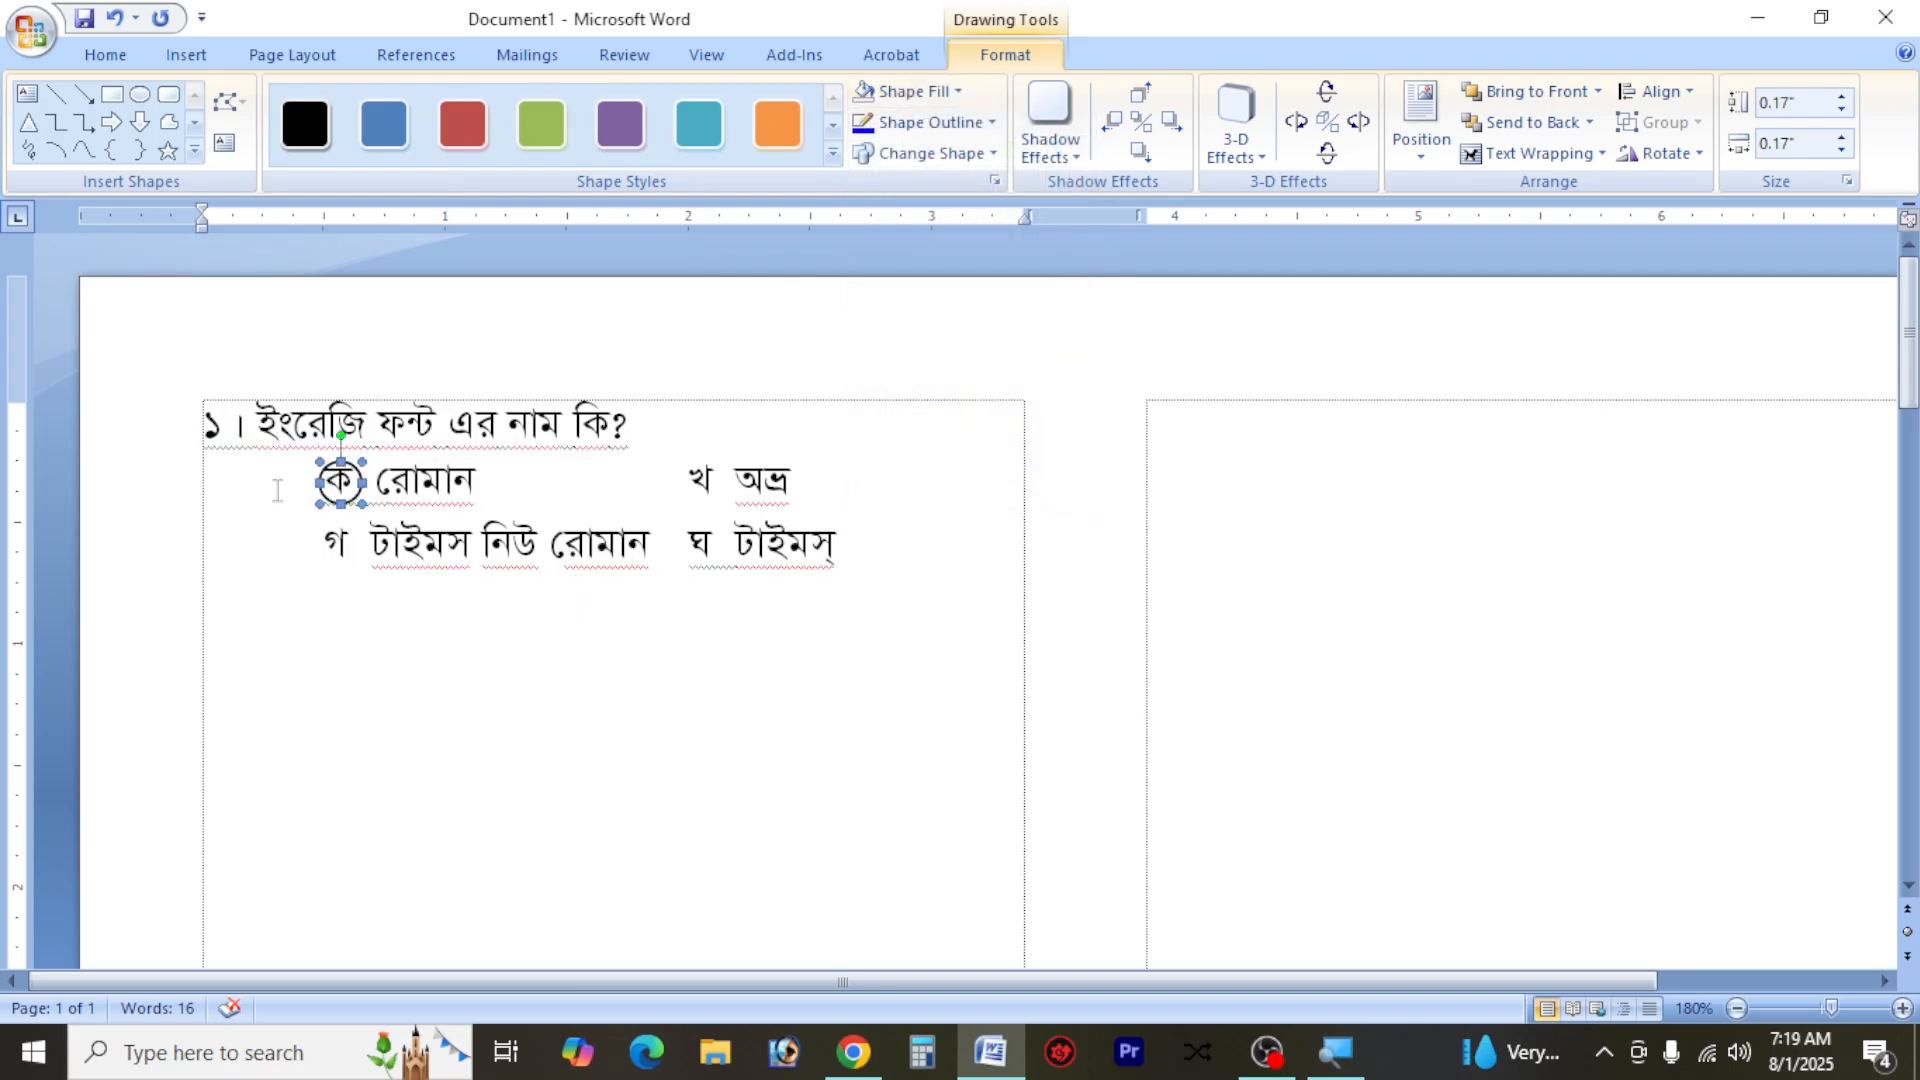
# Nudge the circle until it is centred on ক, and place a copy of it around the option letter খ
pyautogui.hotkey('ctrl', 'Left')
pyautogui.hotkey('ctrl', 'Up')
pyautogui.hotkey('ctrl', 'Up')
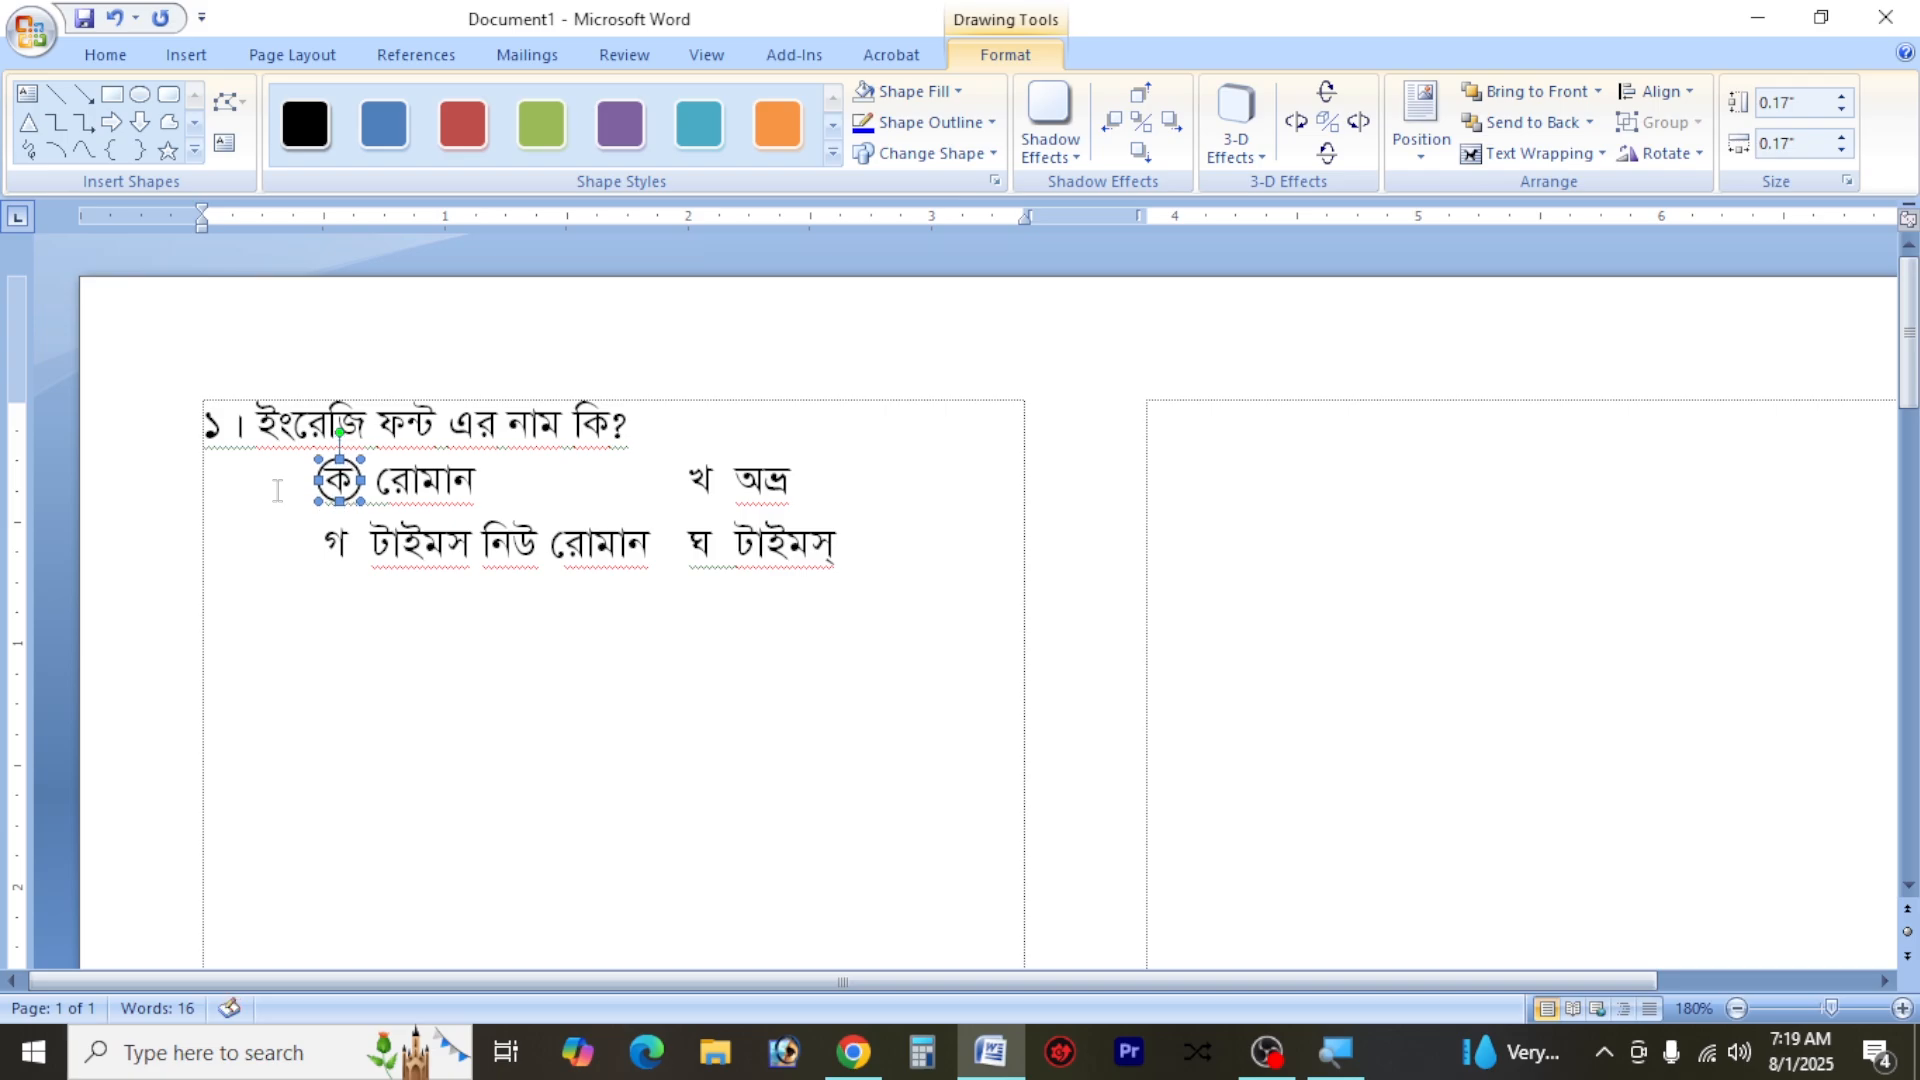
pyautogui.hotkey('ctrl', 'Left')
pyautogui.moveTo(354, 465); pyautogui.dragTo(721, 468)
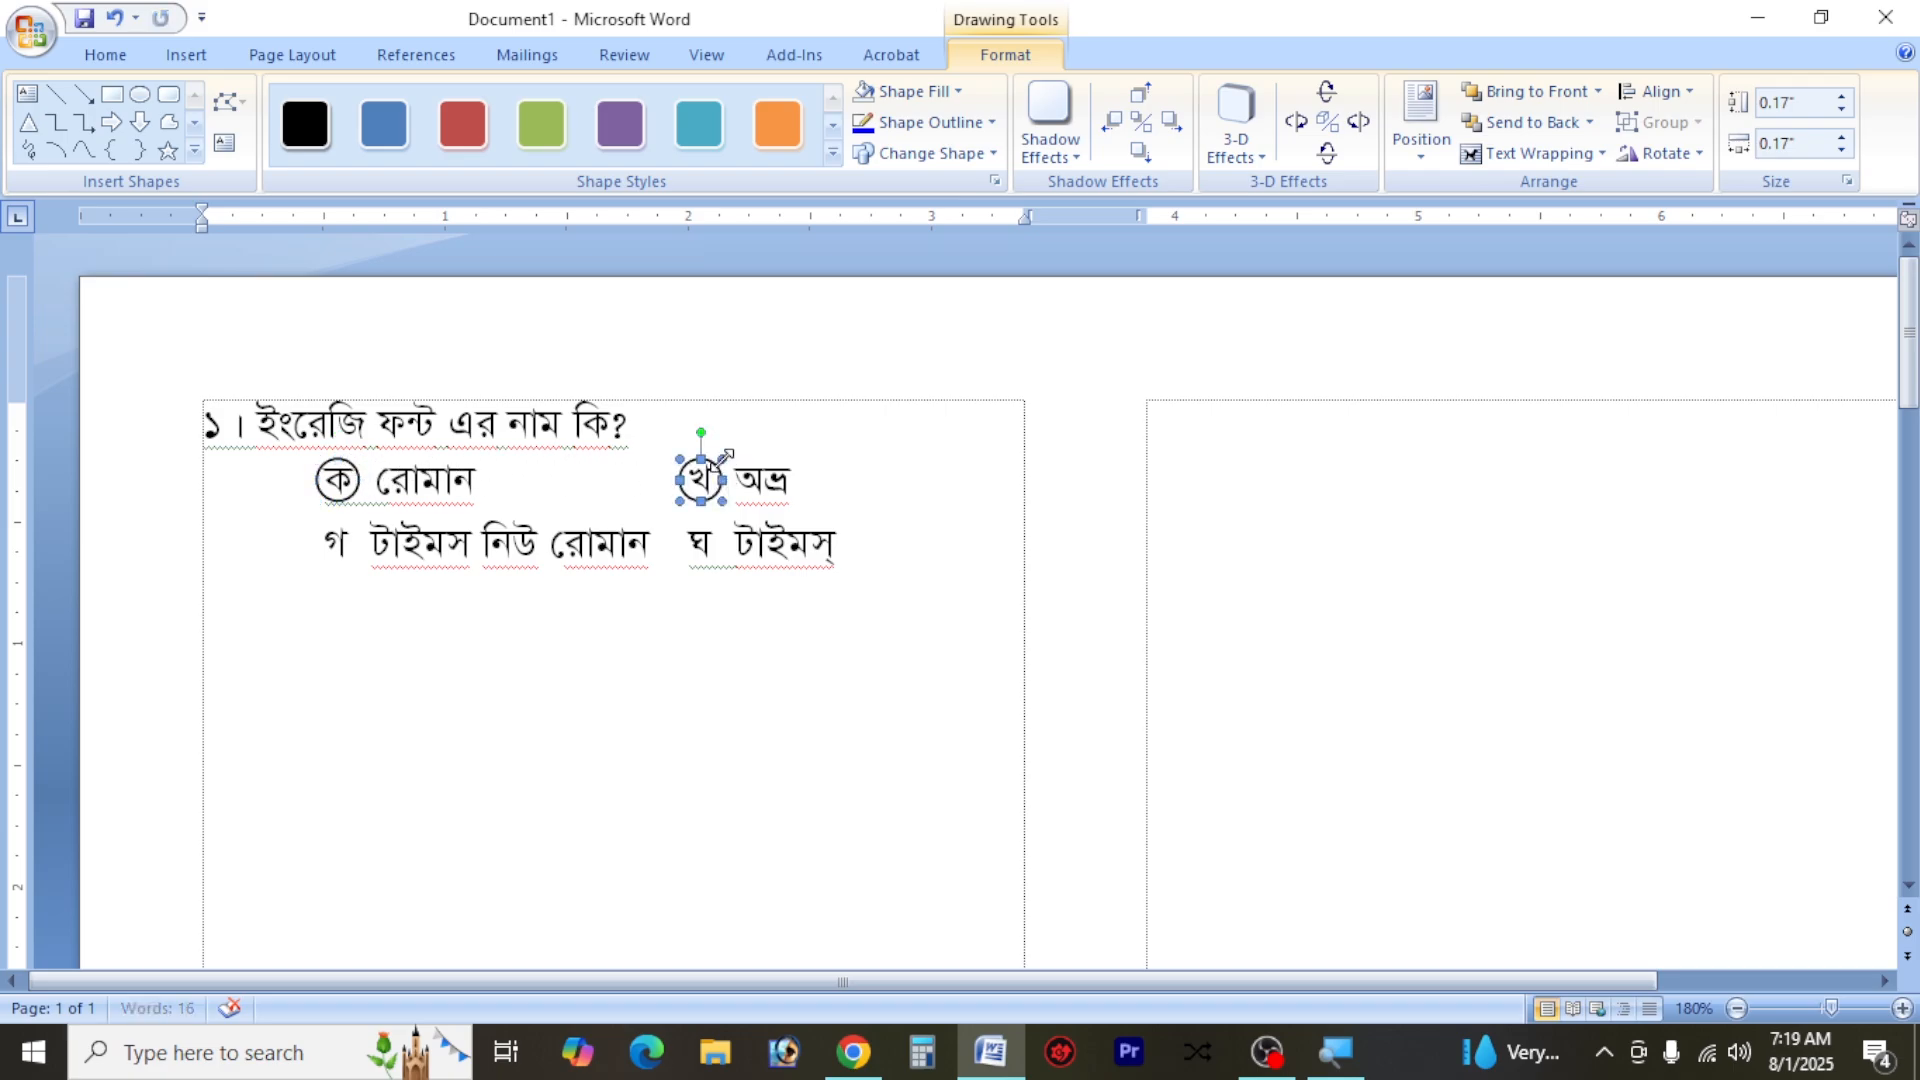
pyautogui.click(714, 478)
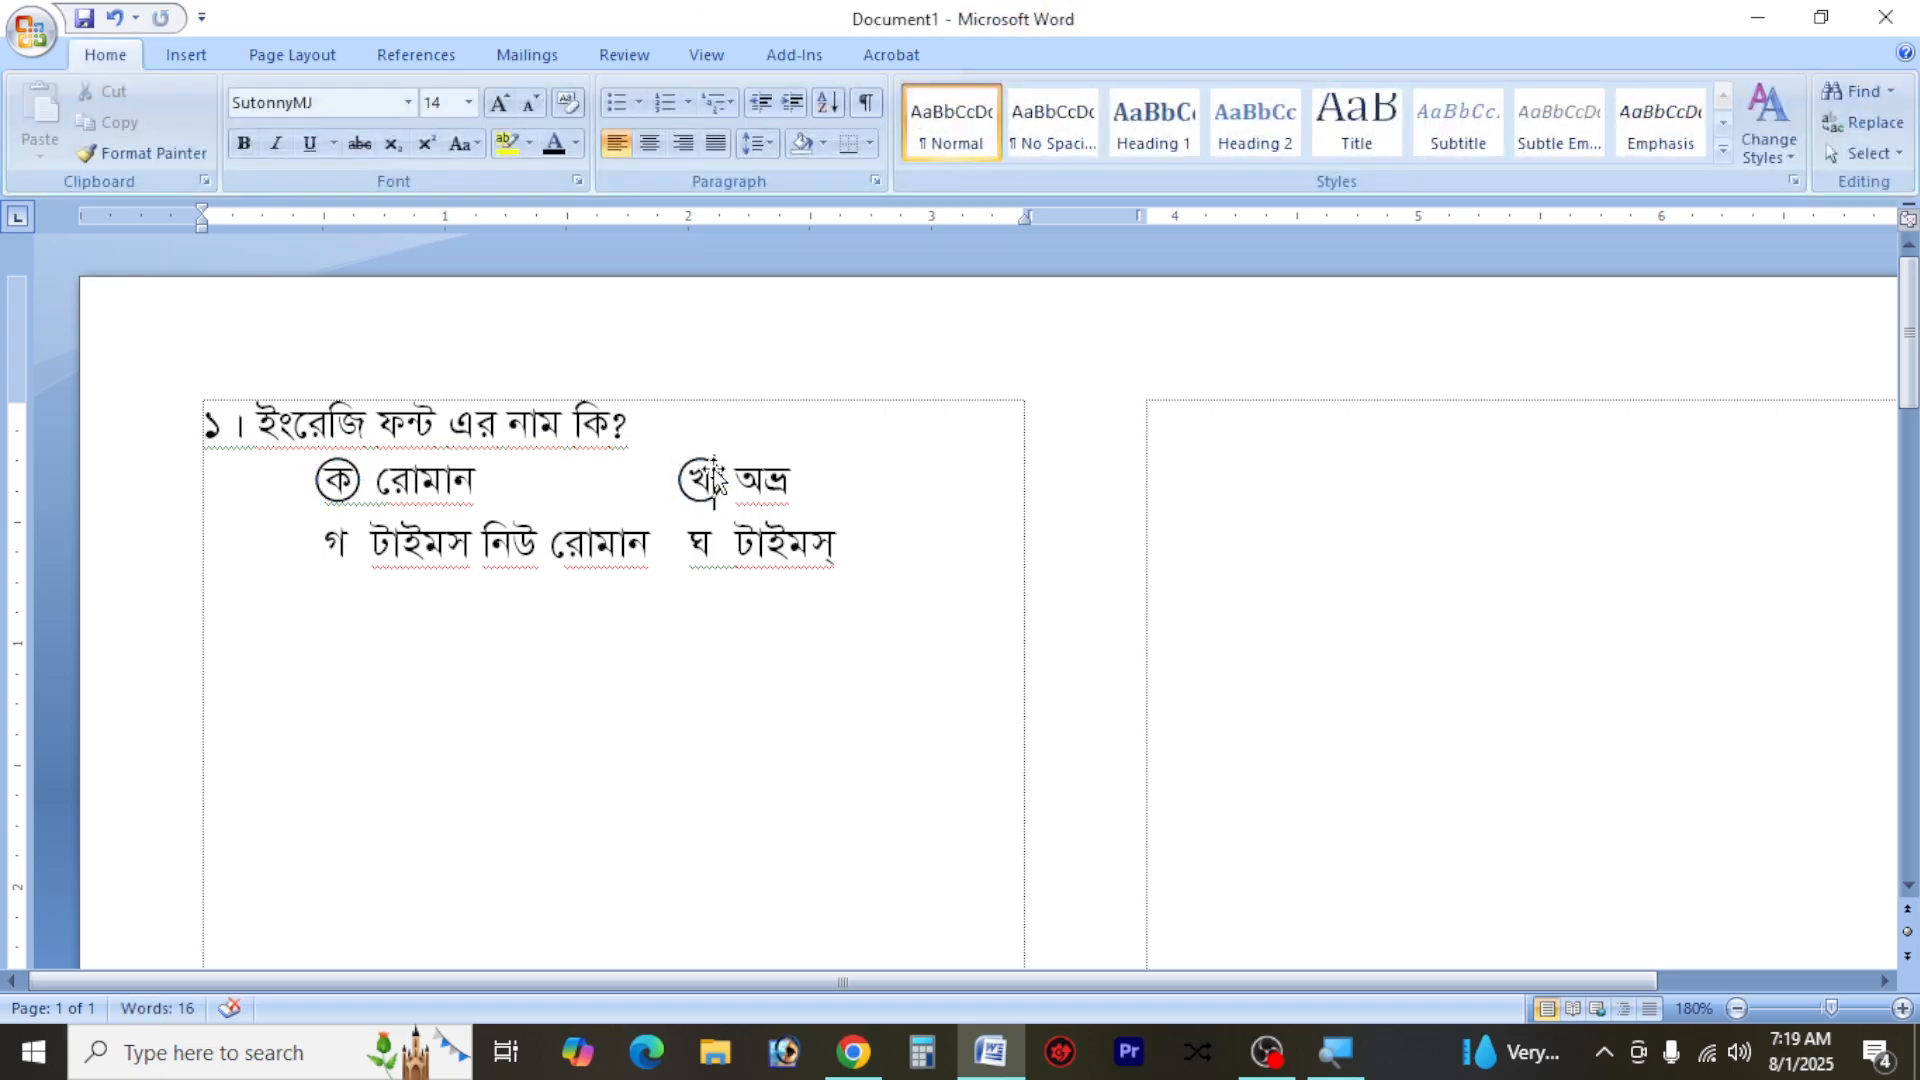
pyautogui.moveTo(712, 464); pyautogui.dragTo(716, 527)
pyautogui.hotkey('ctrl', 'z')
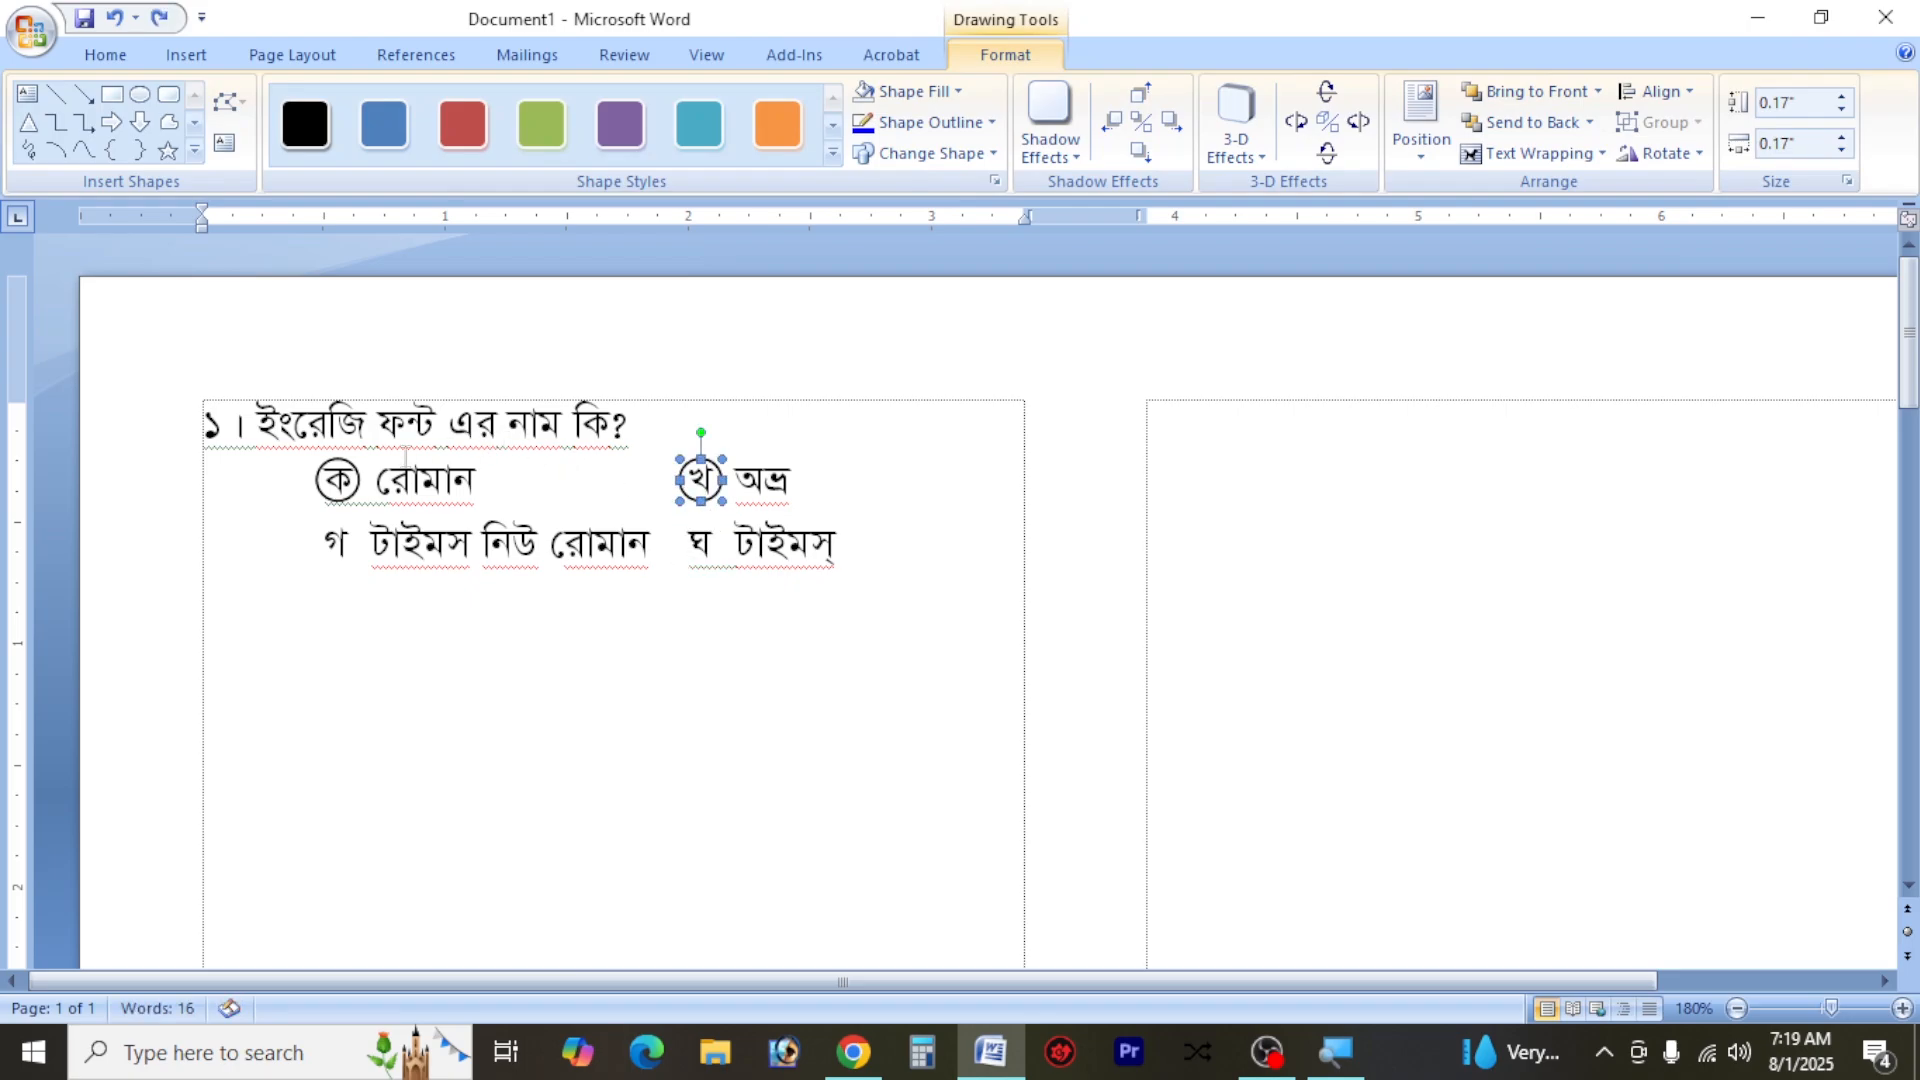
# Copy both circles down around the letters গ and ঘ, and group all four circles into one object
pyautogui.keyDown('shift'); pyautogui.click(345, 477); pyautogui.keyUp('shift')
pyautogui.moveTo(345, 478); pyautogui.dragTo(355, 530)
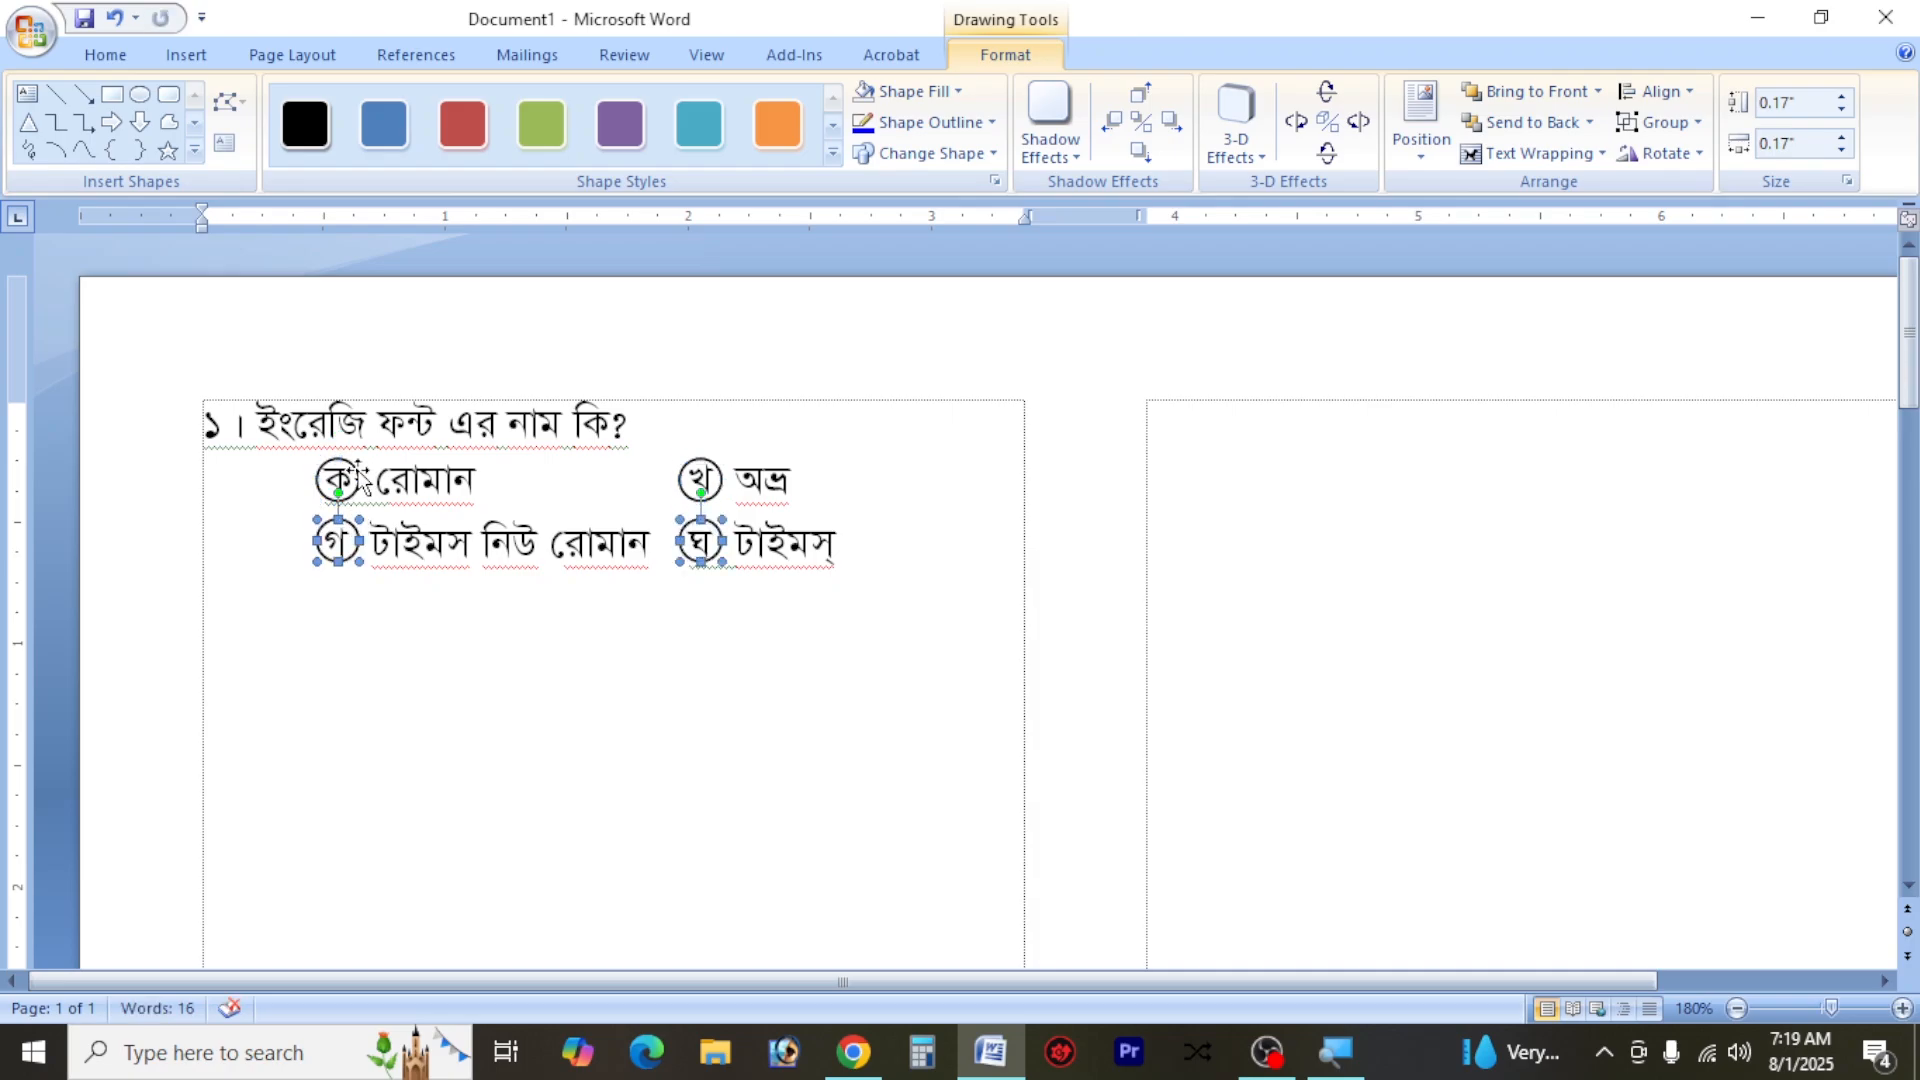
pyautogui.keyDown('shift'); pyautogui.click(358, 475); pyautogui.keyUp('shift')
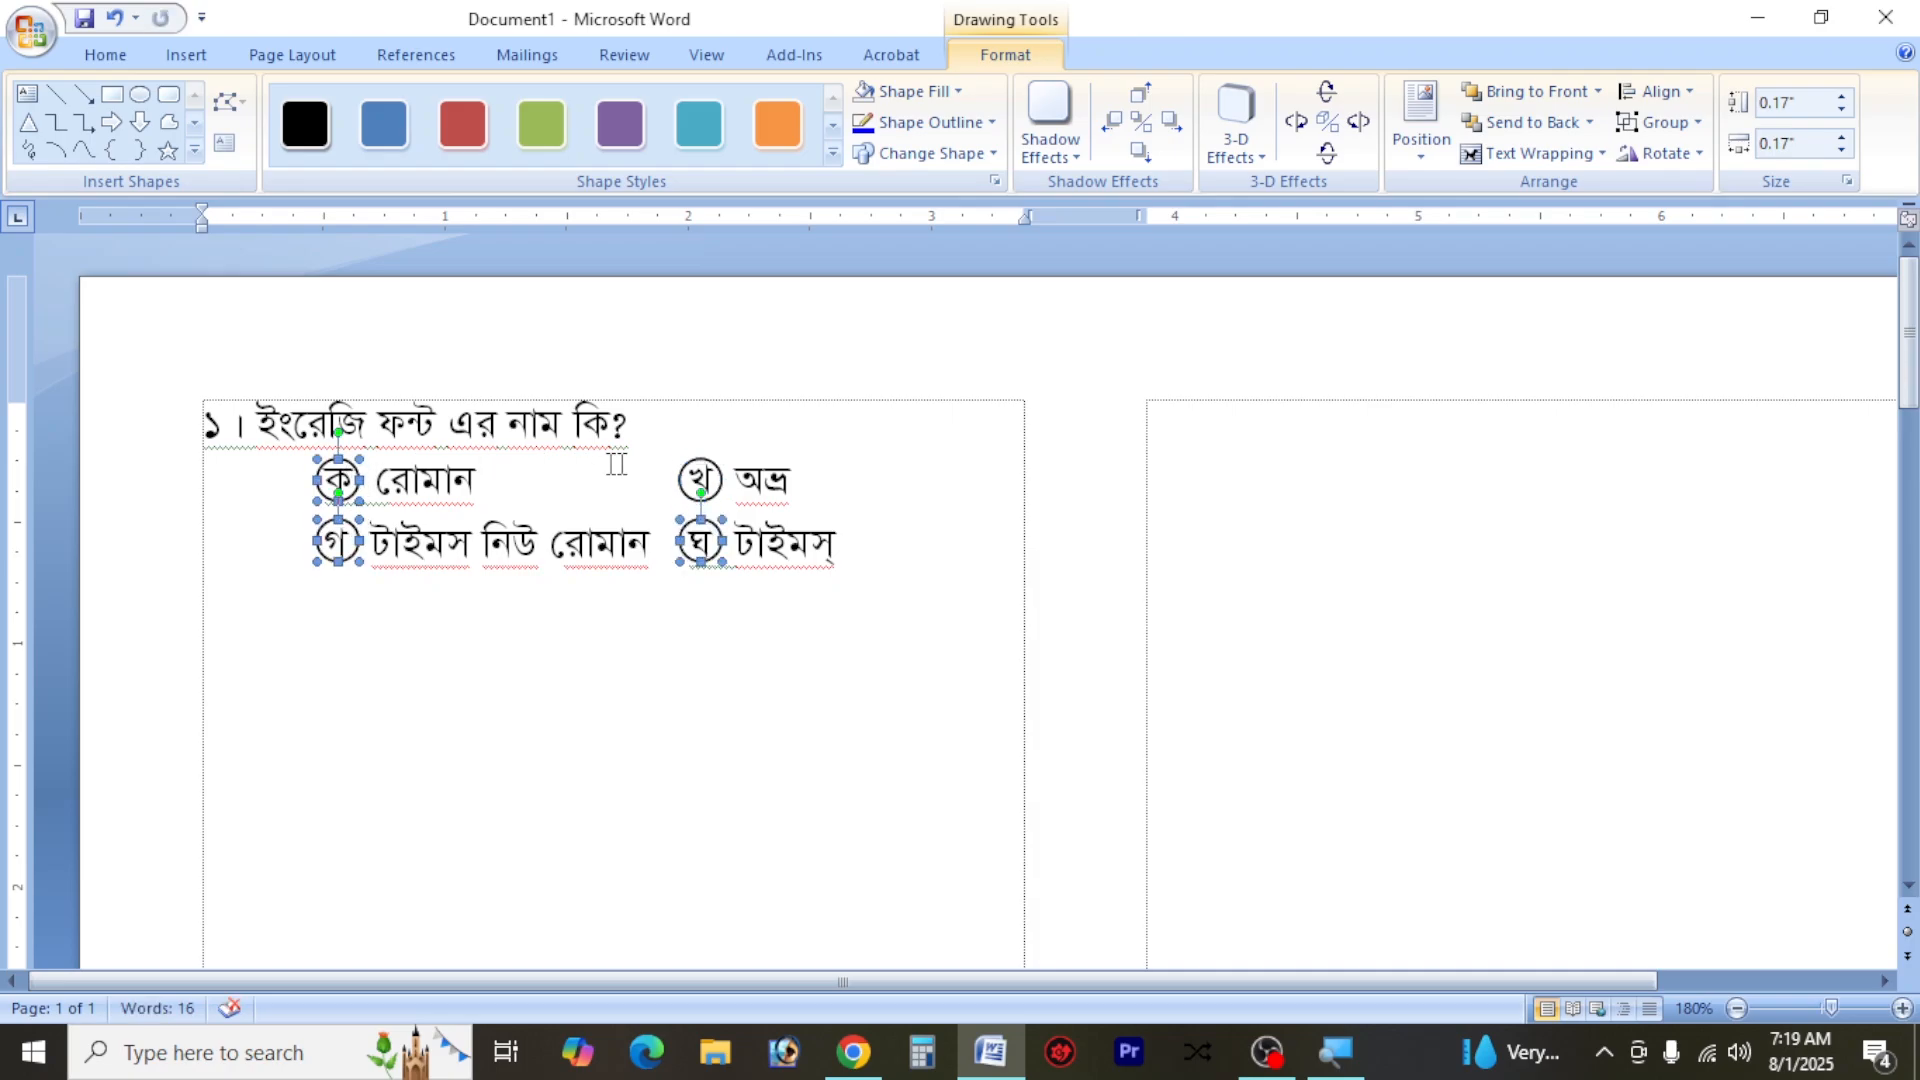
pyautogui.keyDown('shift'); pyautogui.click(720, 470); pyautogui.keyUp('shift')
pyautogui.rightClick(718, 470)
pyautogui.moveTo(860, 588)
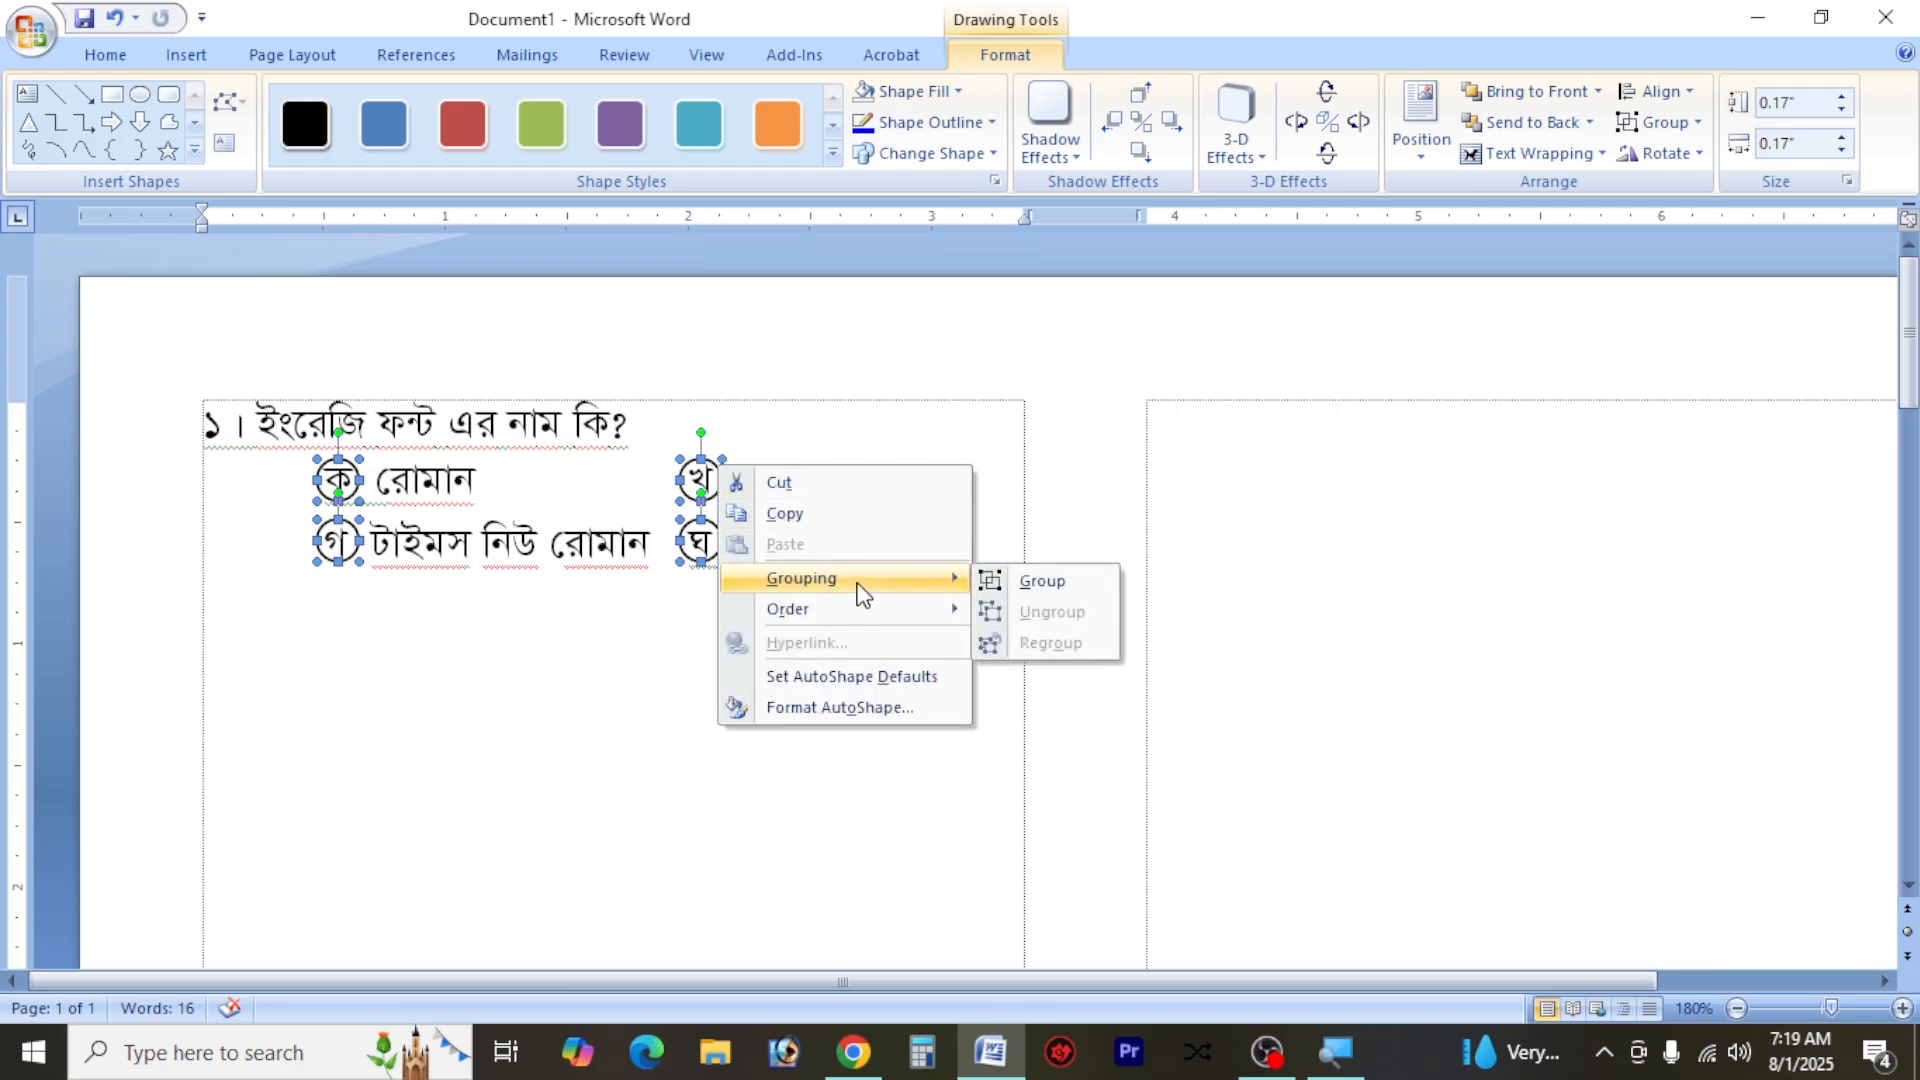
pyautogui.click(1048, 580)
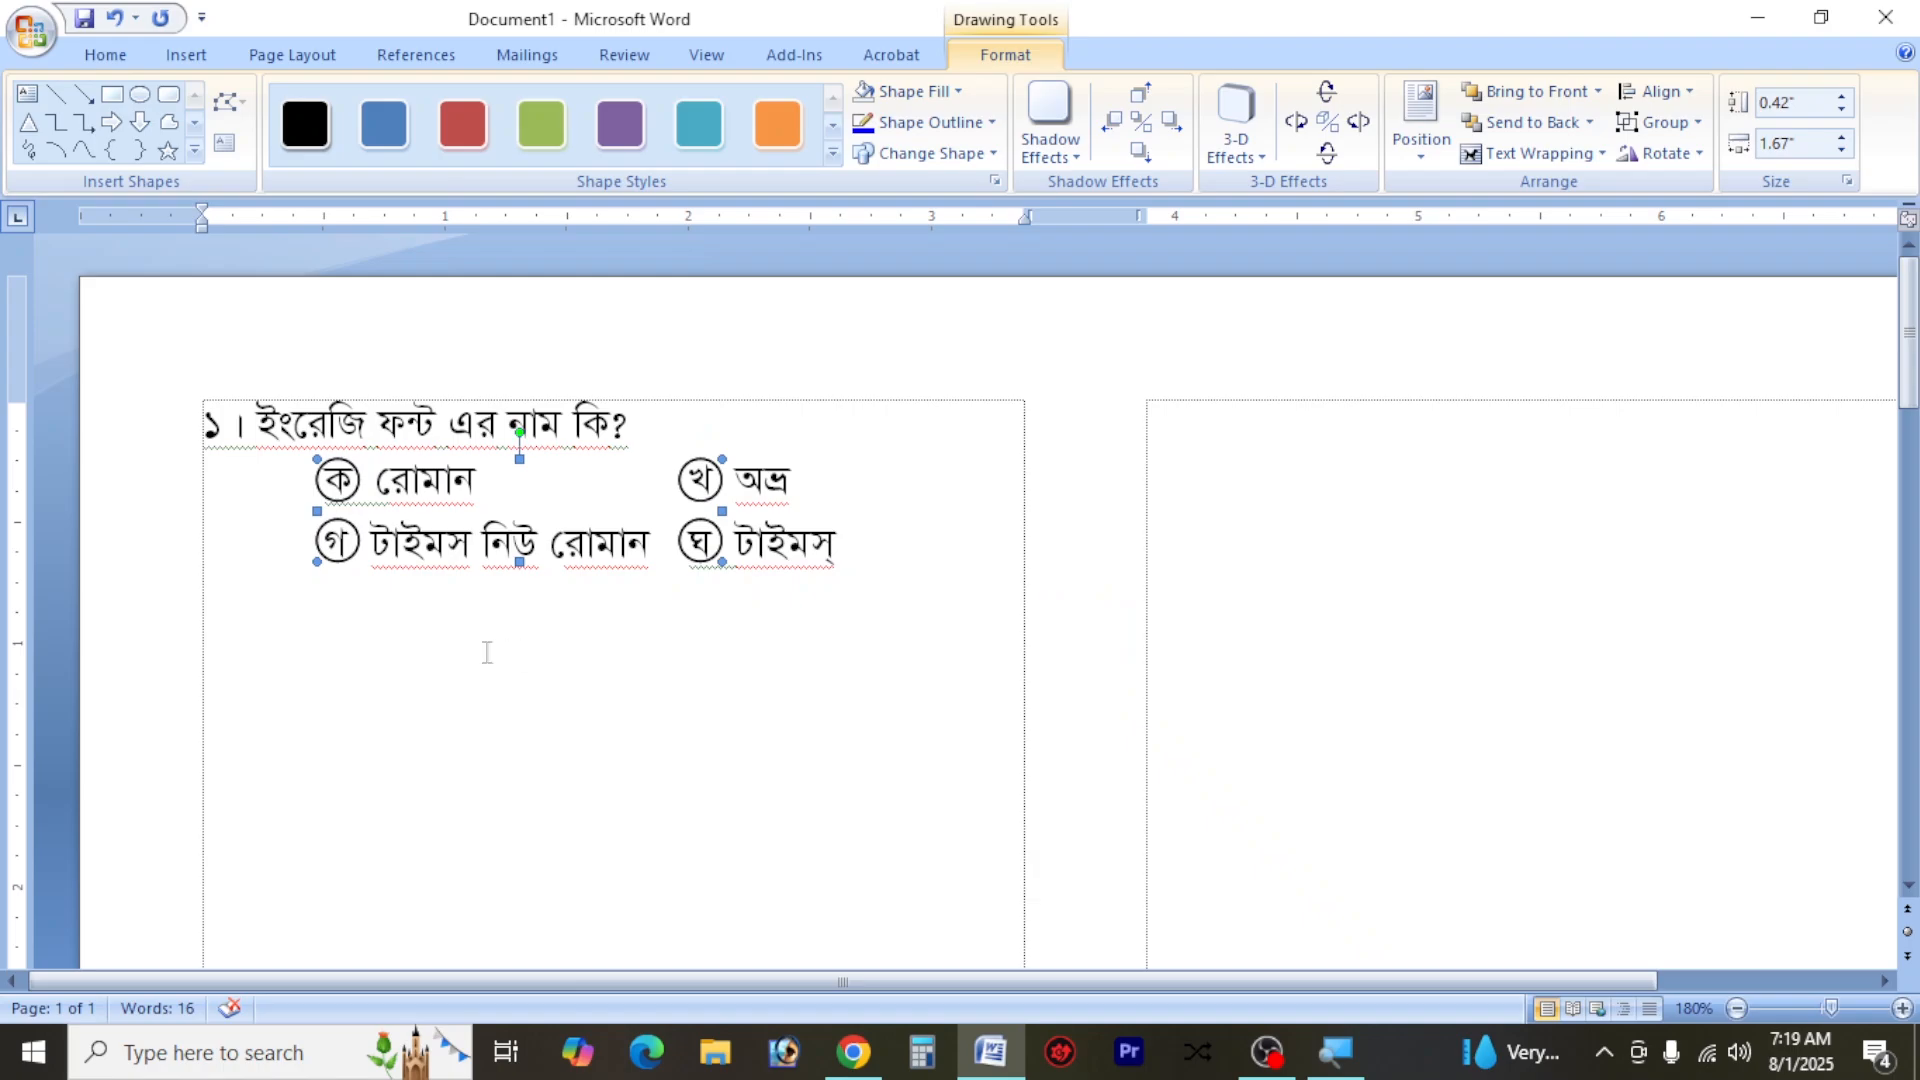
# Start the second question below the options with the number "২।" and set its font size to 14
pyautogui.click(422, 625)
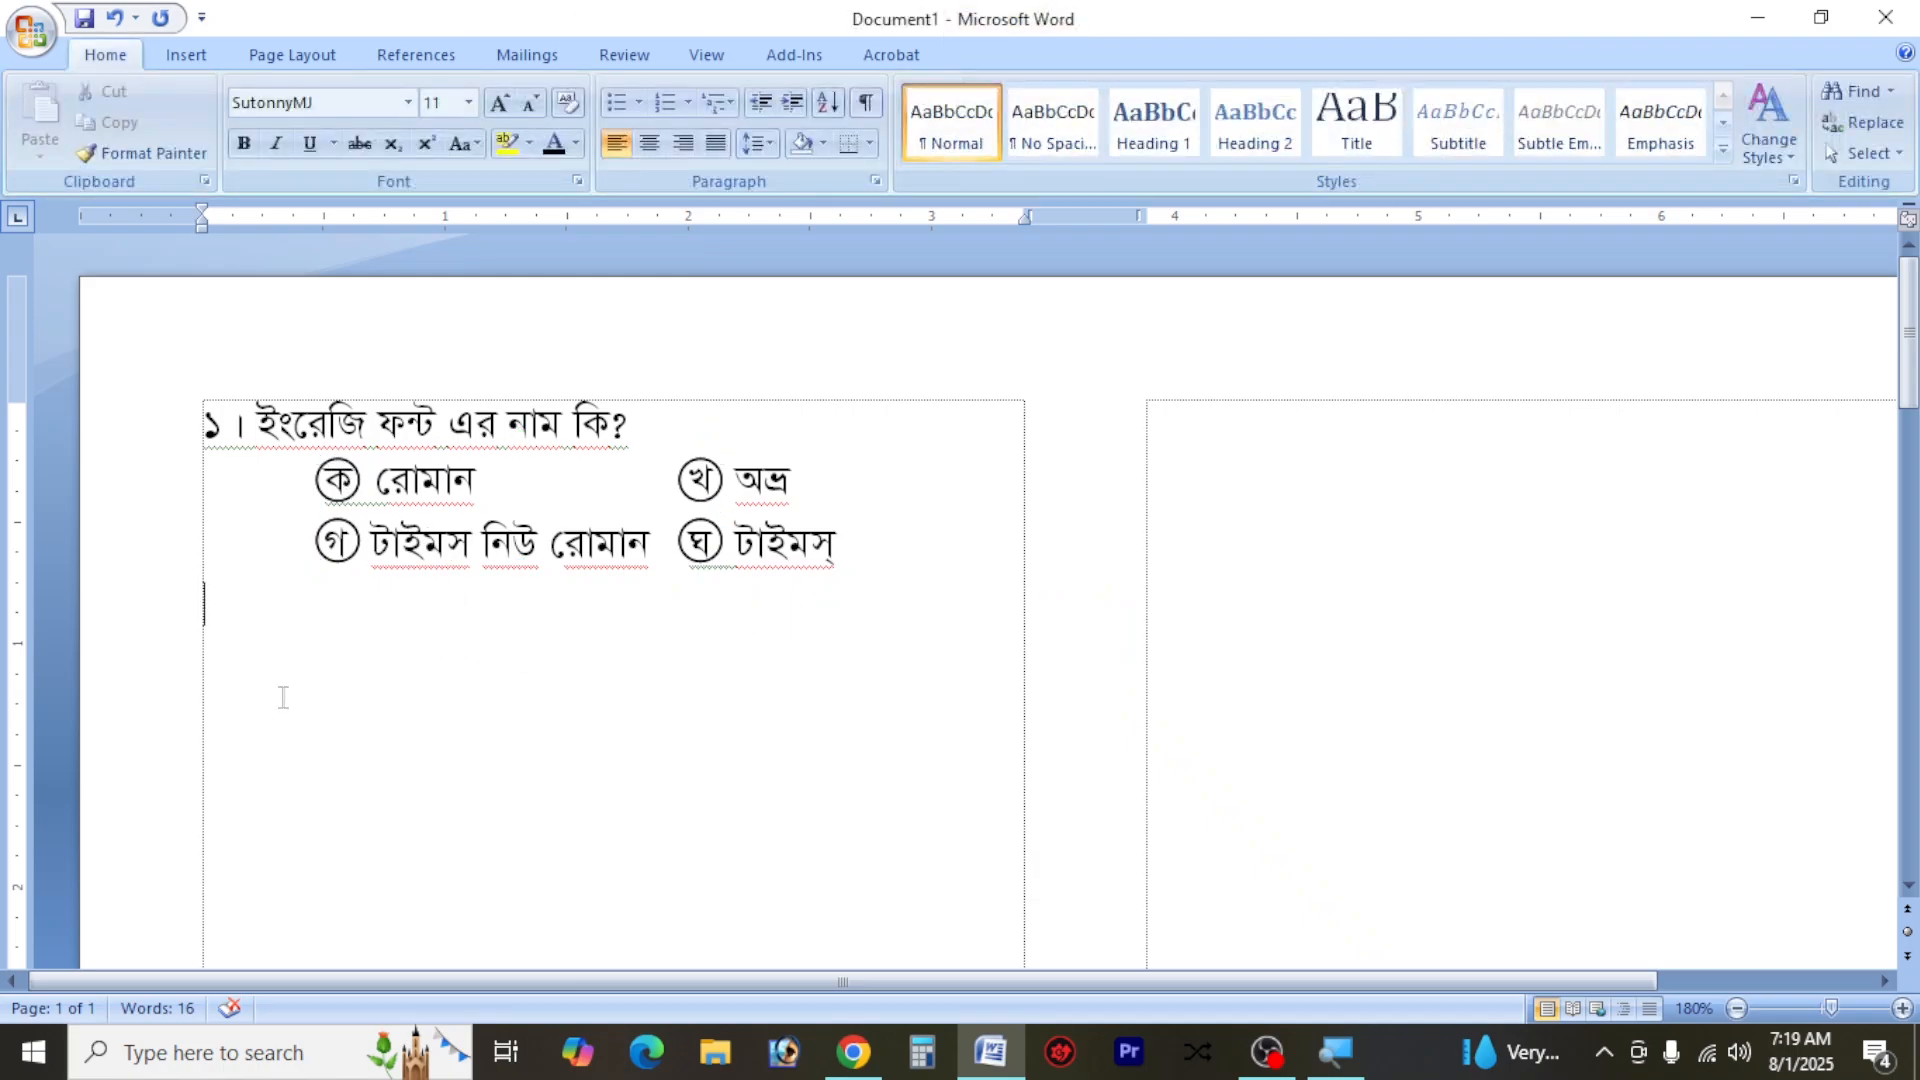
pyautogui.write('3')
pyautogui.press('BackSpace')
pyautogui.write('2 |')
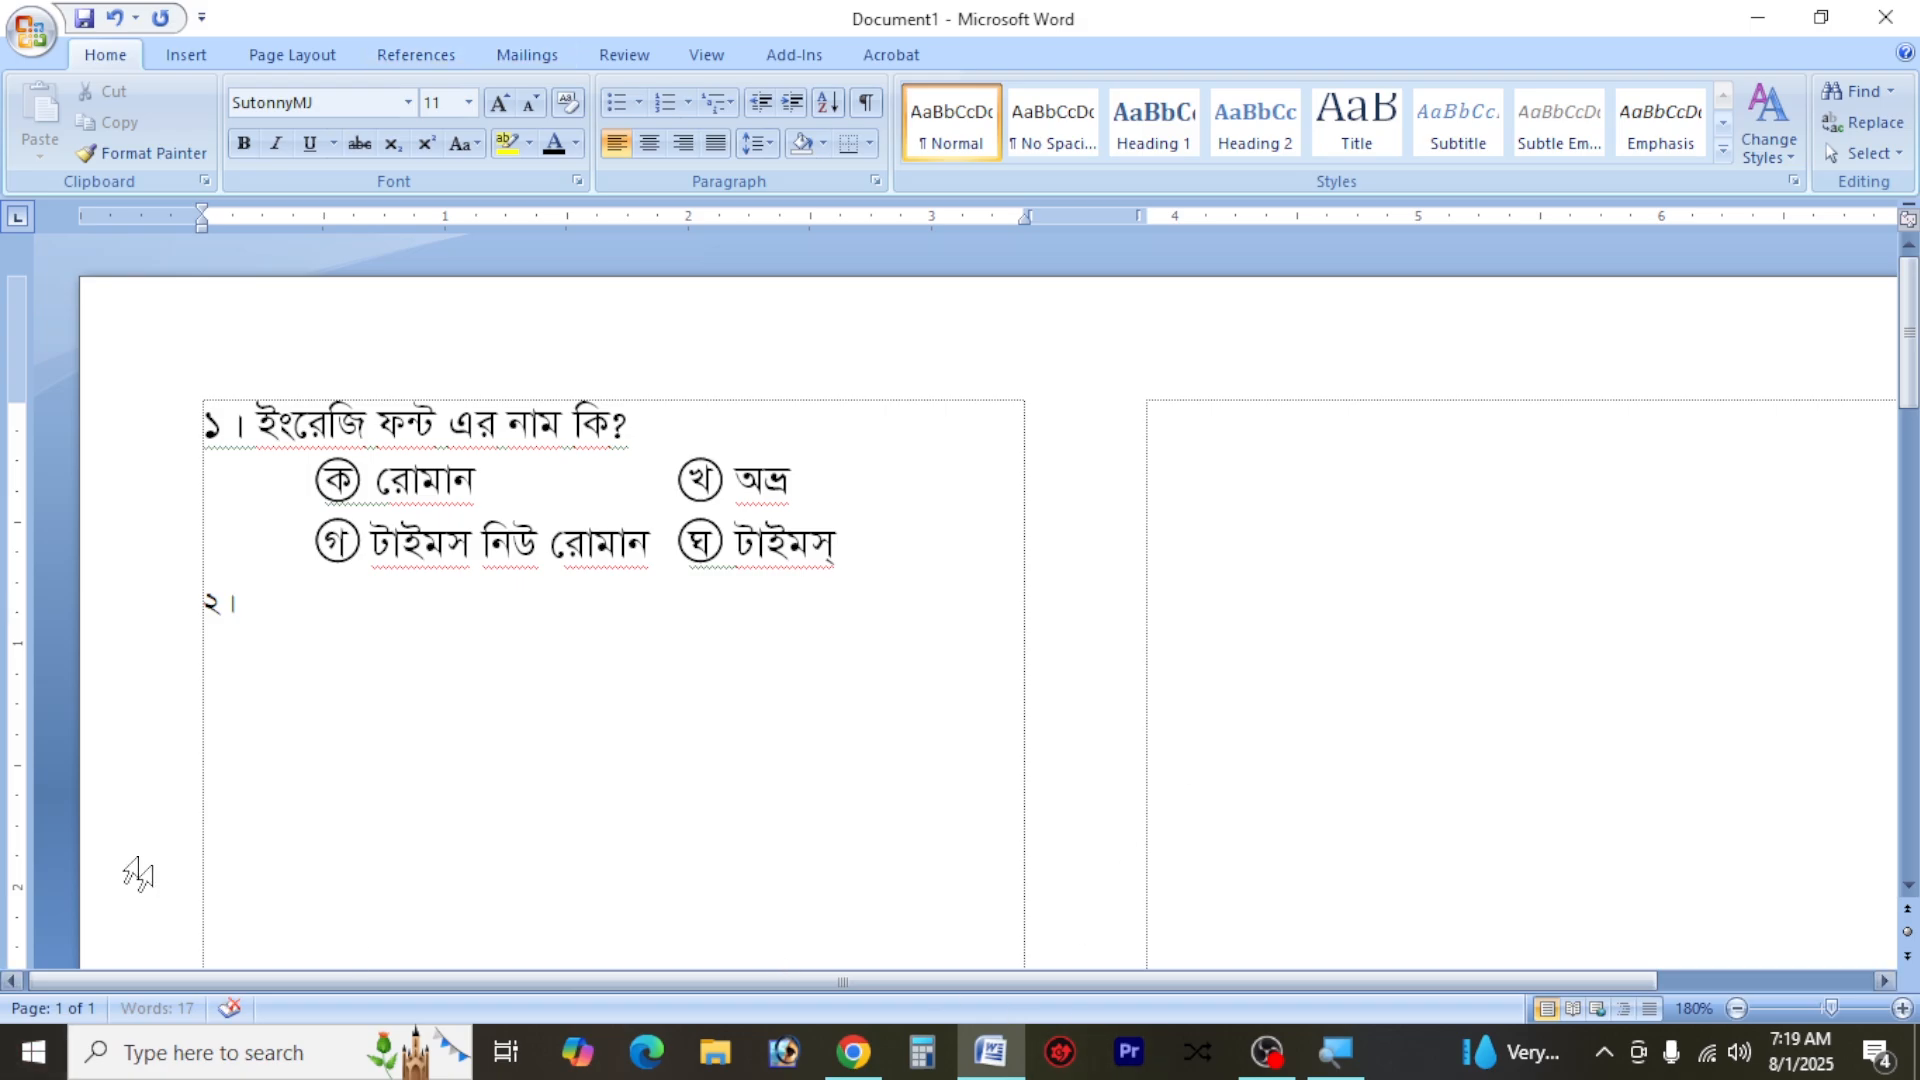
pyautogui.click(168, 601)
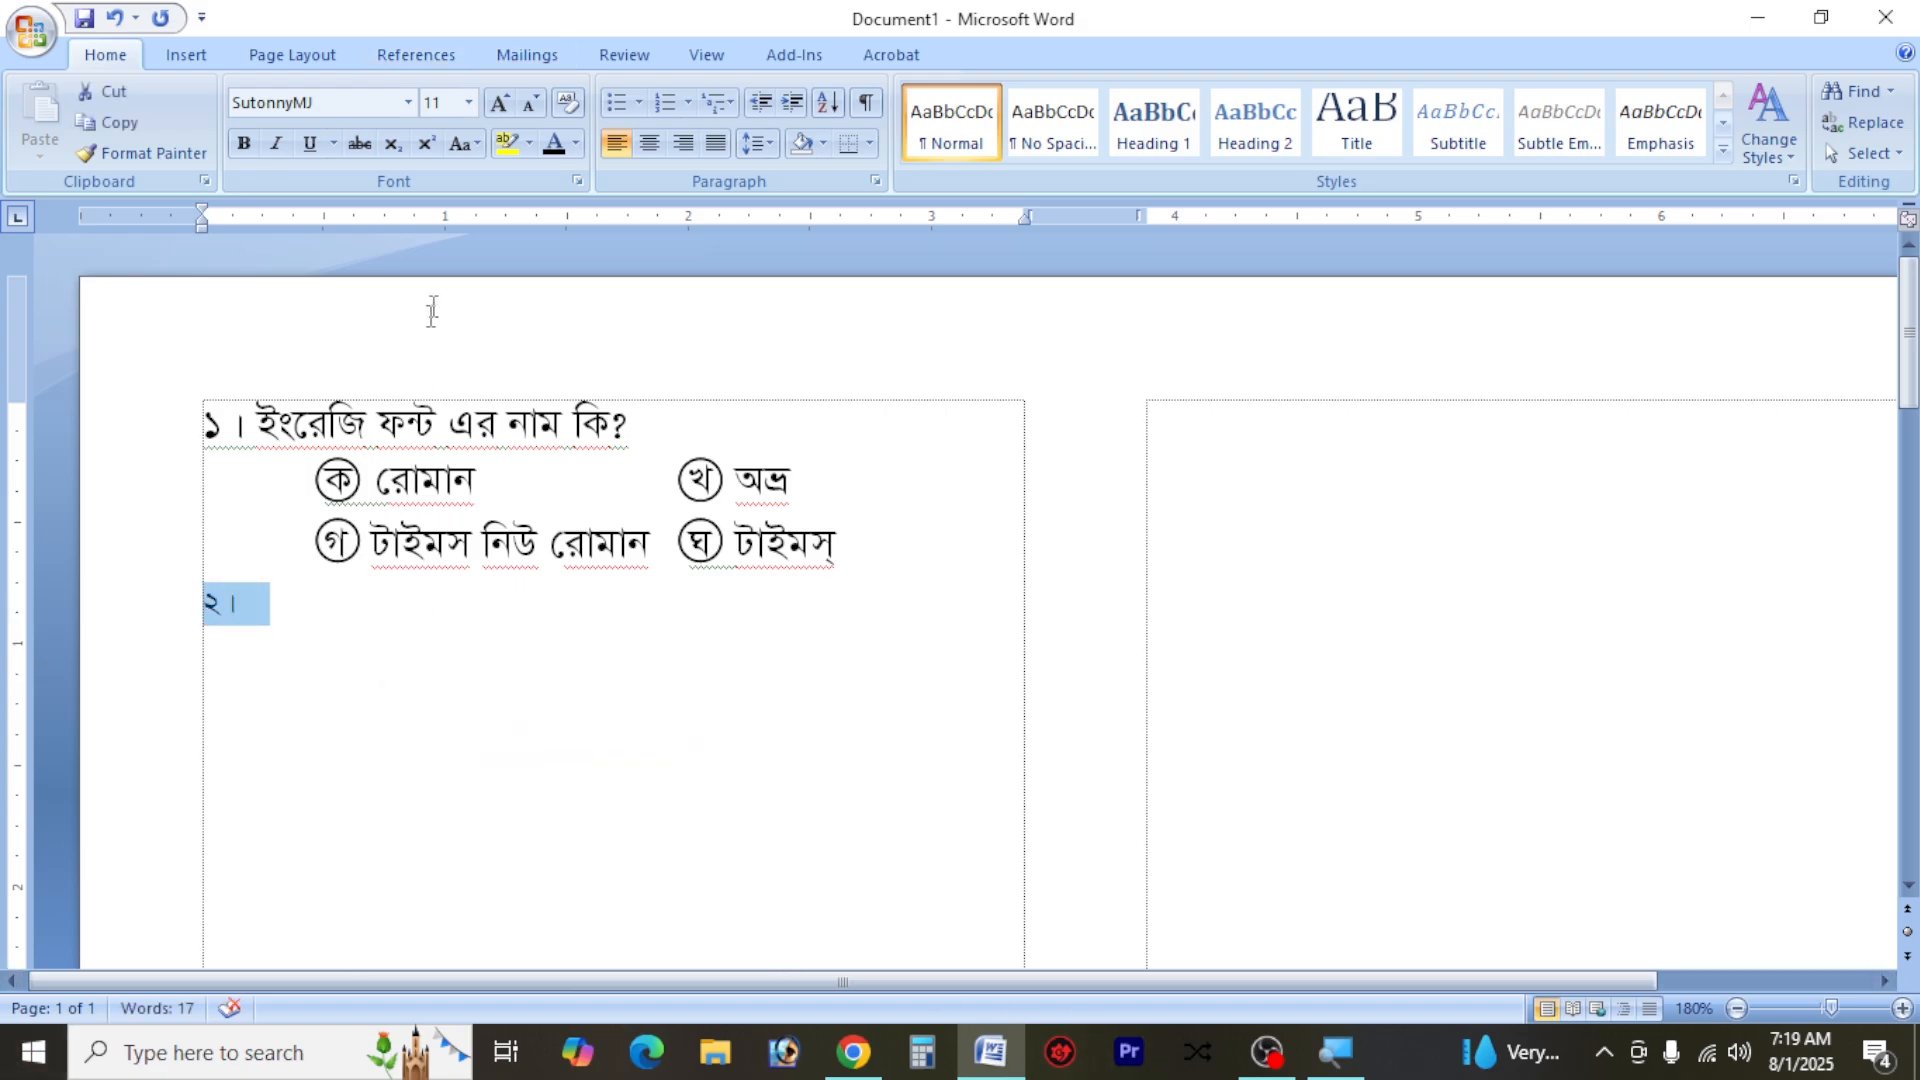
pyautogui.click(499, 102)
pyautogui.click(499, 102)
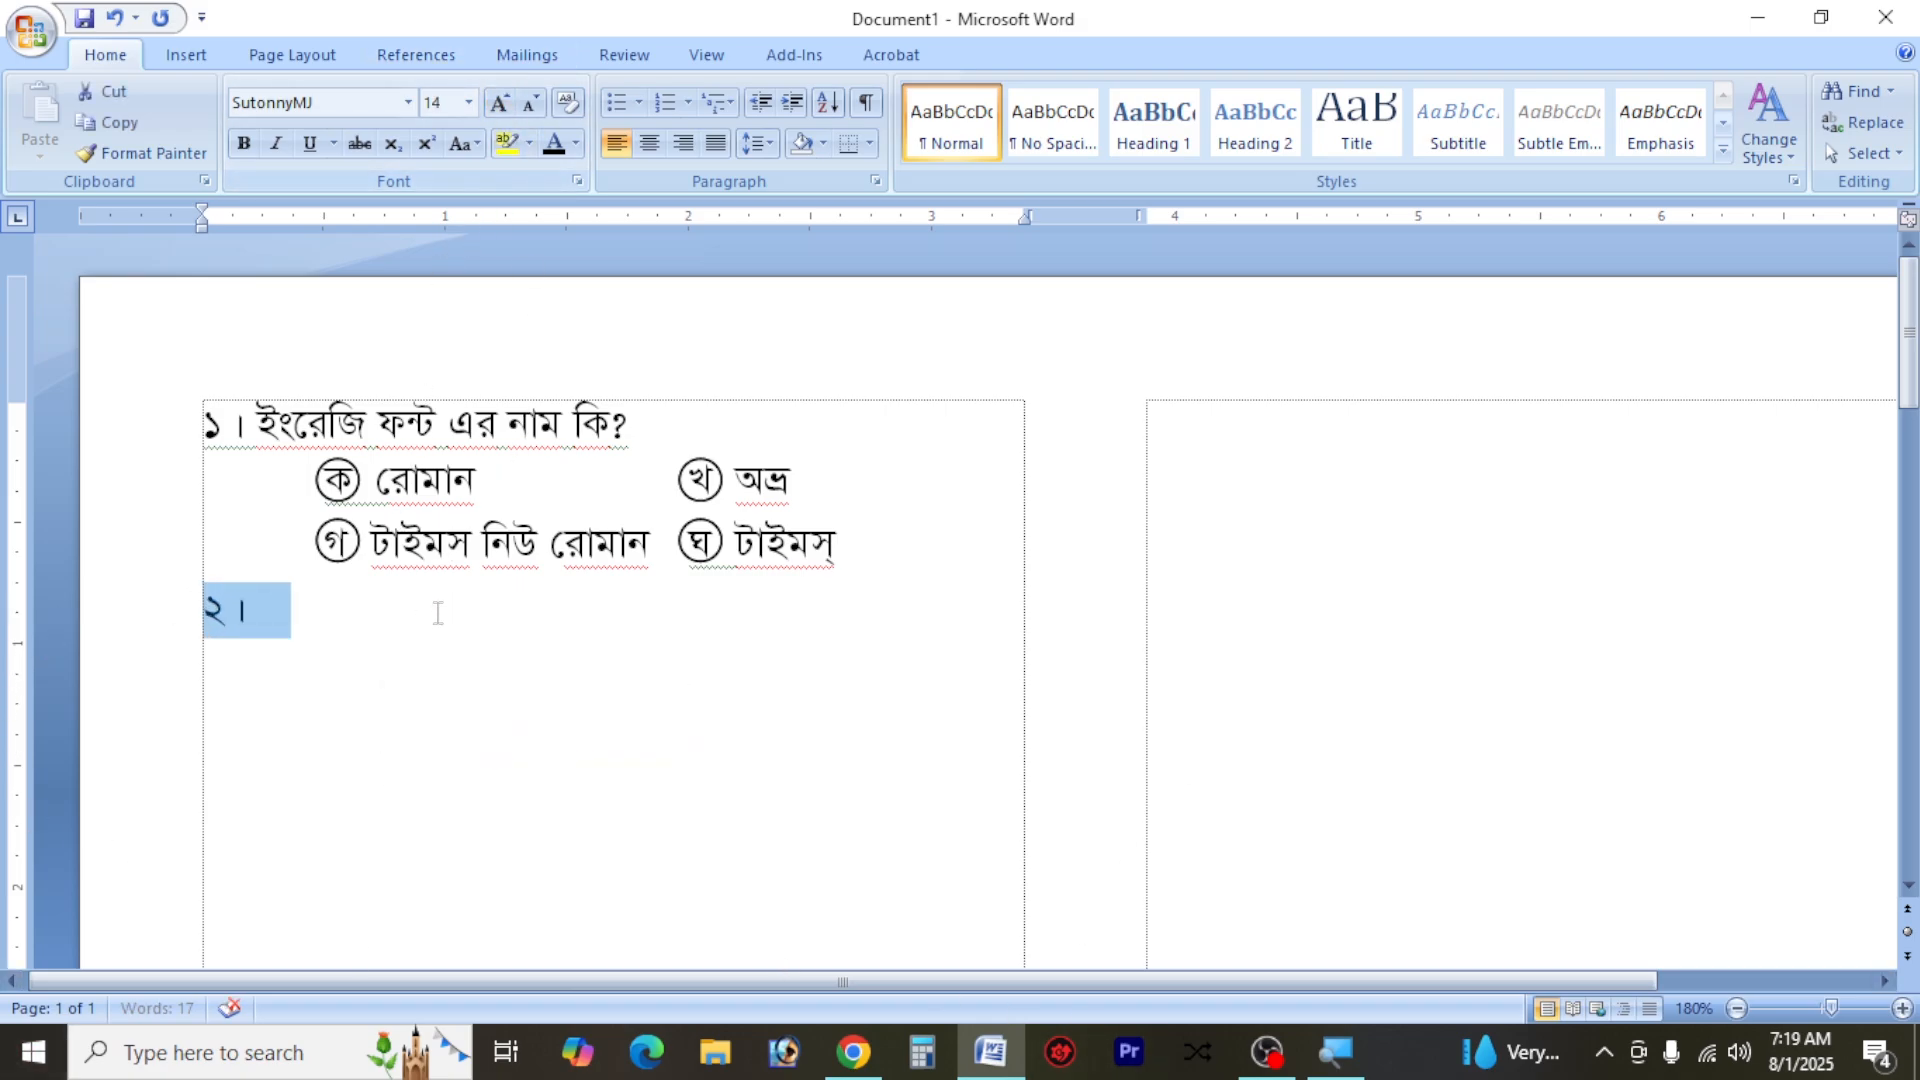
pyautogui.click(426, 642)
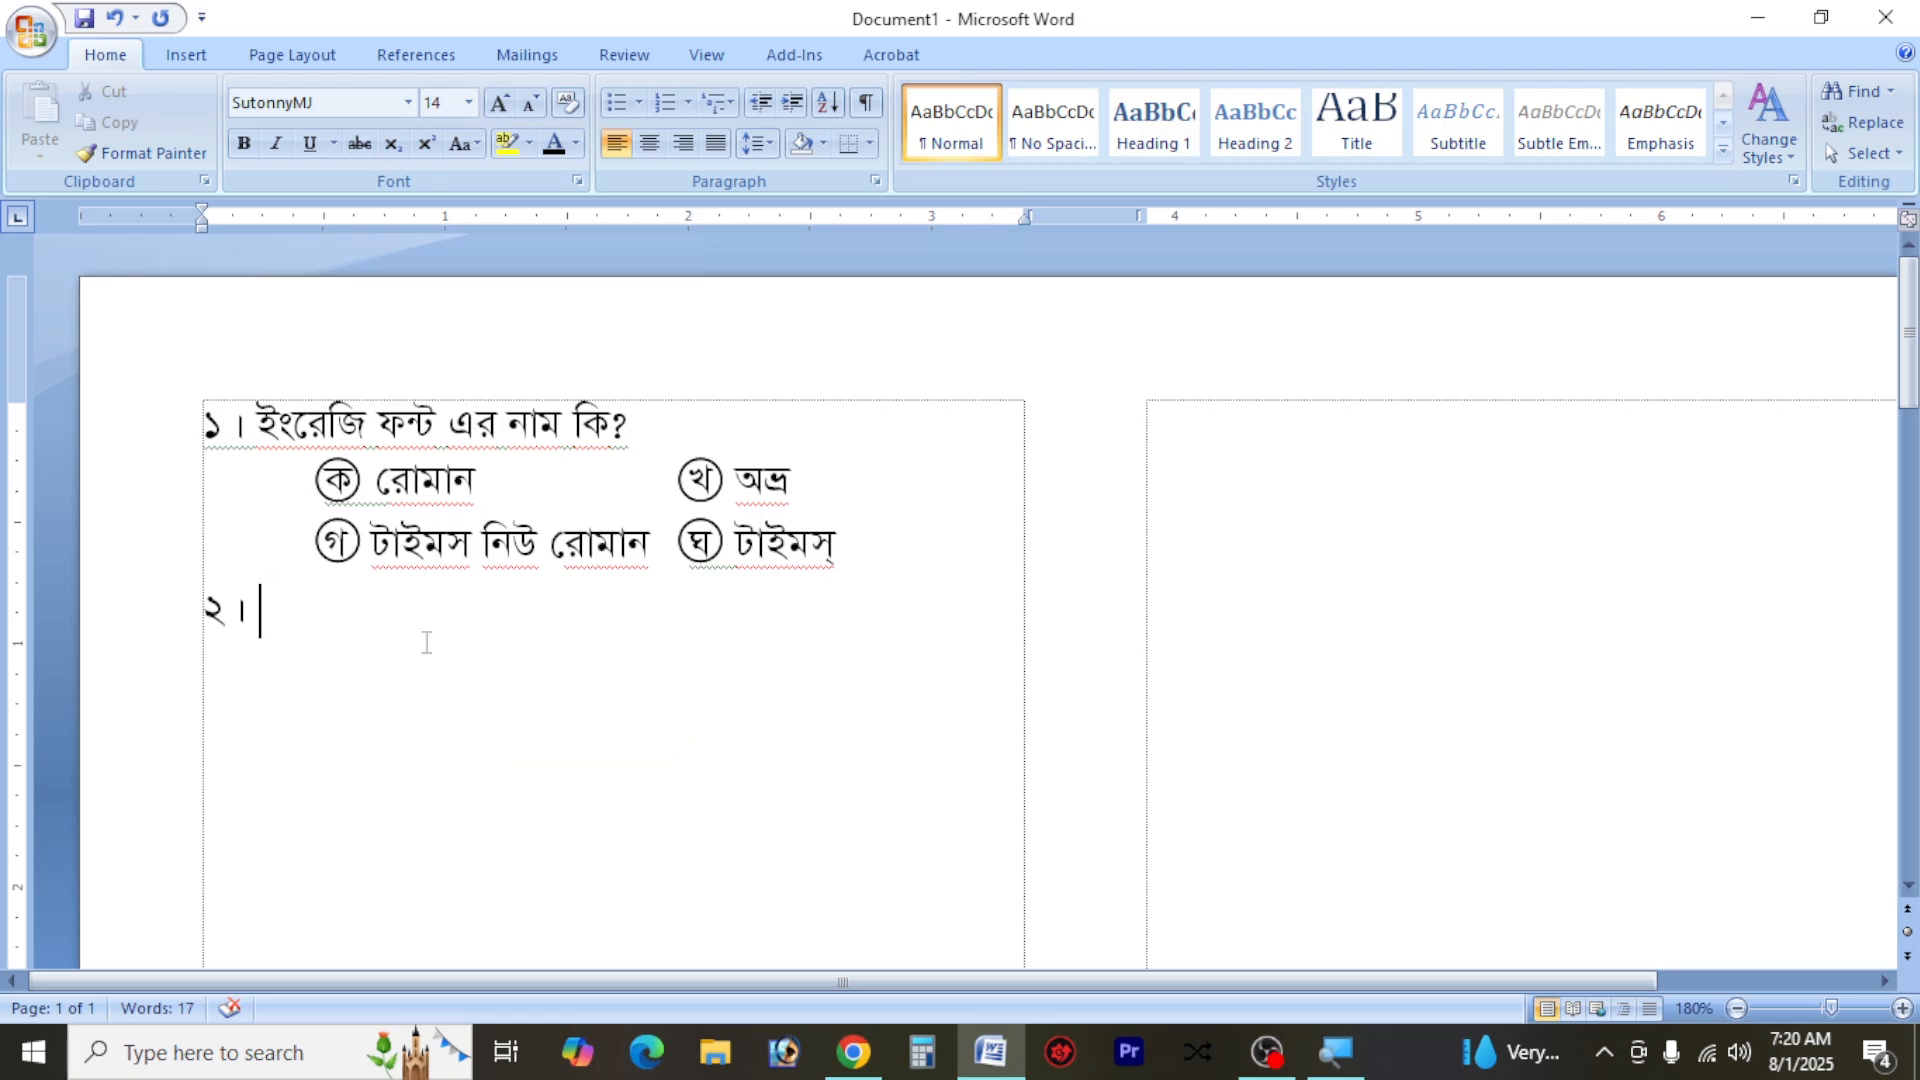
# Write the second question's text as "বাংলা ফ্রন্টের নাম কি?"
pyautogui.write('বাংলা ')
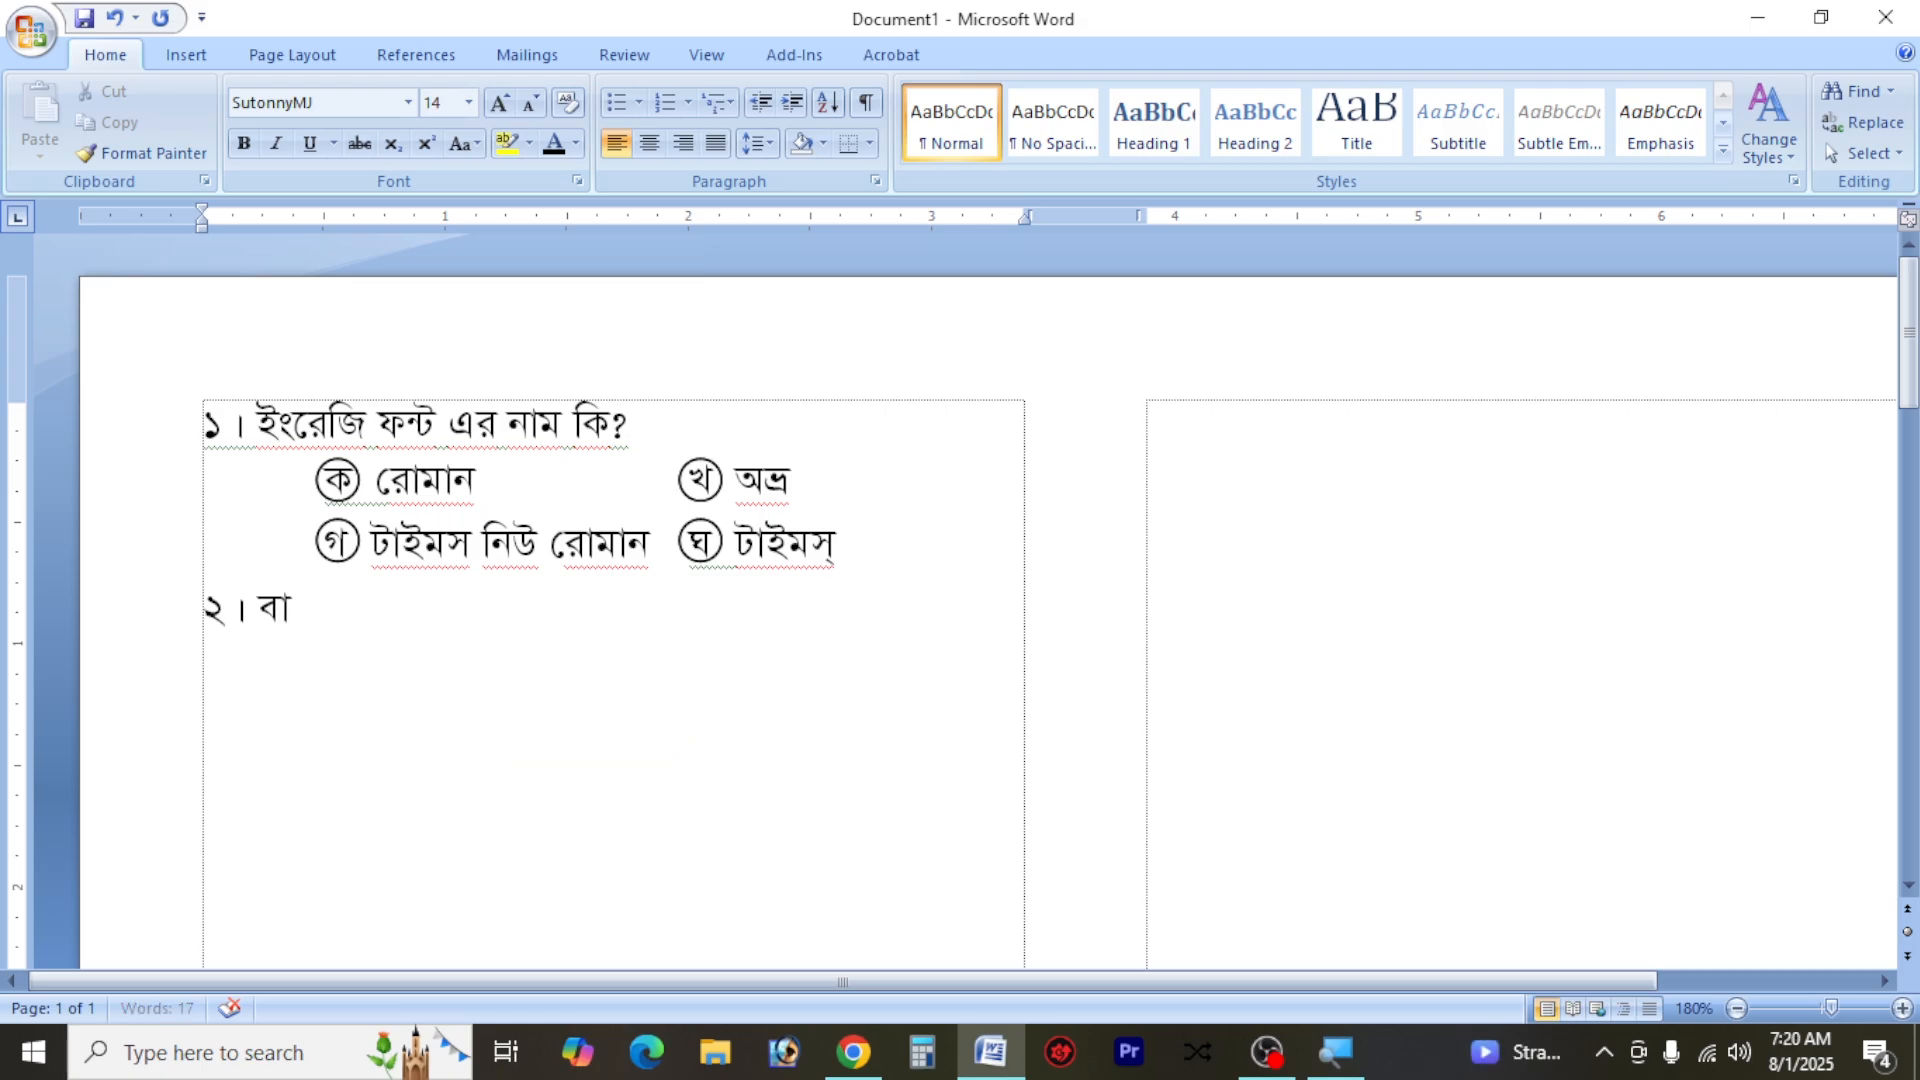
pyautogui.write('ফ্রন্টচ')
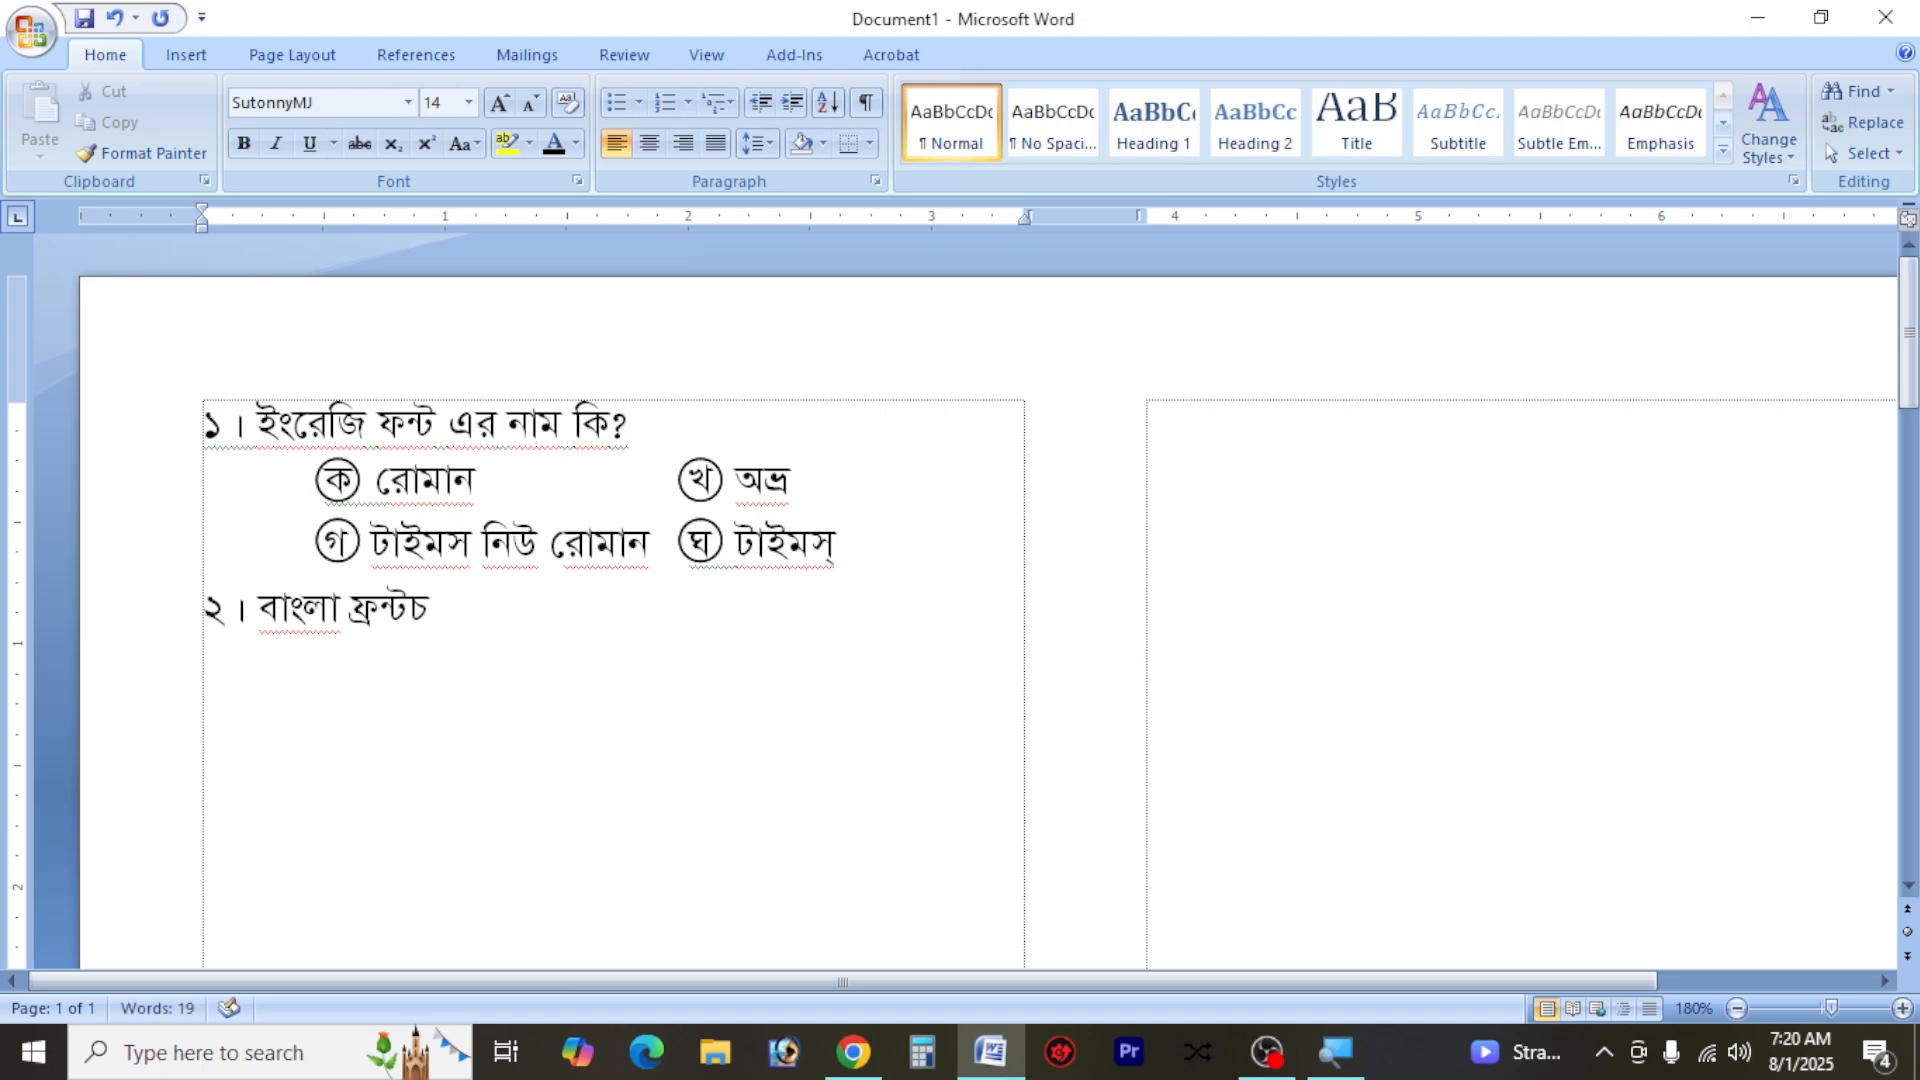
pyautogui.press('BackSpace')
pyautogui.press('BackSpace')
pyautogui.press('BackSpace')
pyautogui.press('BackSpace')
pyautogui.write('প')
pyautogui.press('BackSpace')
pyautogui.write('্র')
pyautogui.press('BackSpace')
pyautogui.press('BackSpace')
pyautogui.write('ফ্রেন্টর নাম')
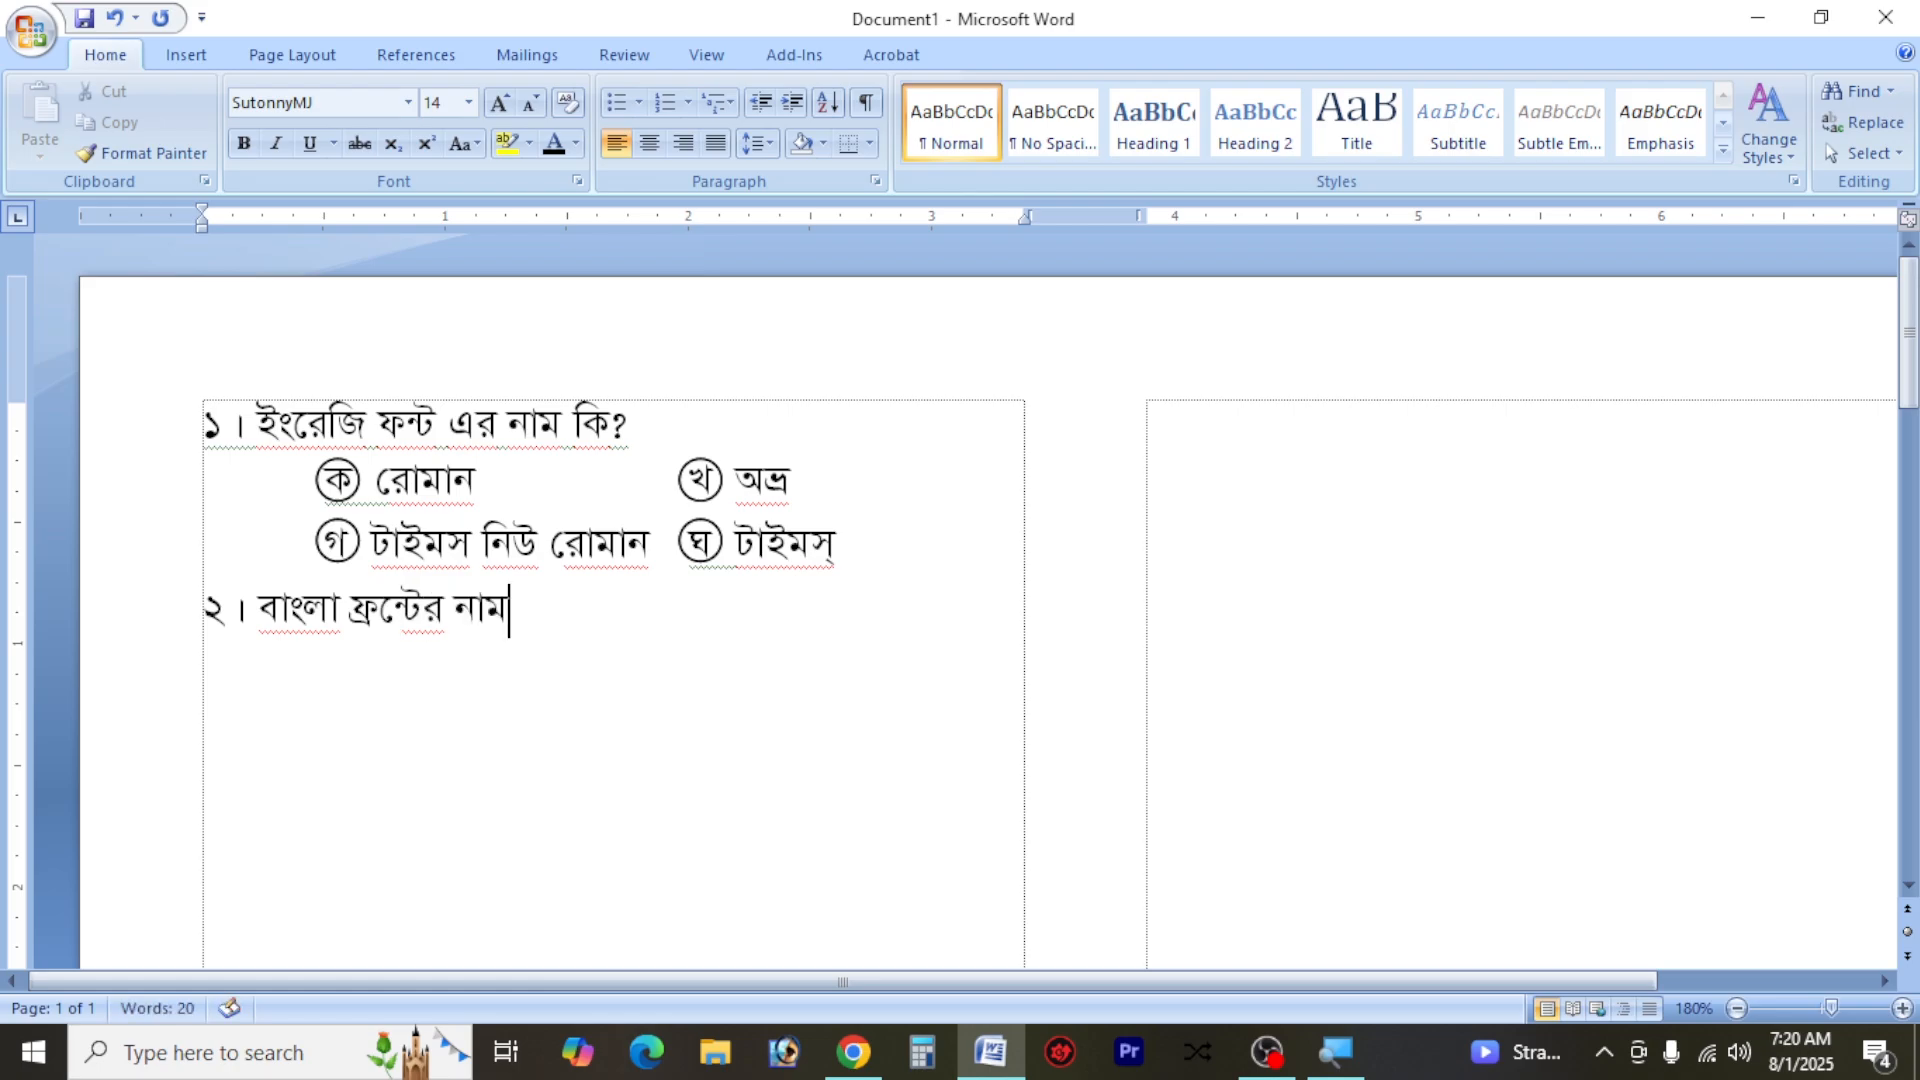
pyautogui.write(' কি?')
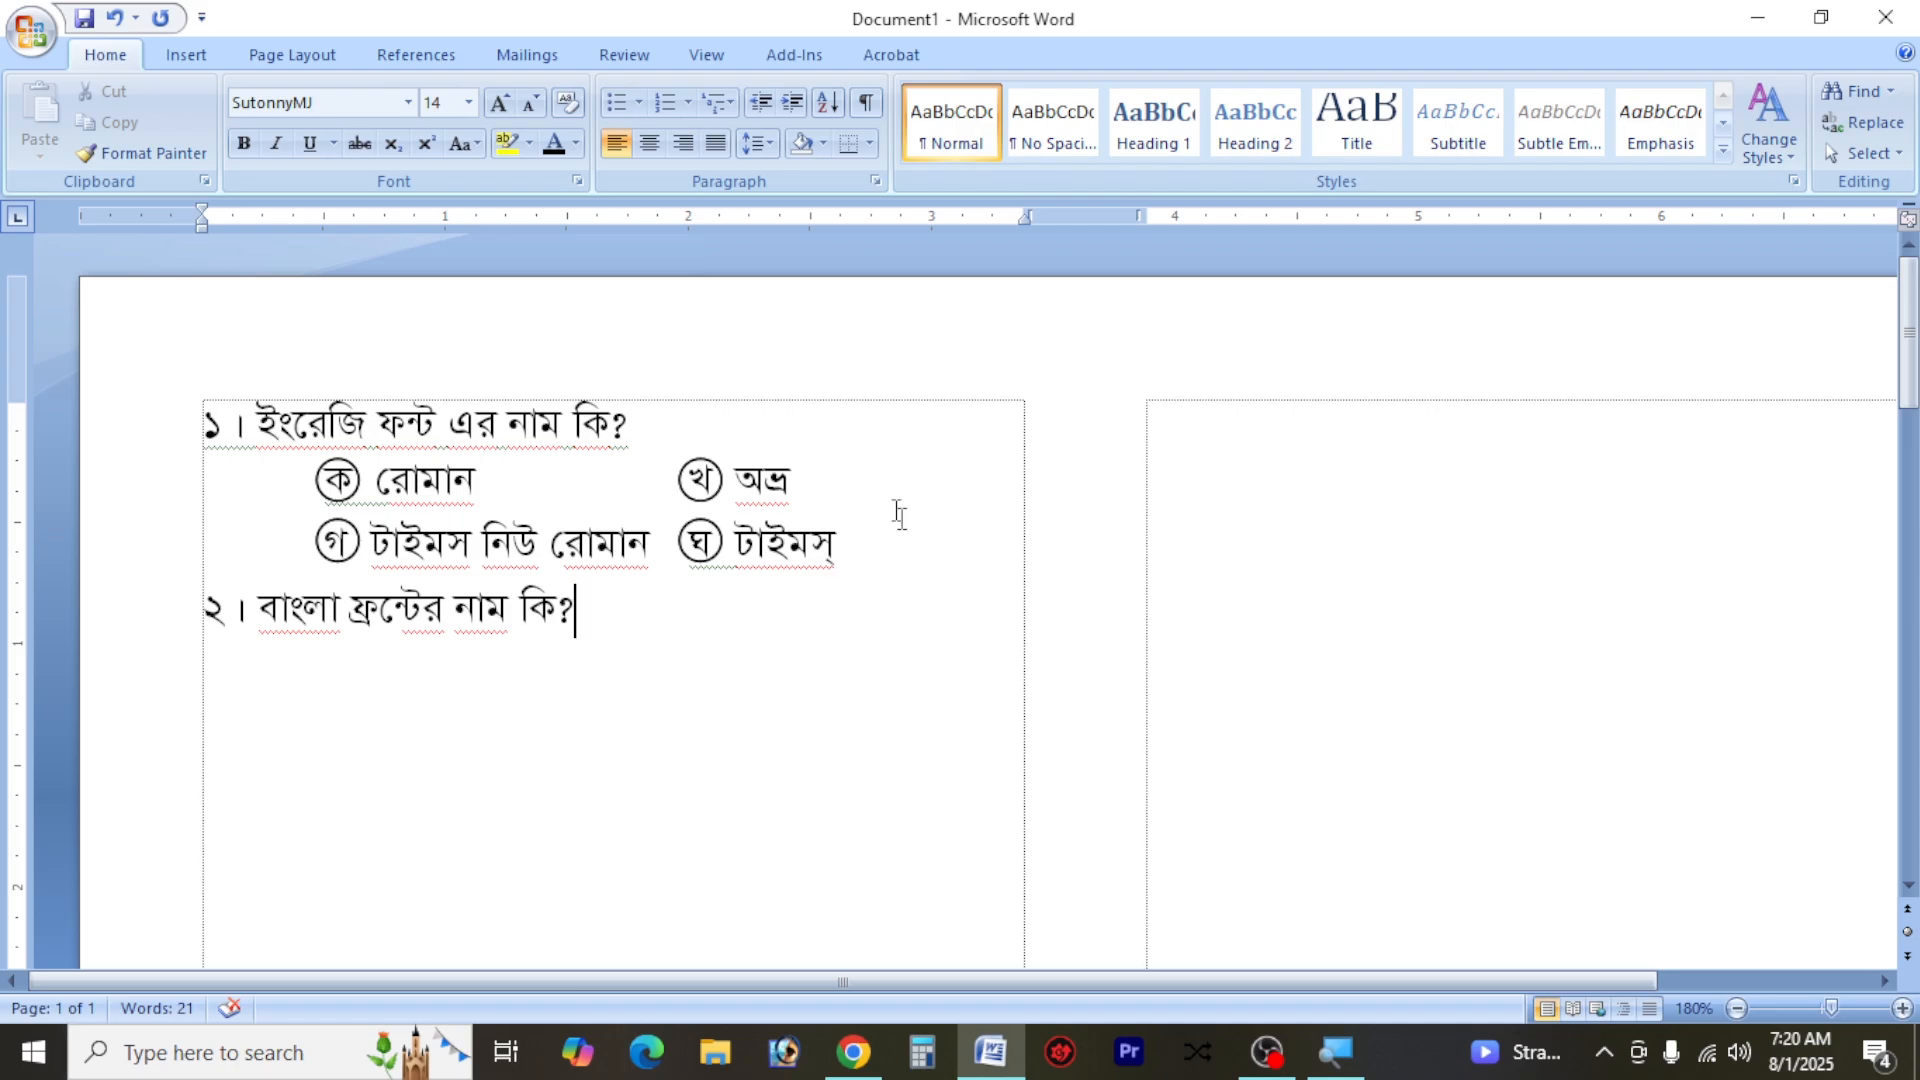
# Copy the two answer-option lines of question ১ onto a new line below question ২
pyautogui.moveTo(210, 605); pyautogui.dragTo(249, 471)
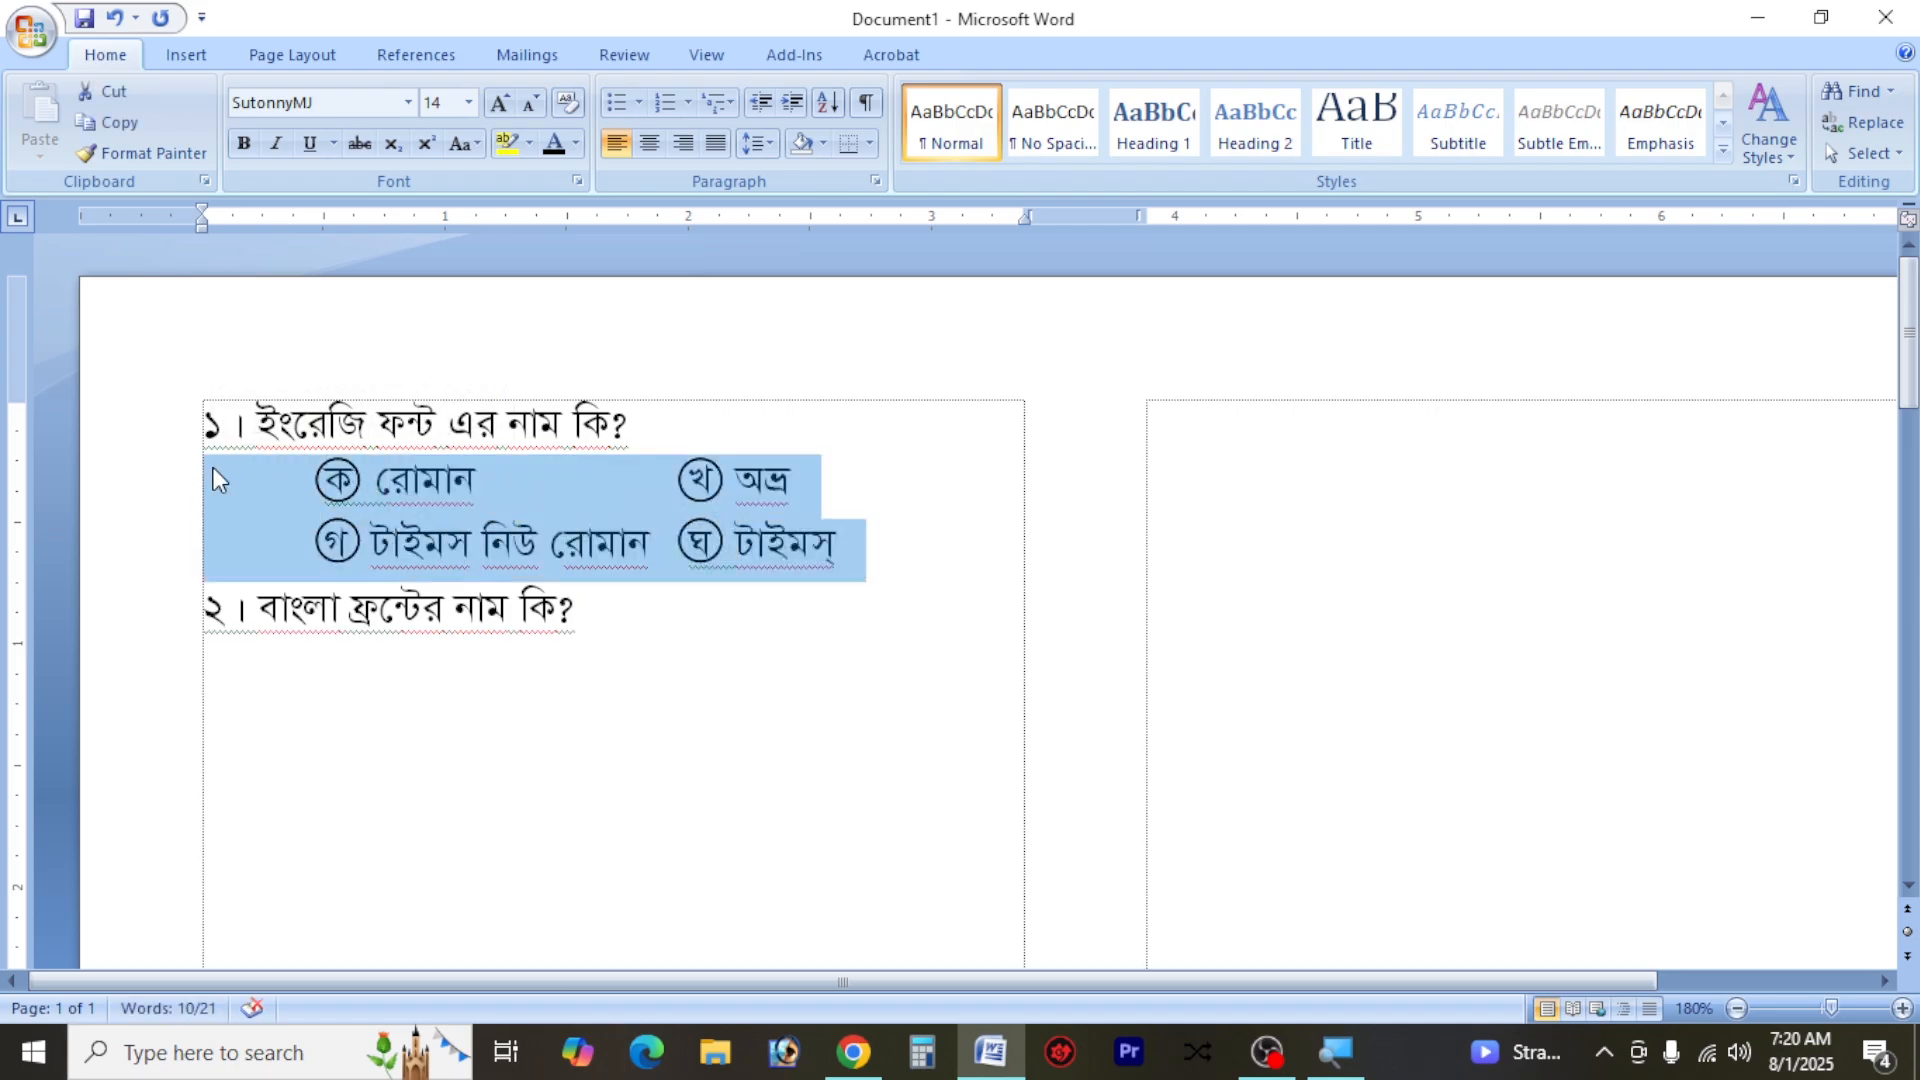
pyautogui.hotkey('ctrl', 'c')
pyautogui.click(349, 699)
pyautogui.click(684, 668)
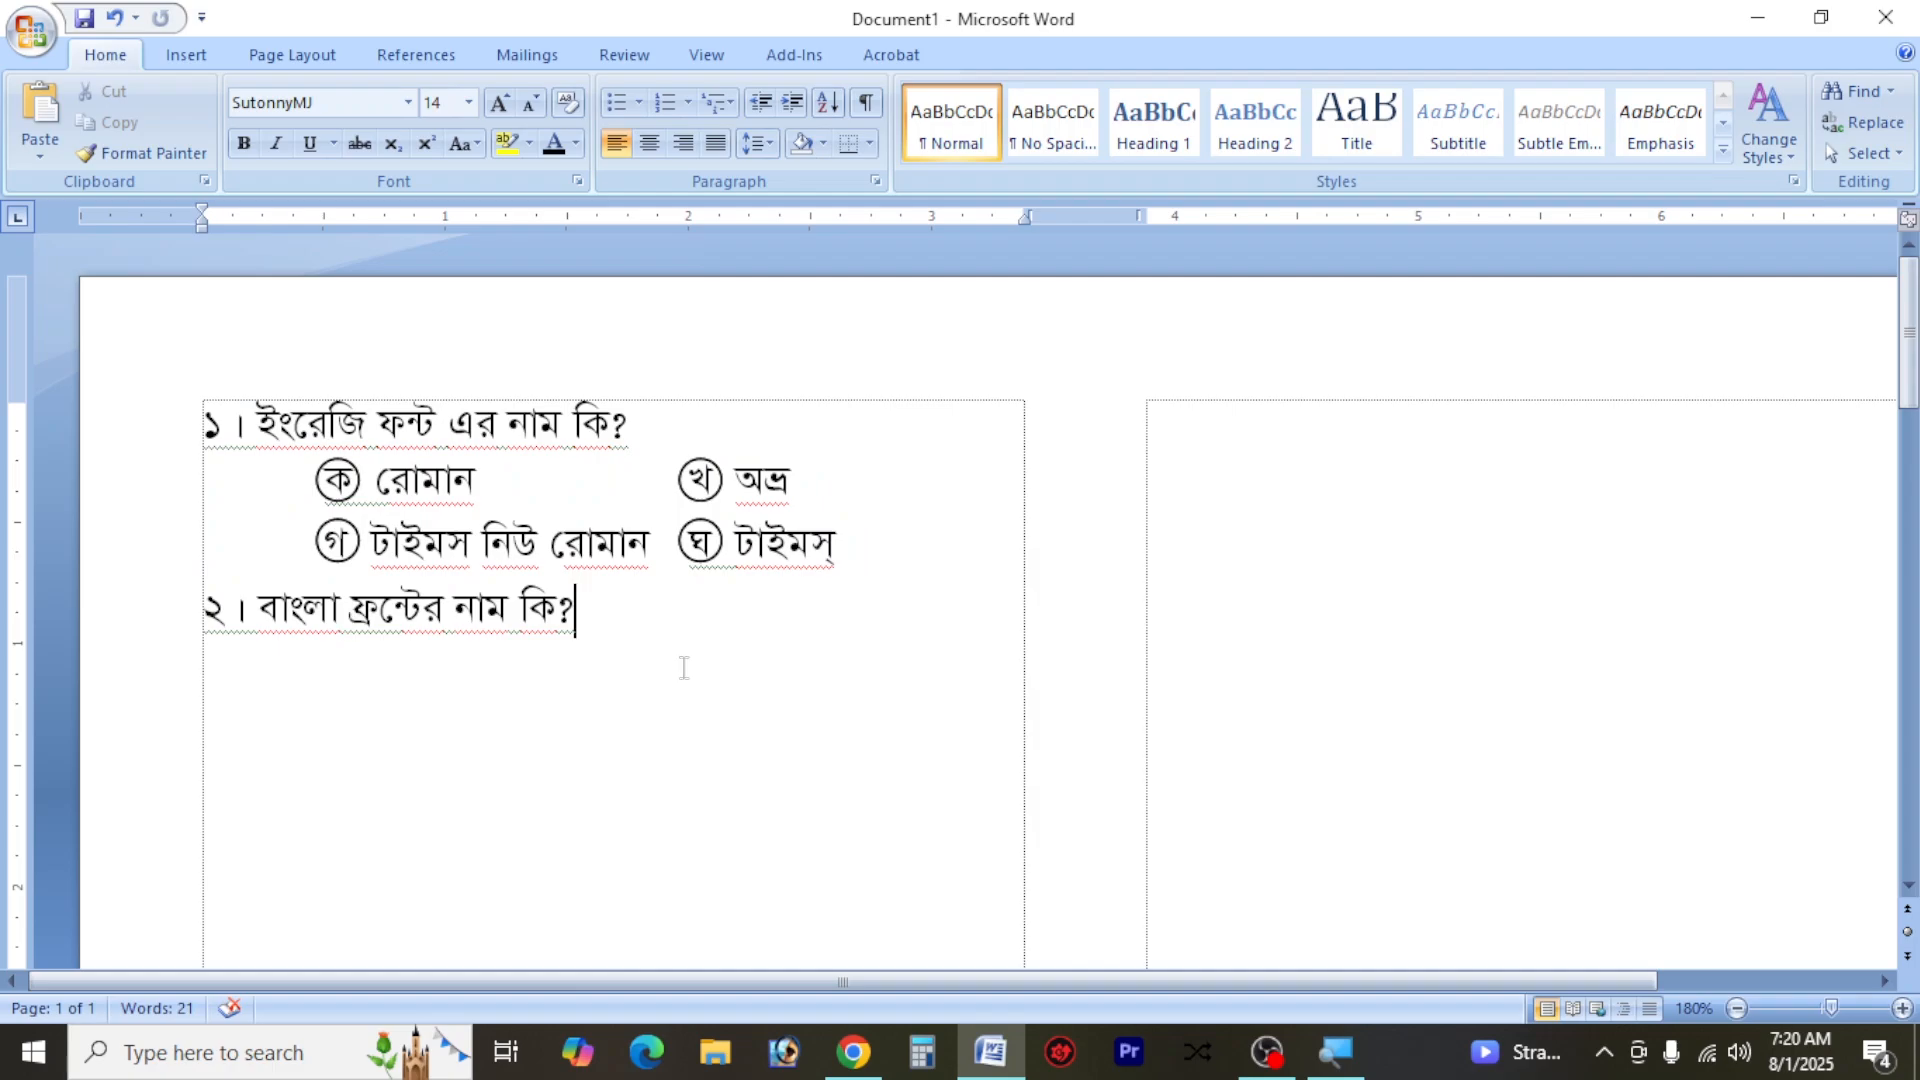
pyautogui.press('Return')
pyautogui.hotkey('ctrl', 'v')
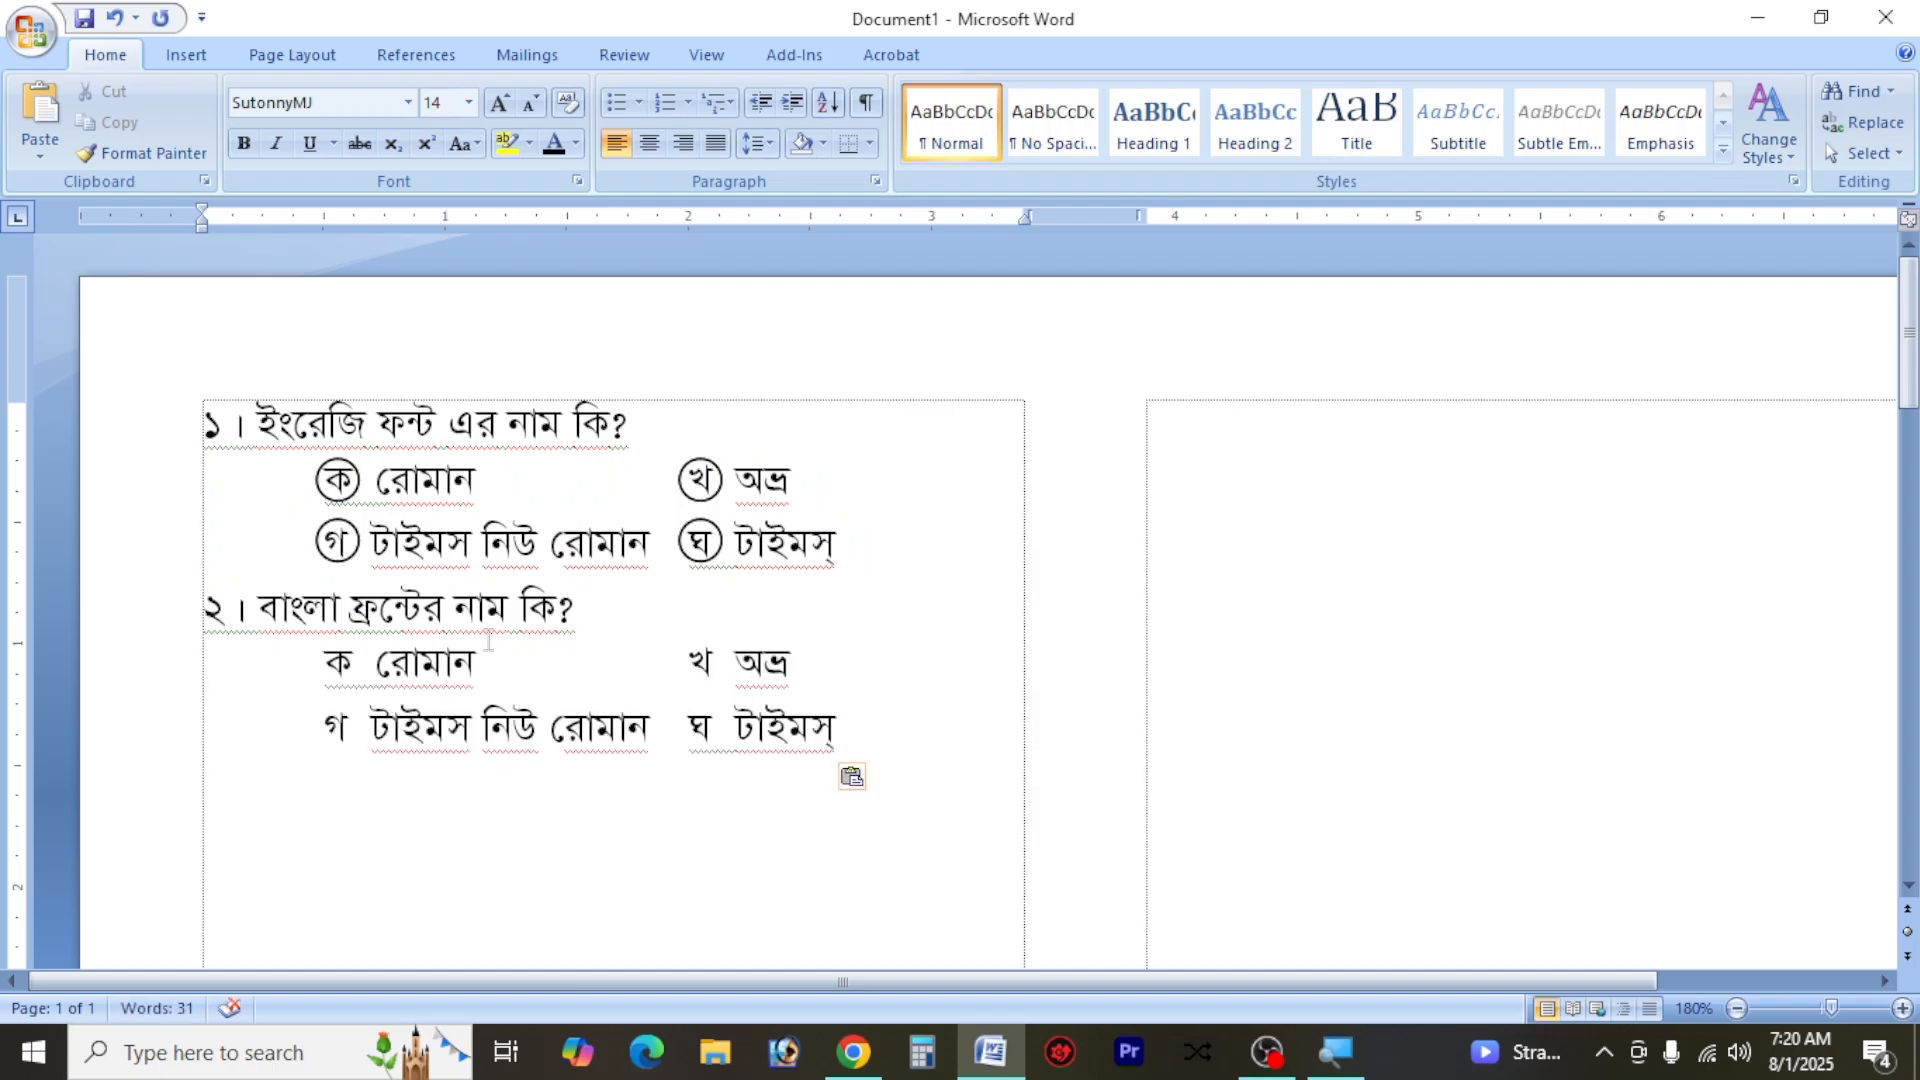
# Replace the text of option ক under question ২ with "সোটননি এম জে"
pyautogui.moveTo(478, 662); pyautogui.dragTo(376, 662)
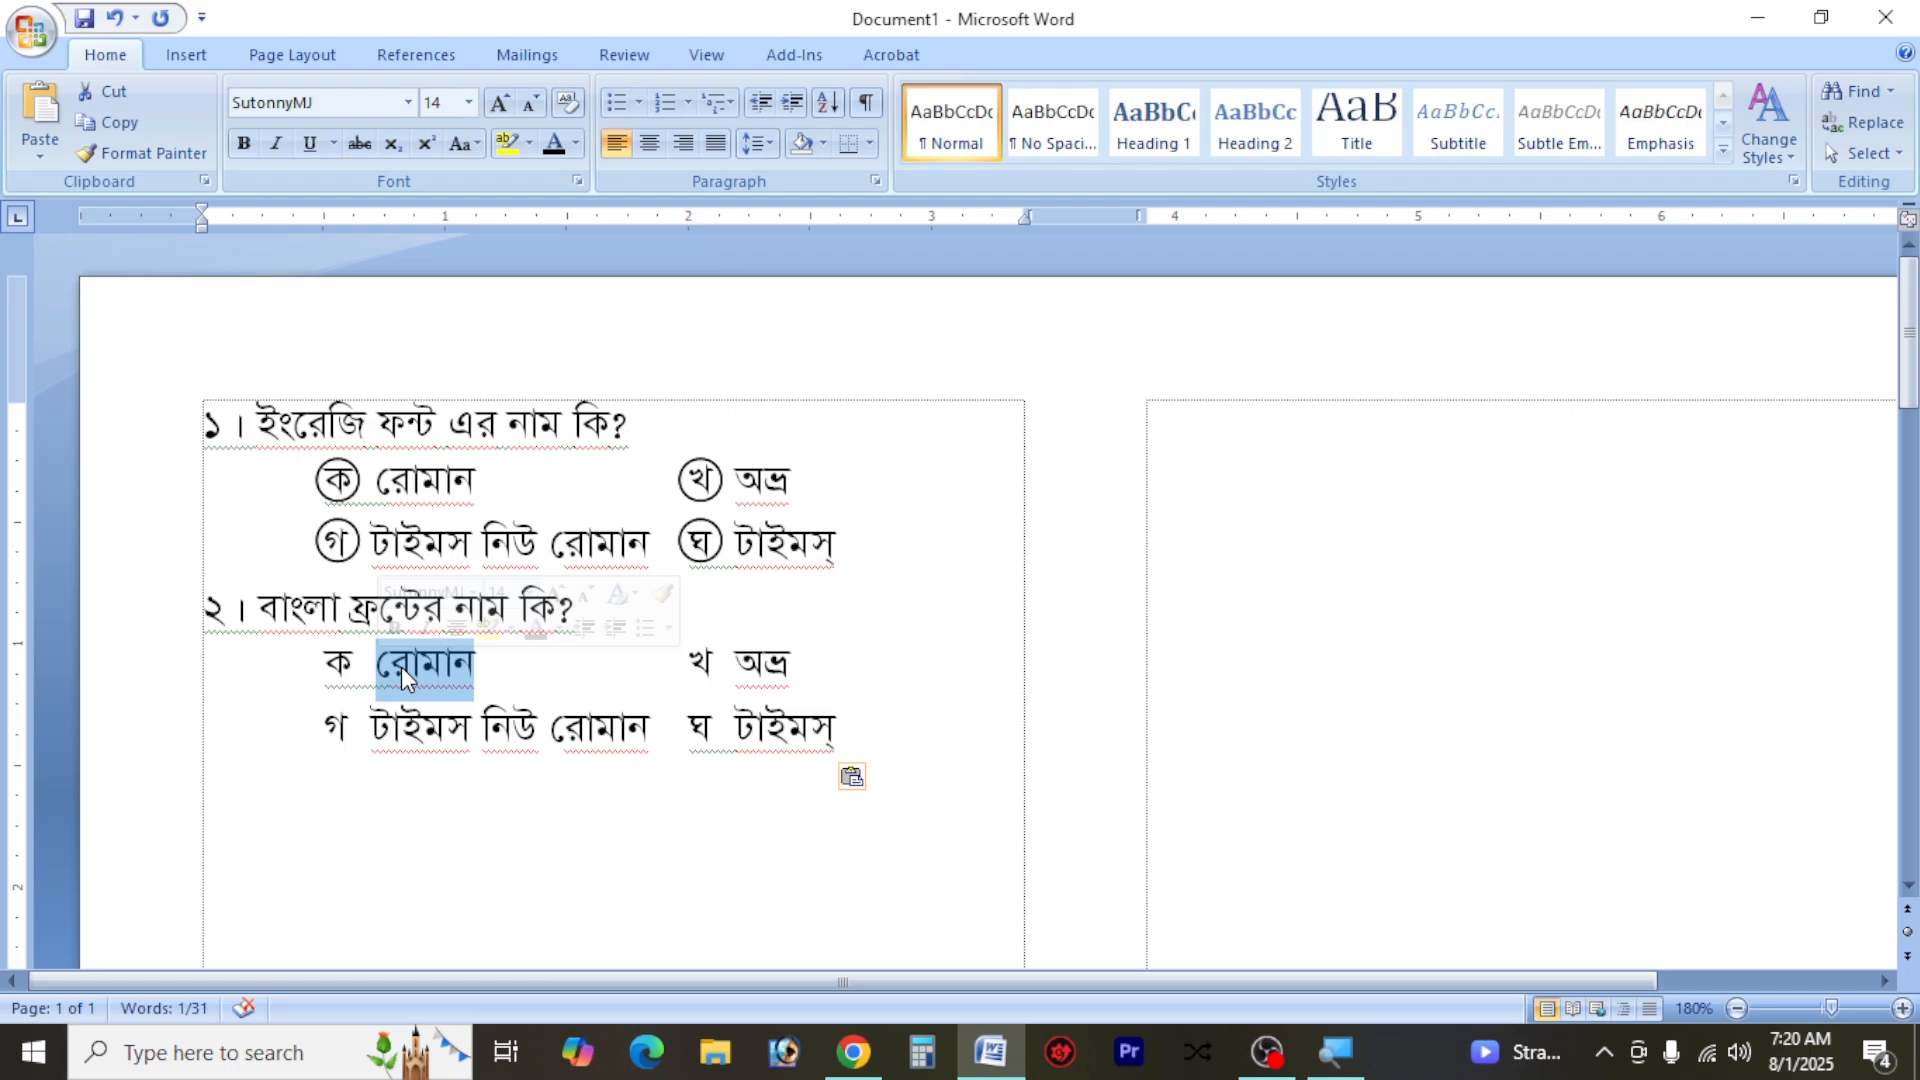
pyautogui.write('সোটন')
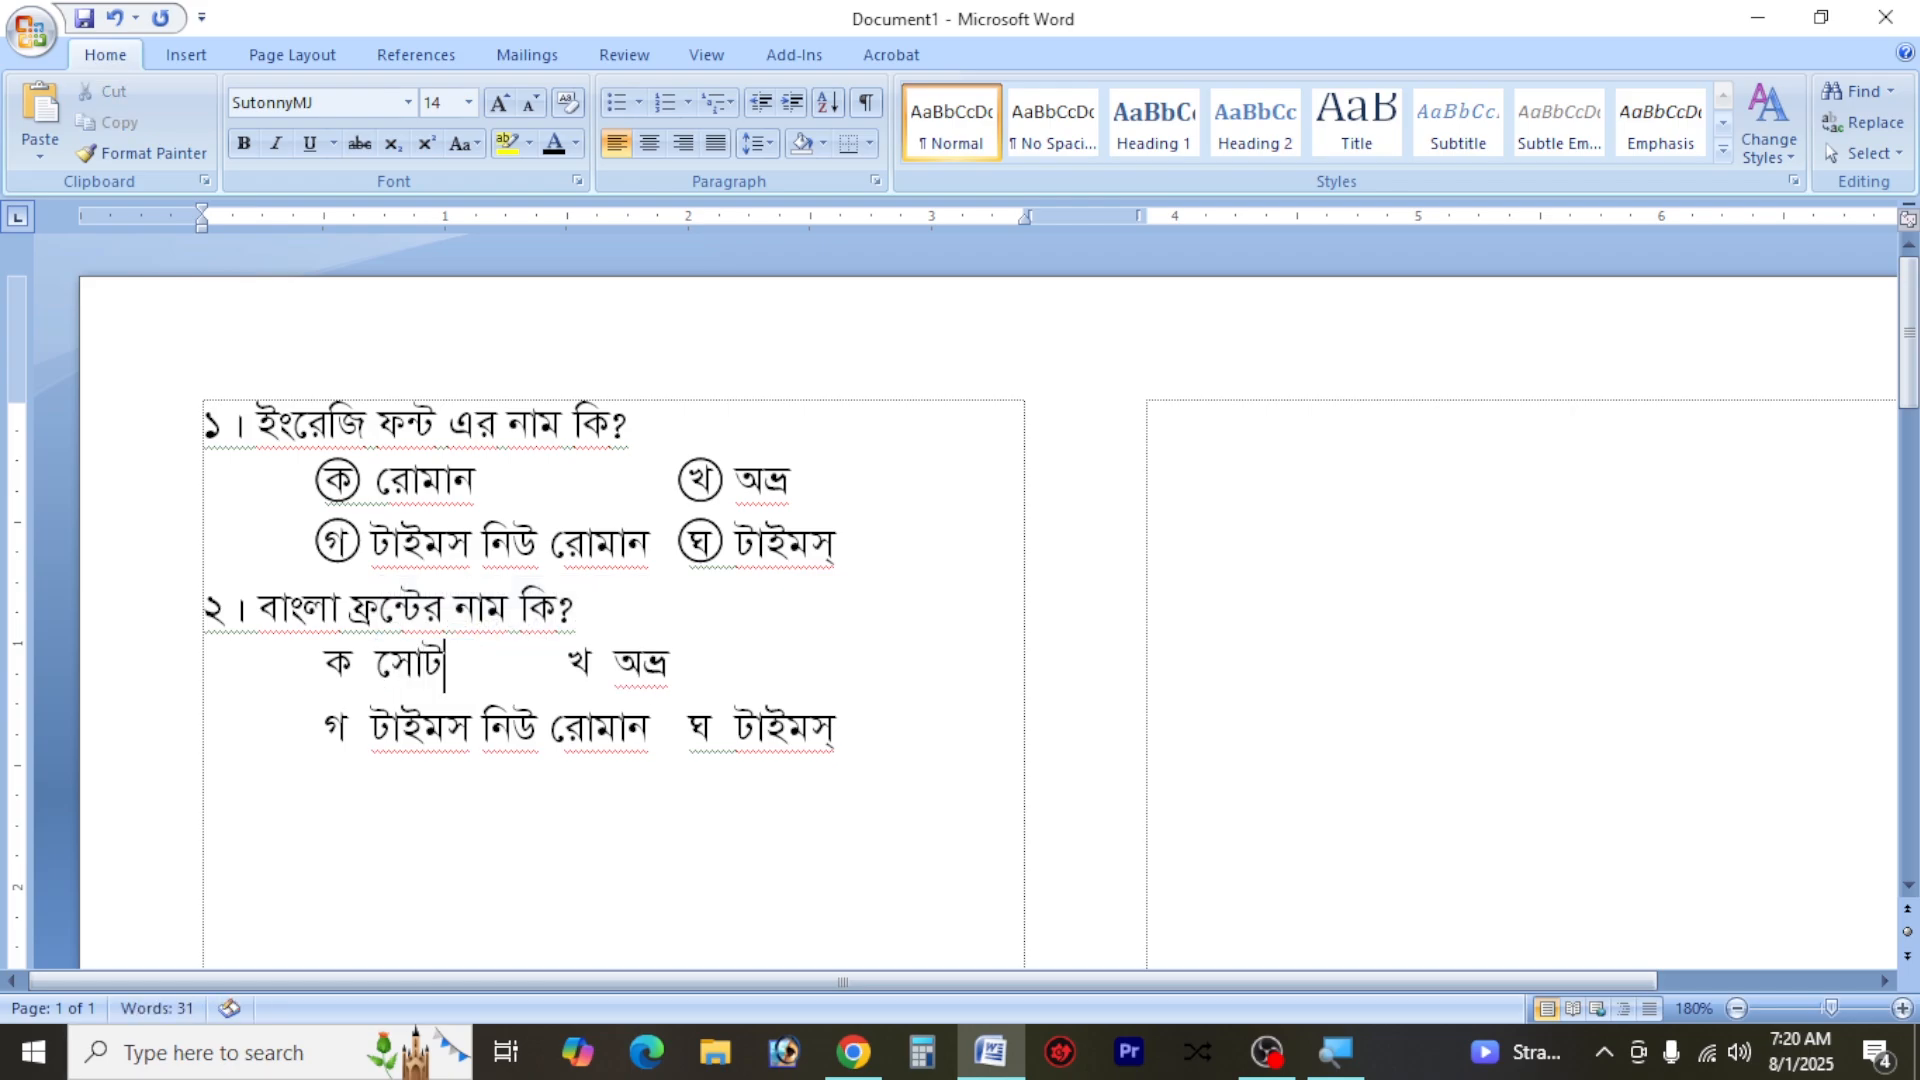
pyautogui.write('নি')
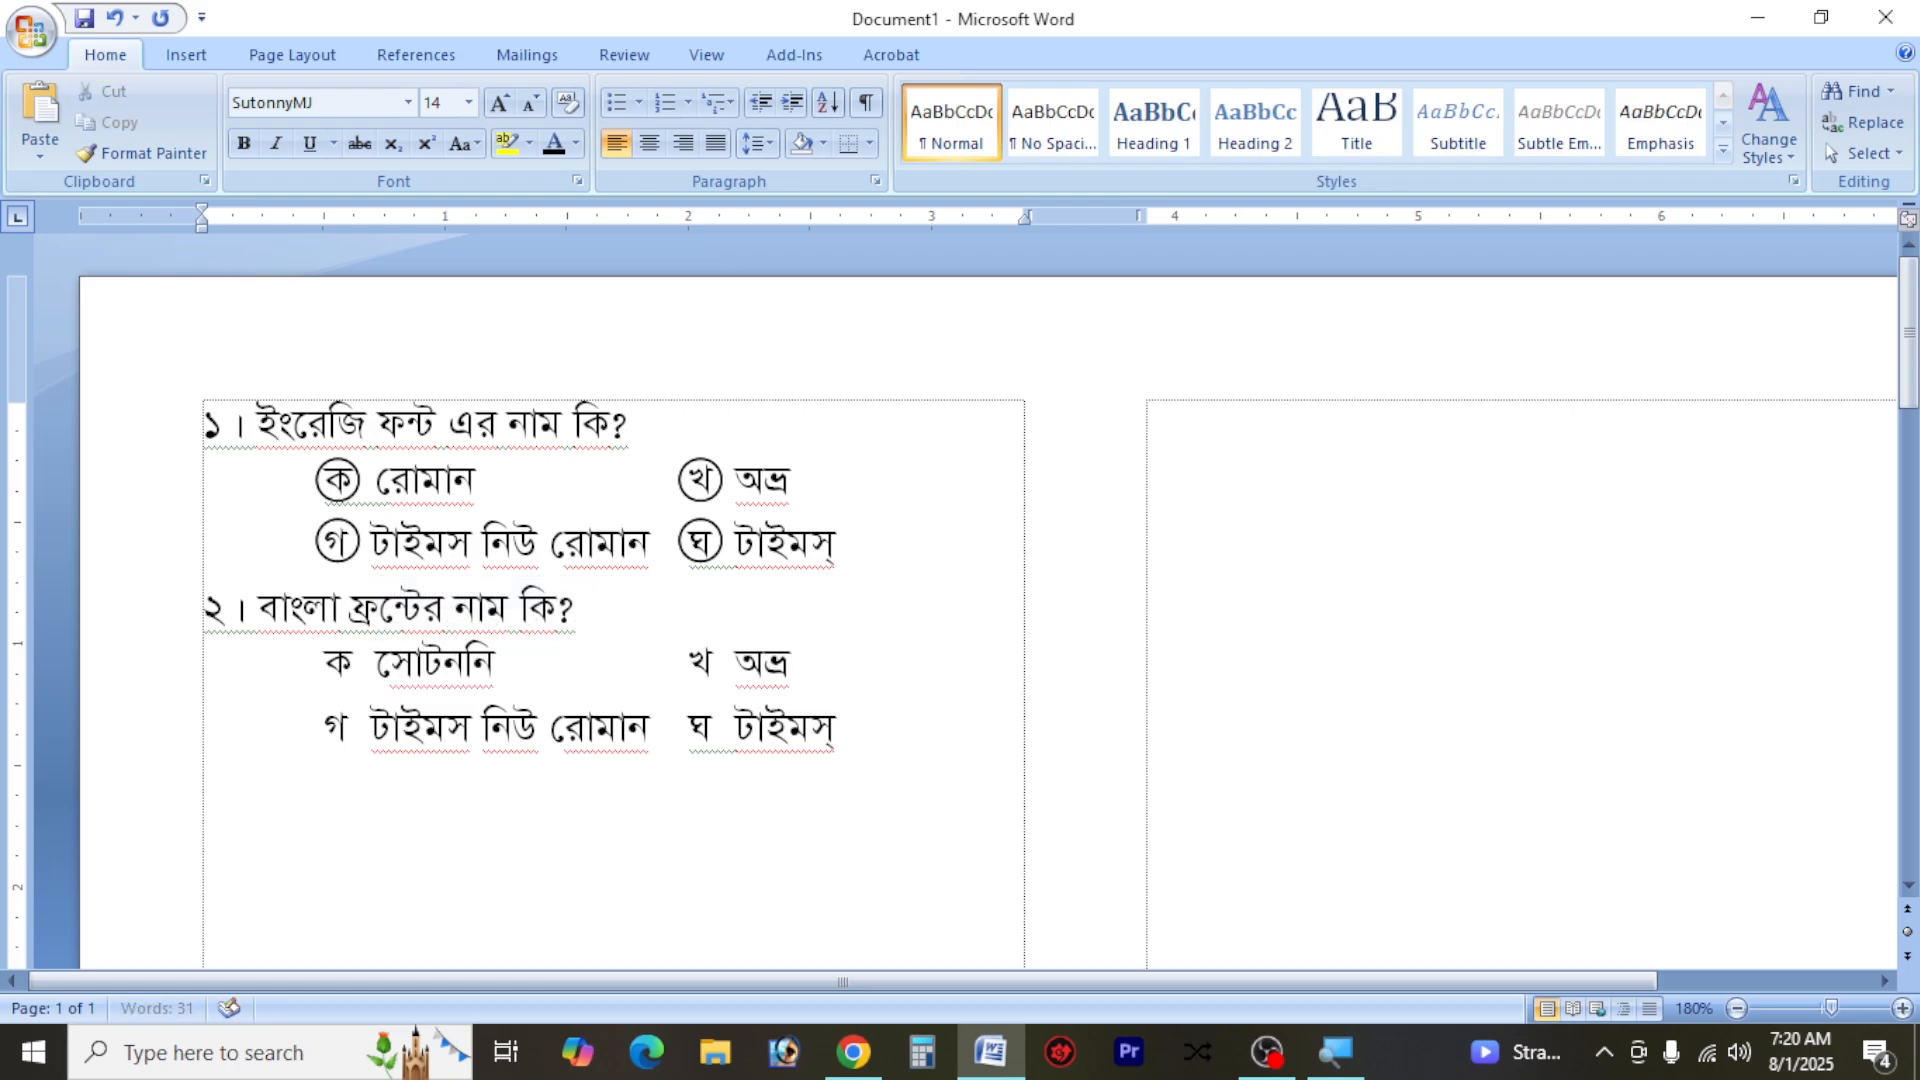
pyautogui.write(' এম ক')
pyautogui.write('ড')
pyautogui.press('BackSpace')
pyautogui.press('BackSpace')
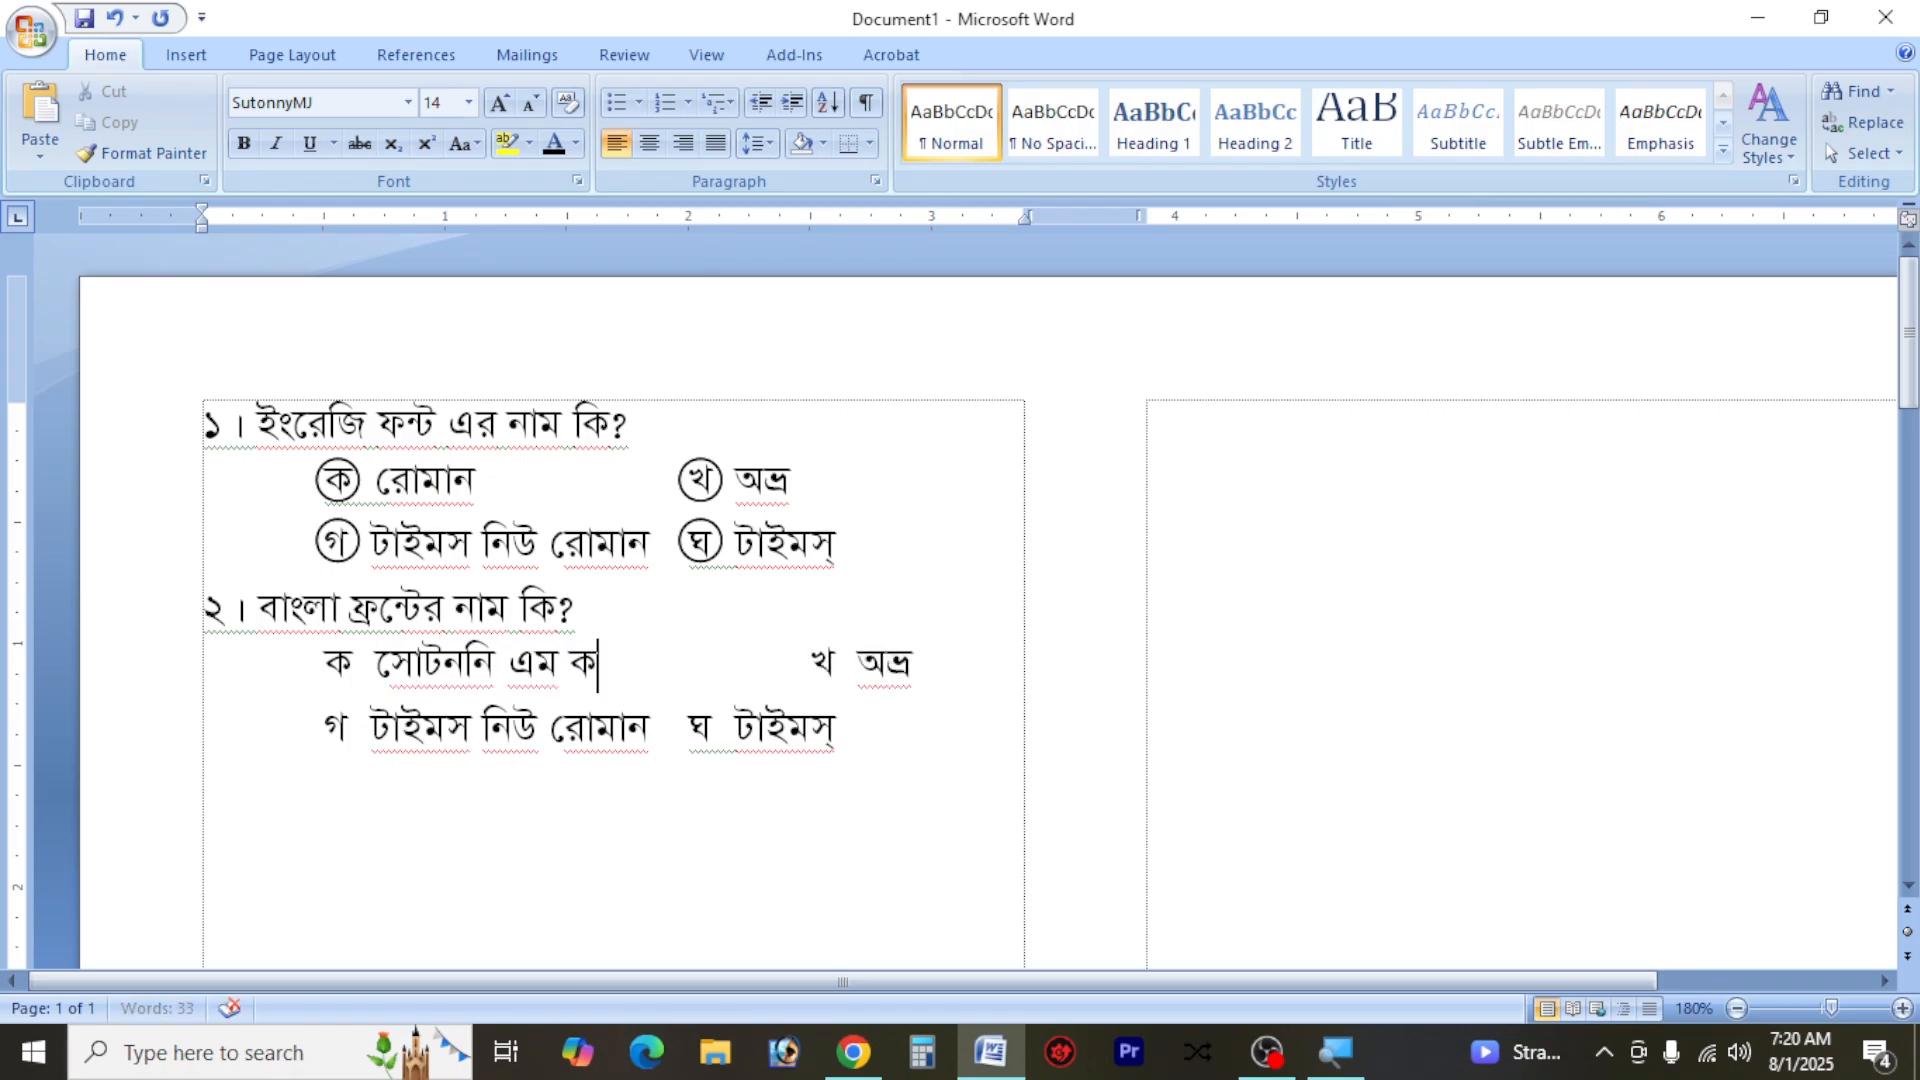
pyautogui.write('ডেক')
pyautogui.press('BackSpace')
pyautogui.press('BackSpace')
pyautogui.press('BackSpace')
pyautogui.write('কে')
pyautogui.write('জে')
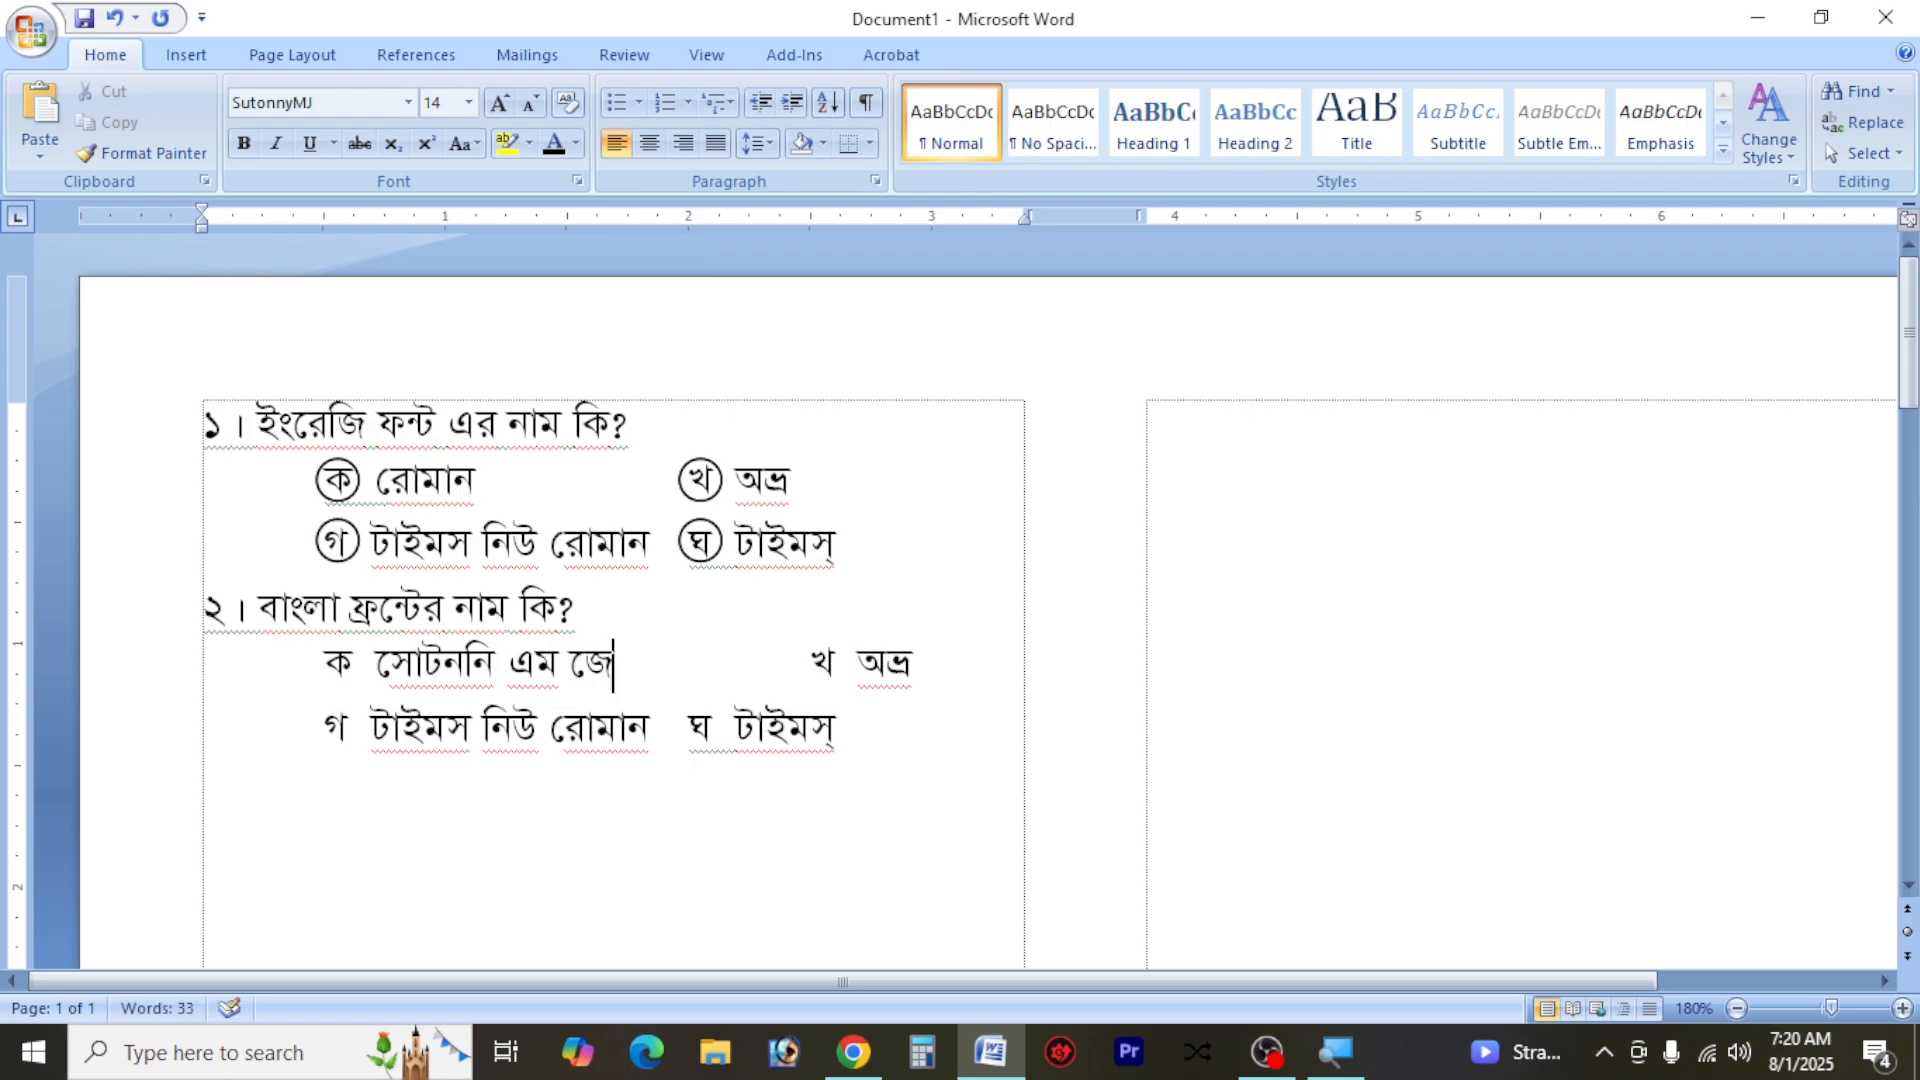
# Replace the text of option গ under question ২ with "বিজয়" and realign option ঘ beneath option খ
pyautogui.moveTo(650, 730); pyautogui.dragTo(437, 757)
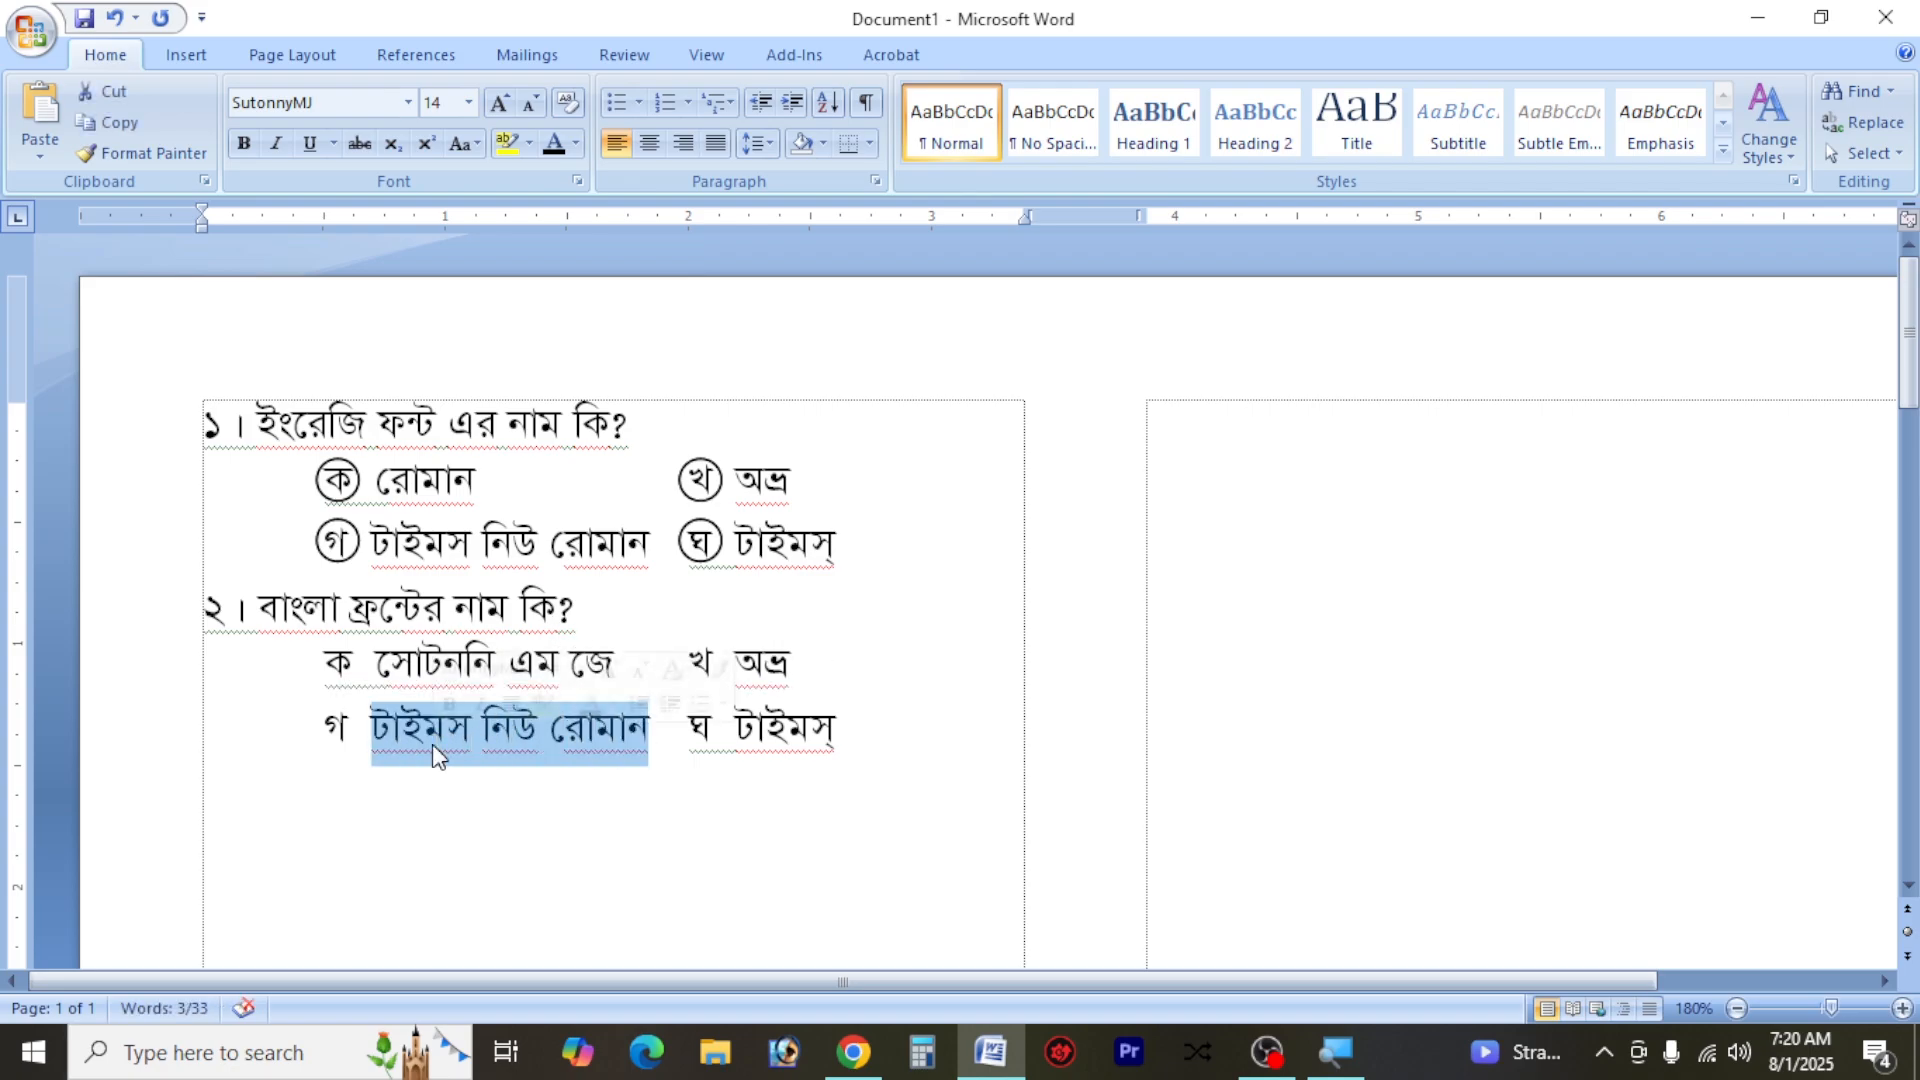
pyautogui.press('BackSpace')
pyautogui.write('বিজয়')
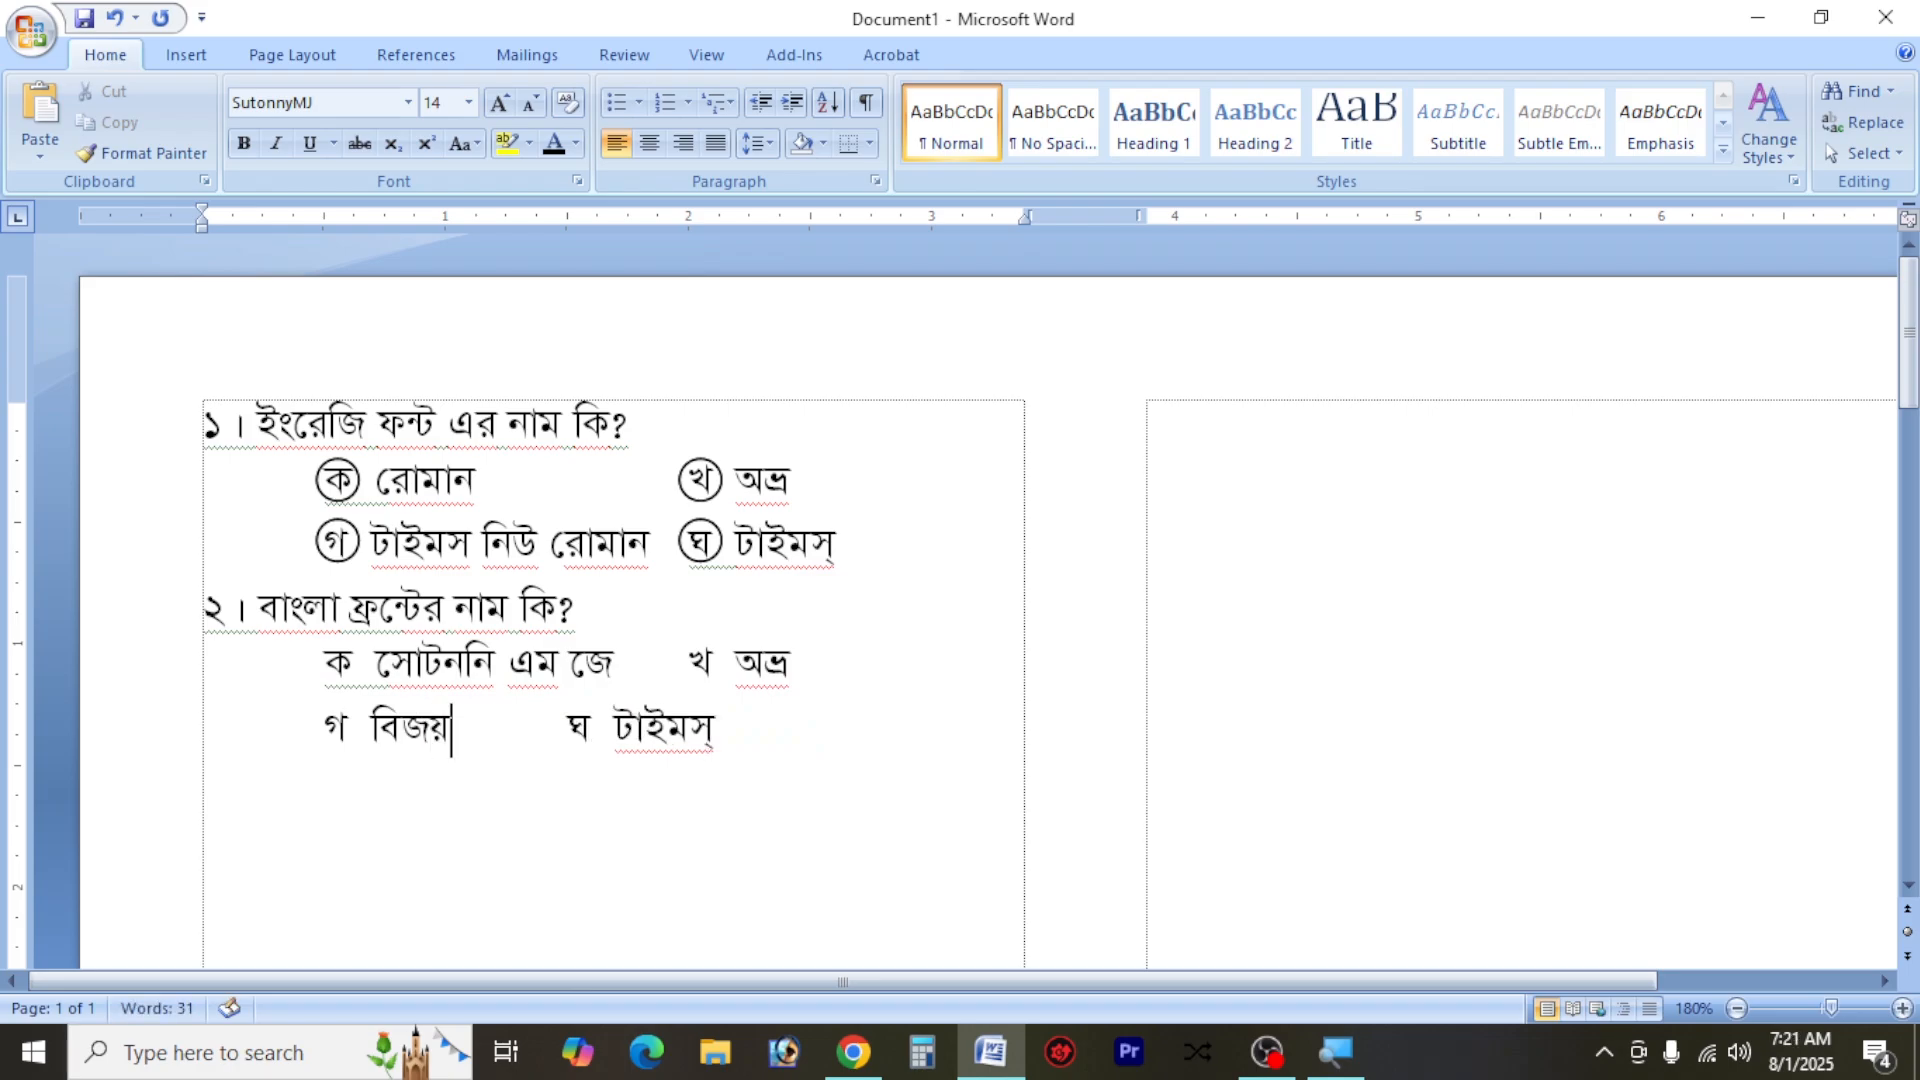
pyautogui.press('Tab')
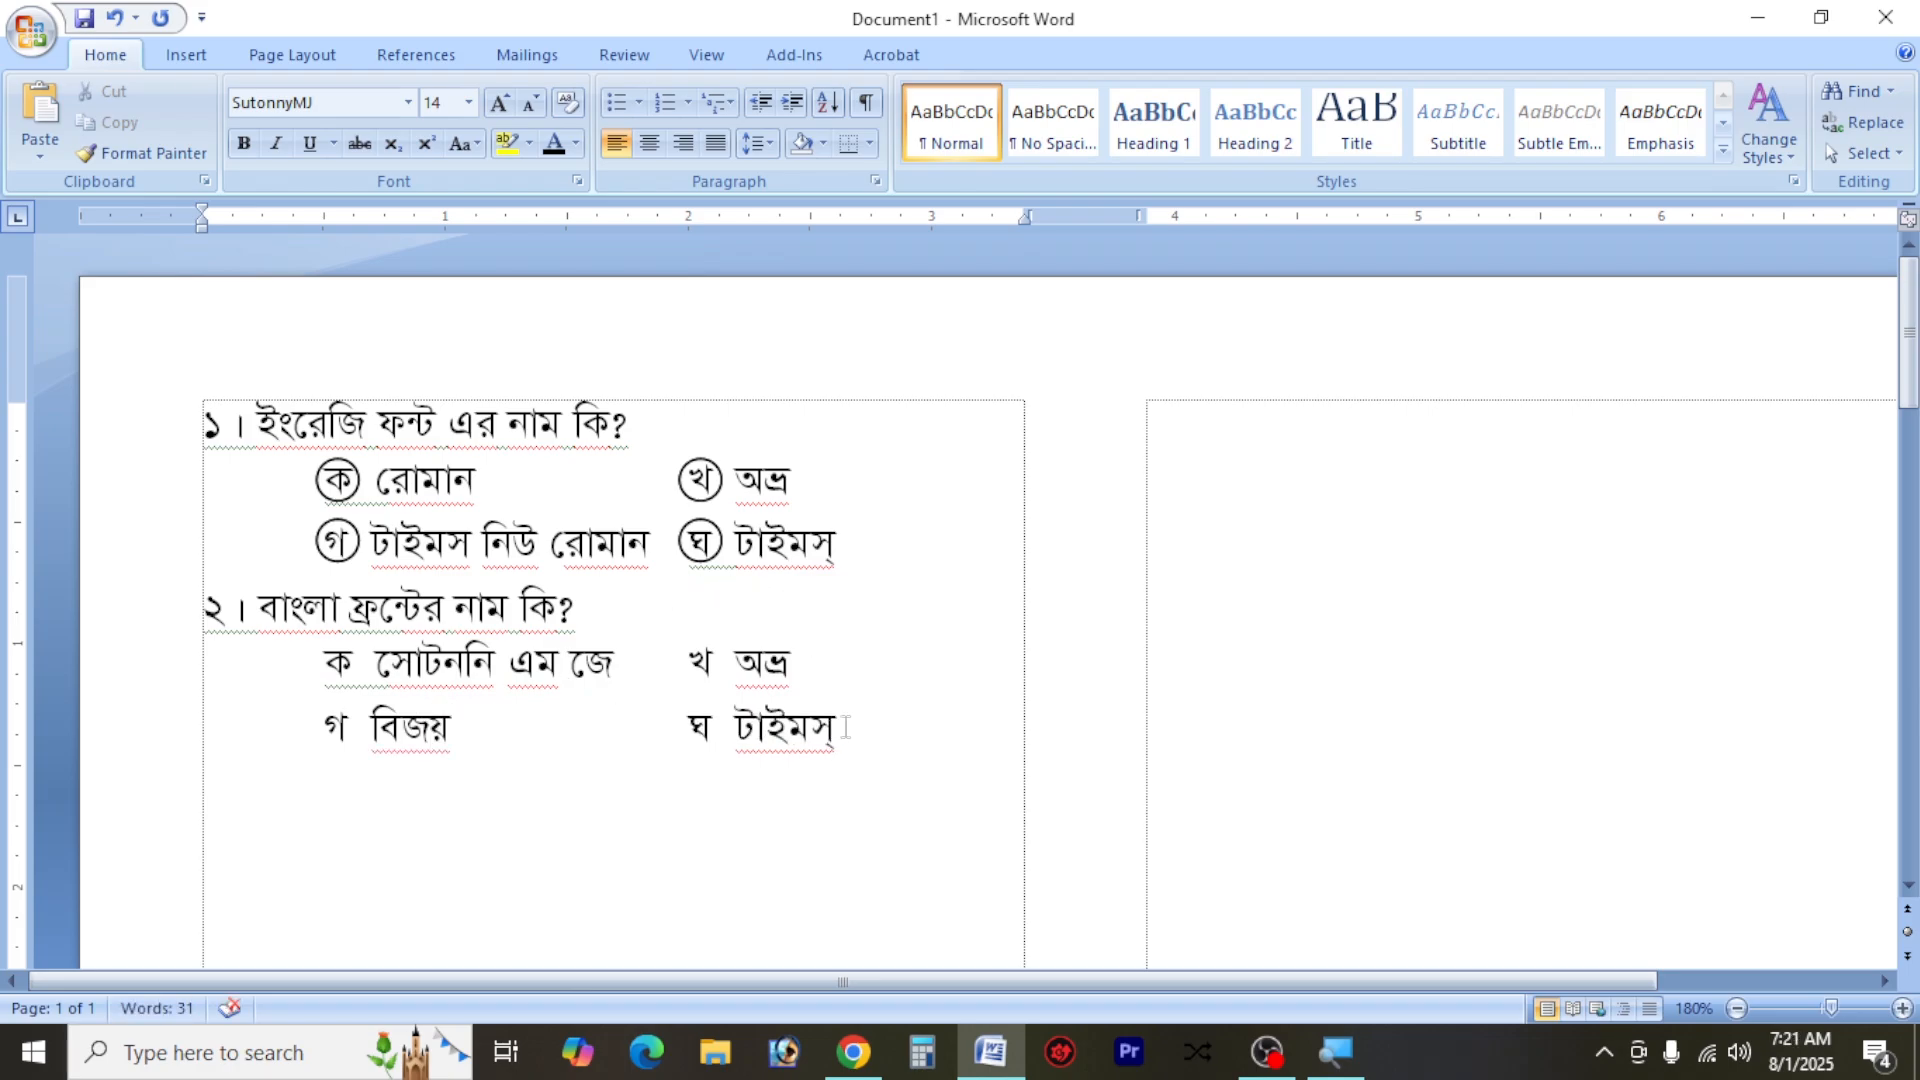
# Replace the text of option ঘ under question ২ with "বায়ান্ন"
pyautogui.doubleClick(777, 722)
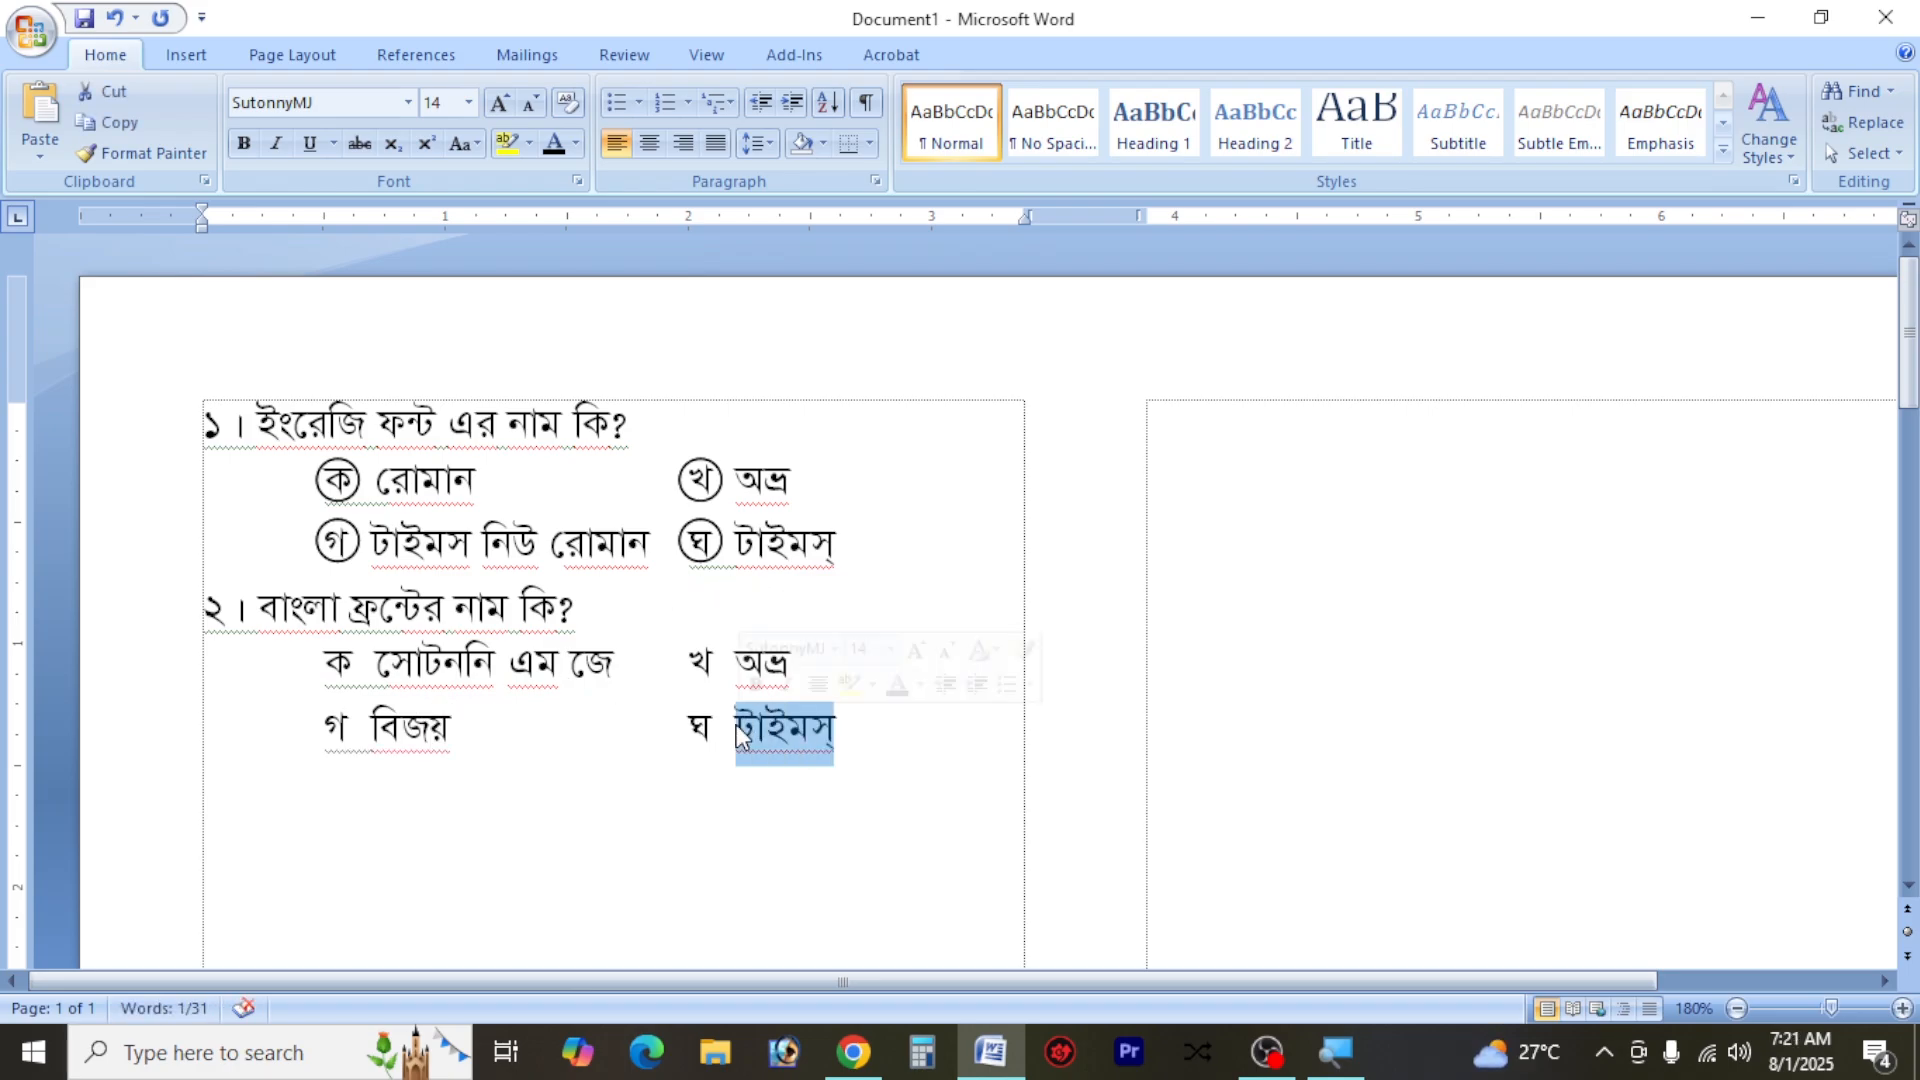
pyautogui.write('বাং')
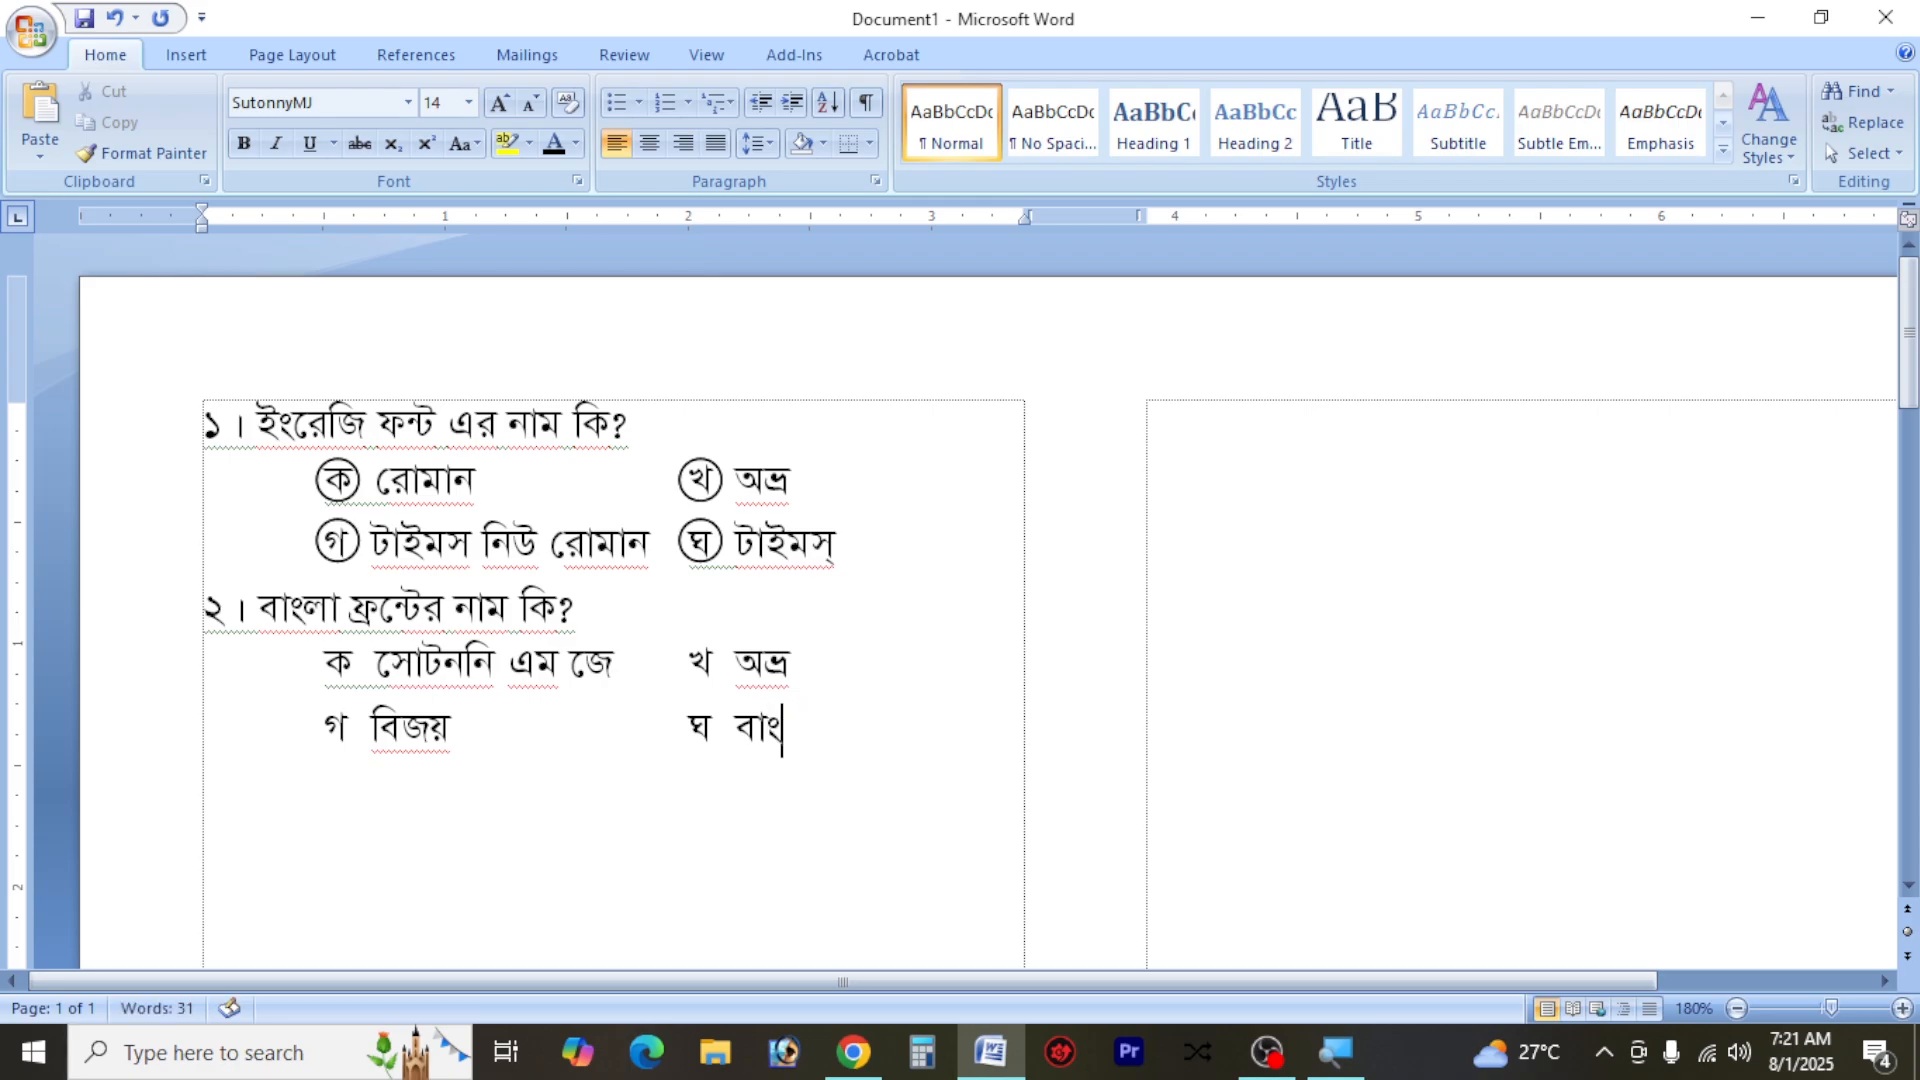
pyautogui.press('BackSpace')
pyautogui.write('য়ান্ন')
# Duplicate the group of four circles from question ১ onto the option letters ক, খ, গ and ঘ of question ২
pyautogui.click(353, 673)
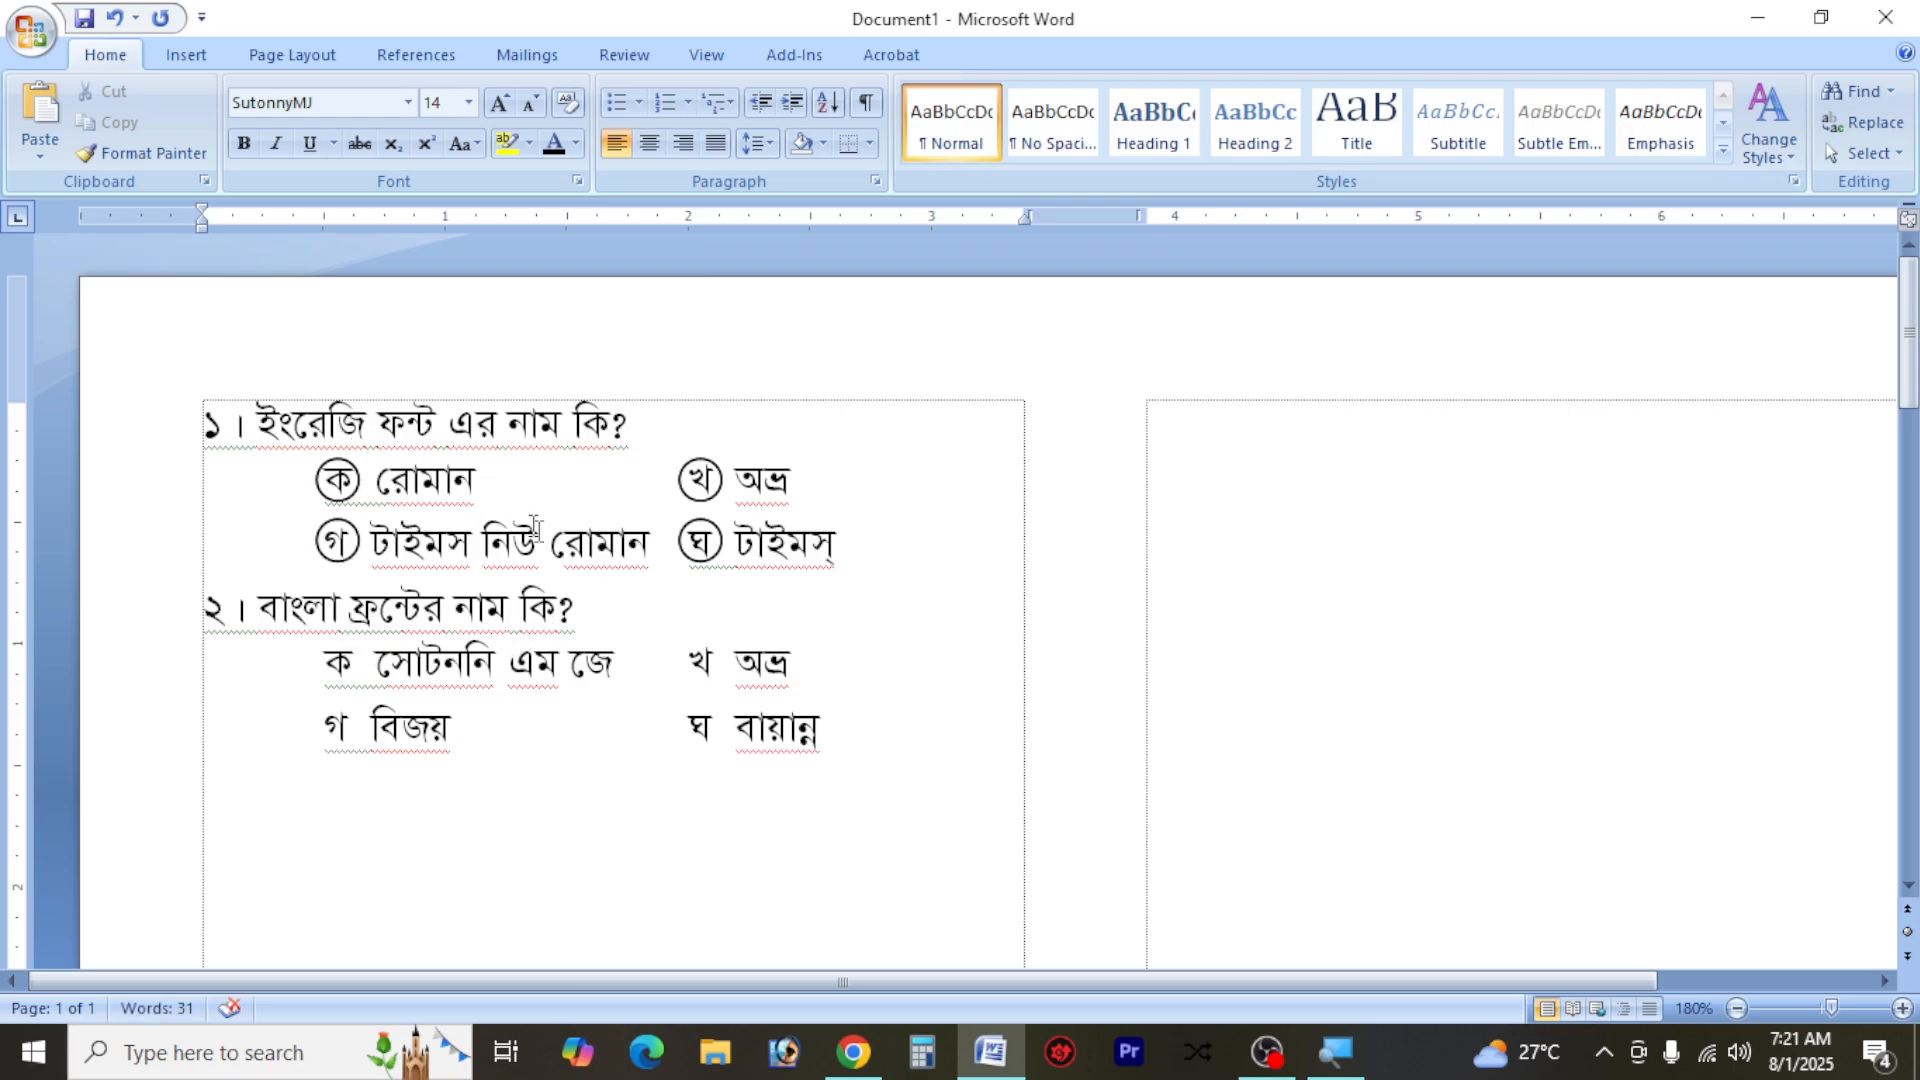
pyautogui.click(360, 471)
pyautogui.click(364, 470)
pyautogui.moveTo(364, 470); pyautogui.dragTo(362, 655)
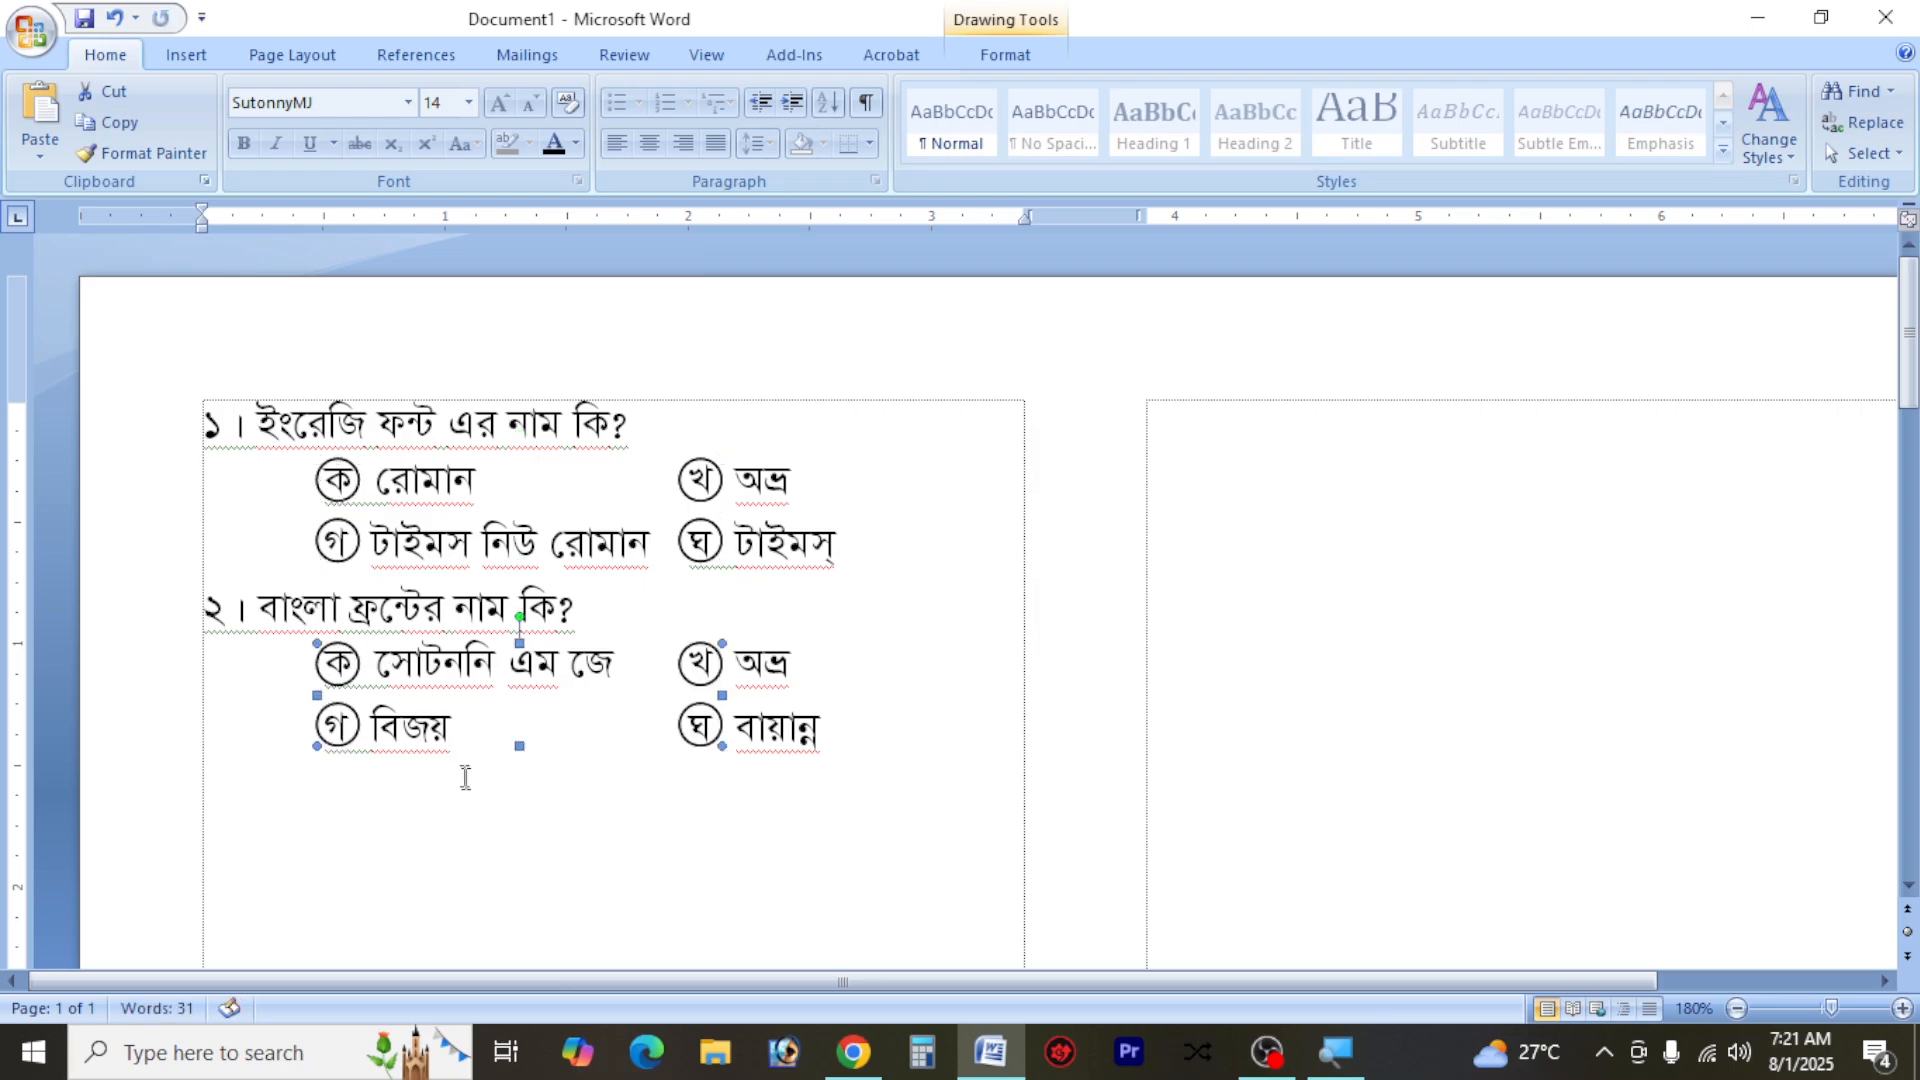
# Write the third question on the line below question ২'s options as "৩। প্যারেগ্রাপস্ কোন মেনুতে থাকে?"
pyautogui.click(464, 777)
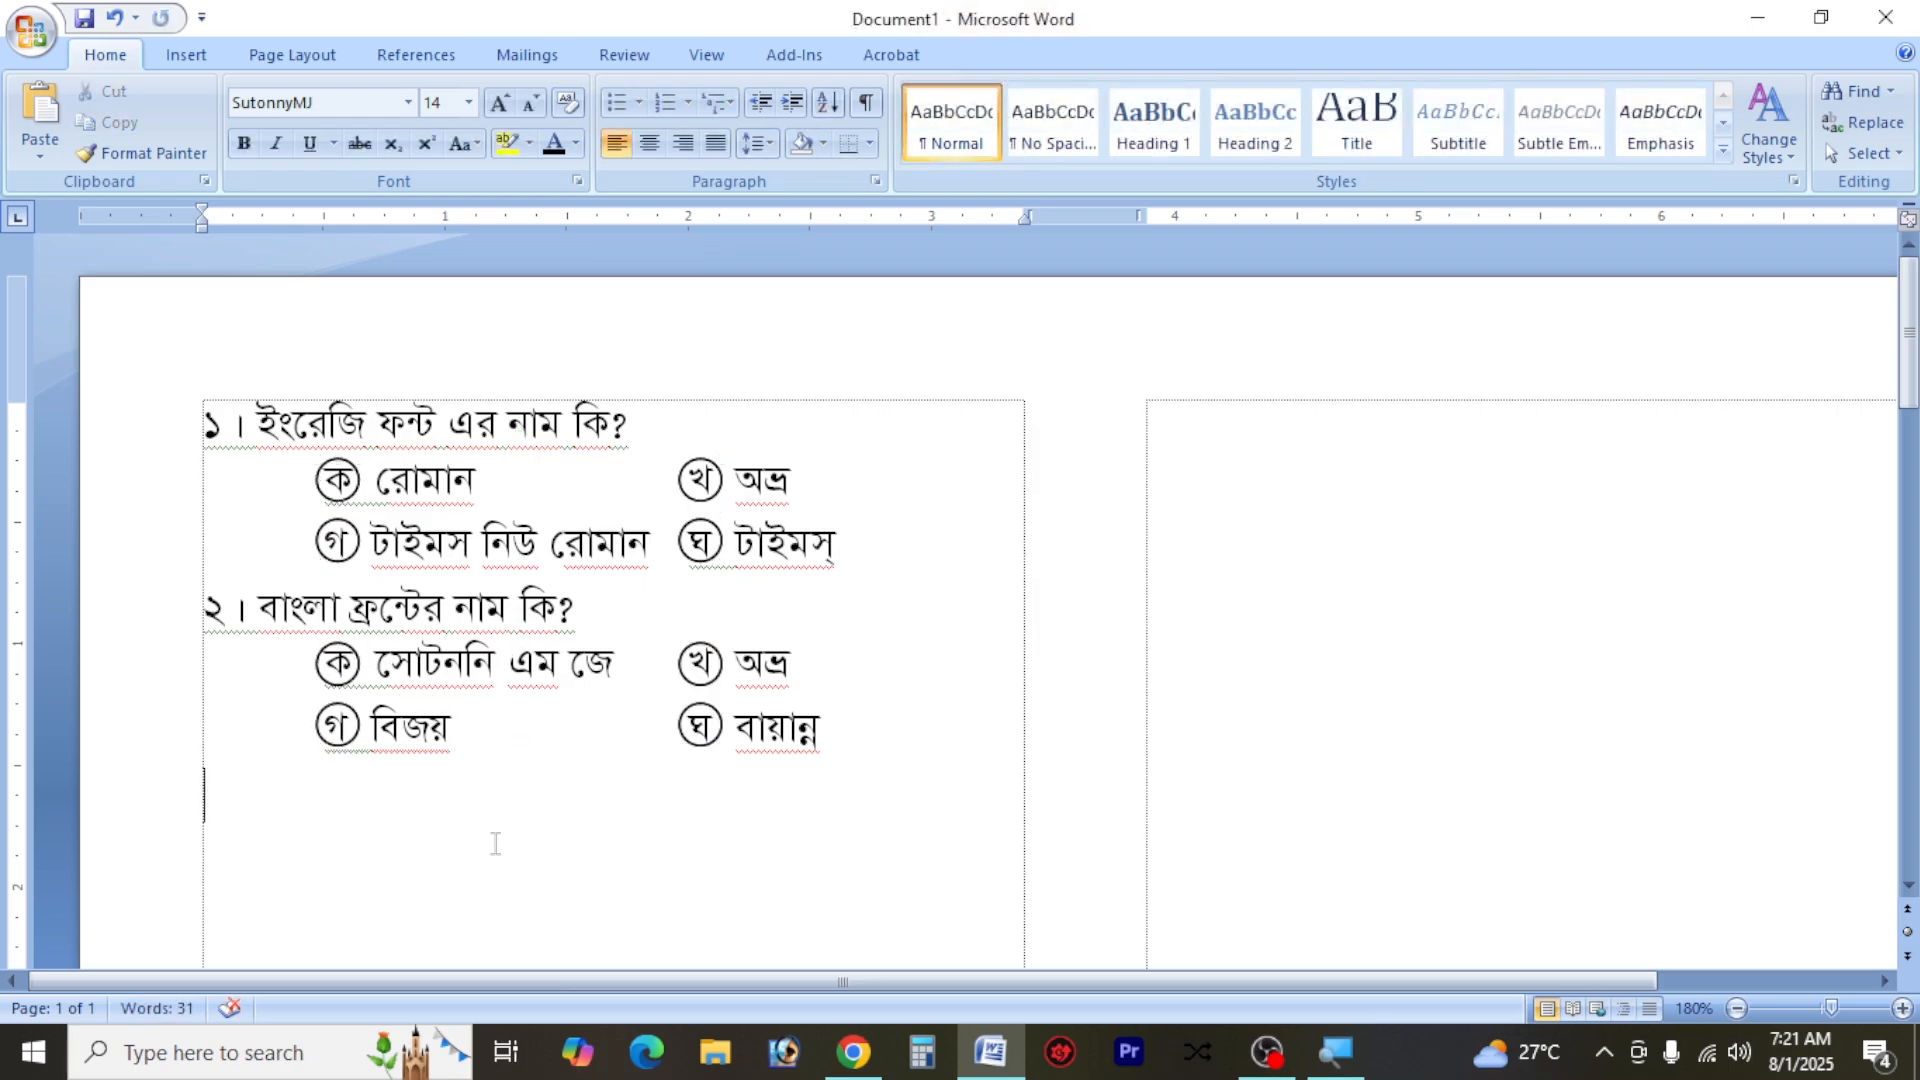
pyautogui.write('৩।')
pyautogui.write('প্যাে')
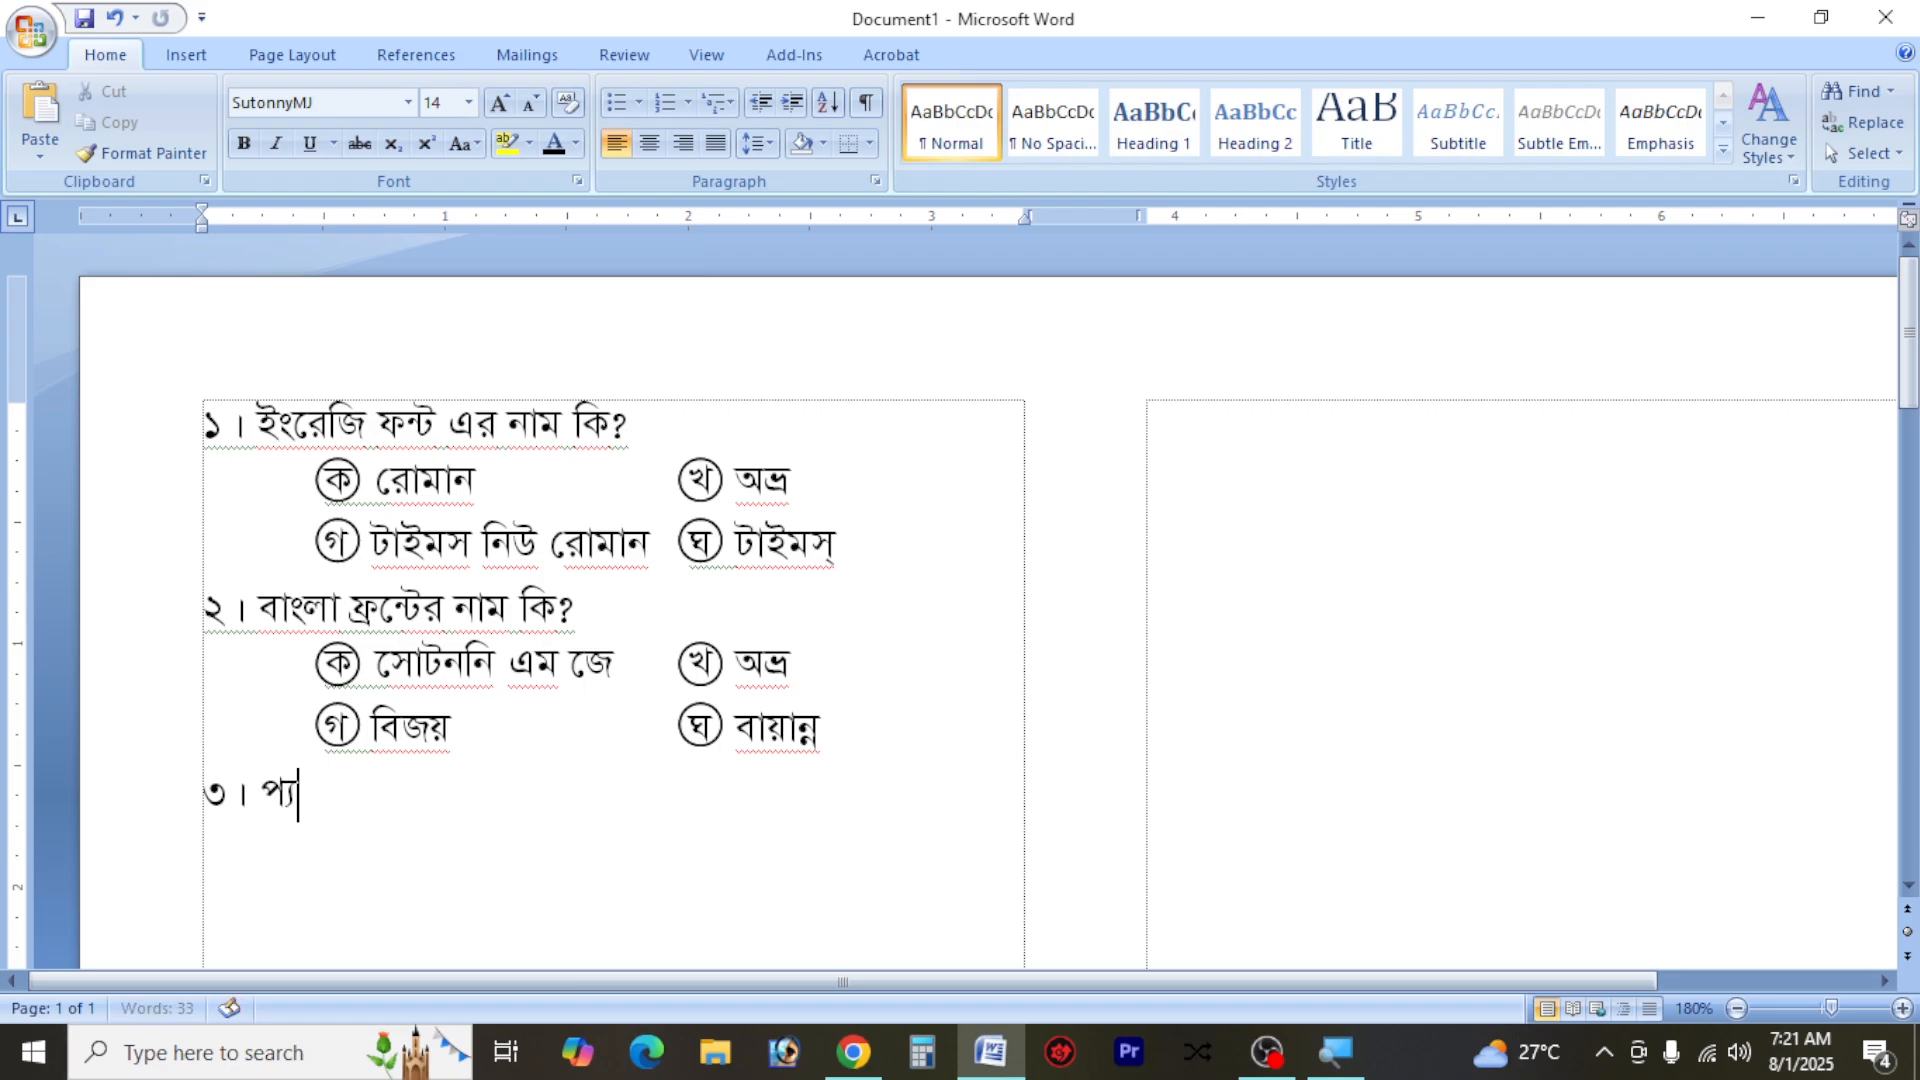
pyautogui.write('রগ্রাপ')
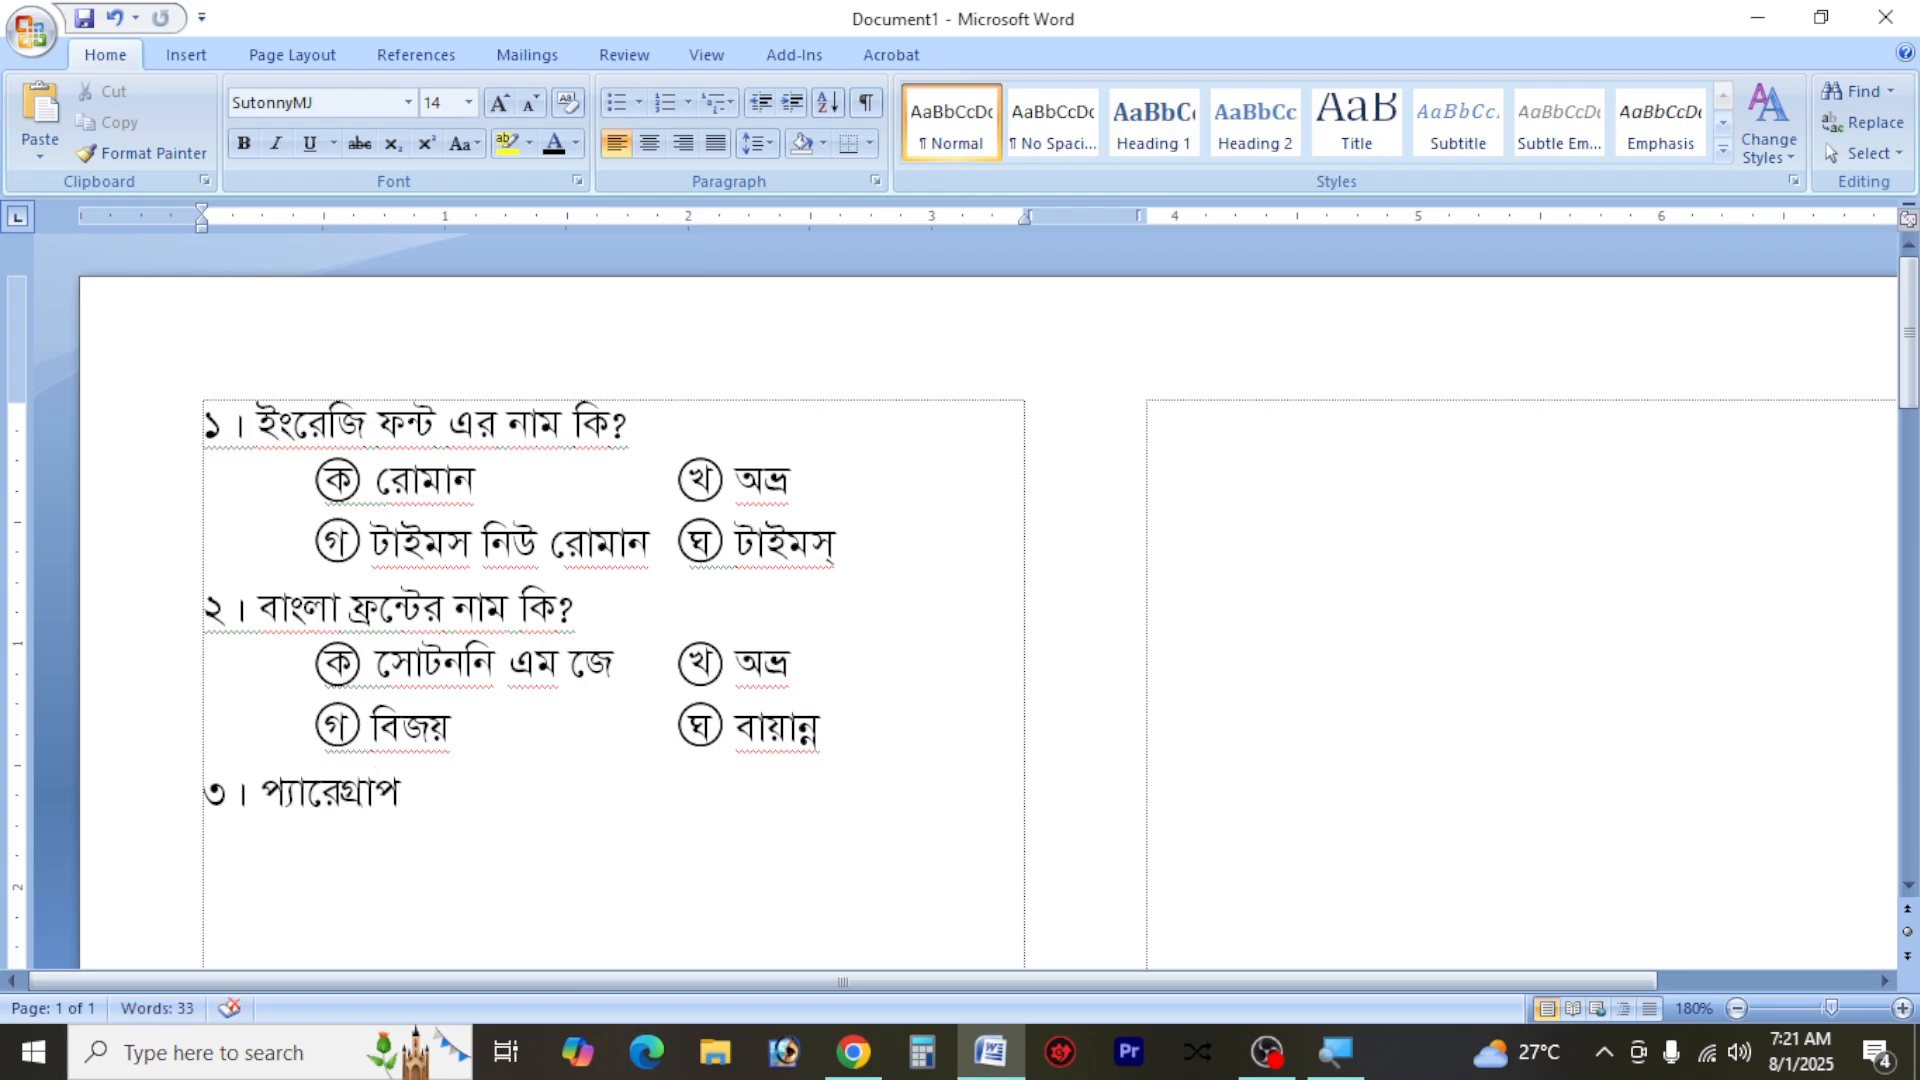
pyautogui.write('স্ ে')
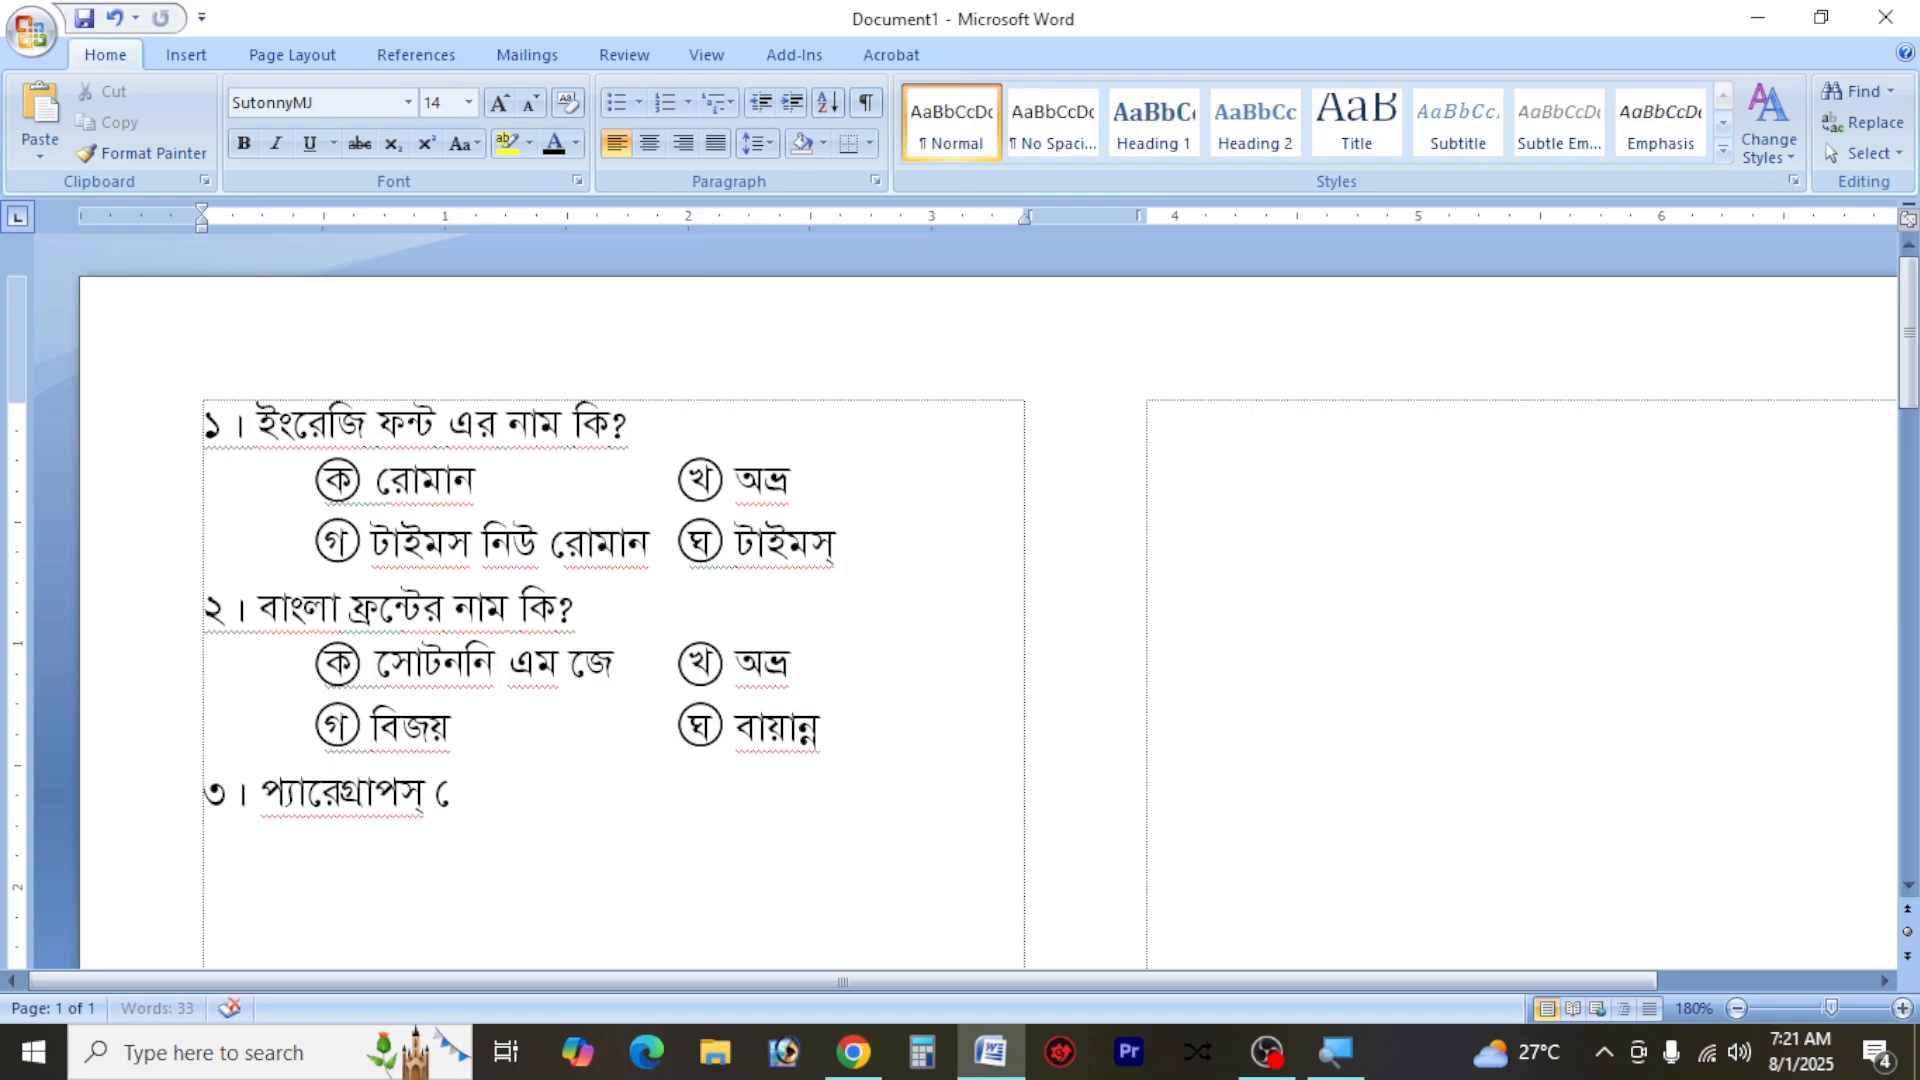
pyautogui.write('কান েমন')
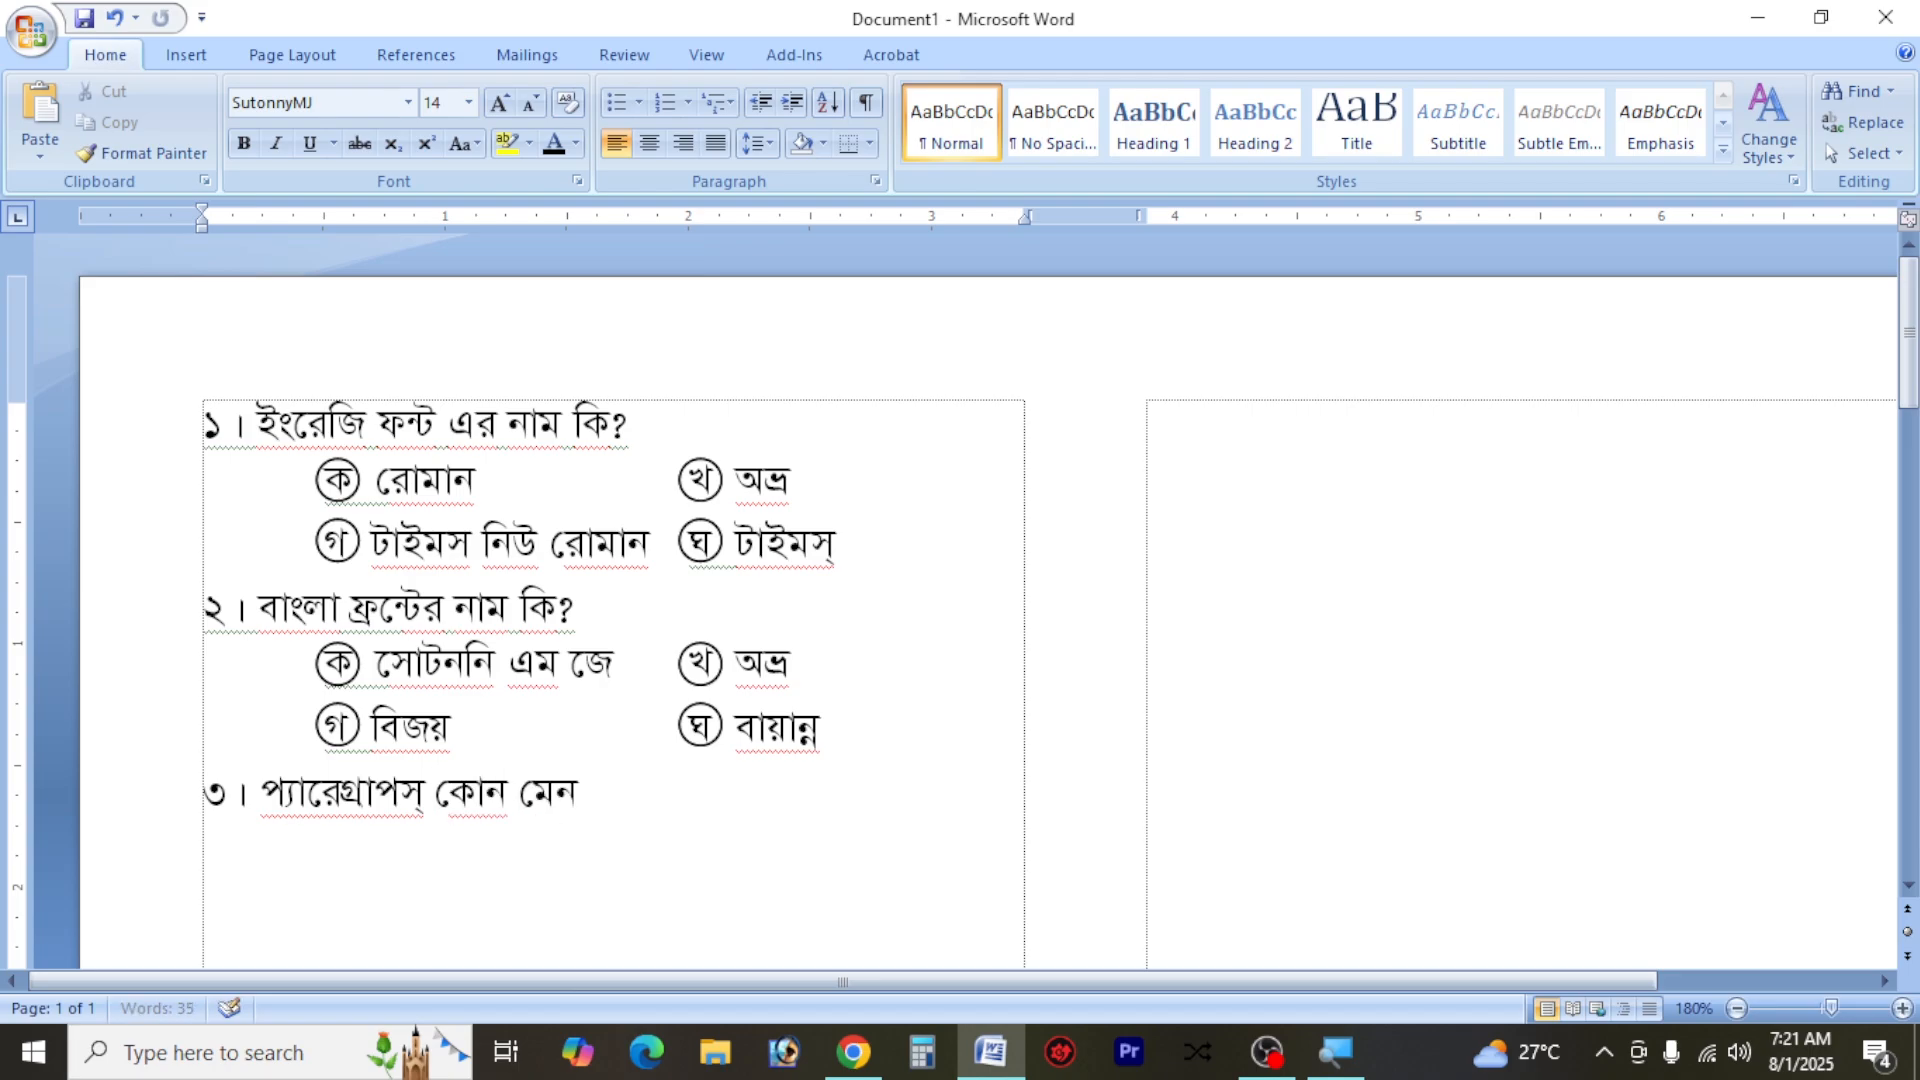
pyautogui.write('ুেত থােক')
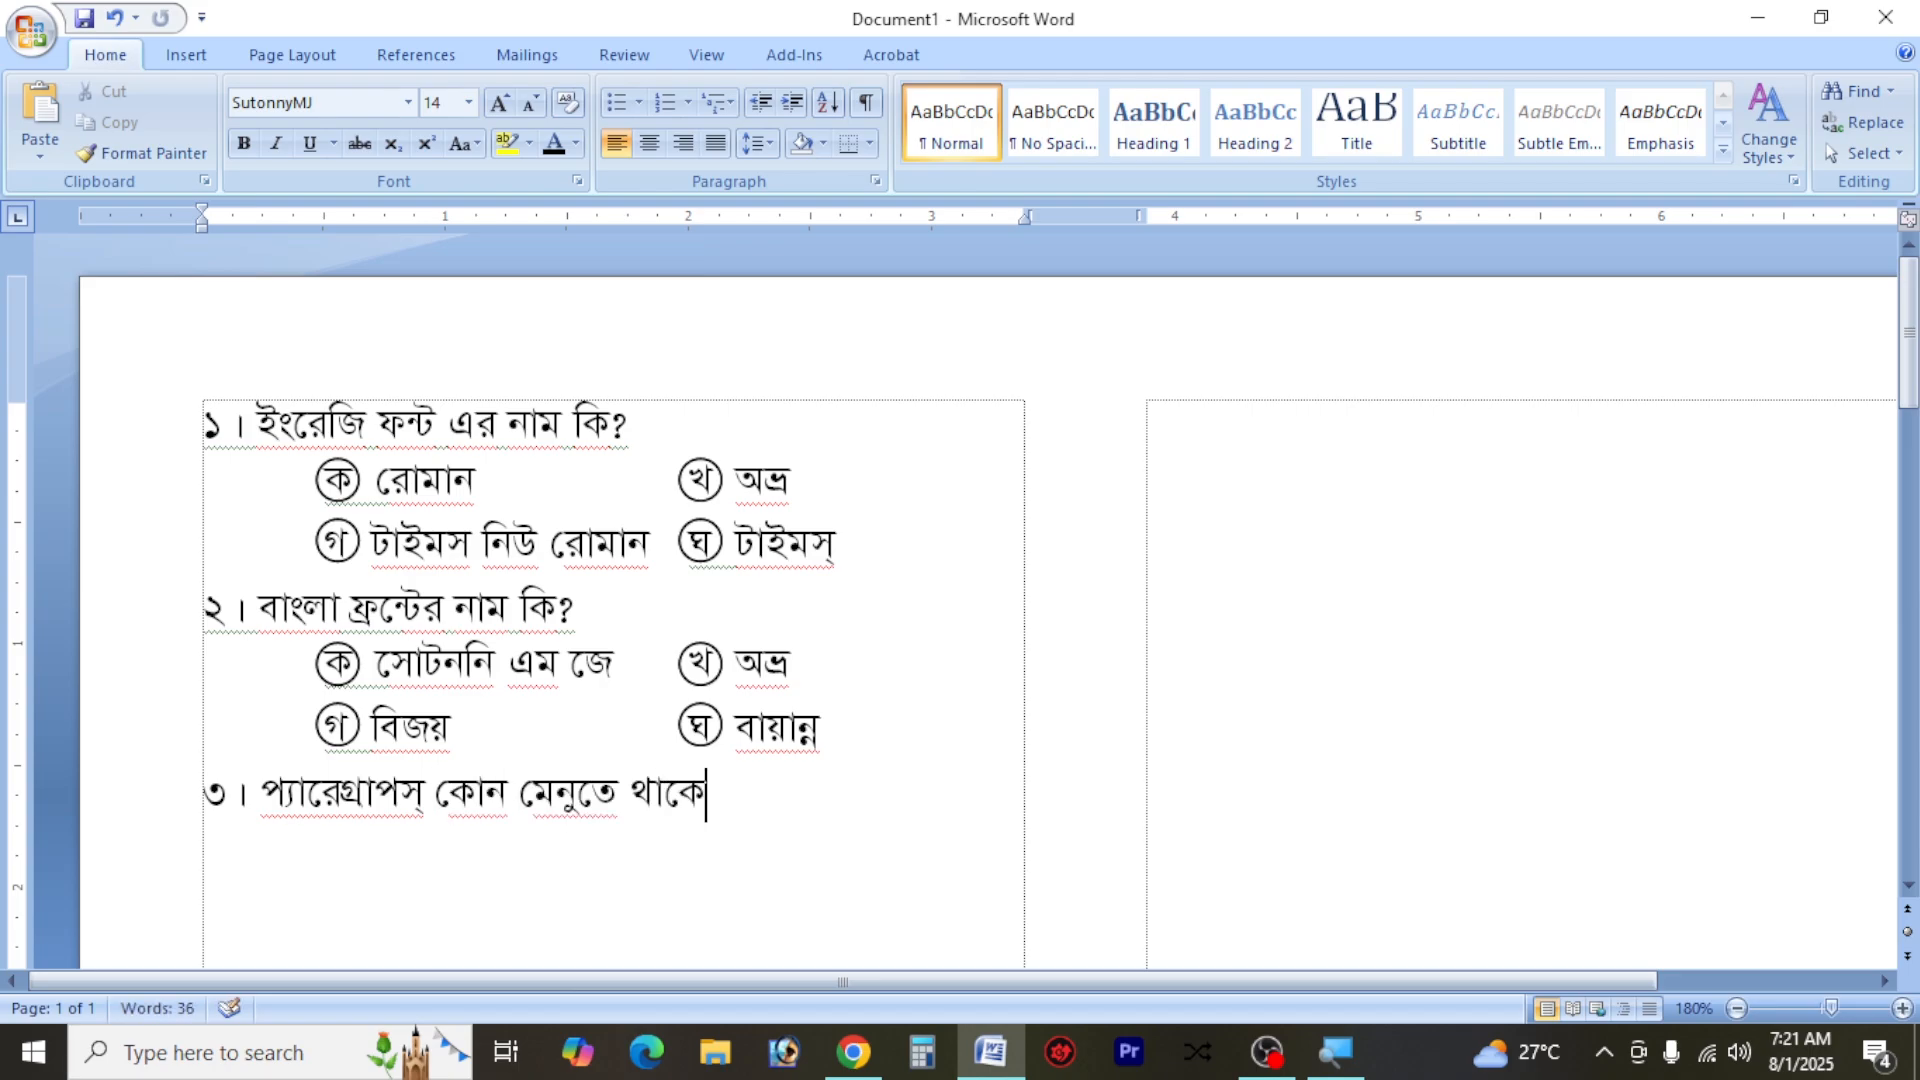
pyautogui.write('?')
# Copy the two answer-option lines of question ২ onto a new line below question ৩
pyautogui.moveTo(807, 735); pyautogui.dragTo(214, 686)
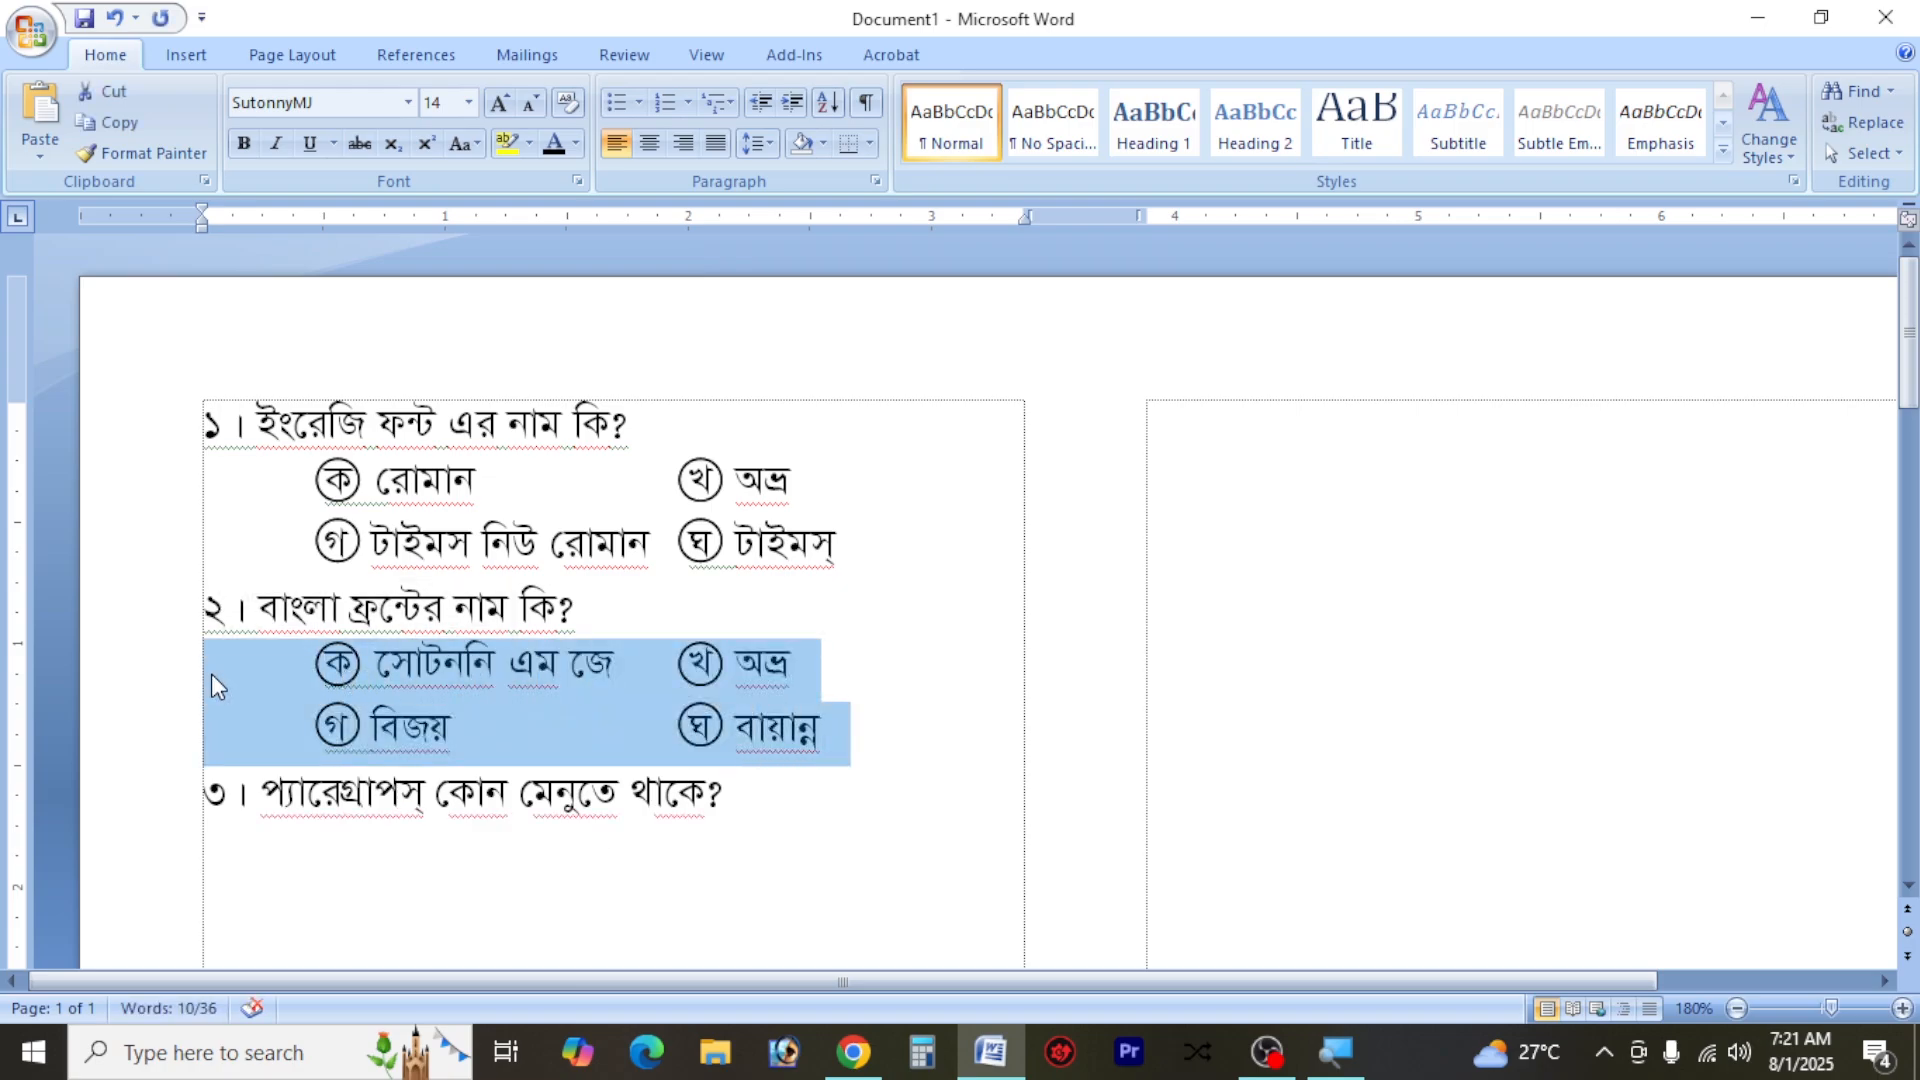
pyautogui.hotkey('ctrl', 'c')
pyautogui.hotkey('ctrl', 'End')
pyautogui.hotkey('ctrl', 'v')
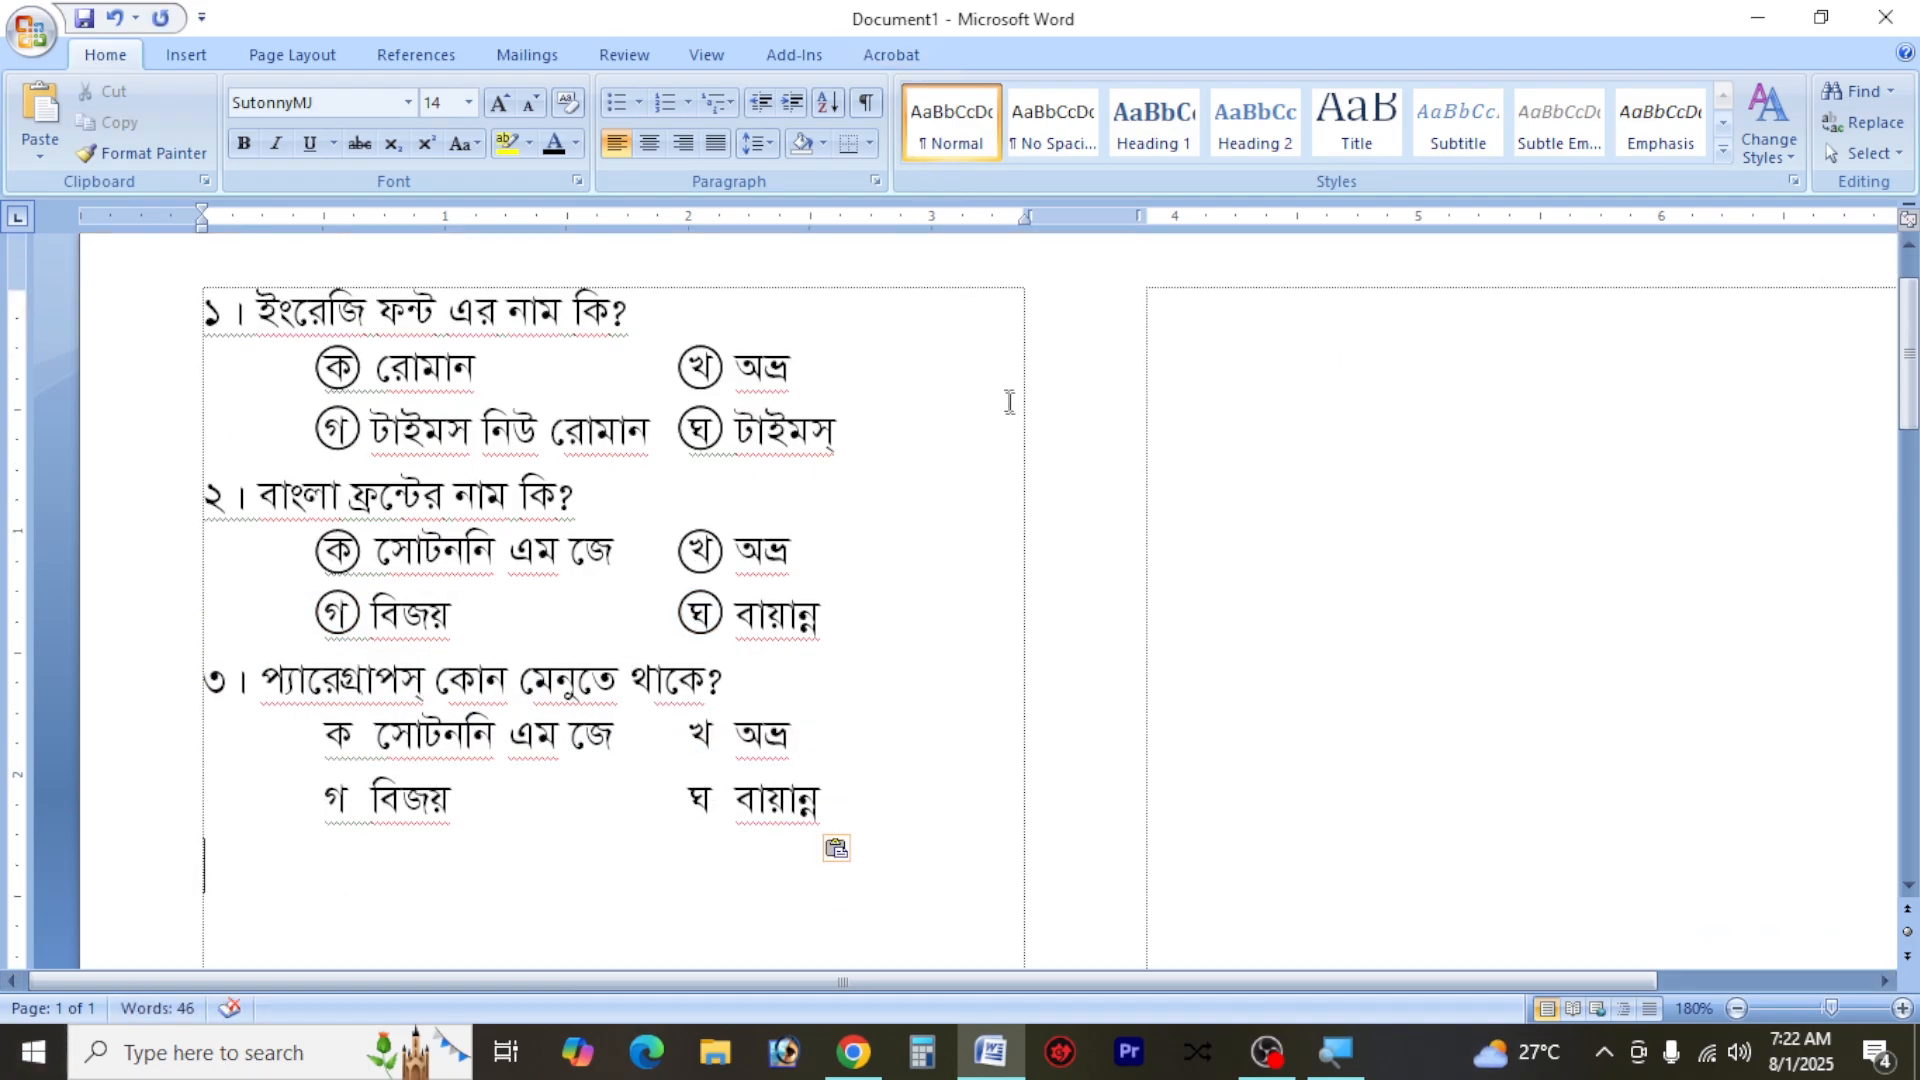
# Switch to Chrome and run a Google search for "mcq front download" in a new tab
pyautogui.click(878, 1060)
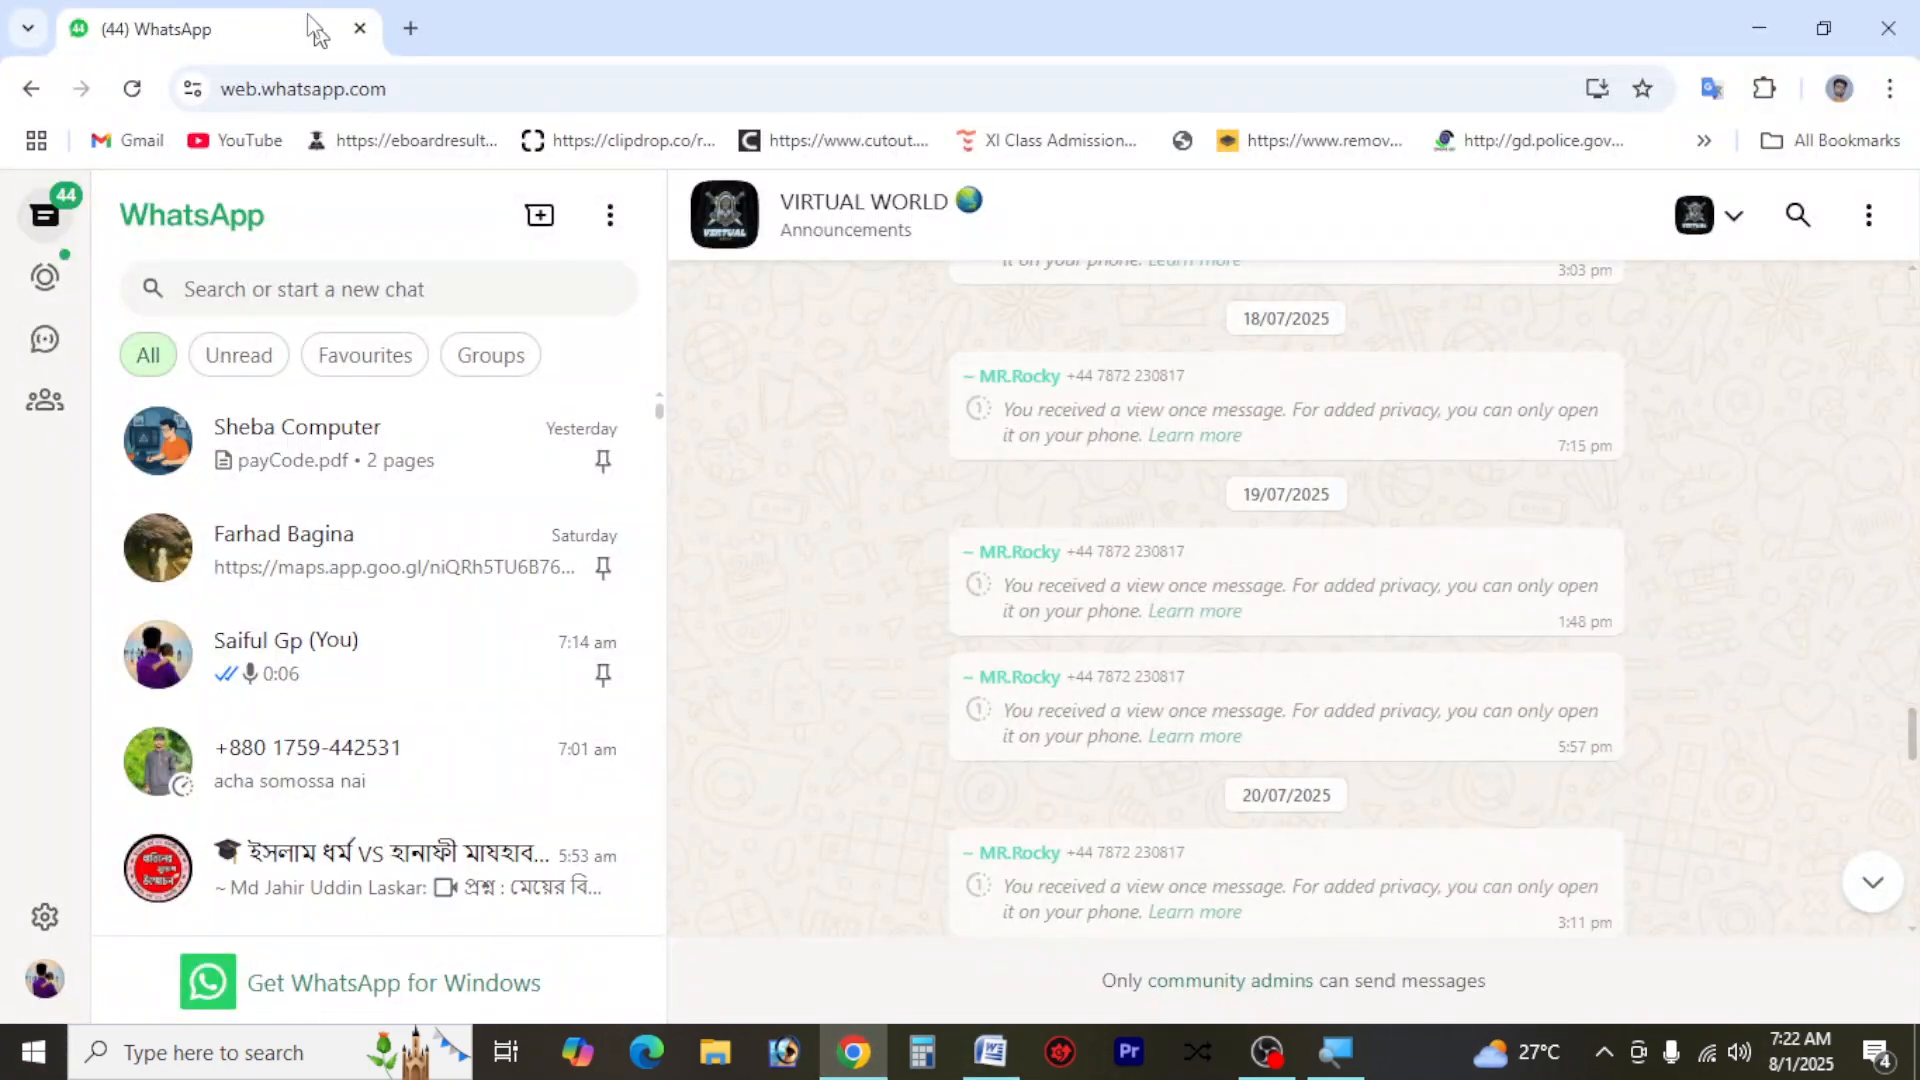
pyautogui.hotkey('ctrl', 't')
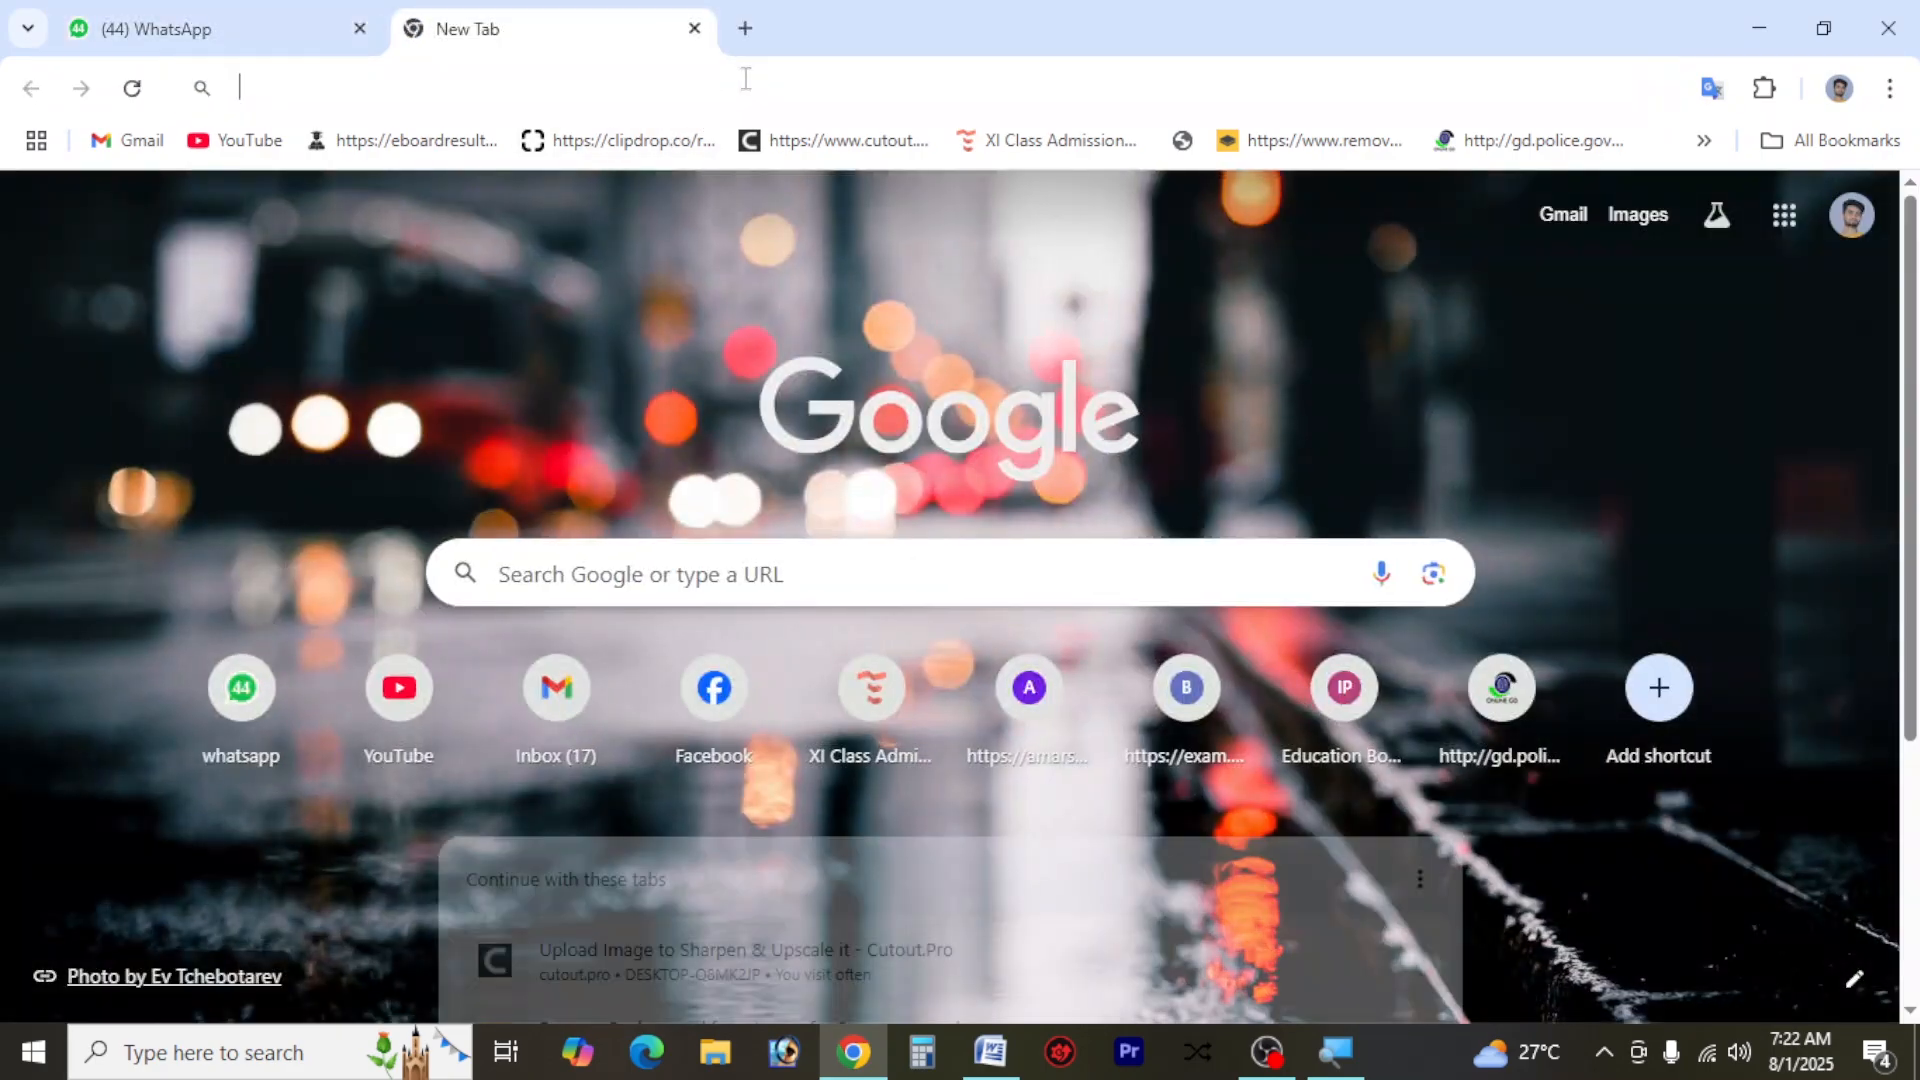
pyautogui.click(745, 78)
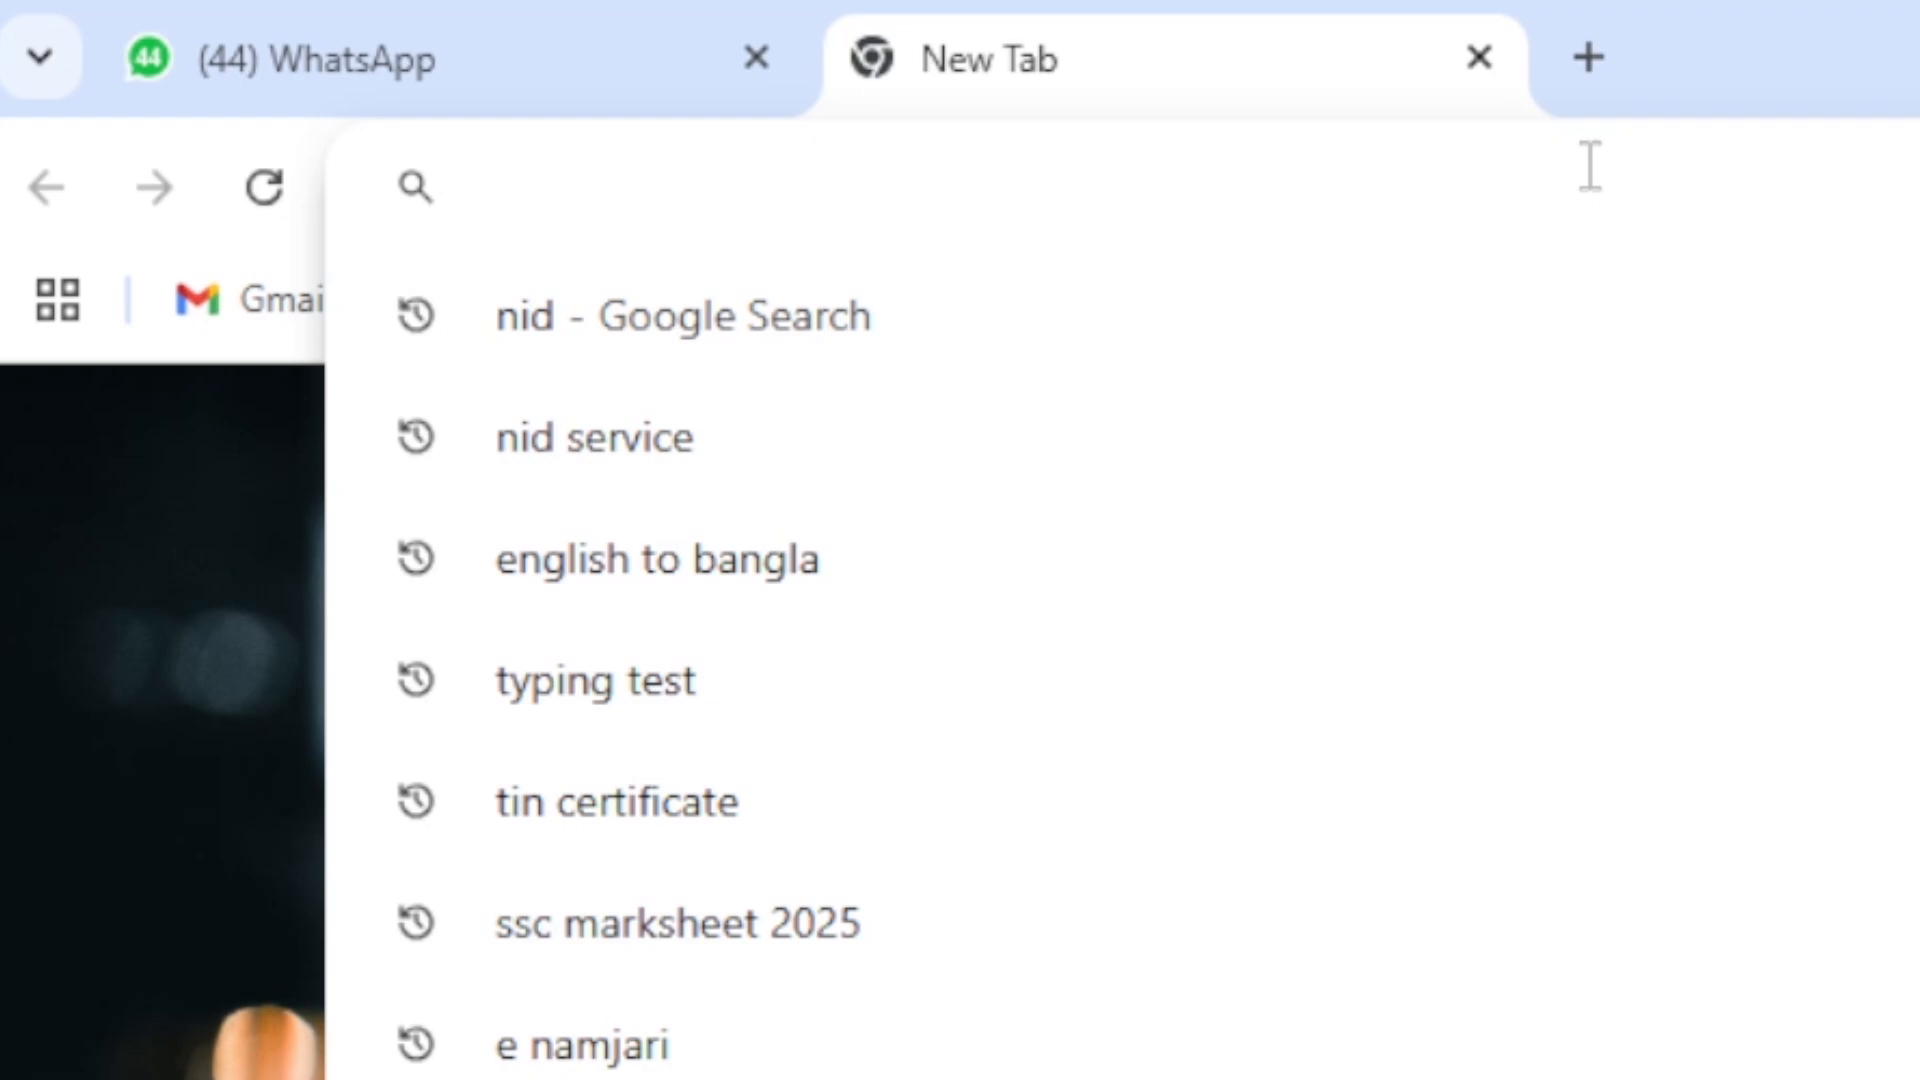
pyautogui.write('m')
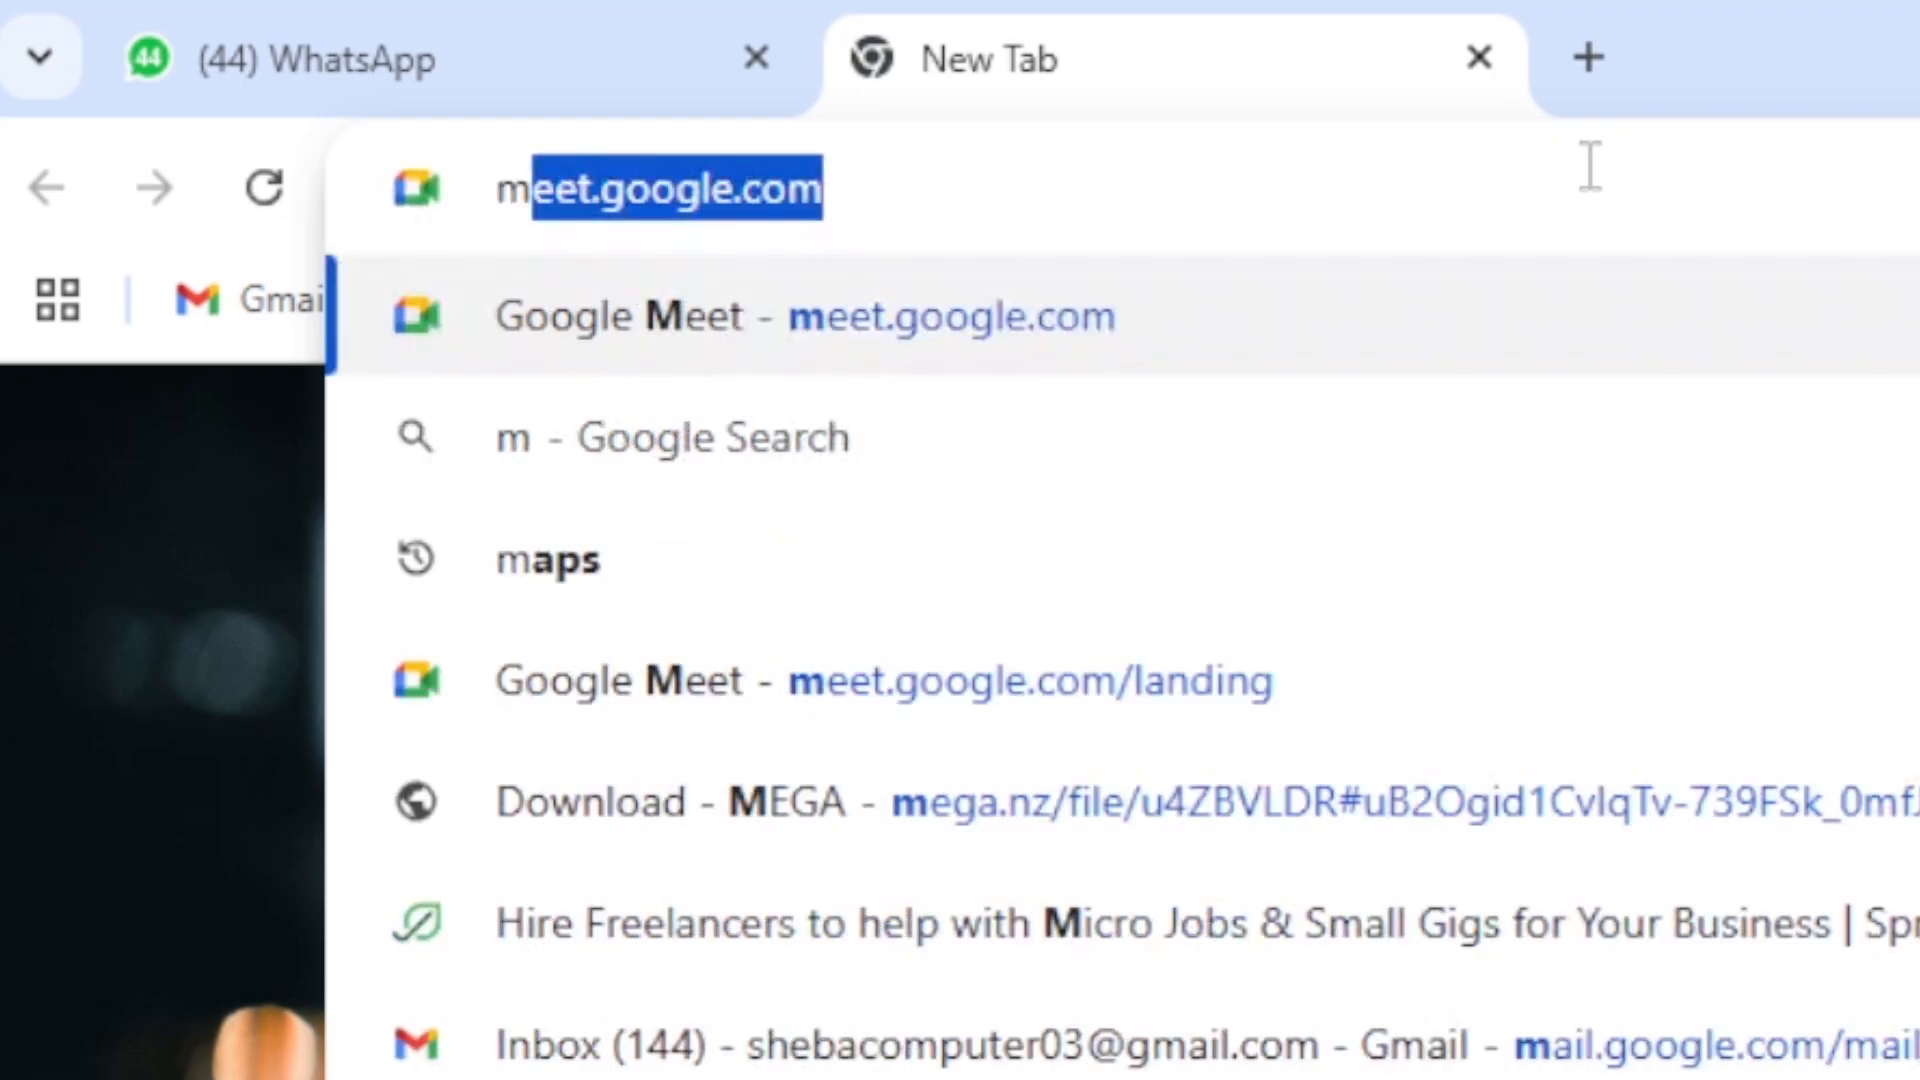
pyautogui.write('cq')
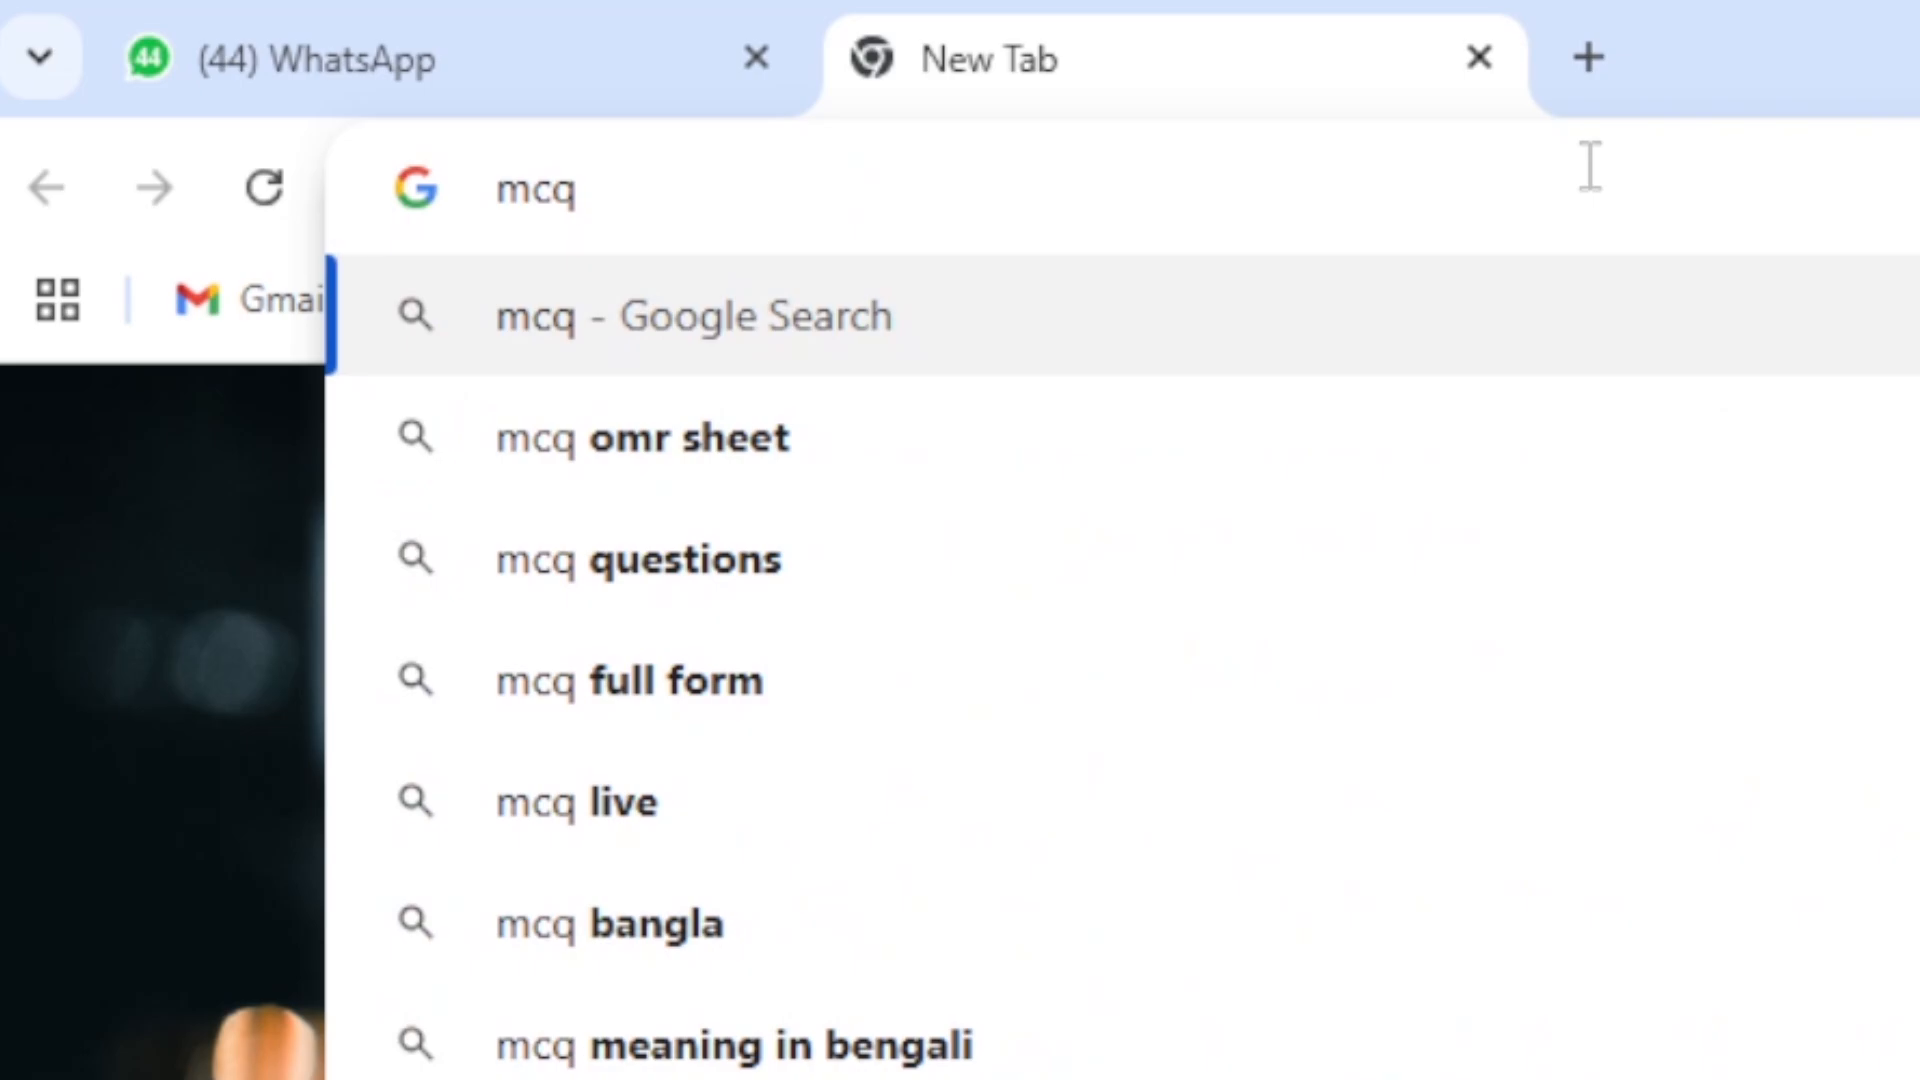
pyautogui.write(' front')
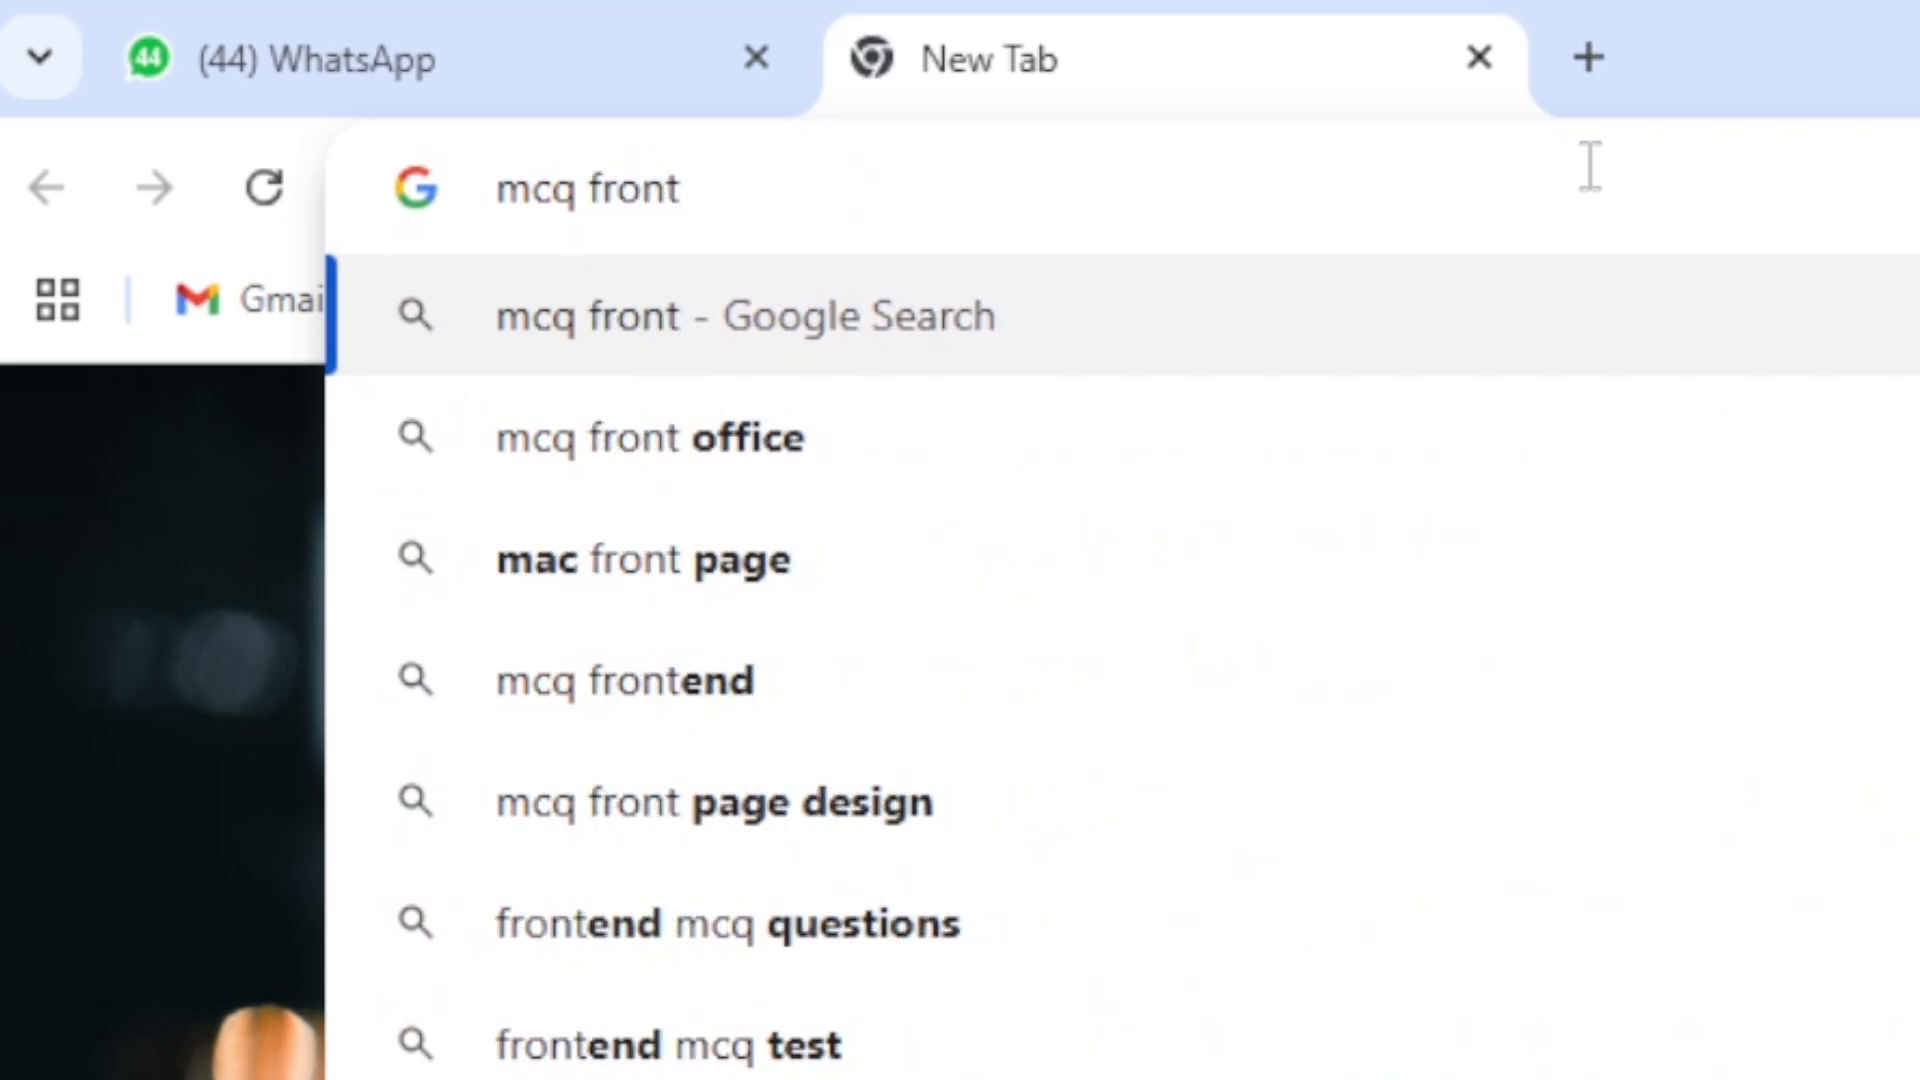
pyautogui.write(' do')
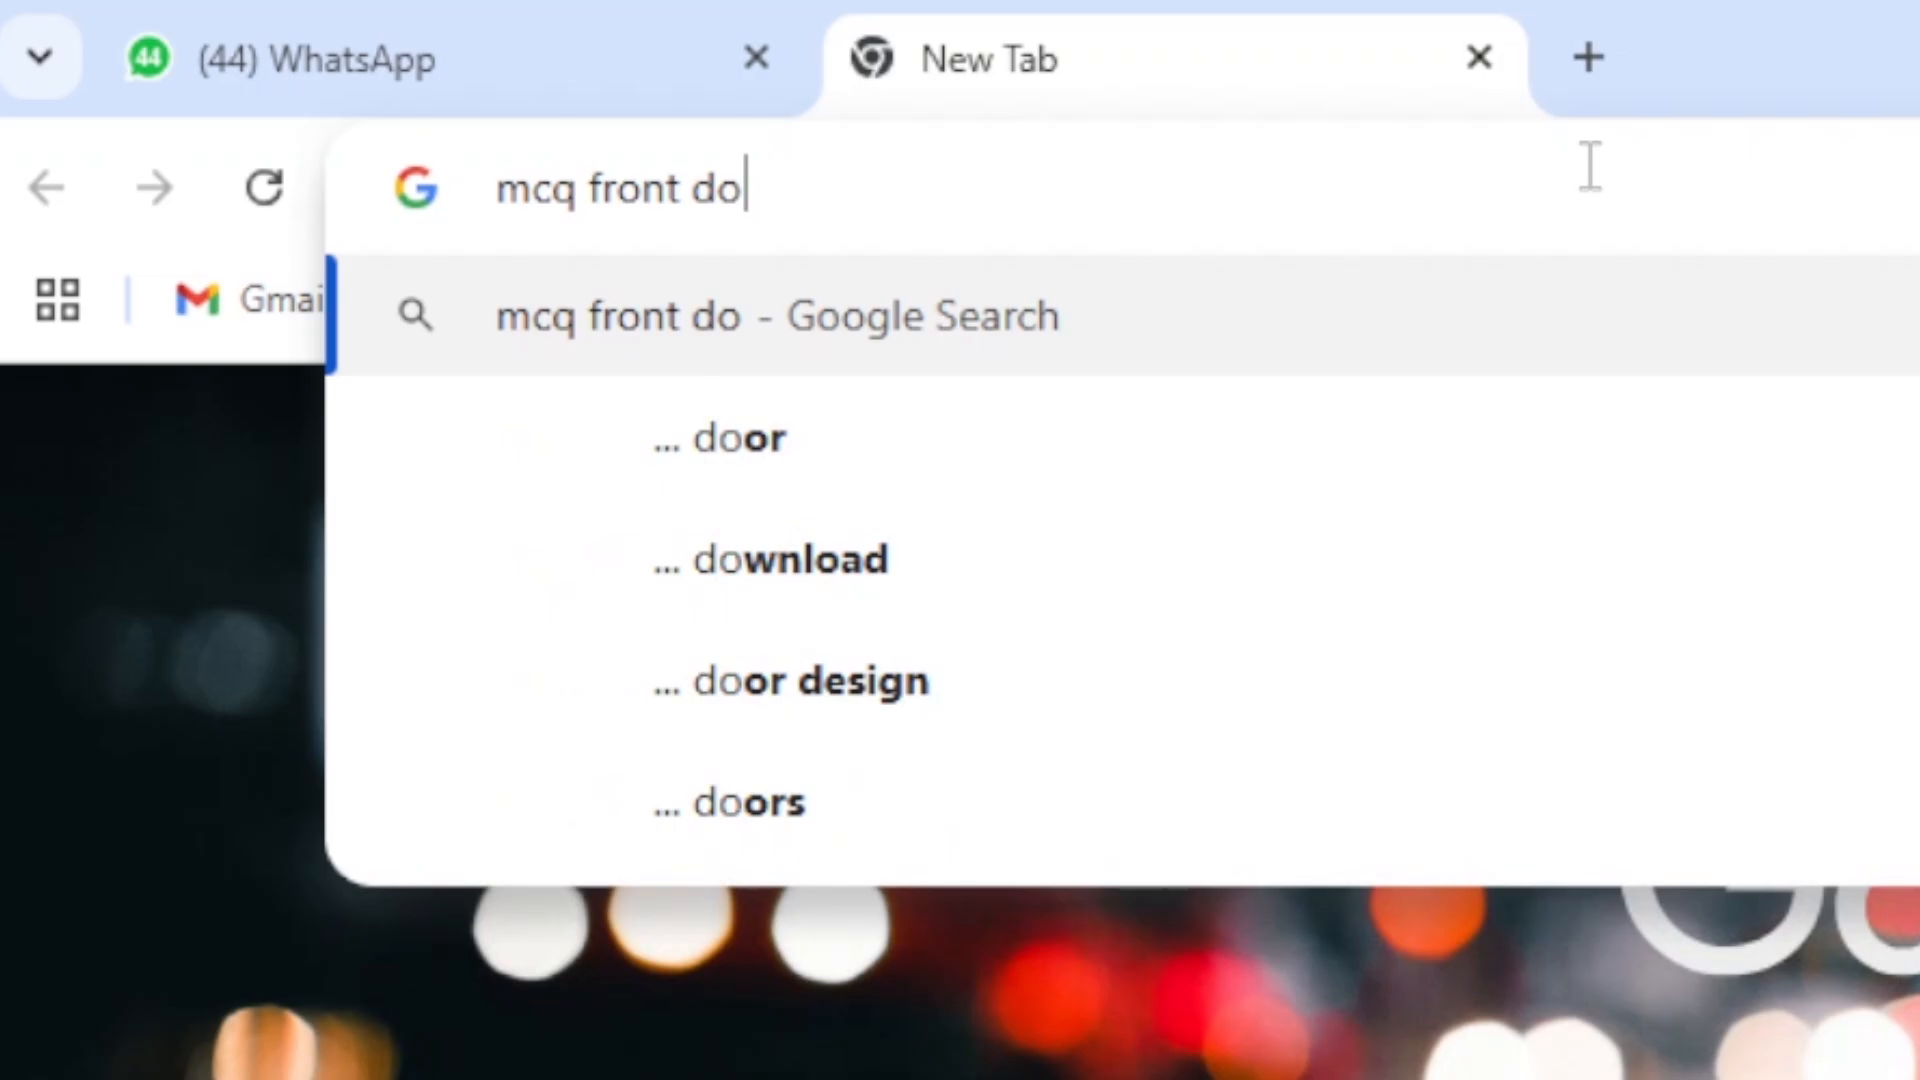
pyautogui.click(1041, 557)
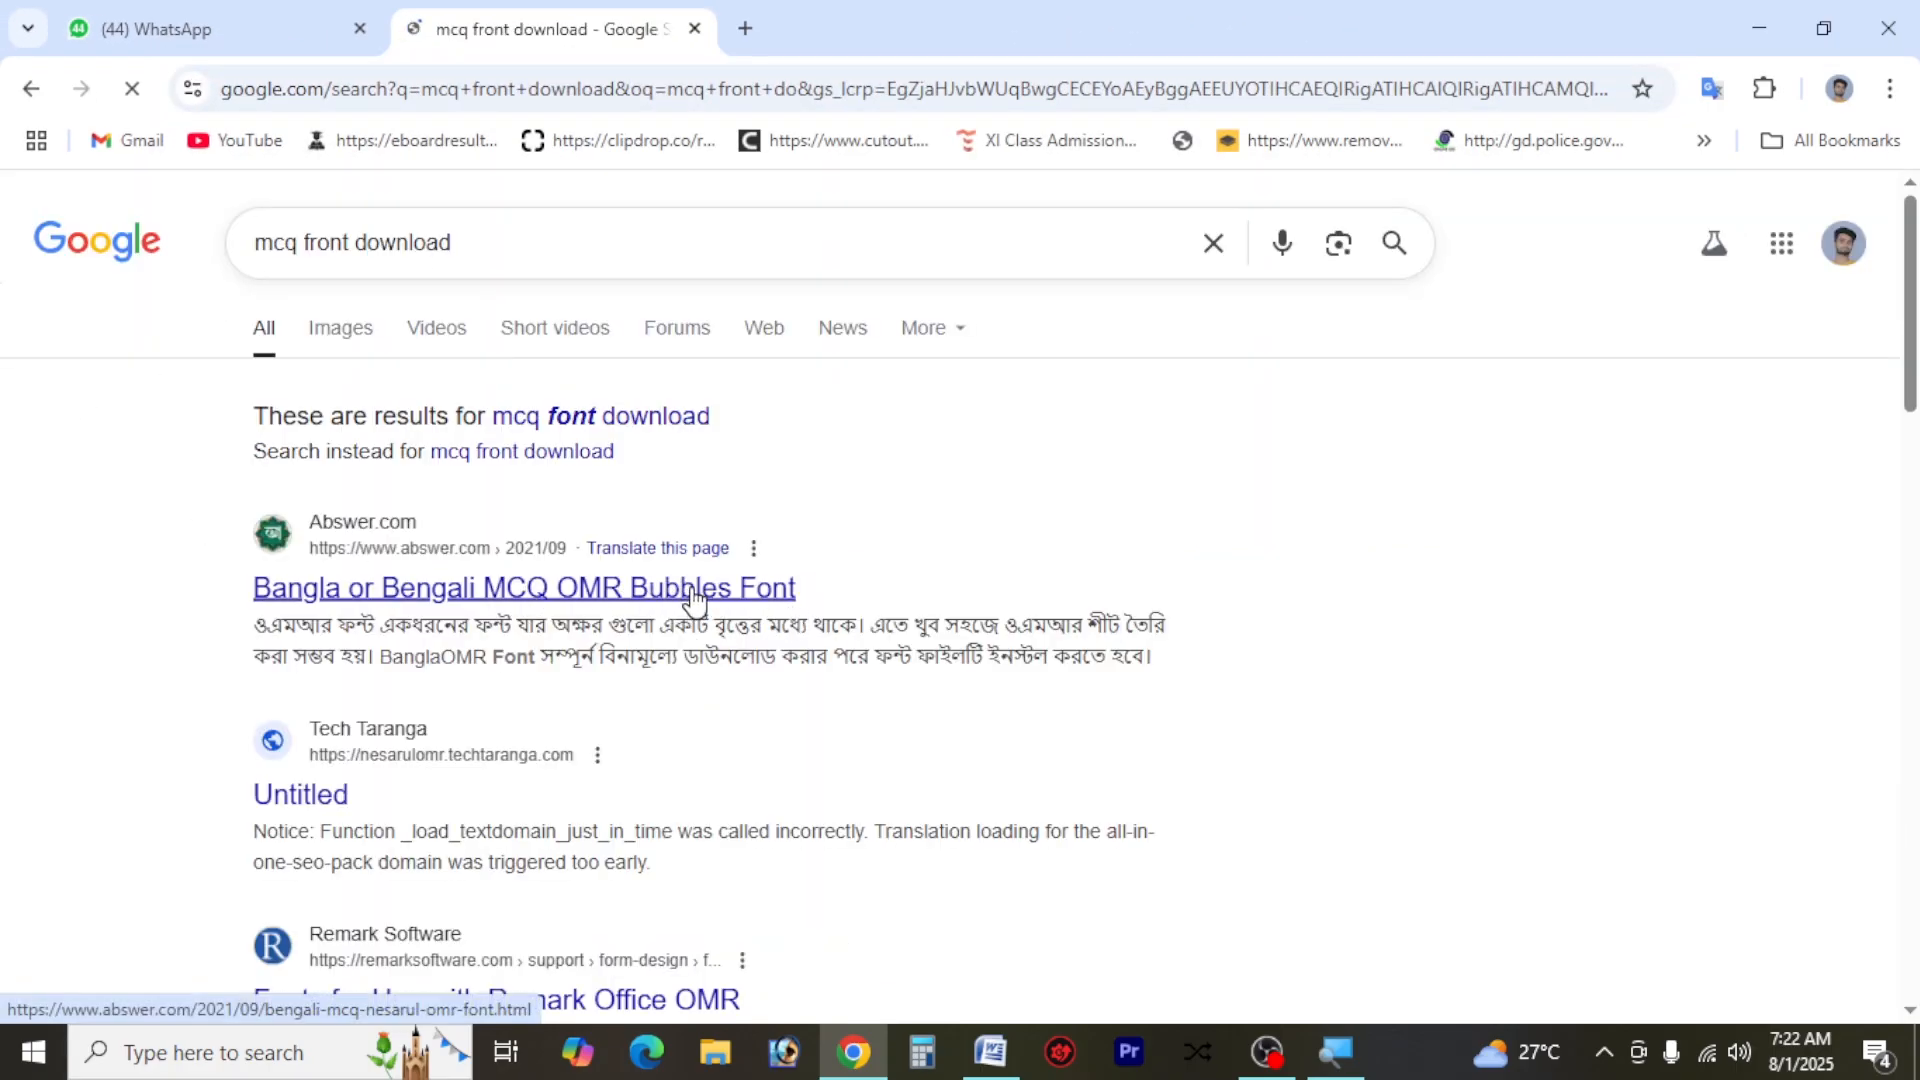
# Open the Abswer.com result "Bangla or Bengali MCQ OMR Bubbles Font" in a new tab and look through the results
pyautogui.rightClick(695, 598)
pyautogui.click(826, 623)
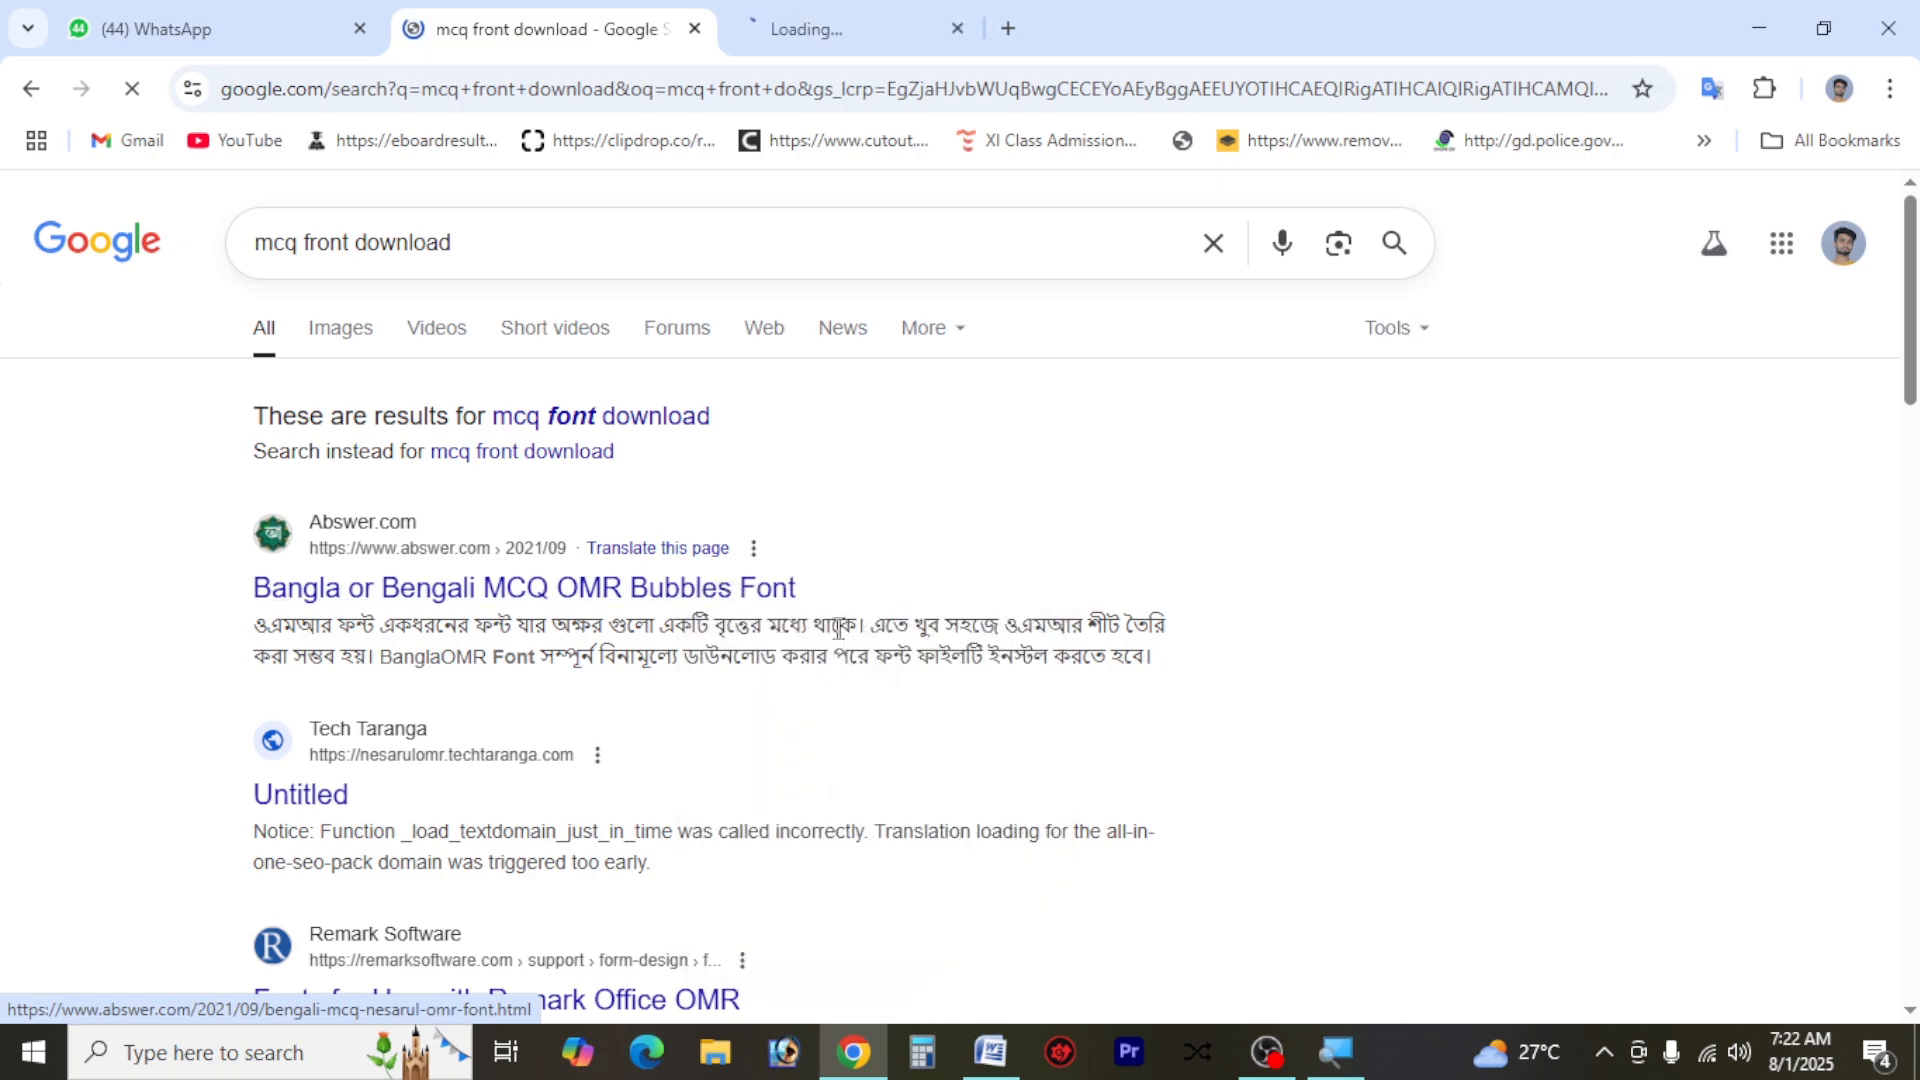
pyautogui.scroll(-3, 826, 640)
pyautogui.scroll(-2, 826, 643)
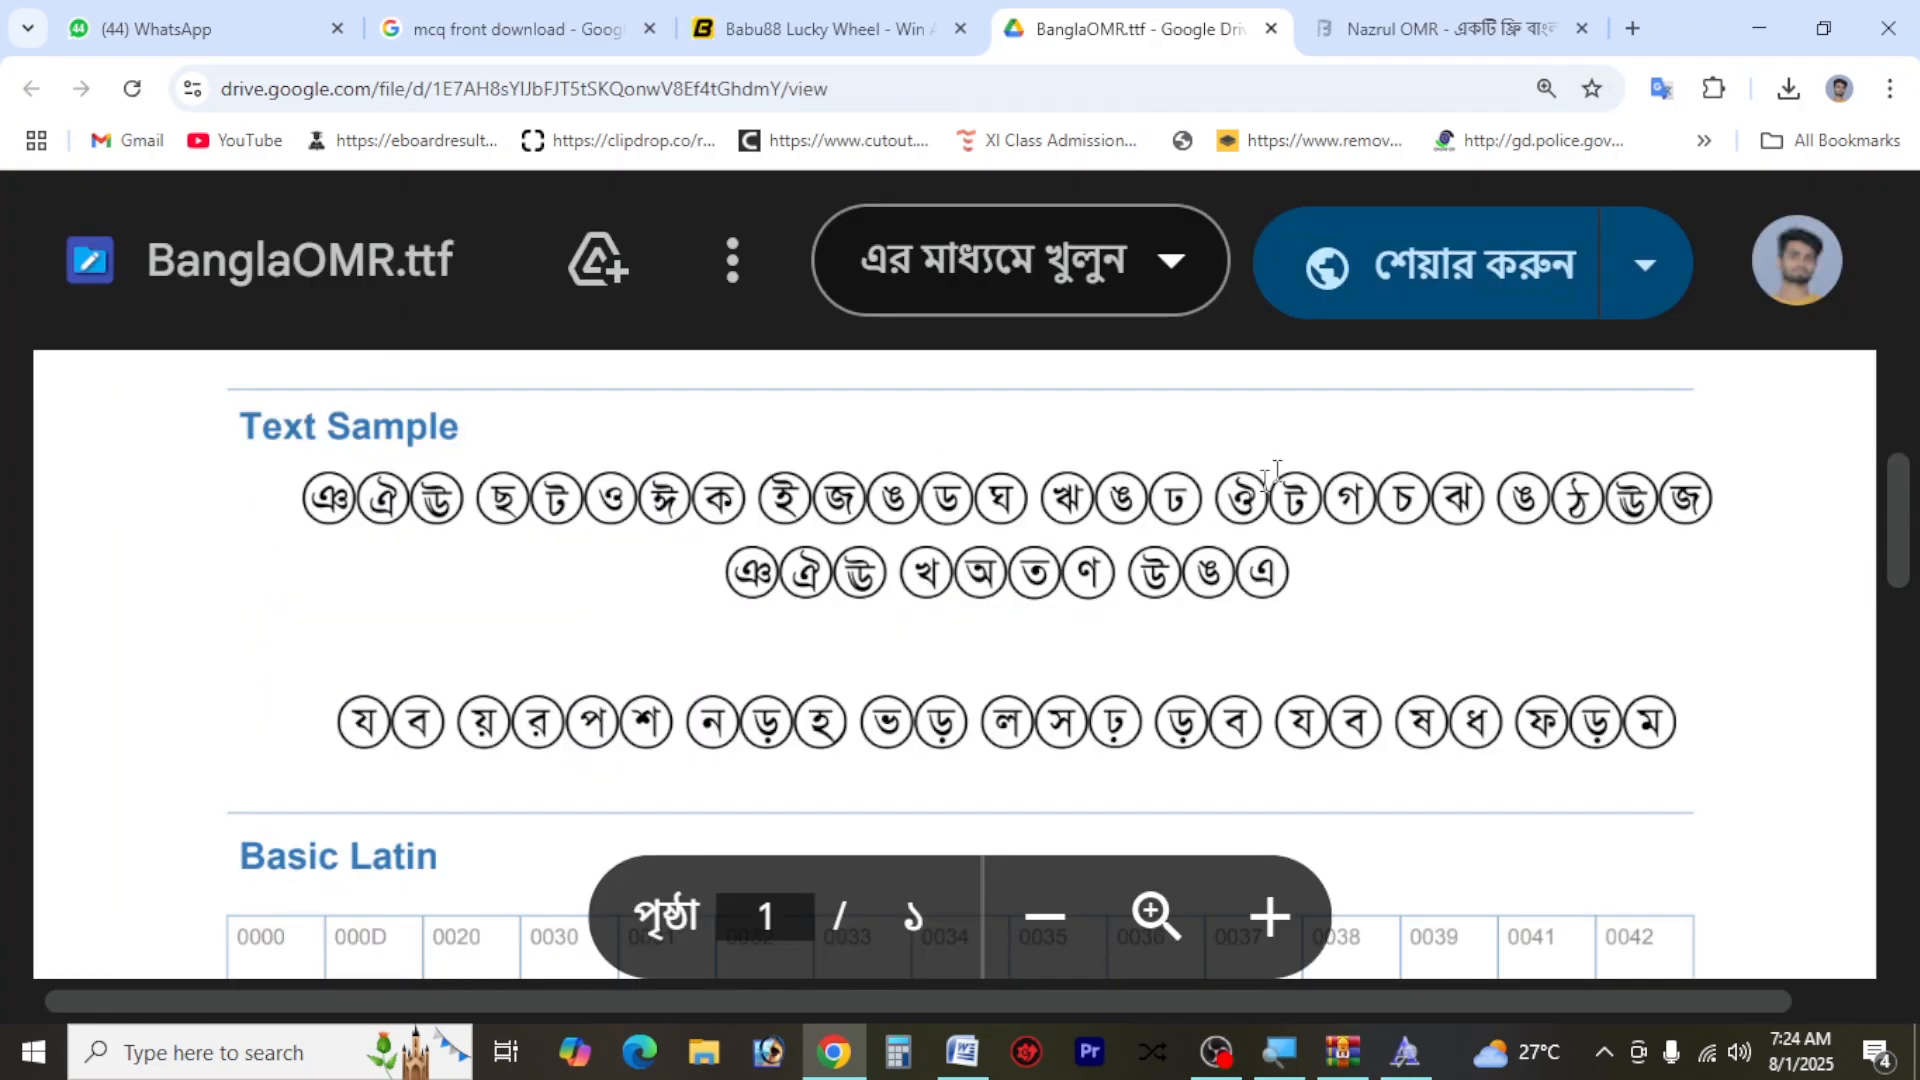
# Download the BanglaOMR.ttf font file from its Google Drive page and install the font on the computer
pyautogui.hotkey('ctrl', '-')
pyautogui.hotkey('ctrl', '-')
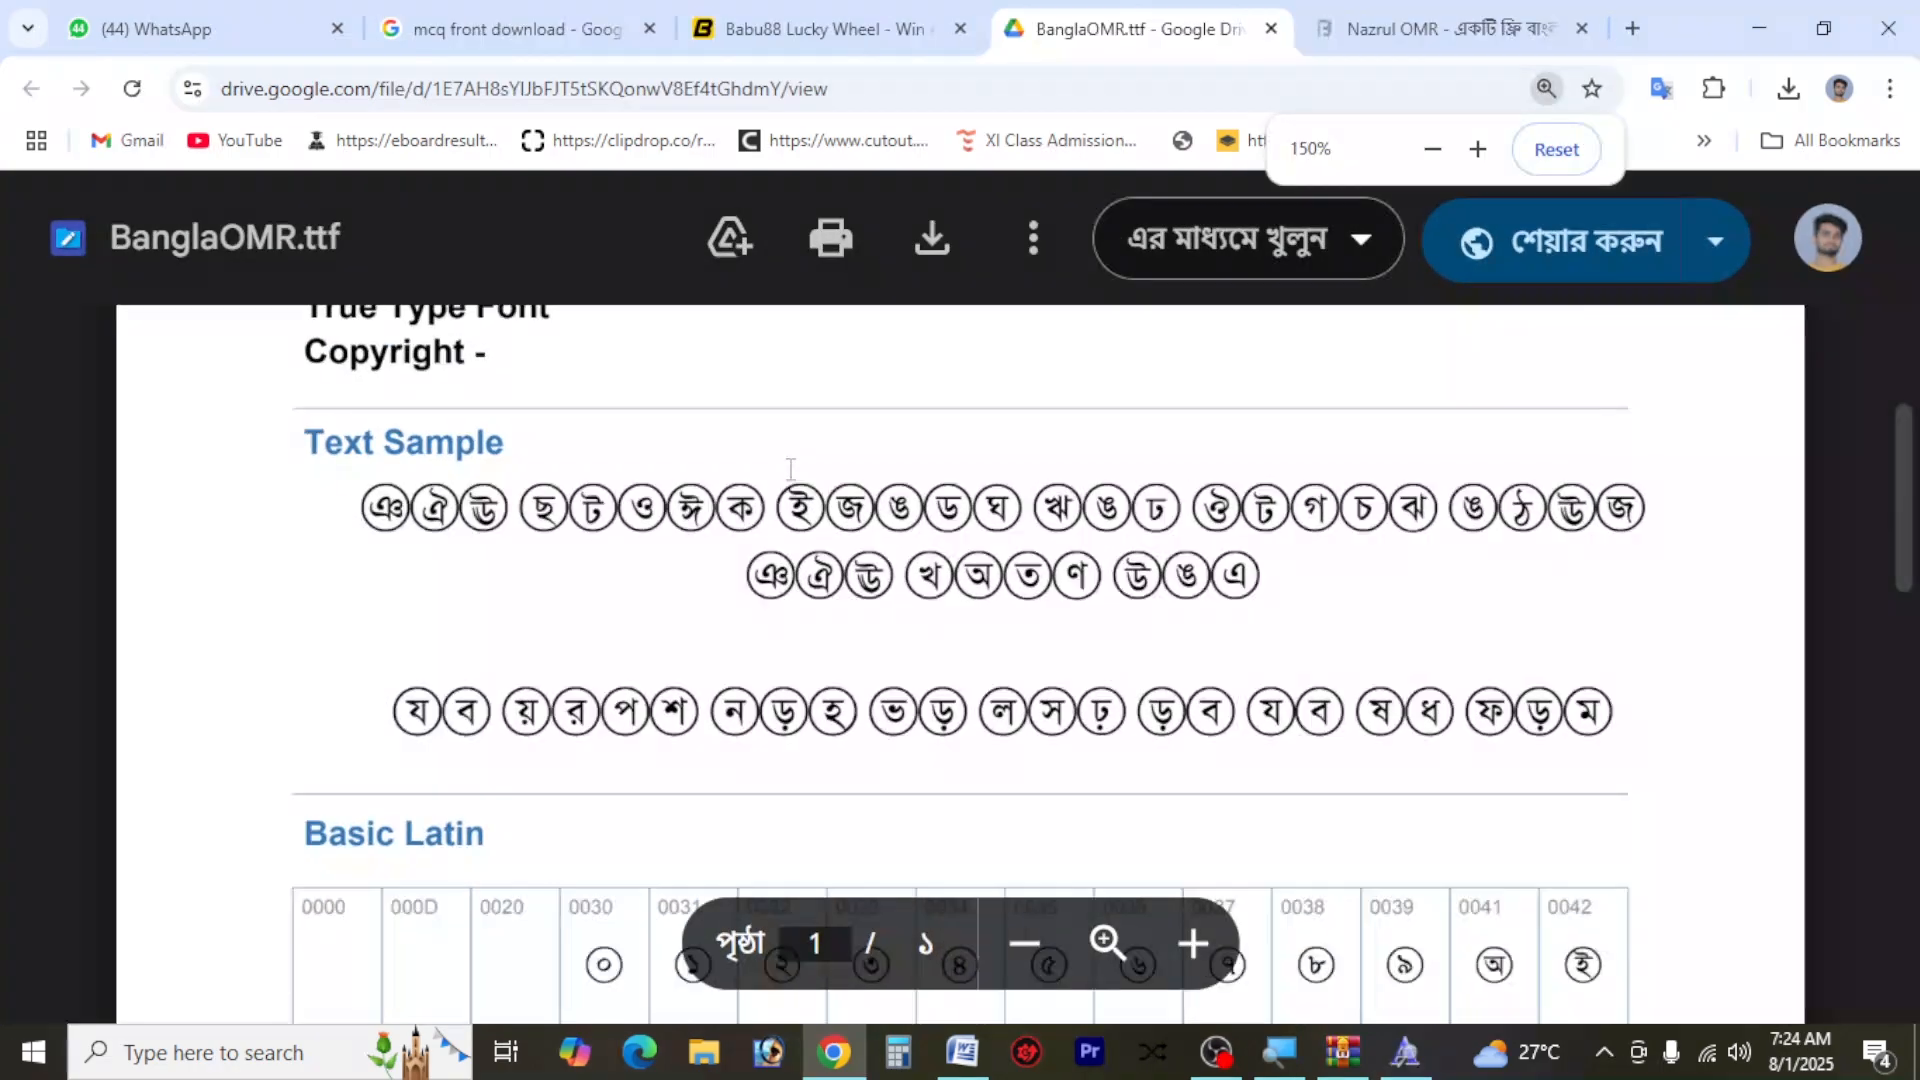
pyautogui.hotkey('ctrl', '-')
pyautogui.hotkey('ctrl', '-')
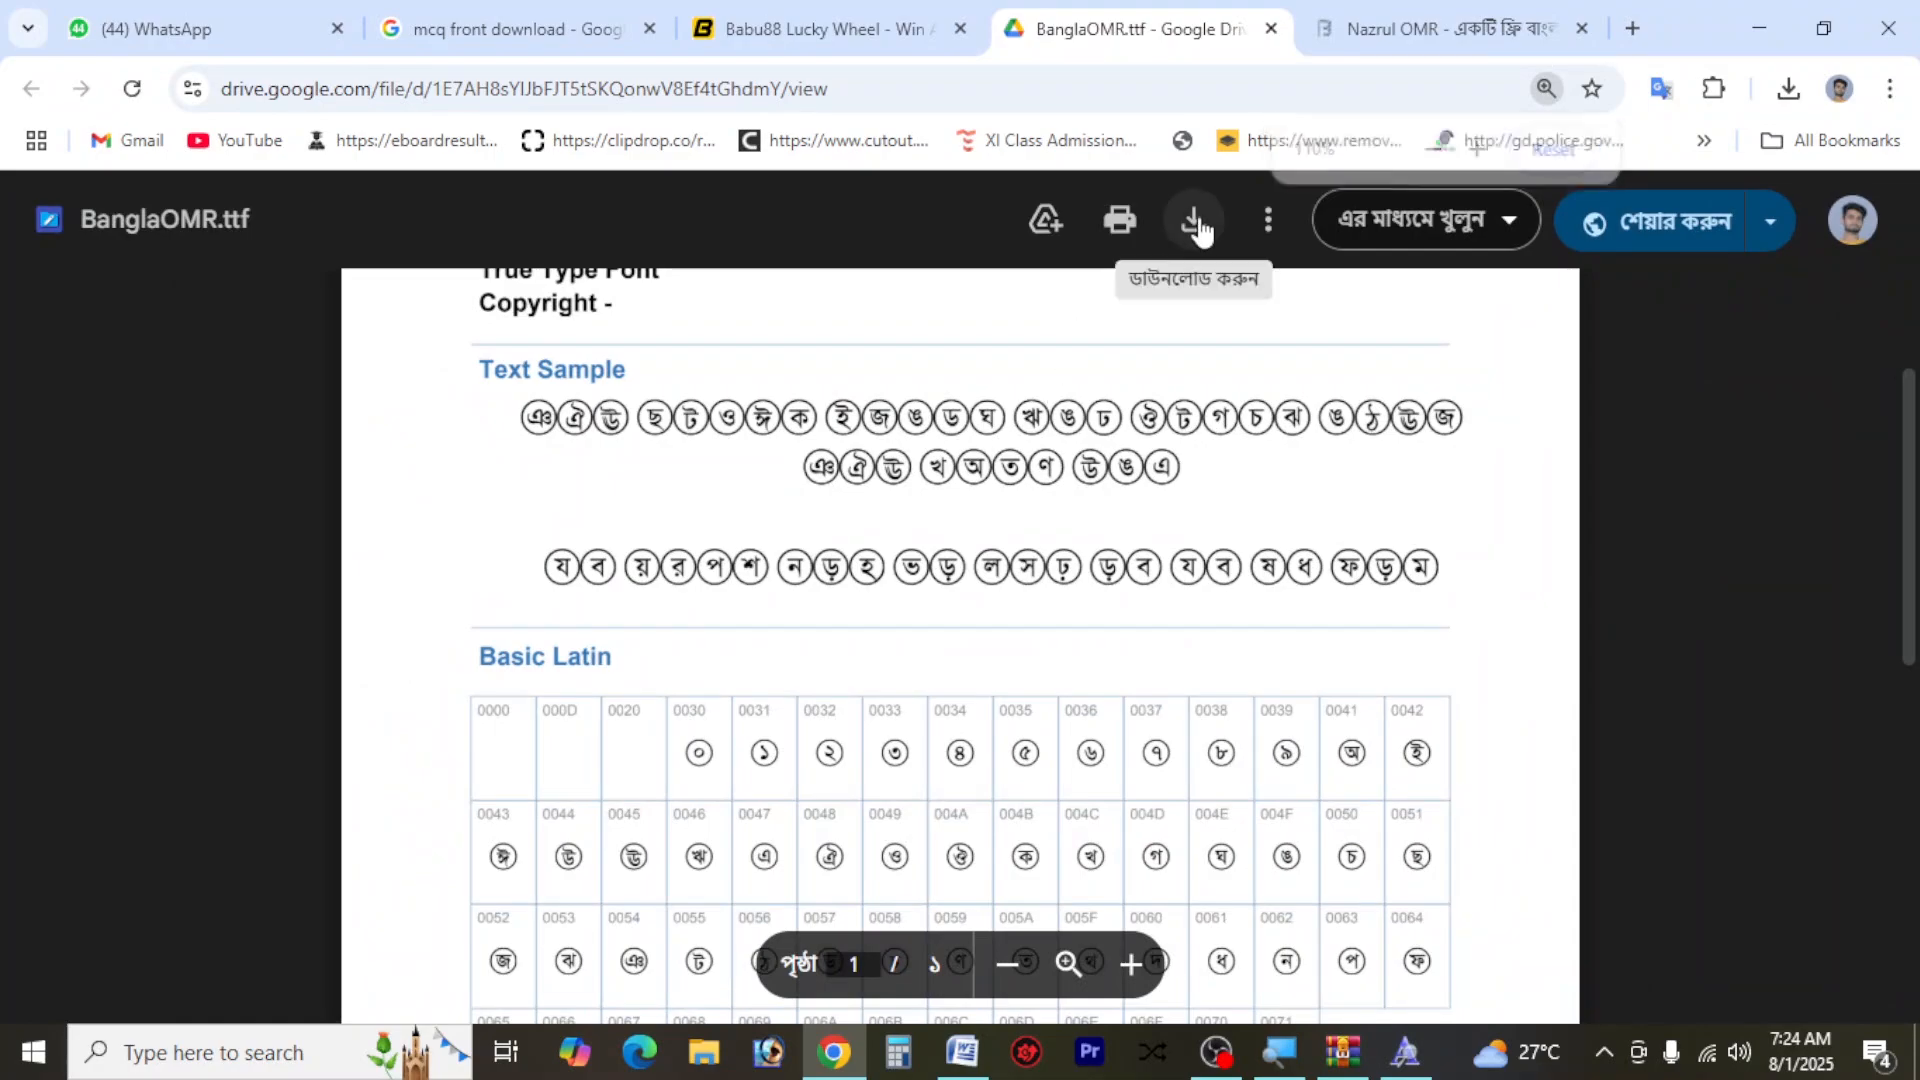
pyautogui.click(1199, 229)
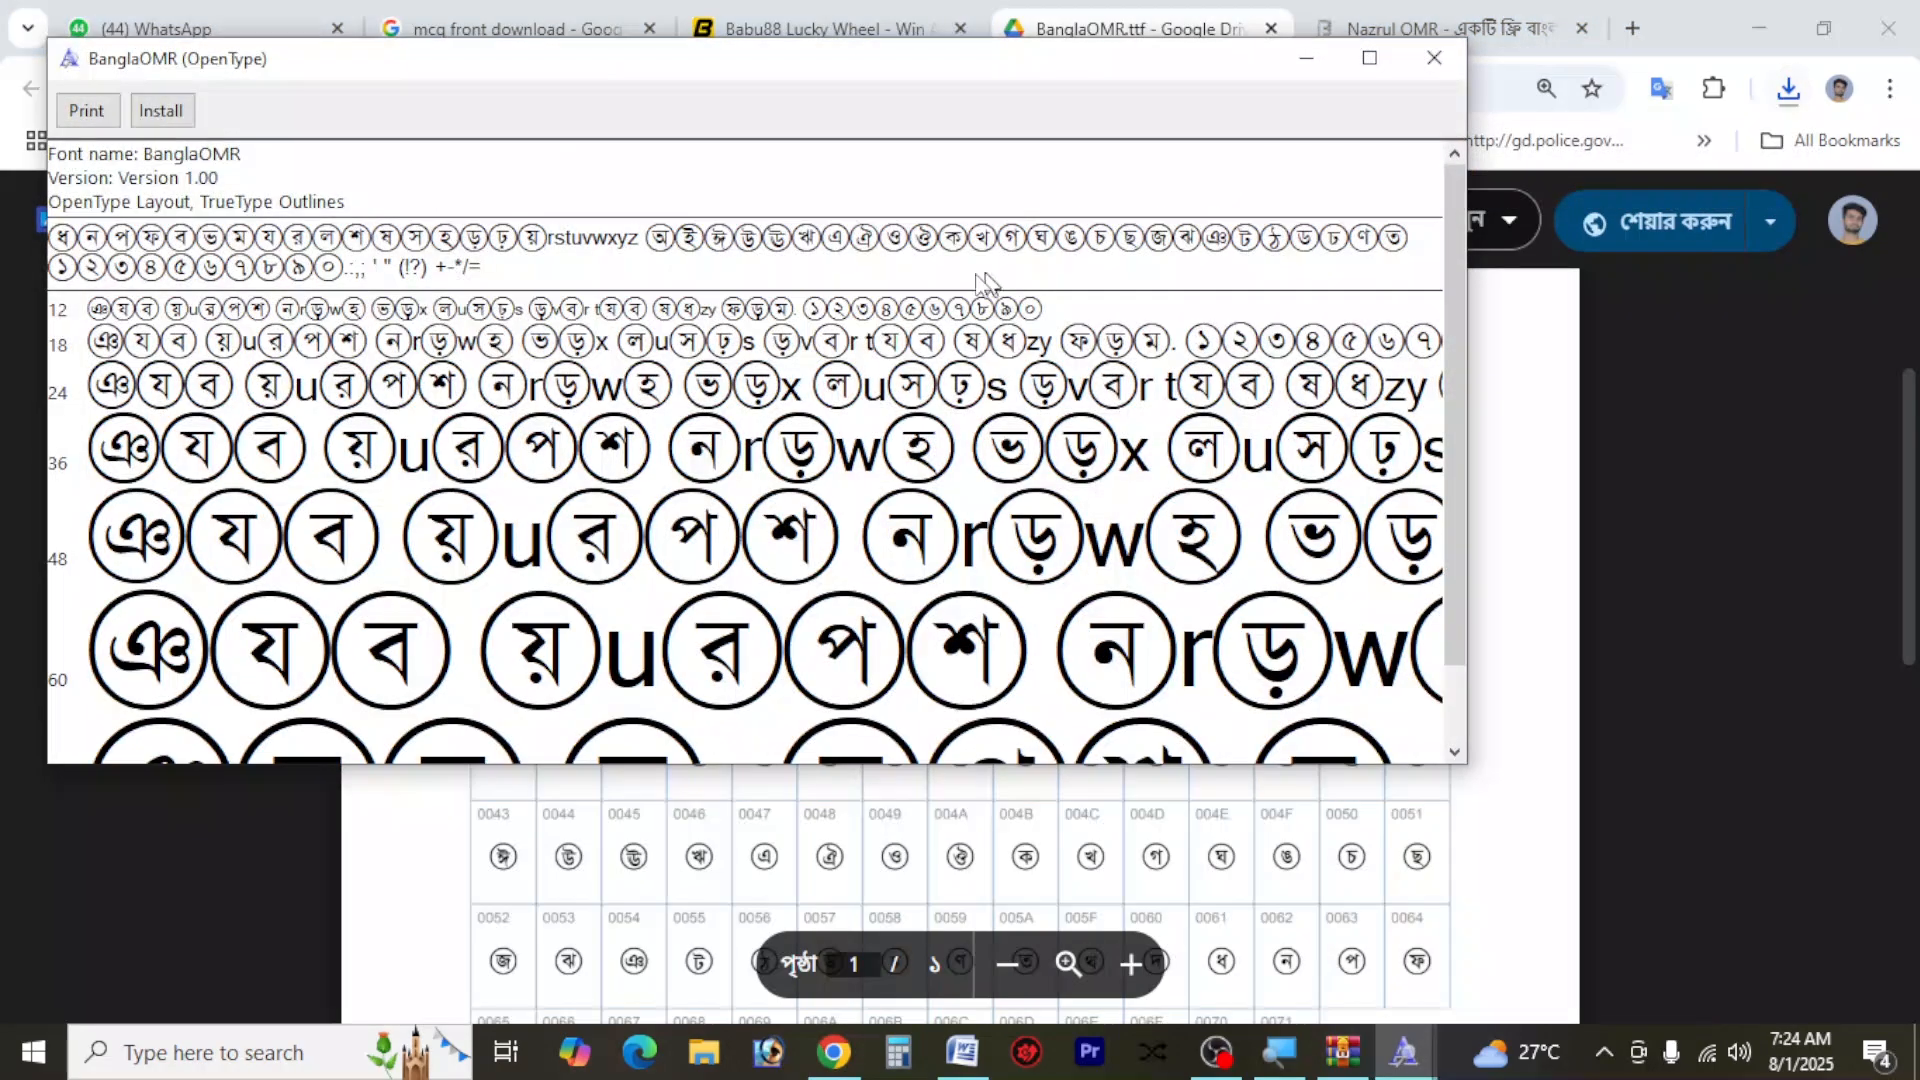
pyautogui.click(176, 115)
pyautogui.click(1411, 66)
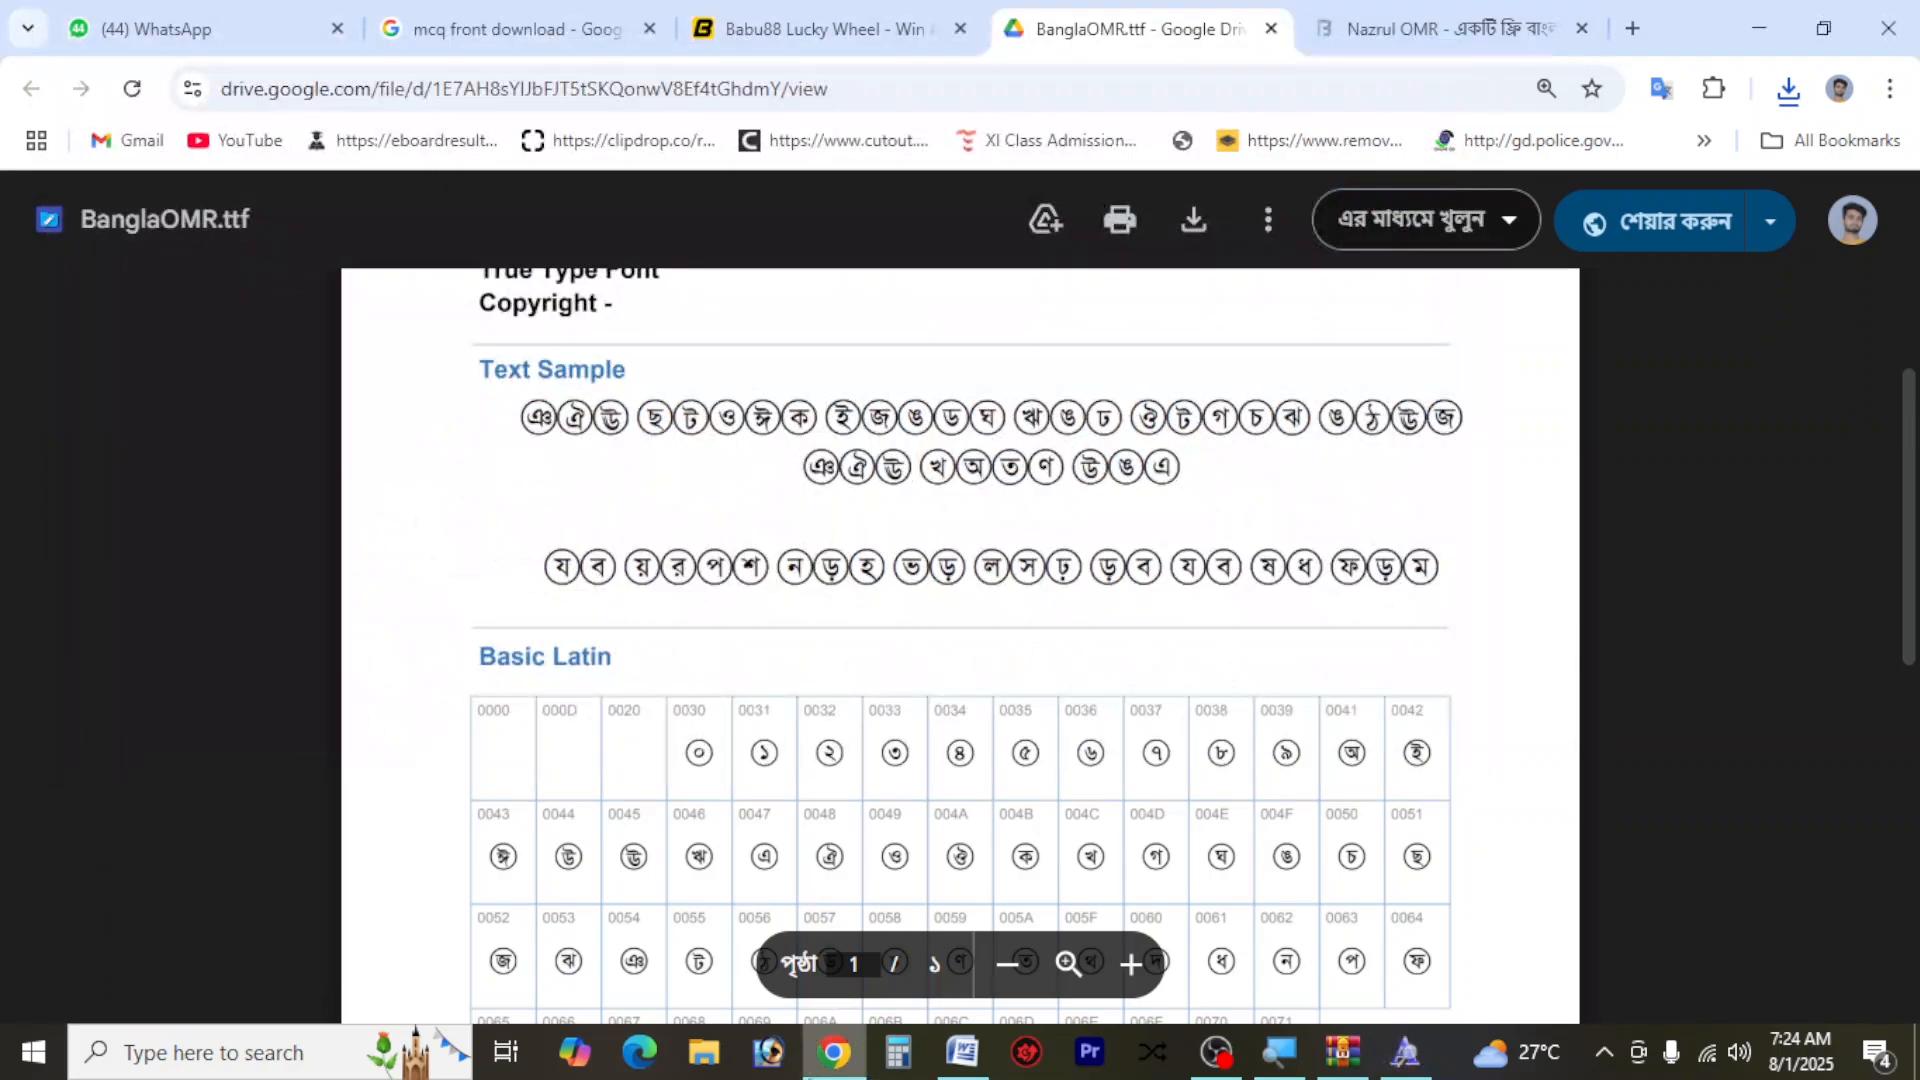
# Switch back to Word and set the font of the four selected option letters under question ৩ to "Bangla OMR", choosing to use it anyway
pyautogui.click(962, 1052)
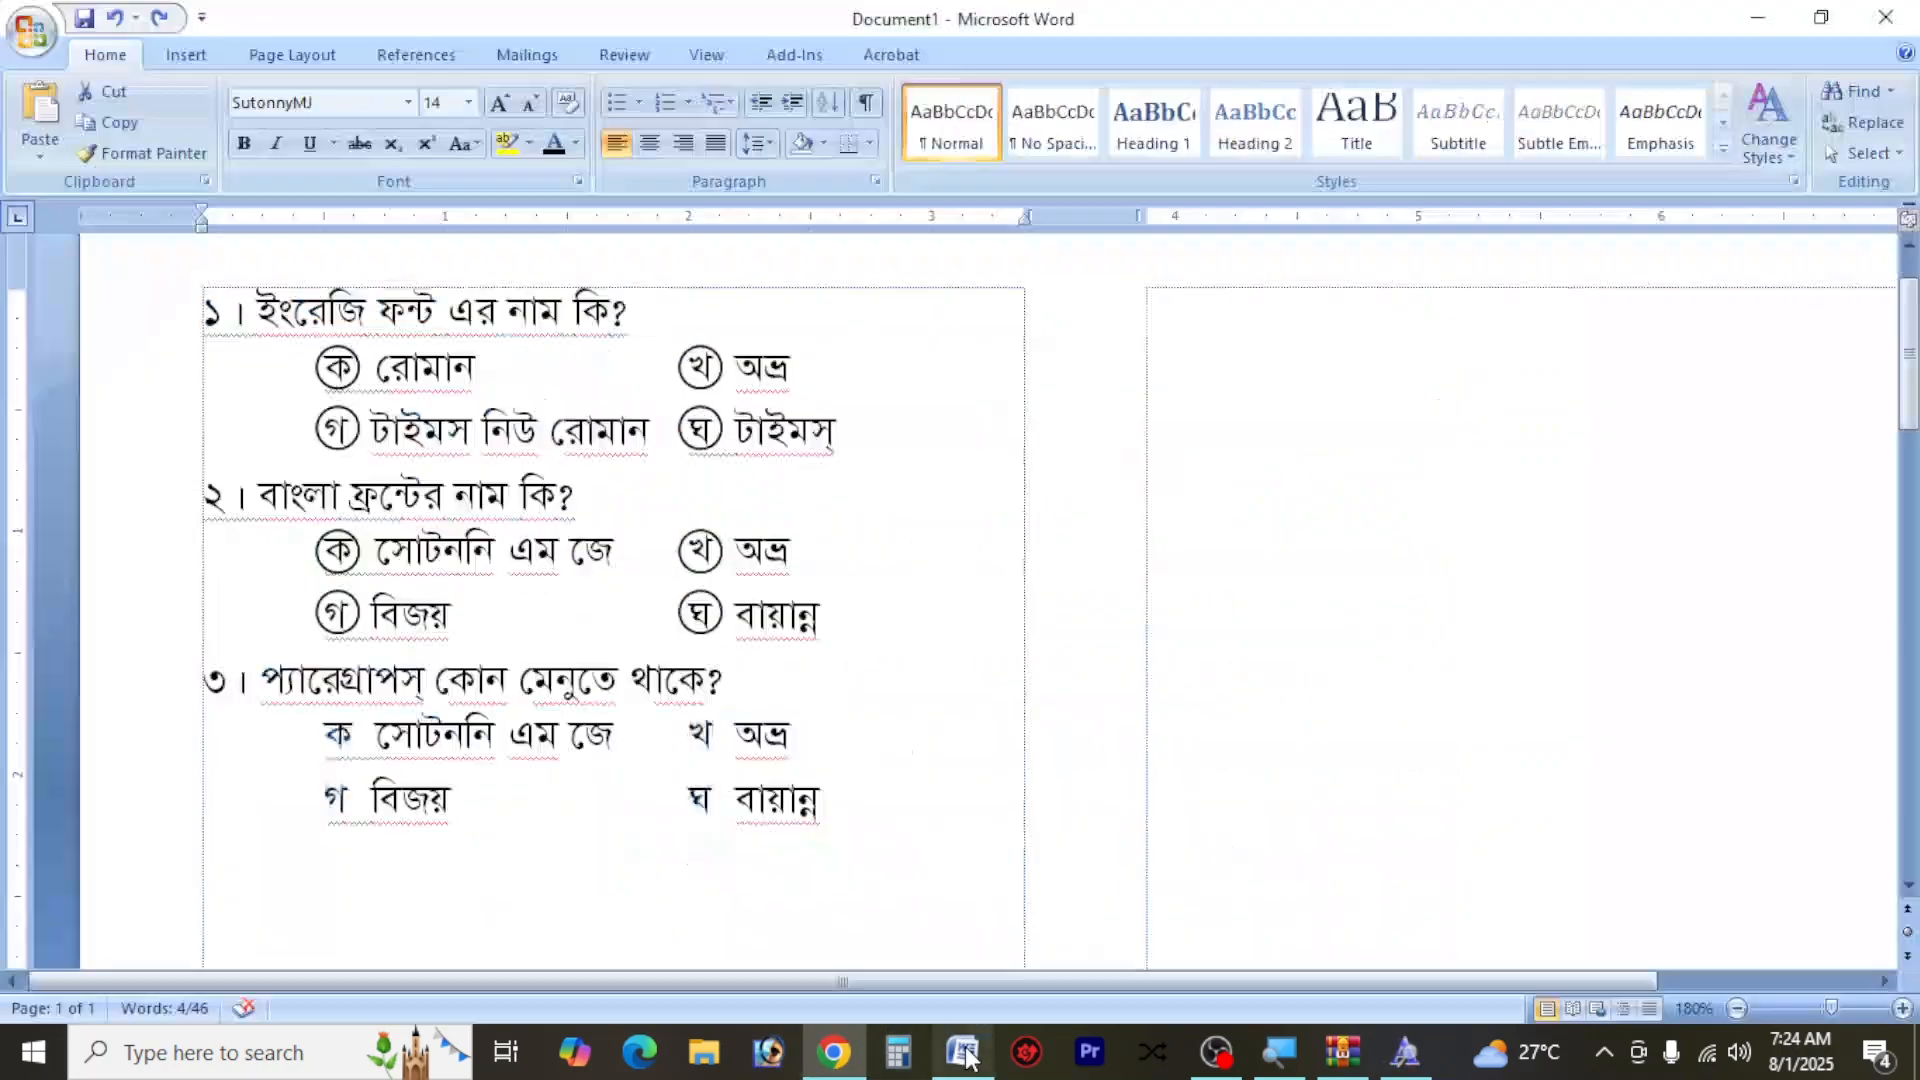
pyautogui.click(323, 104)
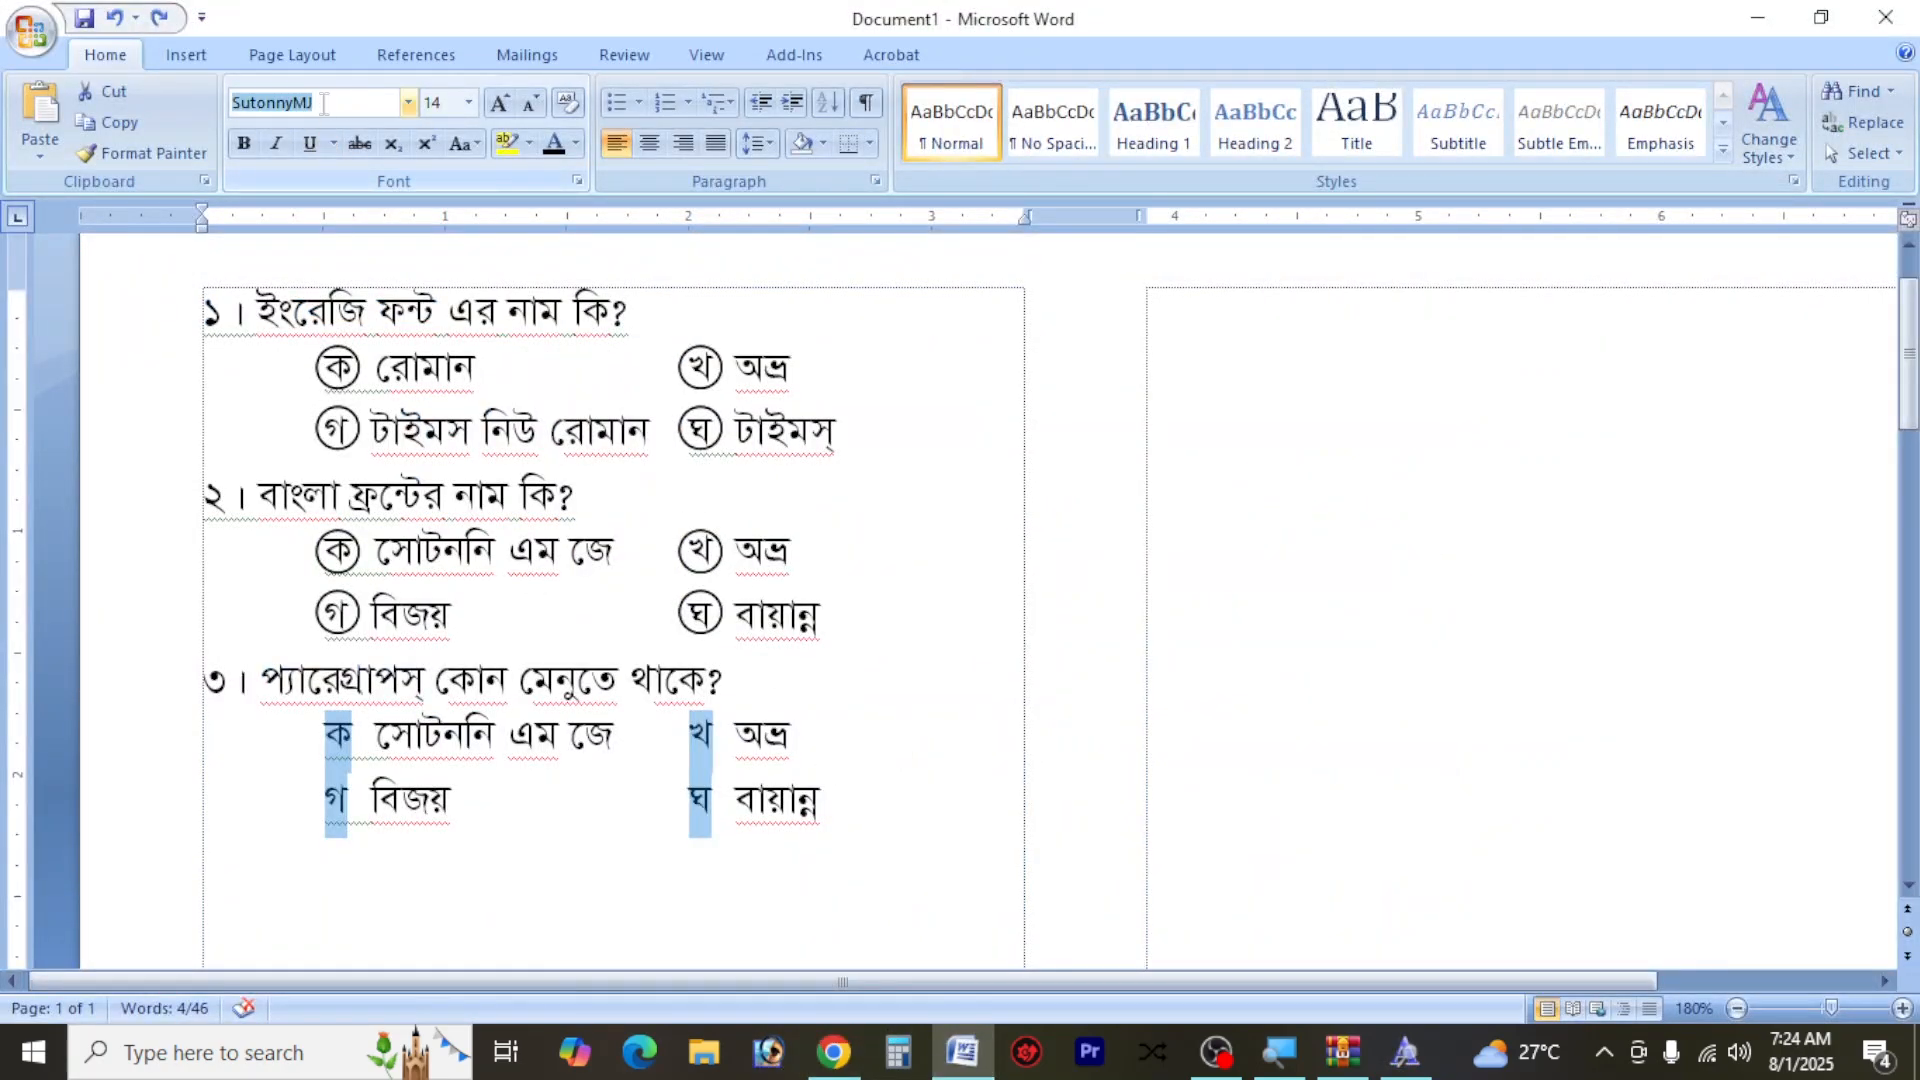
pyautogui.write('Bangla OMR')
pyautogui.press('Return')
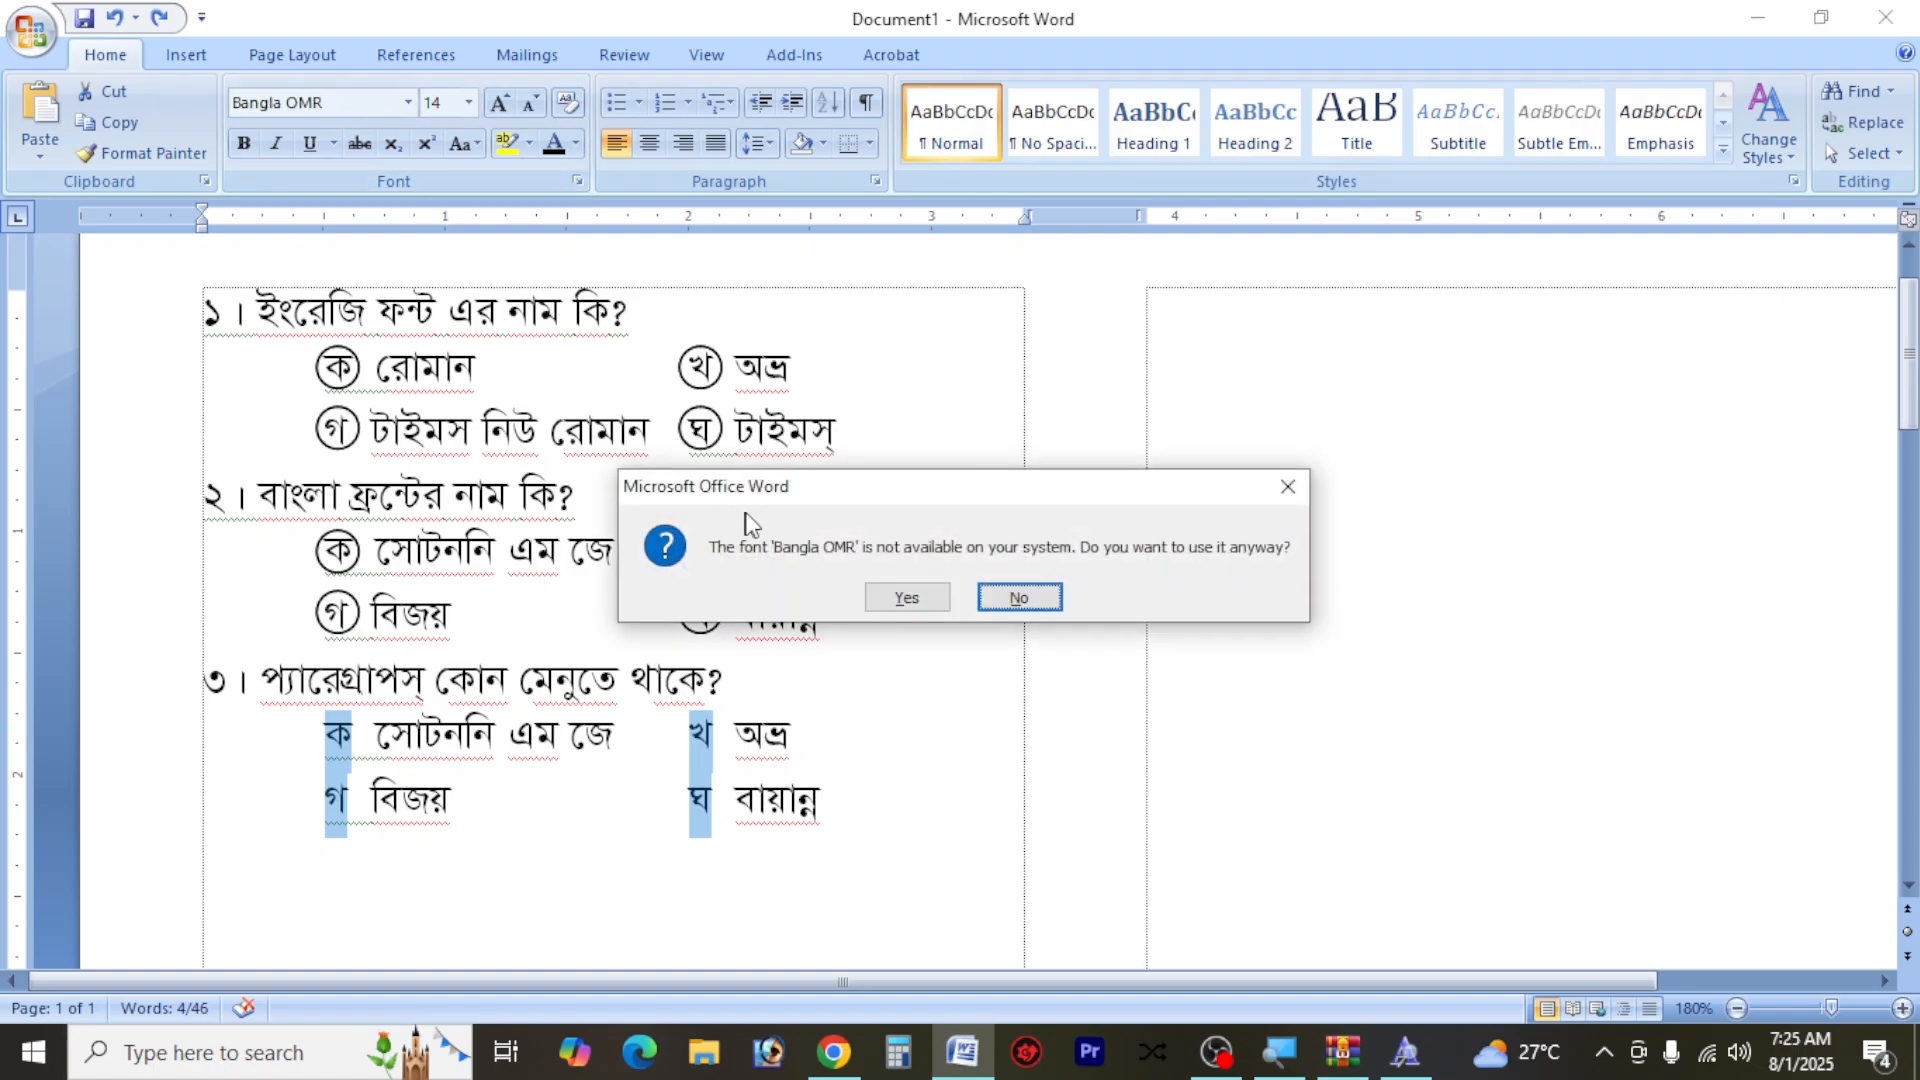
pyautogui.click(918, 600)
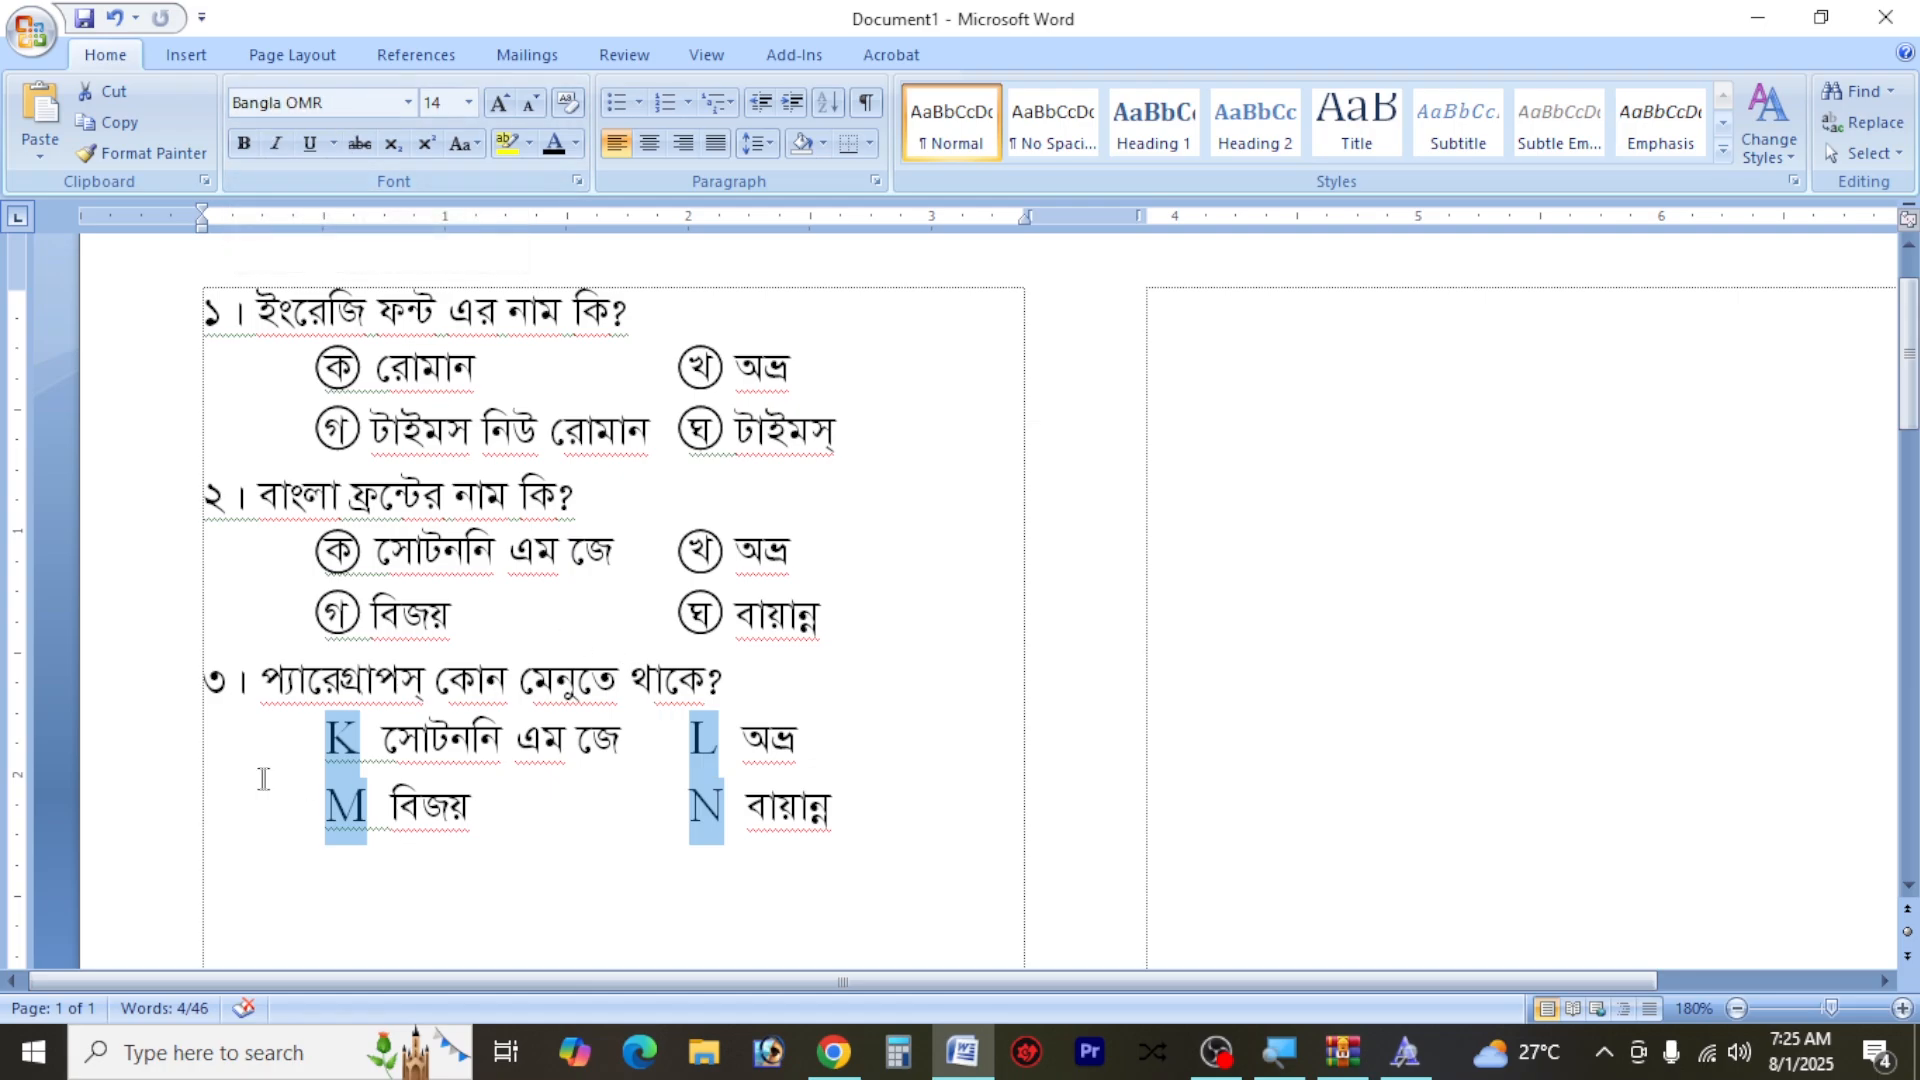
pyautogui.click(355, 758)
pyautogui.write('F')
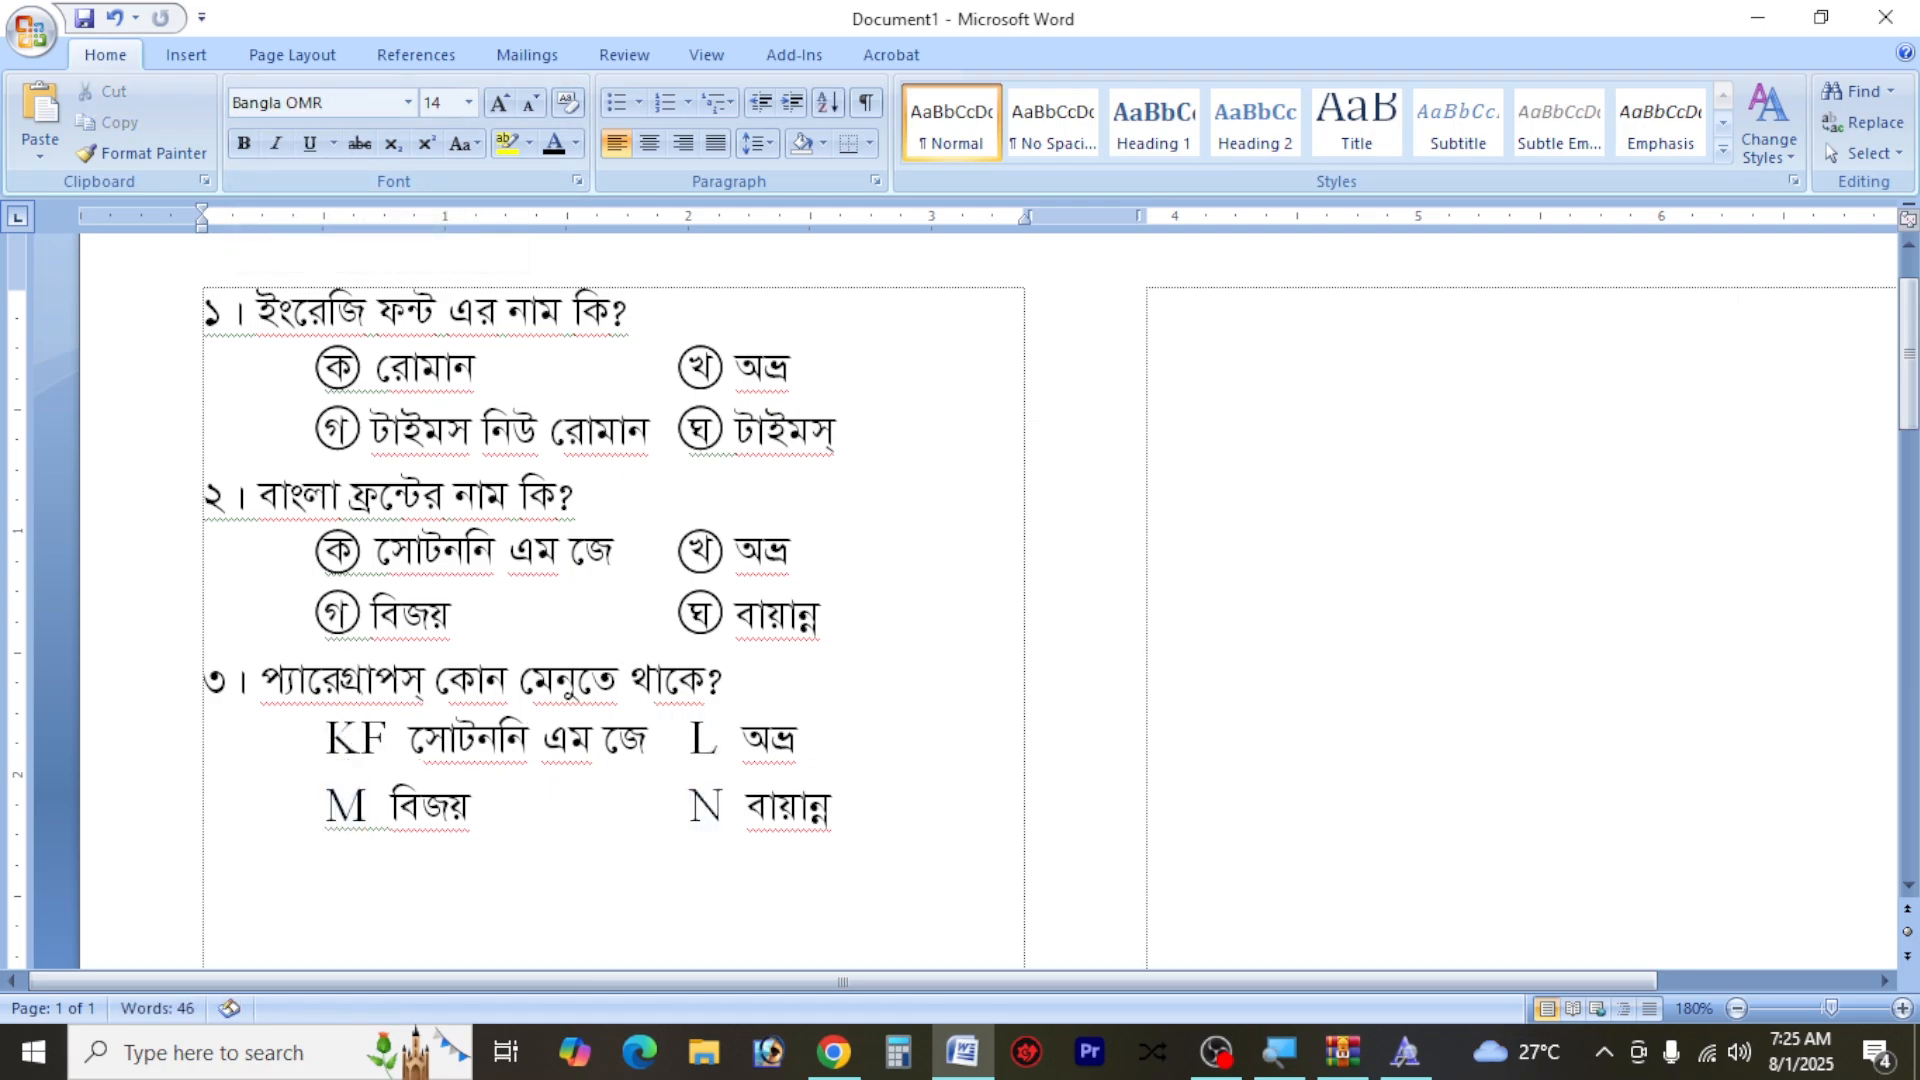
pyautogui.press('BackSpace')
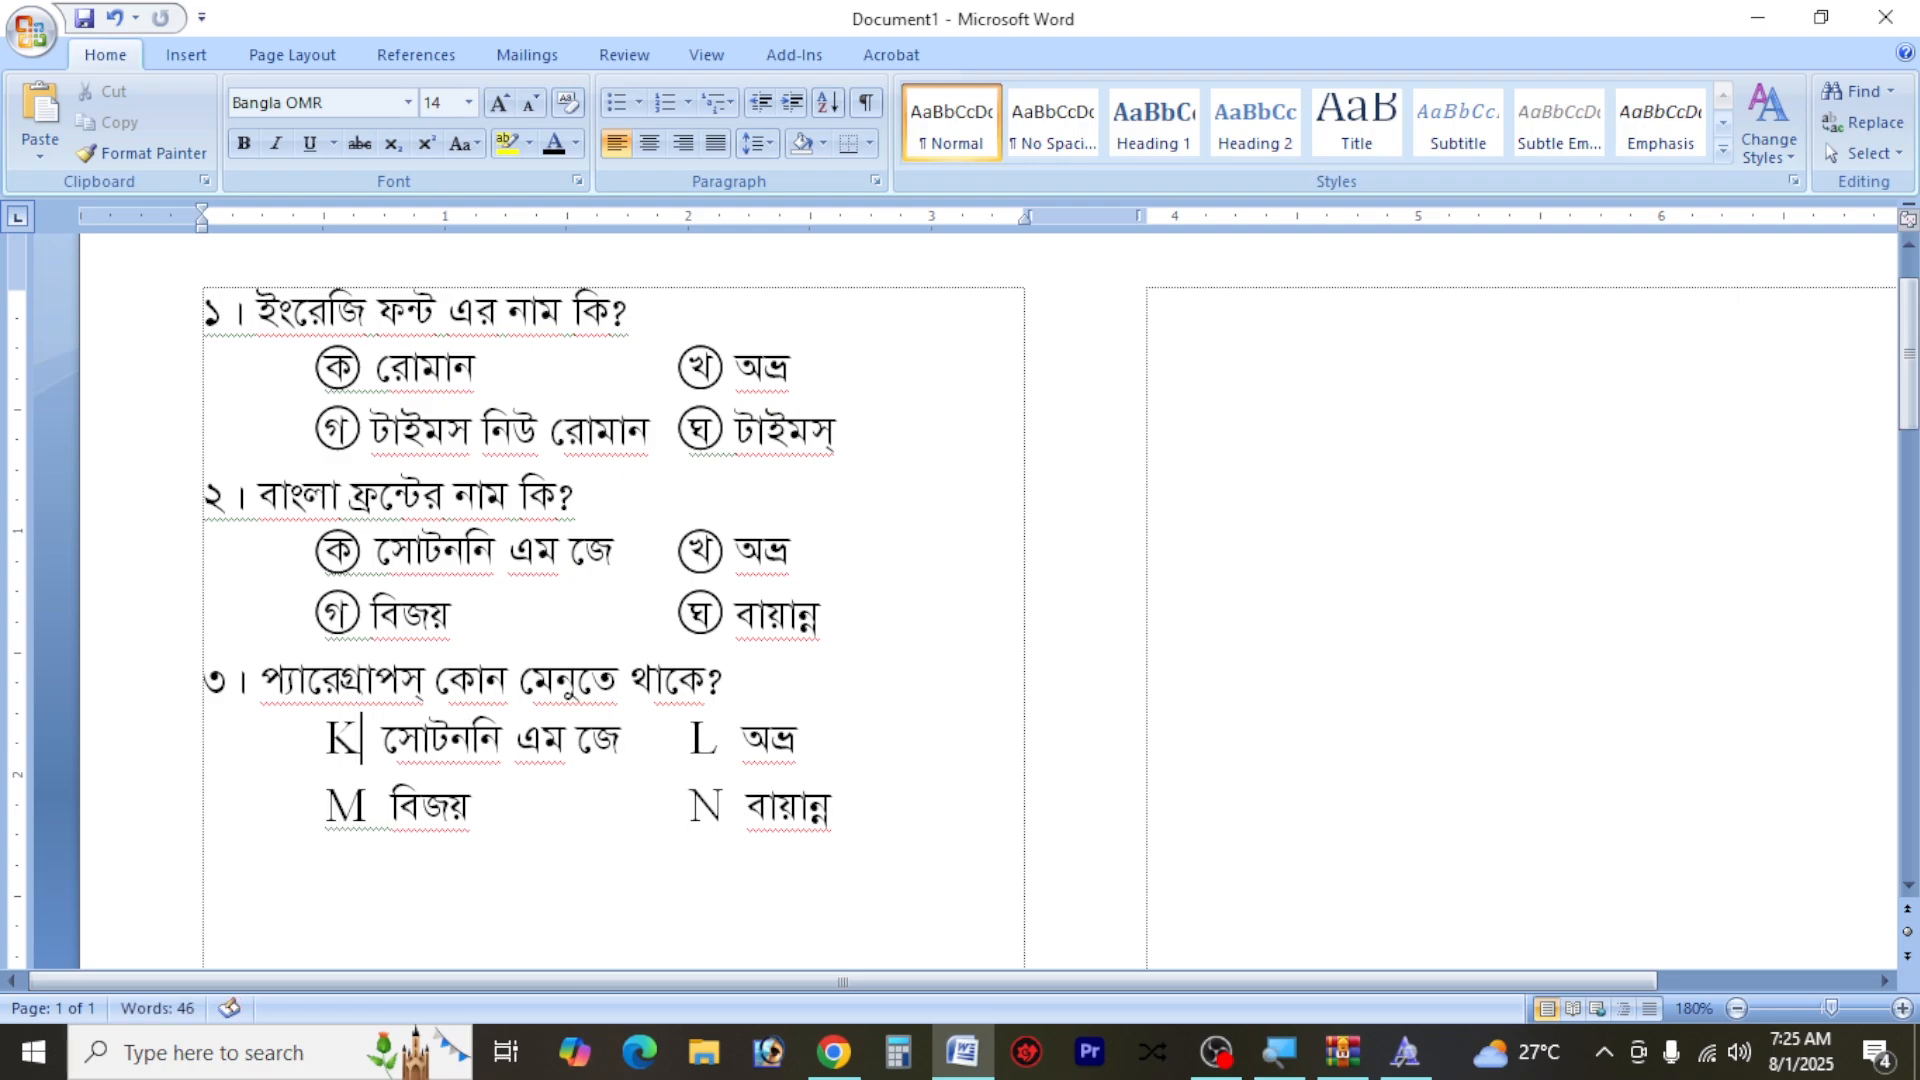
pyautogui.write('K')
pyautogui.press('BackSpace')
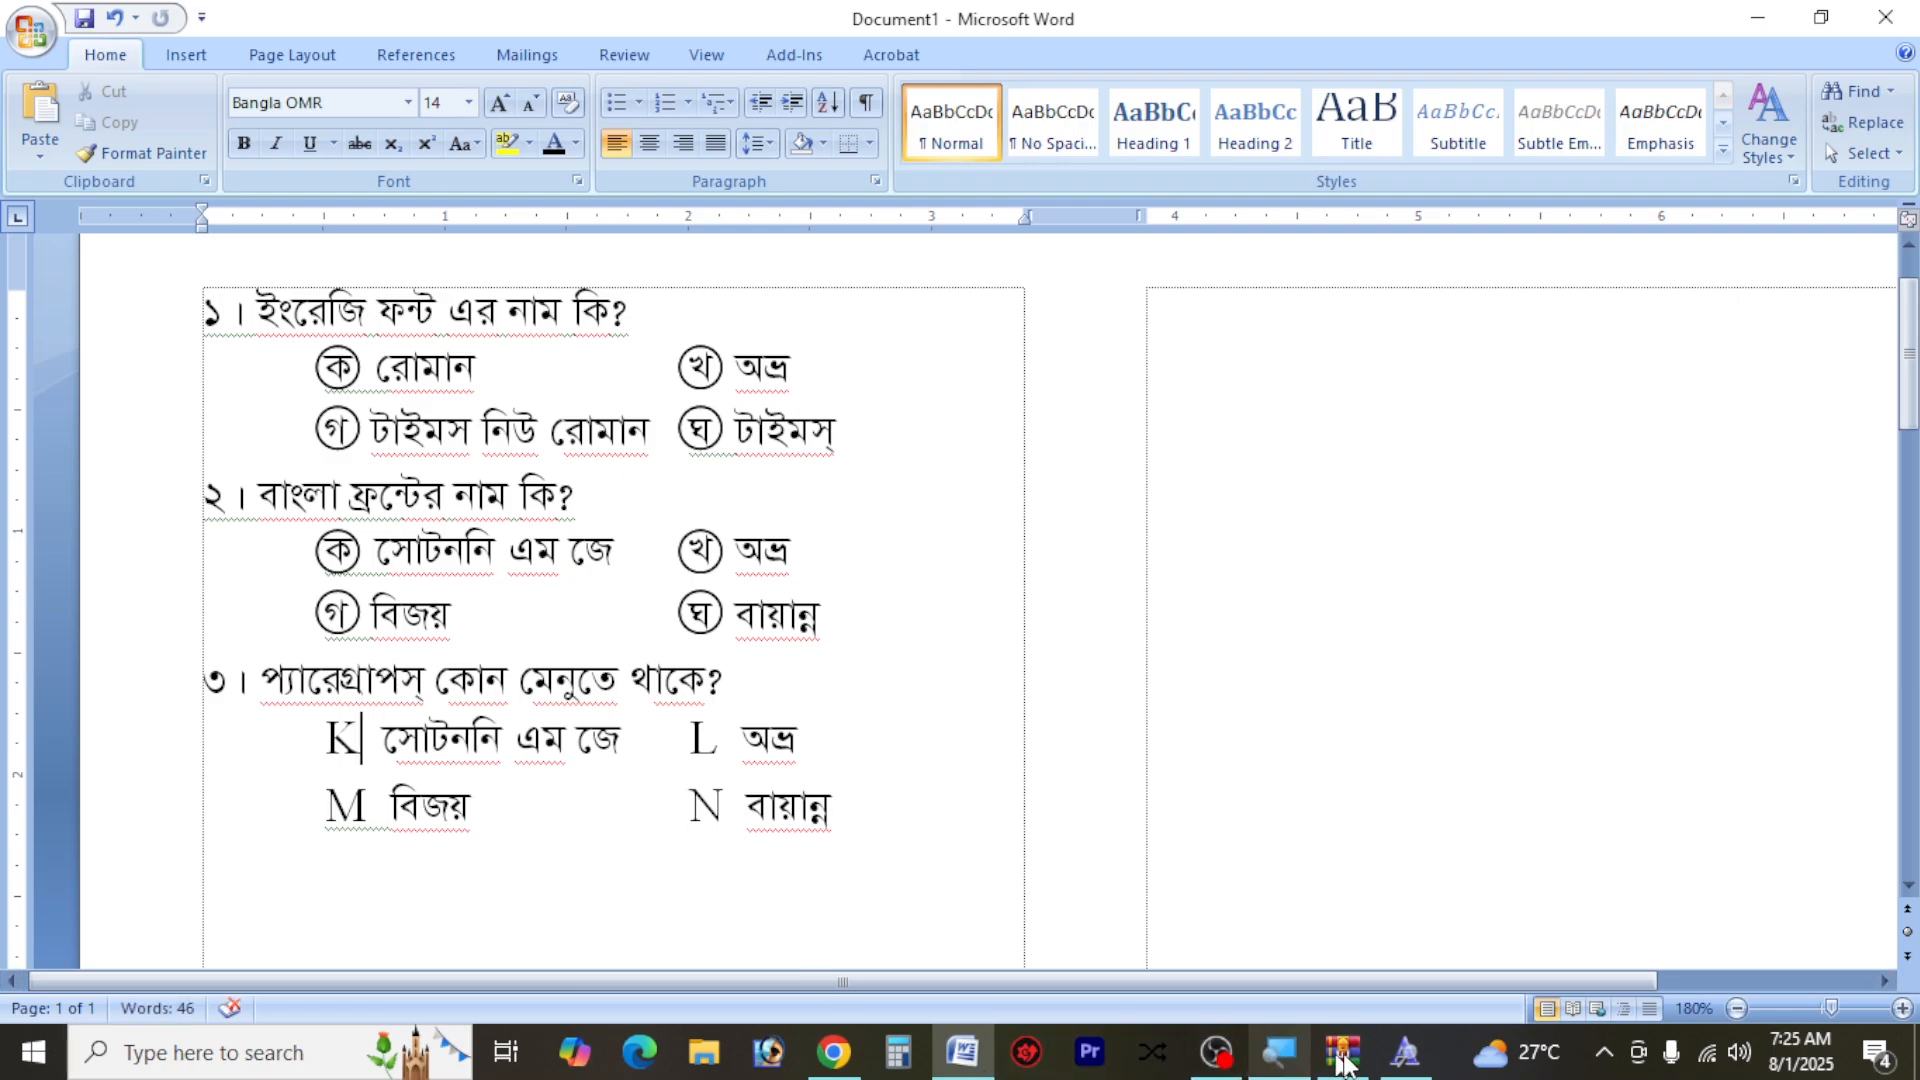
# Try the BanglaOMR font at the first option of question ৩, and undo the font changes to its four option letters
pyautogui.click(297, 104)
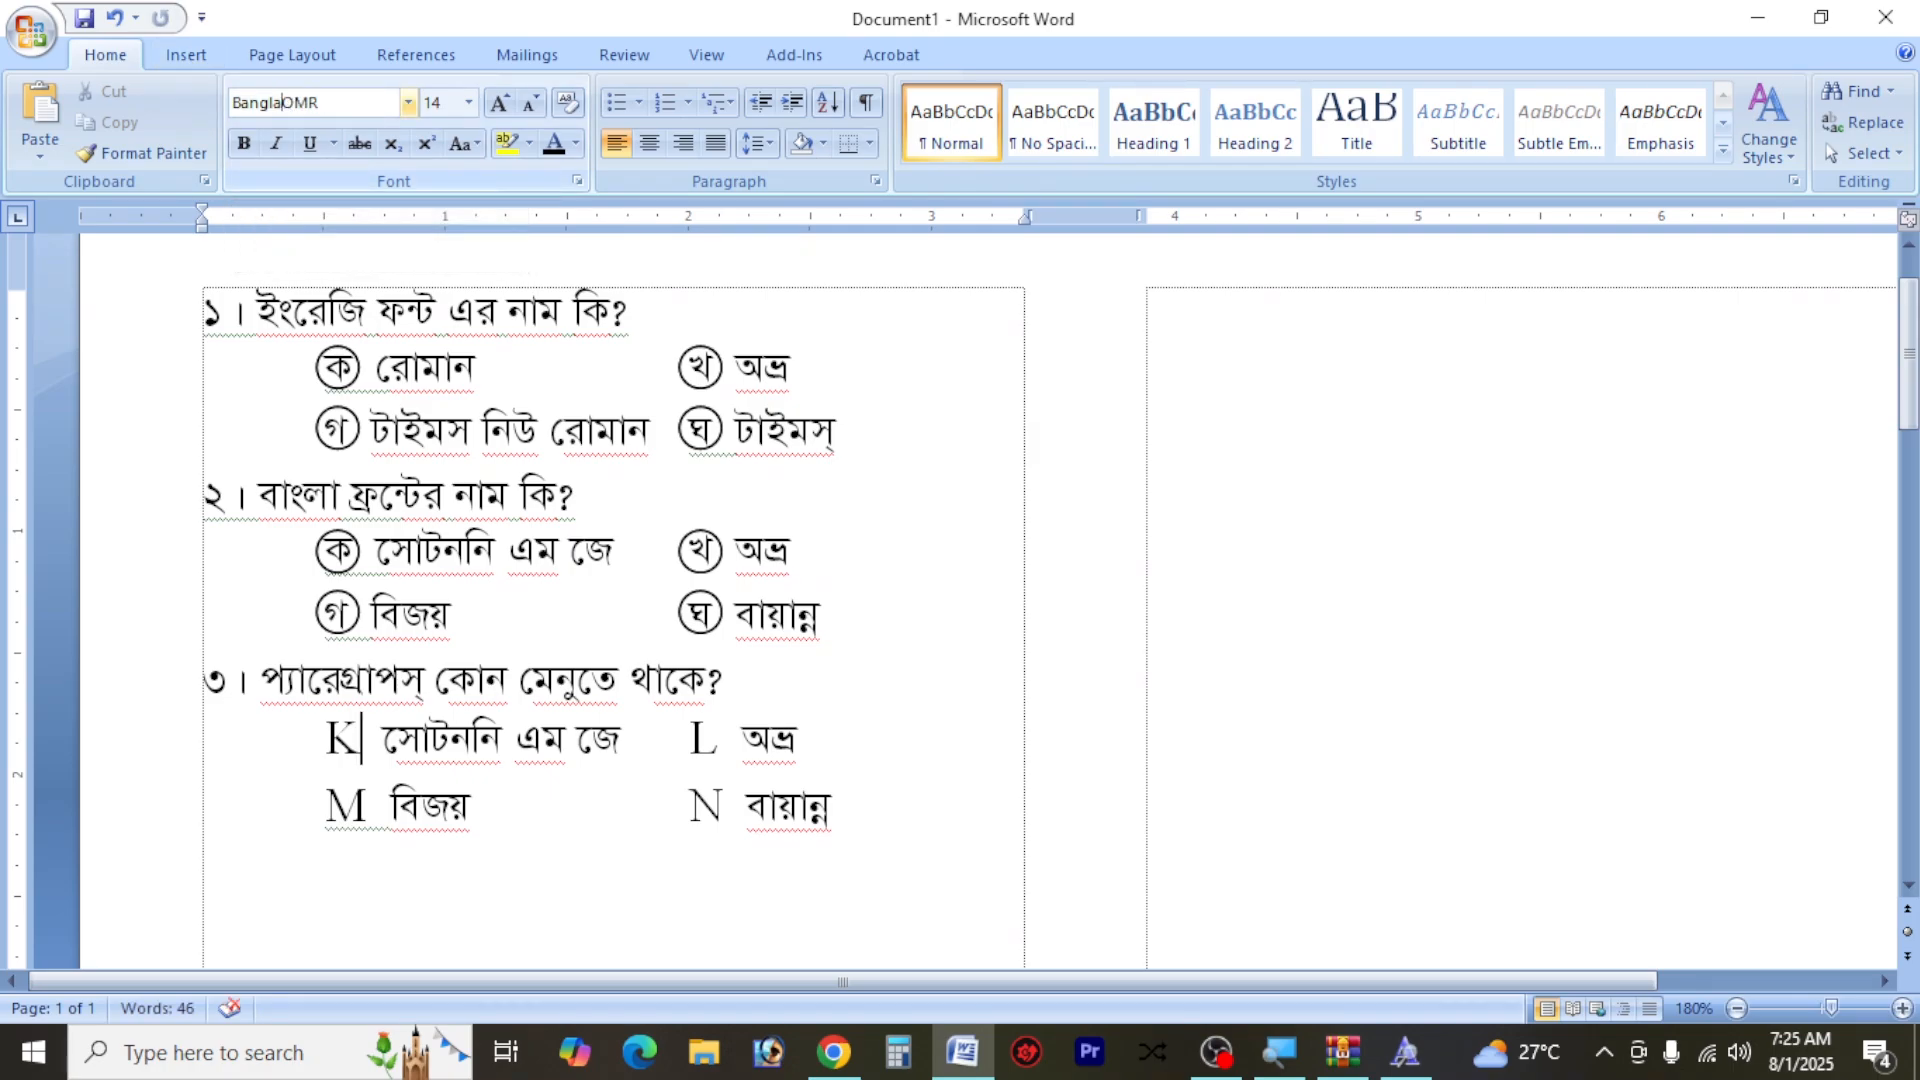
pyautogui.click(408, 103)
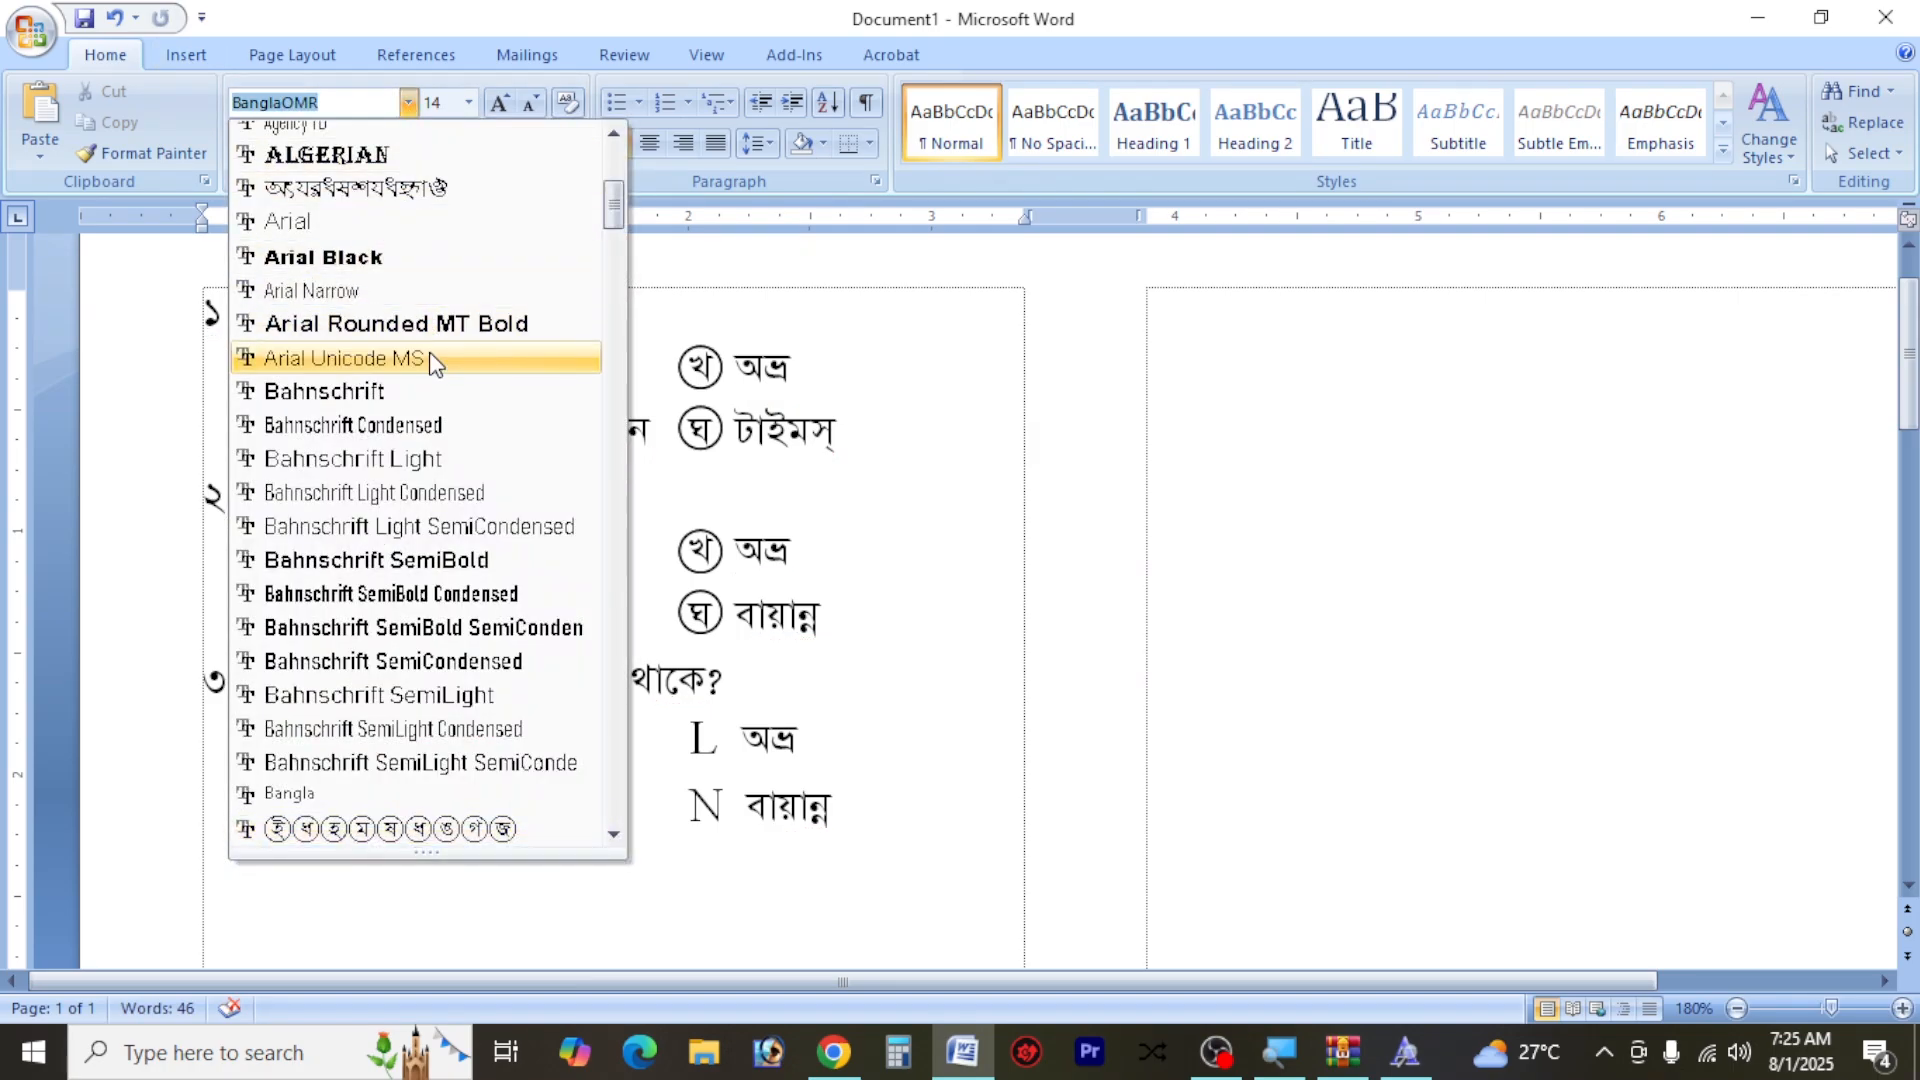
pyautogui.click(386, 829)
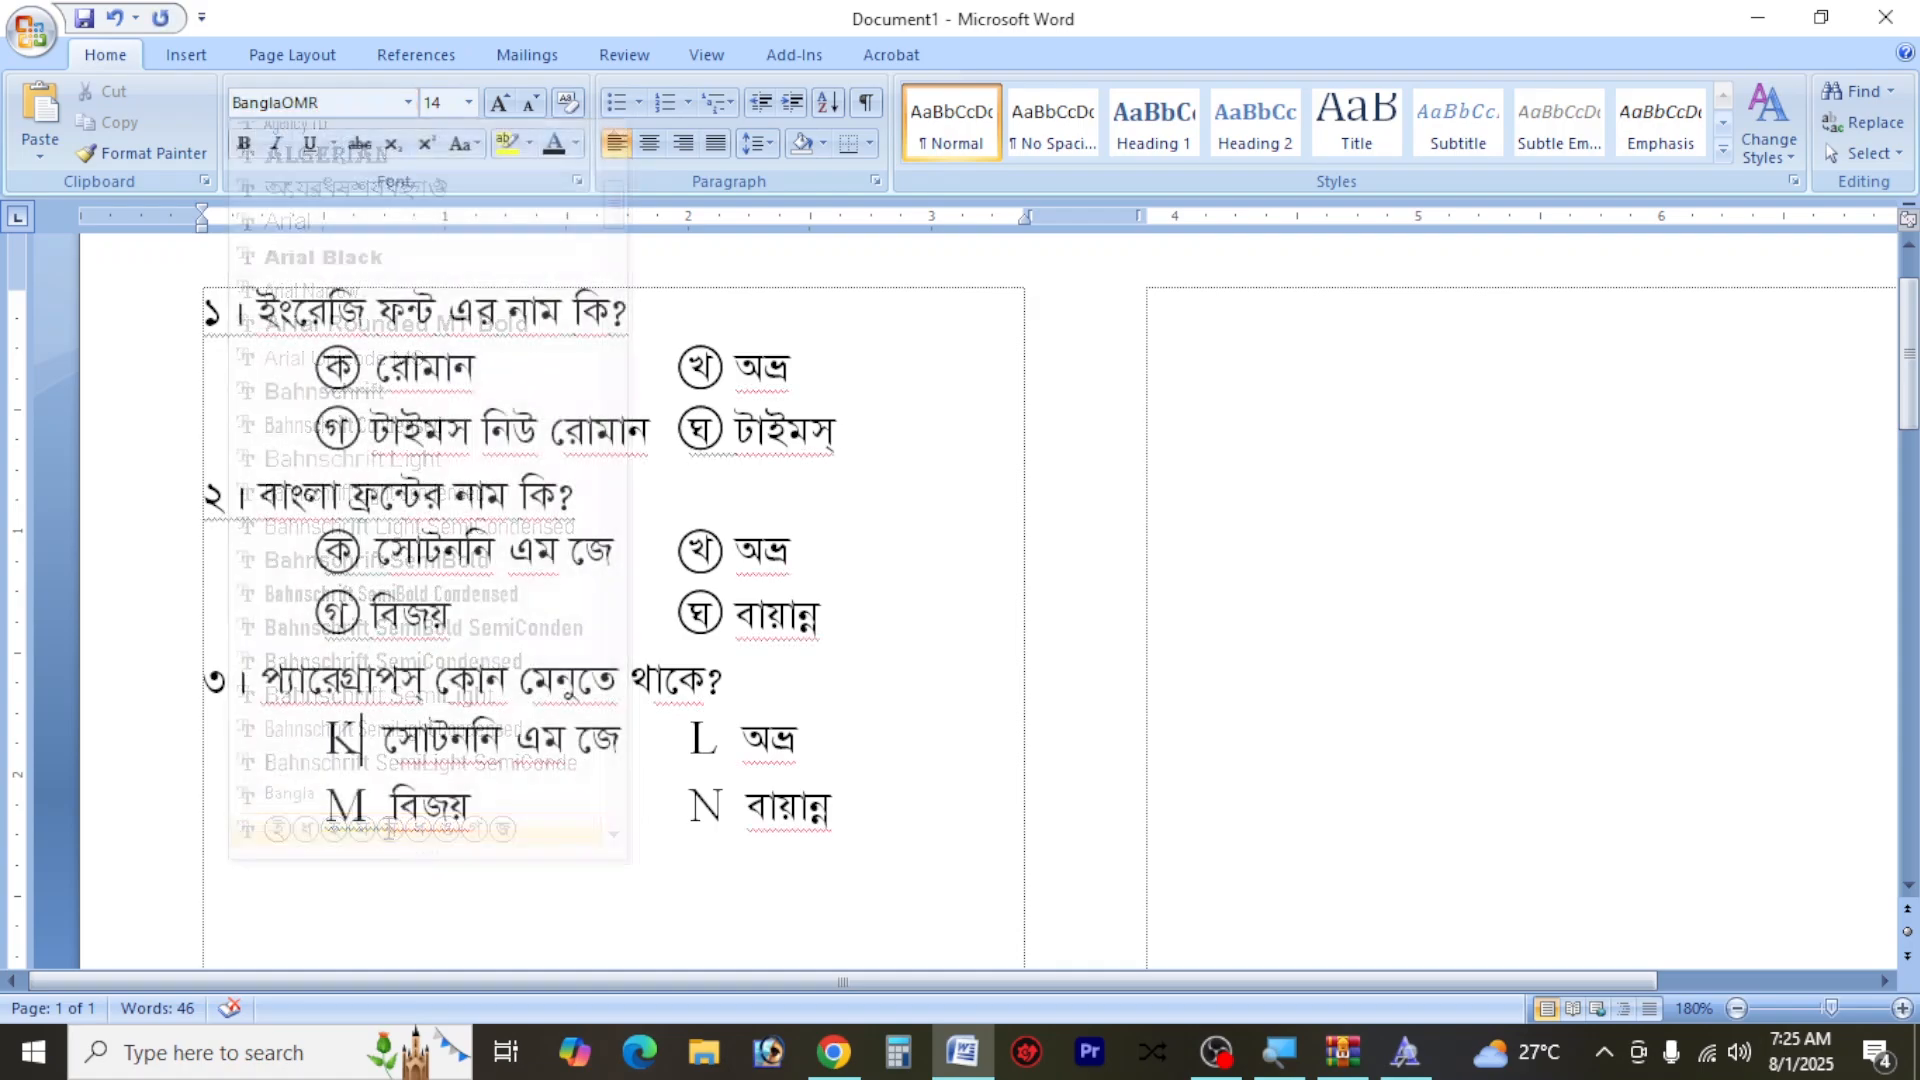
pyautogui.hotkey('ctrl', 'z')
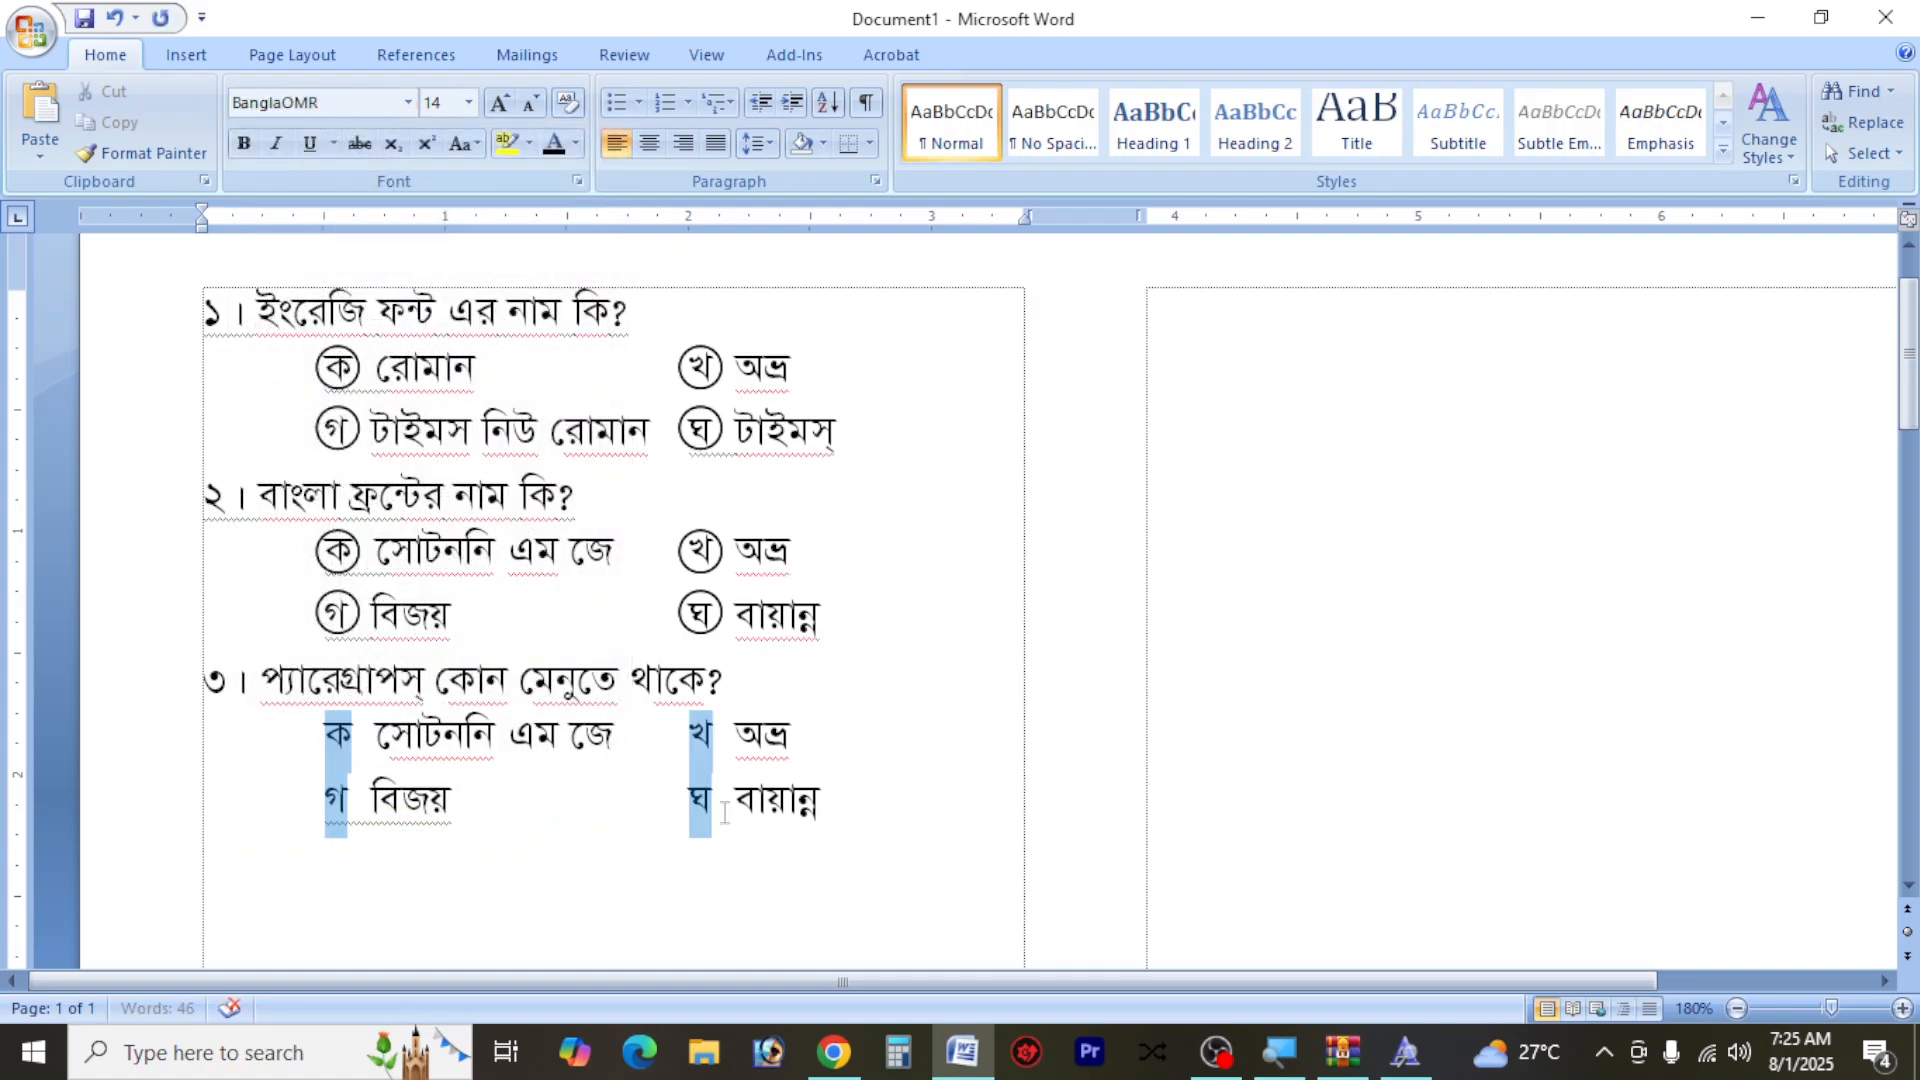
# Try the BanglaOMR font on the four selected option letters under question ৩ and undo it
pyautogui.click(410, 103)
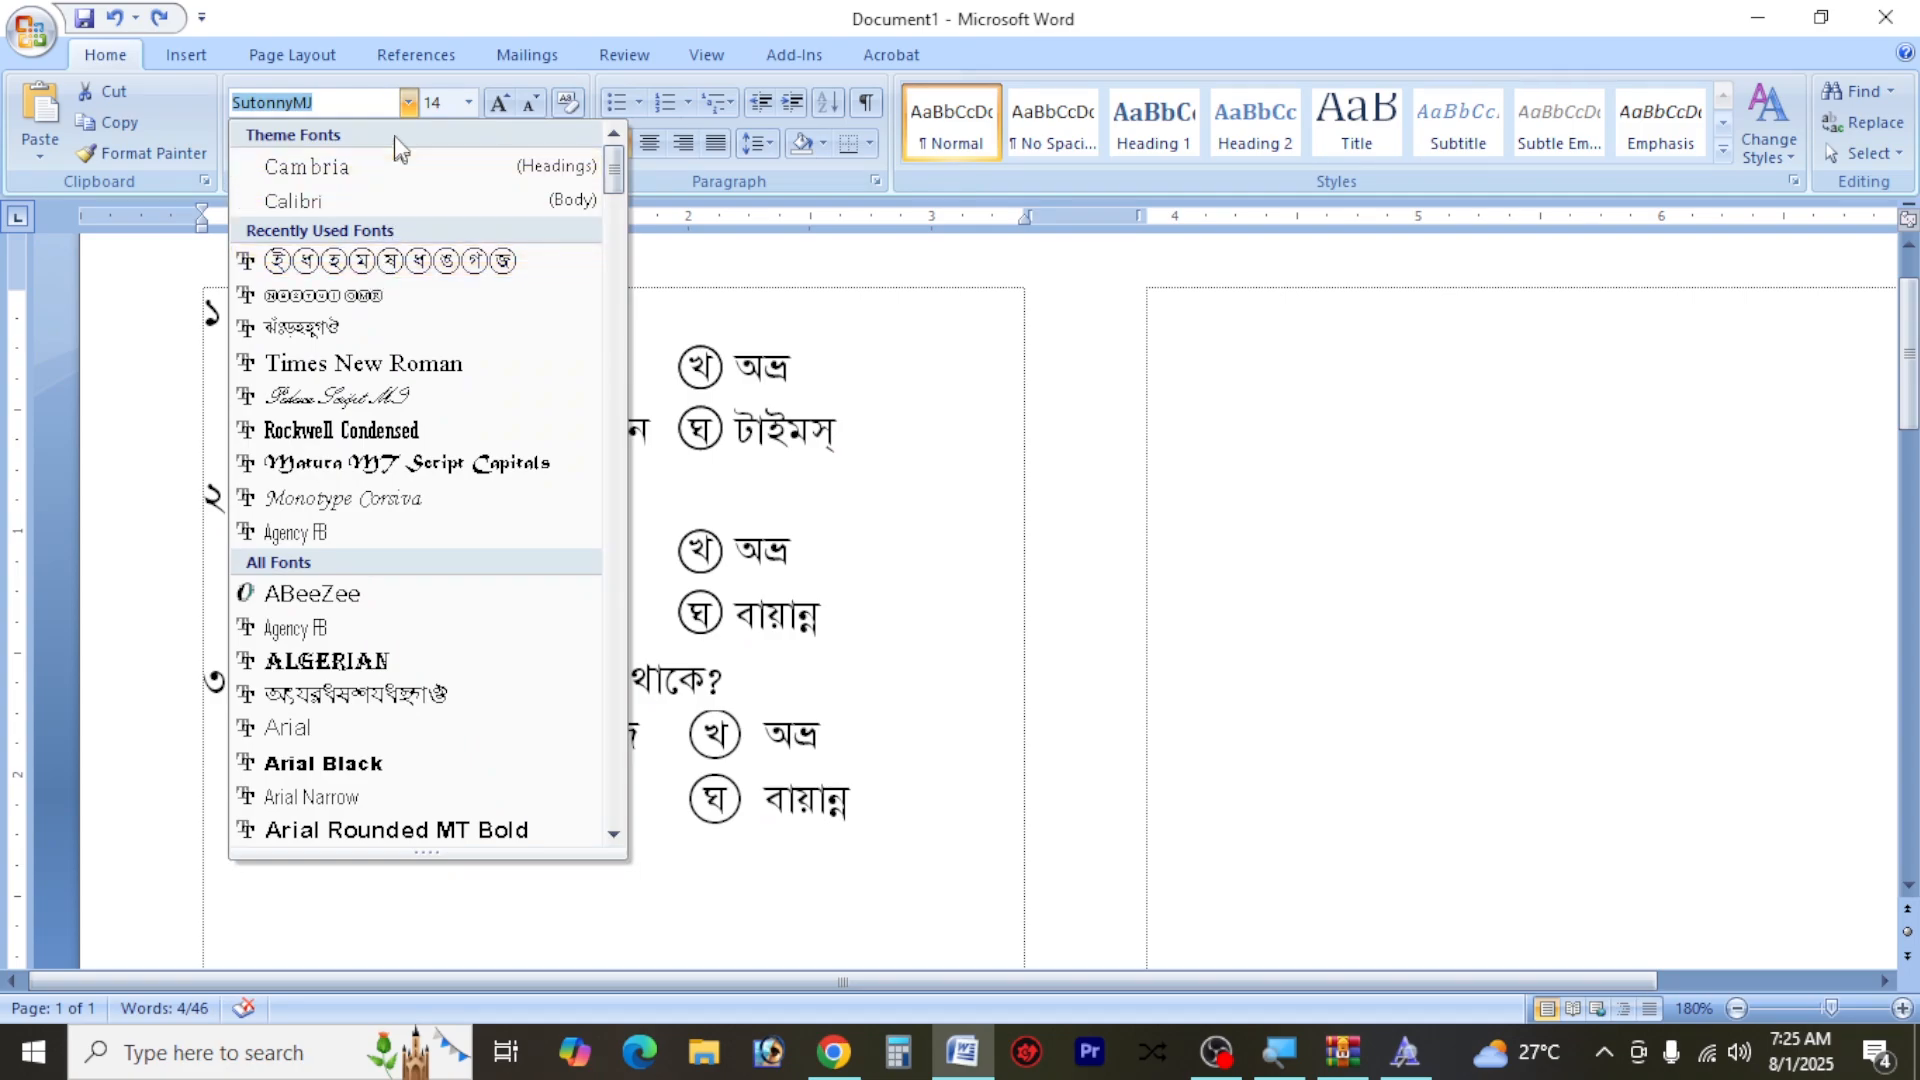
pyautogui.click(441, 262)
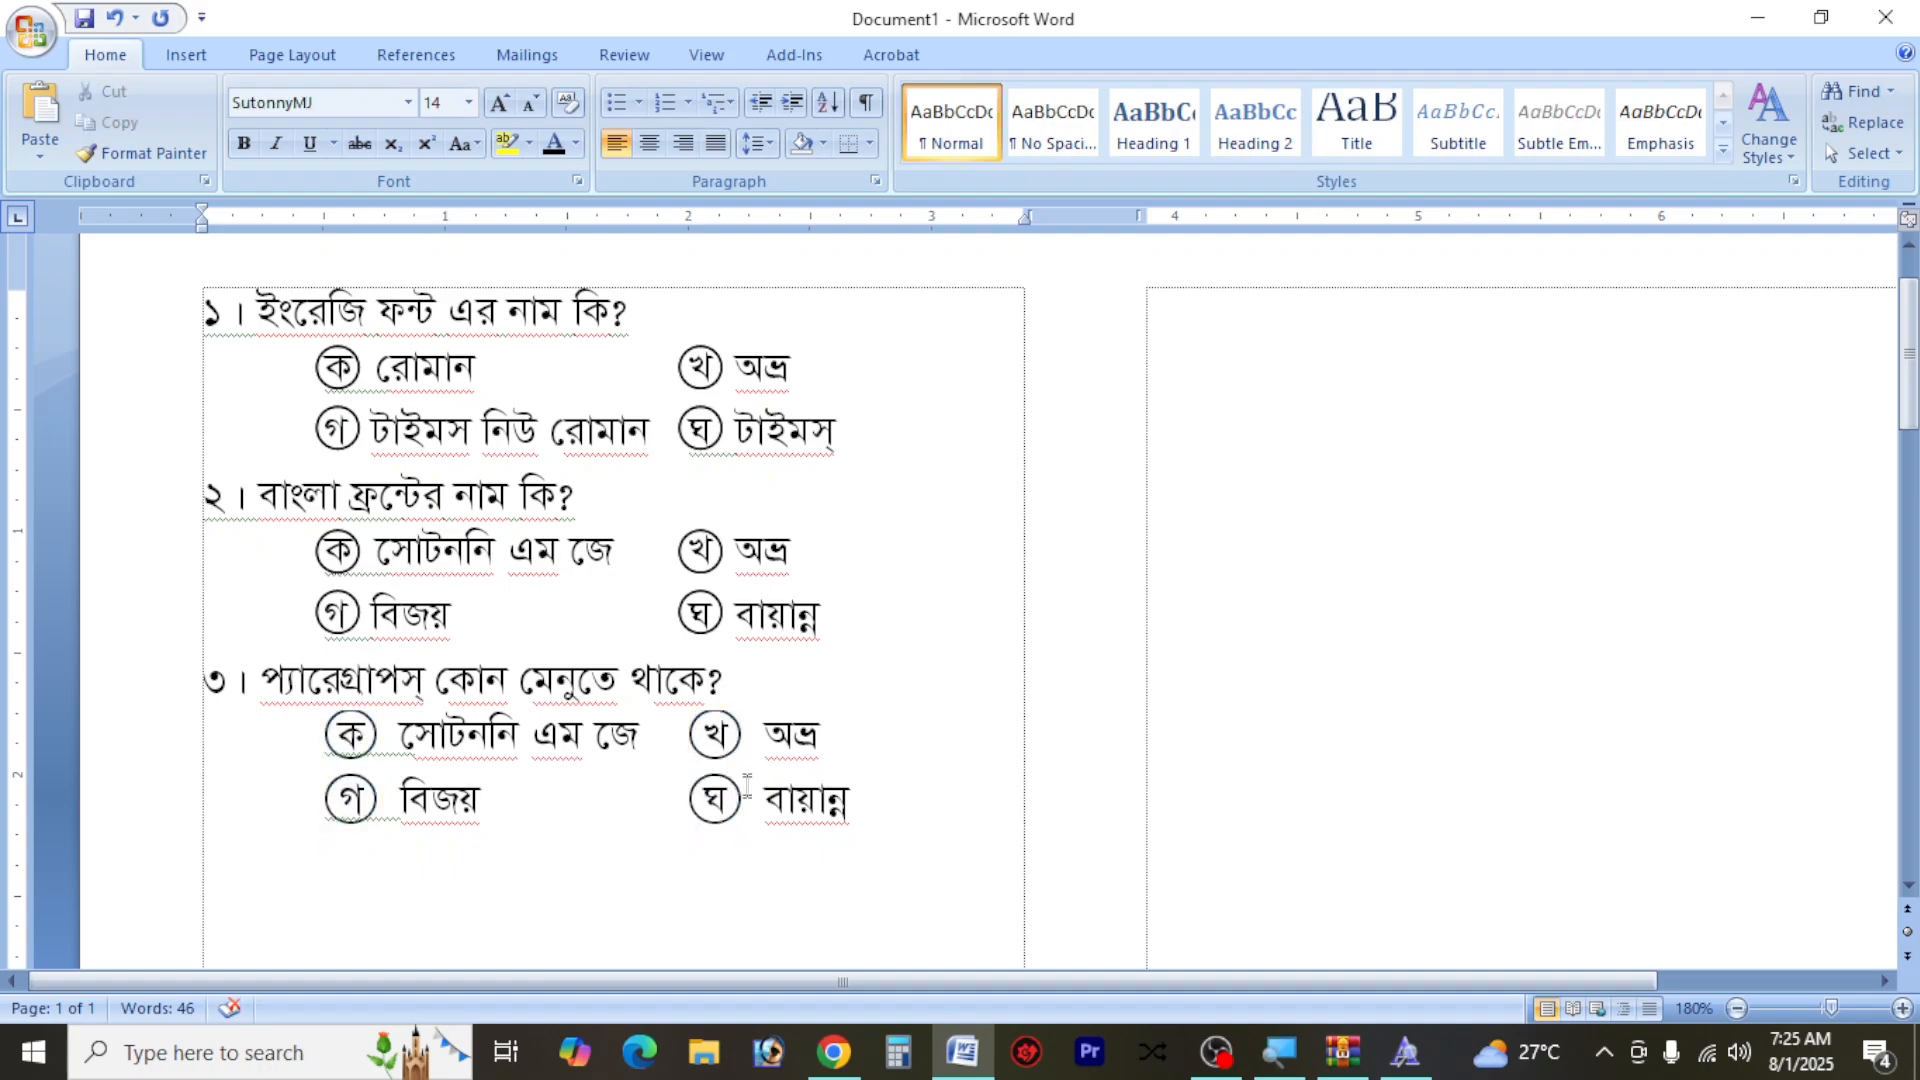
pyautogui.hotkey('ctrl', 'z')
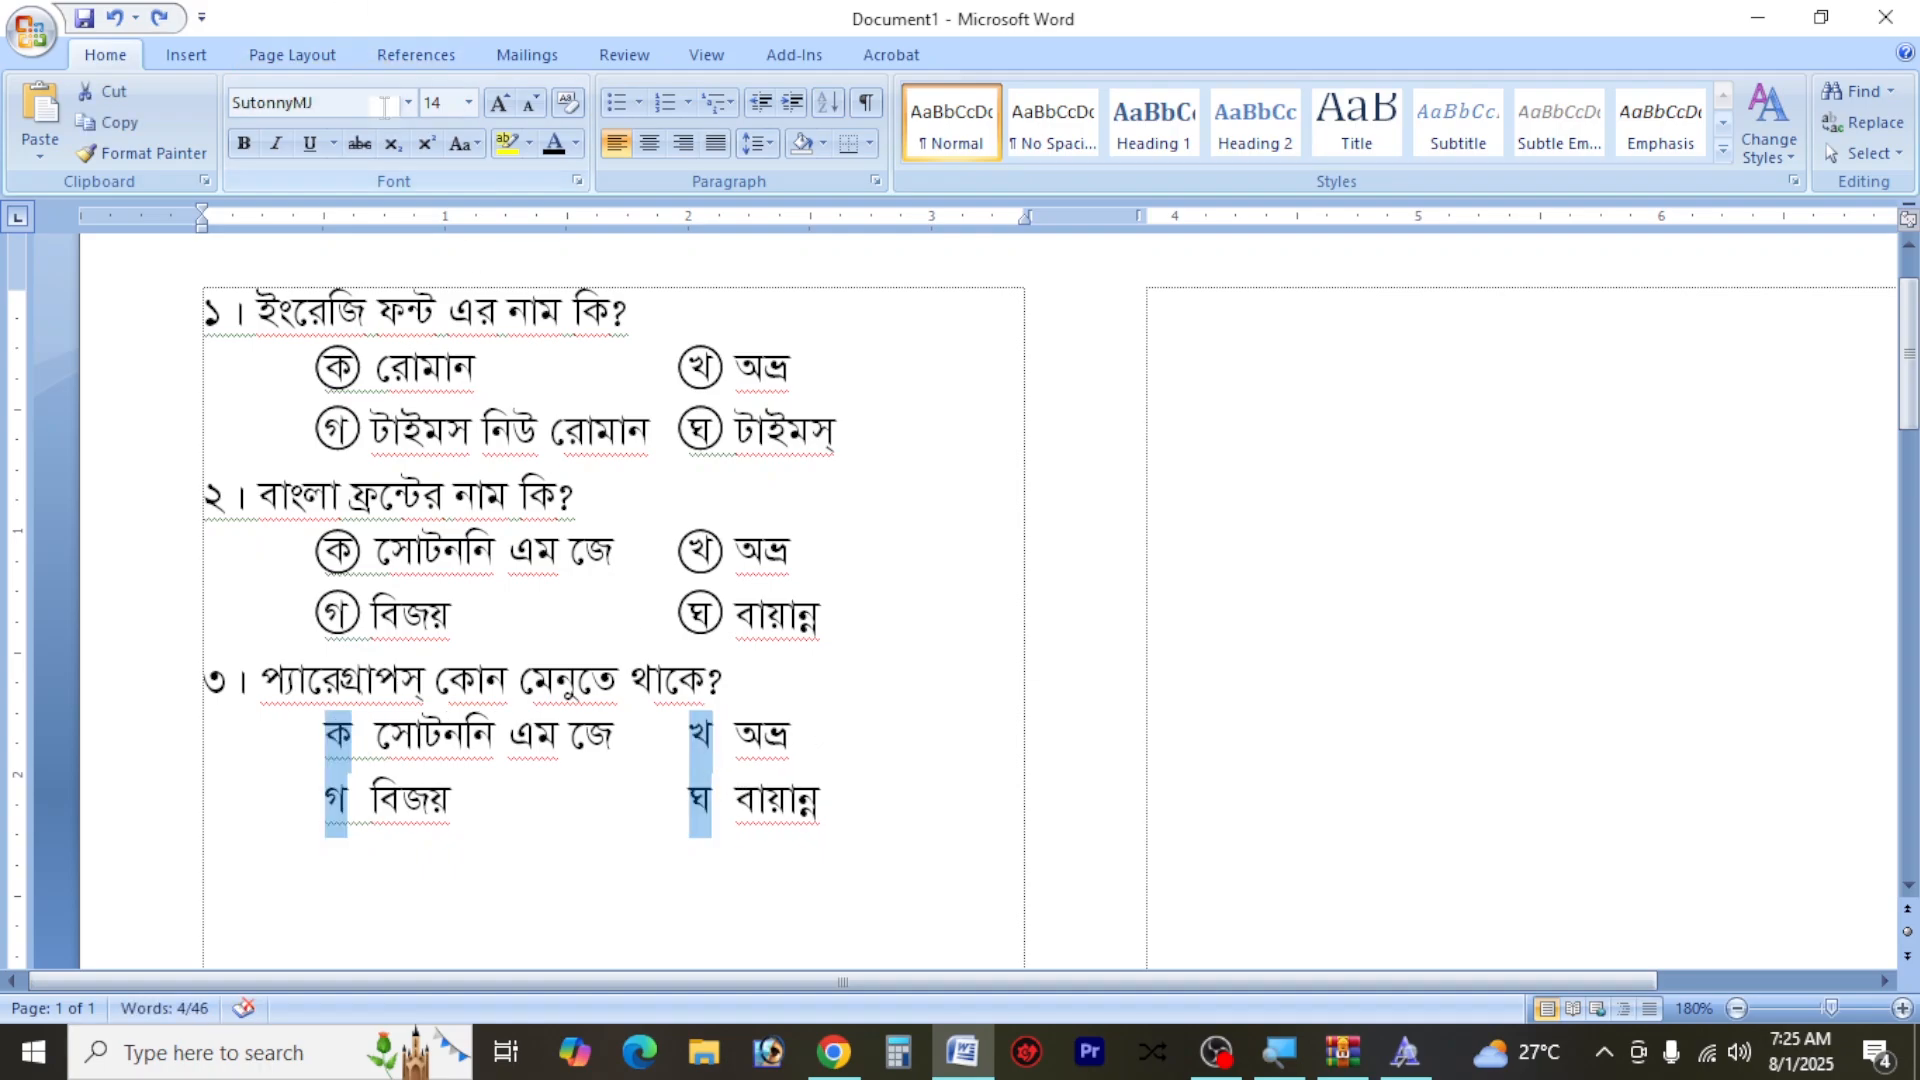
# Set the font of the four selected option letters under question ৩ to BanglaOMR
pyautogui.click(383, 104)
pyautogui.write('B')
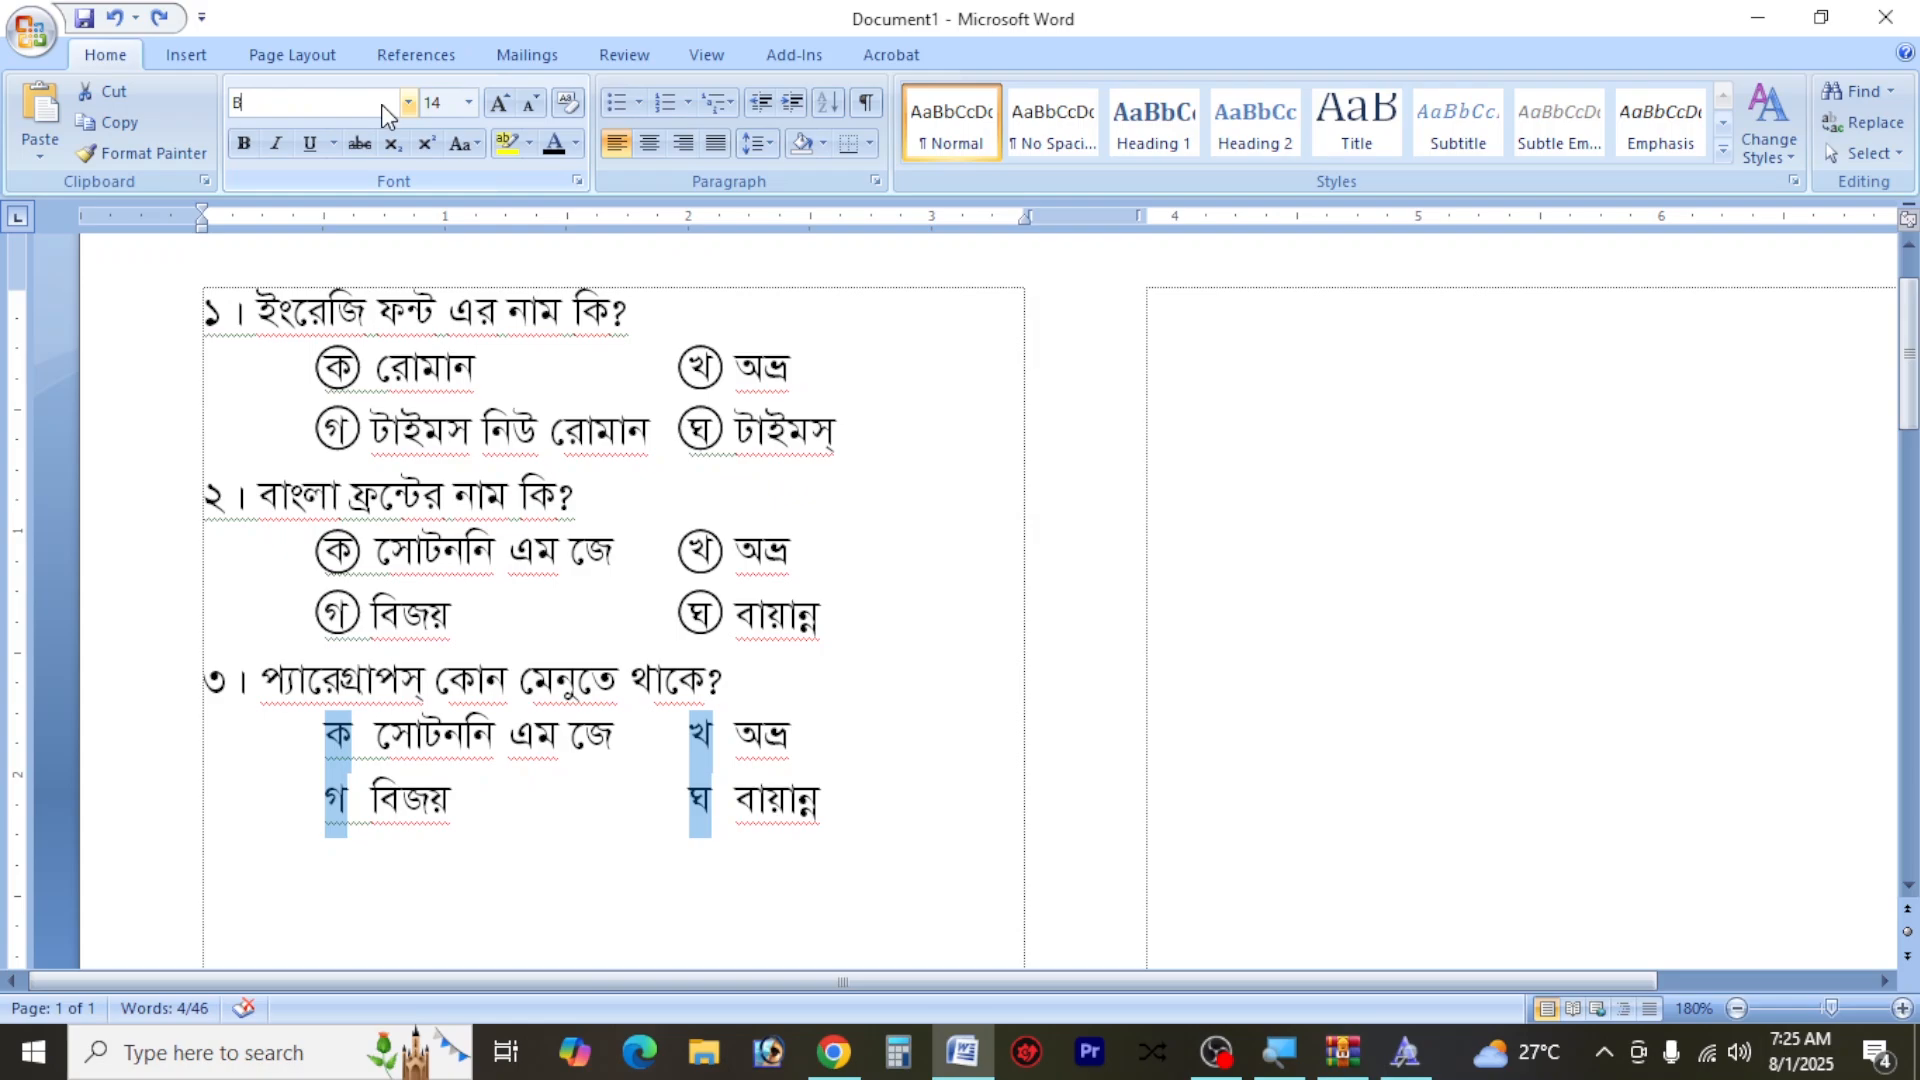
pyautogui.write('anglaOMR')
pyautogui.press('Return')
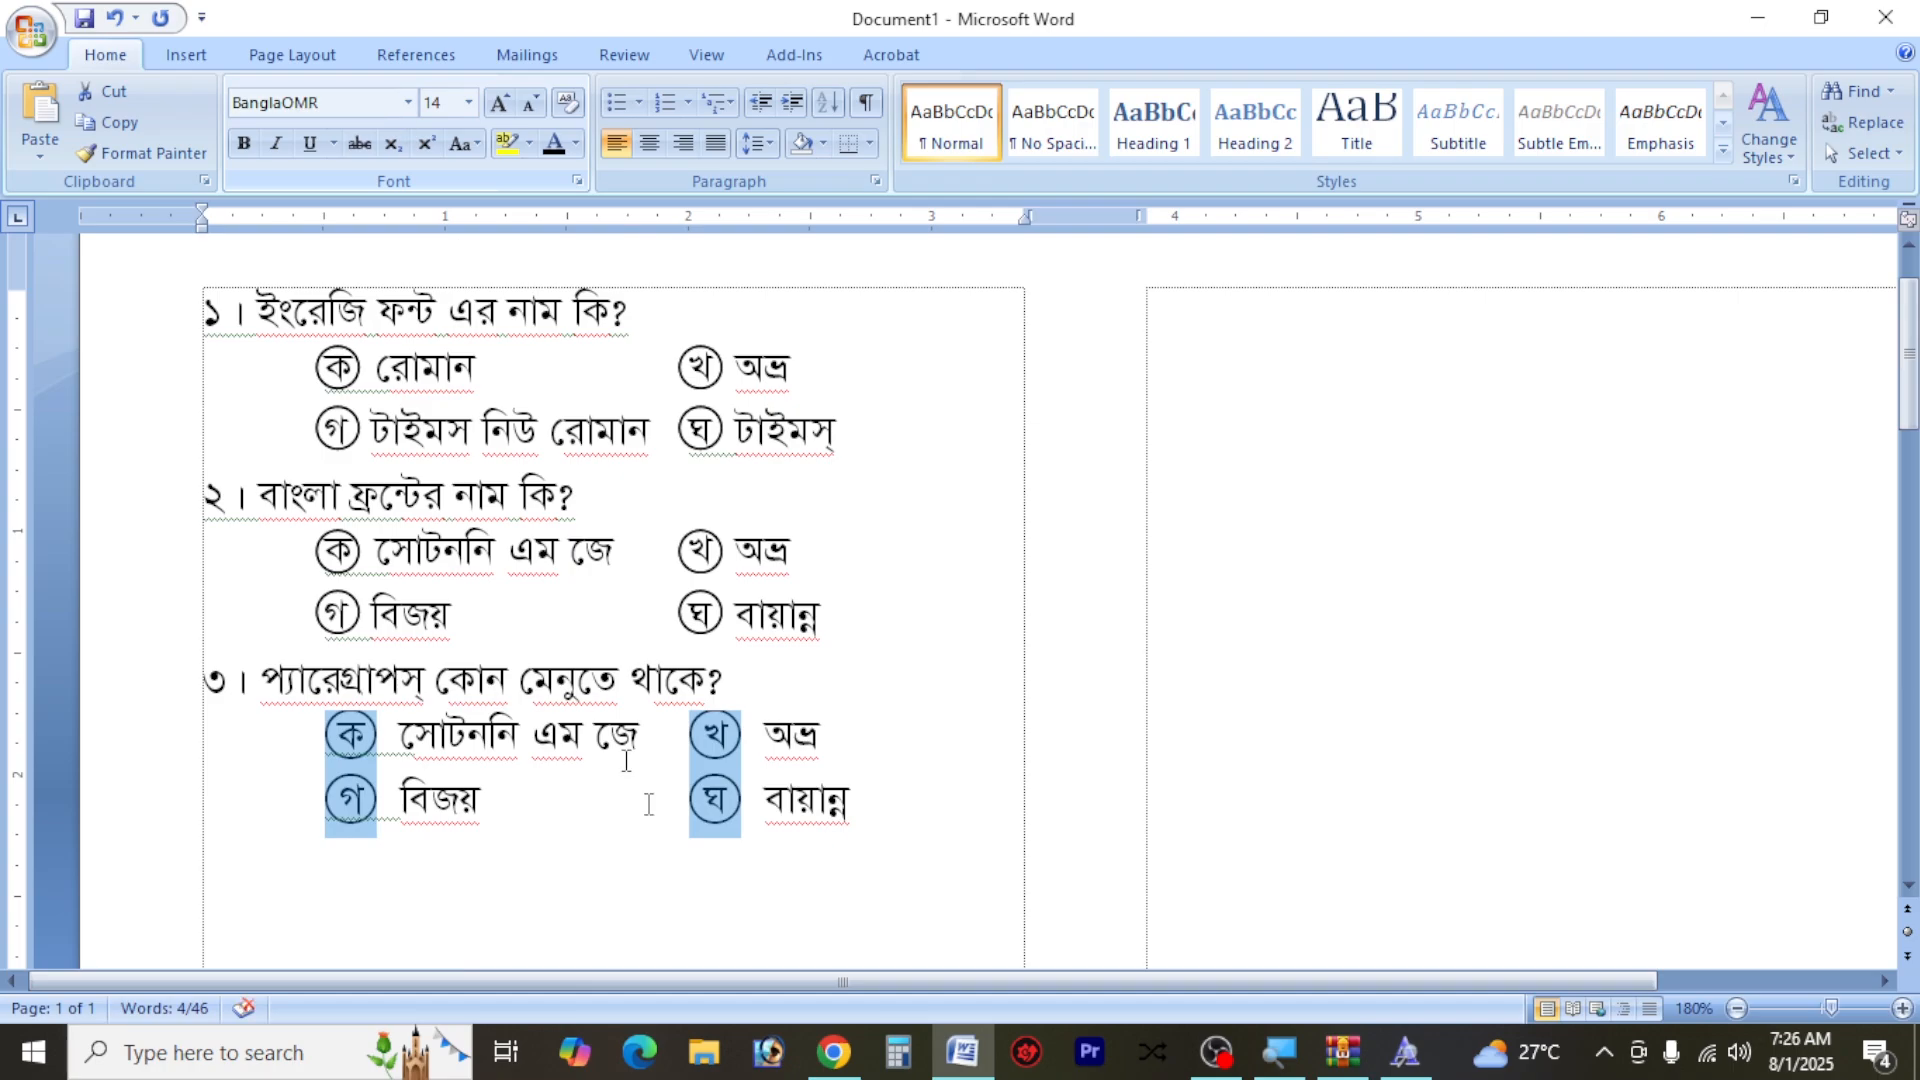
pyautogui.click(377, 799)
pyautogui.click(372, 737)
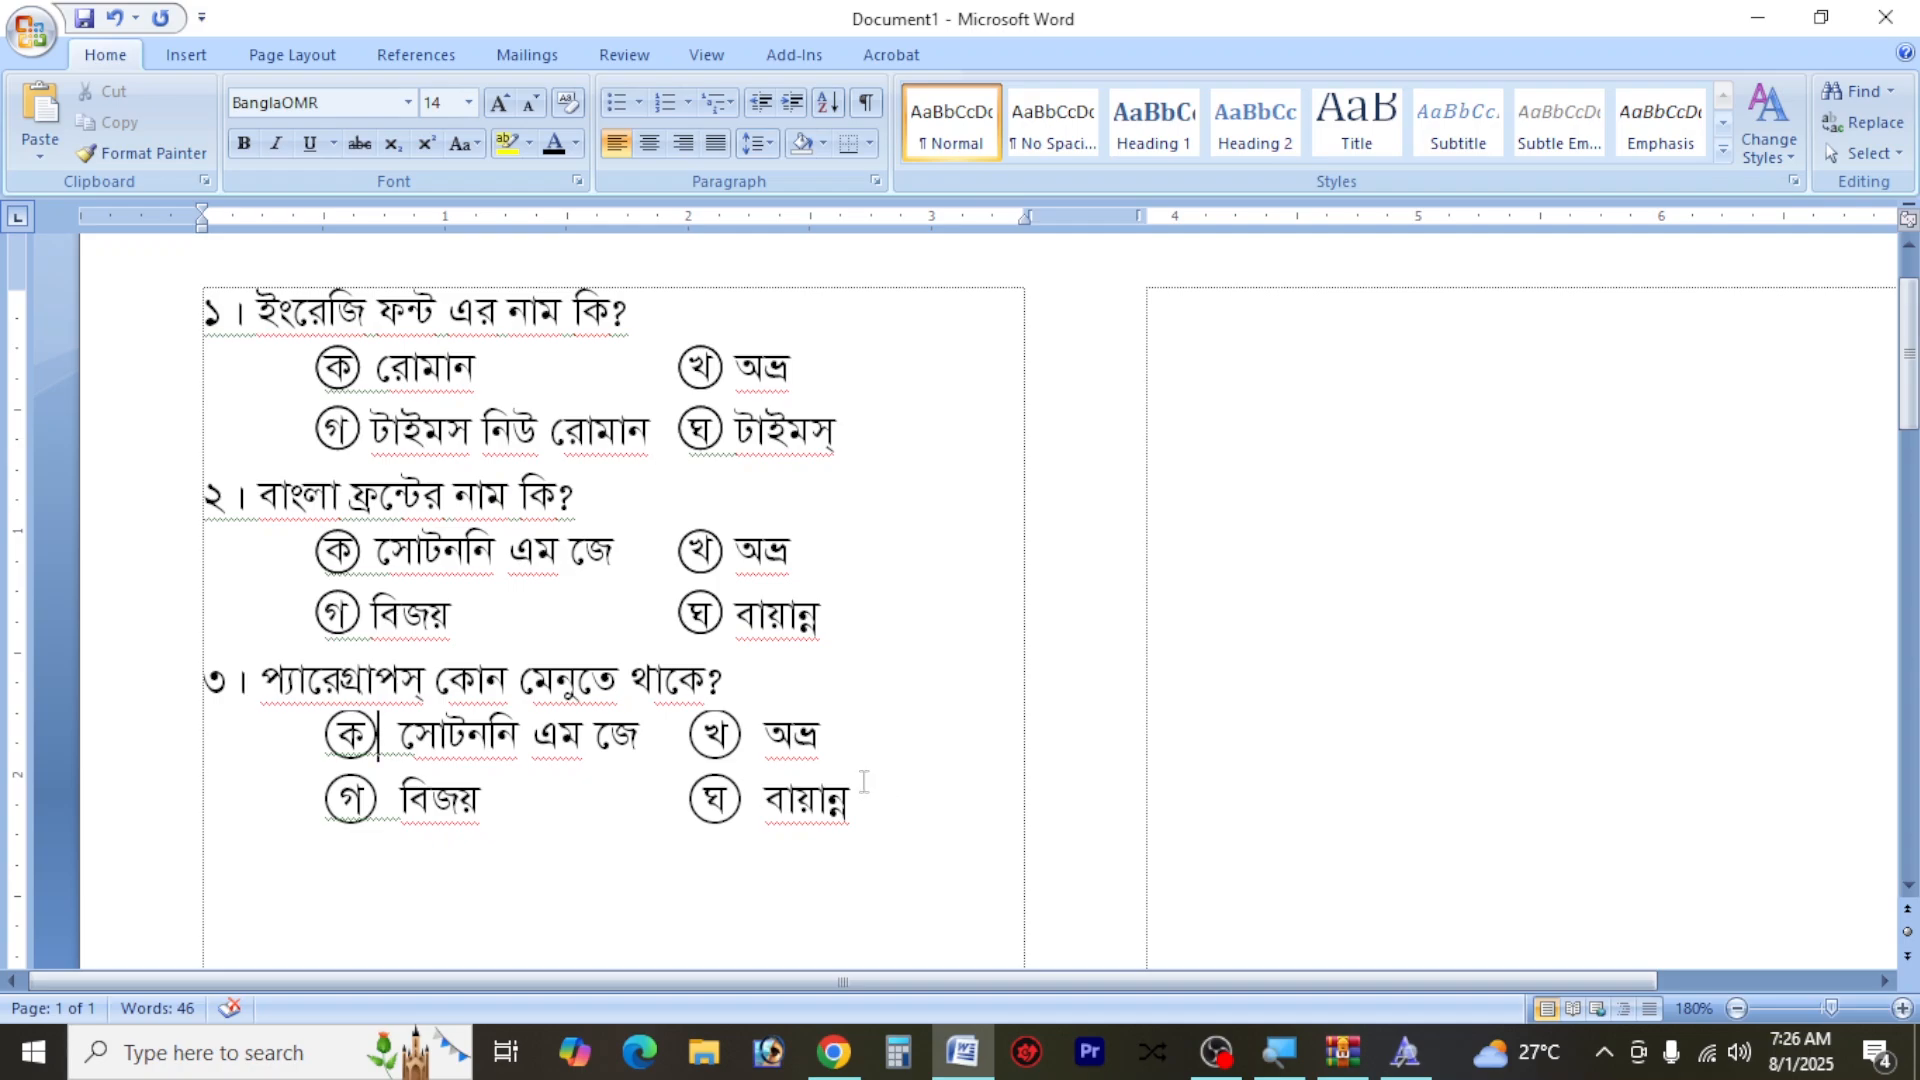
# Copy question ৩ with its four circled options and paste the duplicate on a new line below it
pyautogui.scroll(-1, 866, 778)
pyautogui.scroll(1, 864, 780)
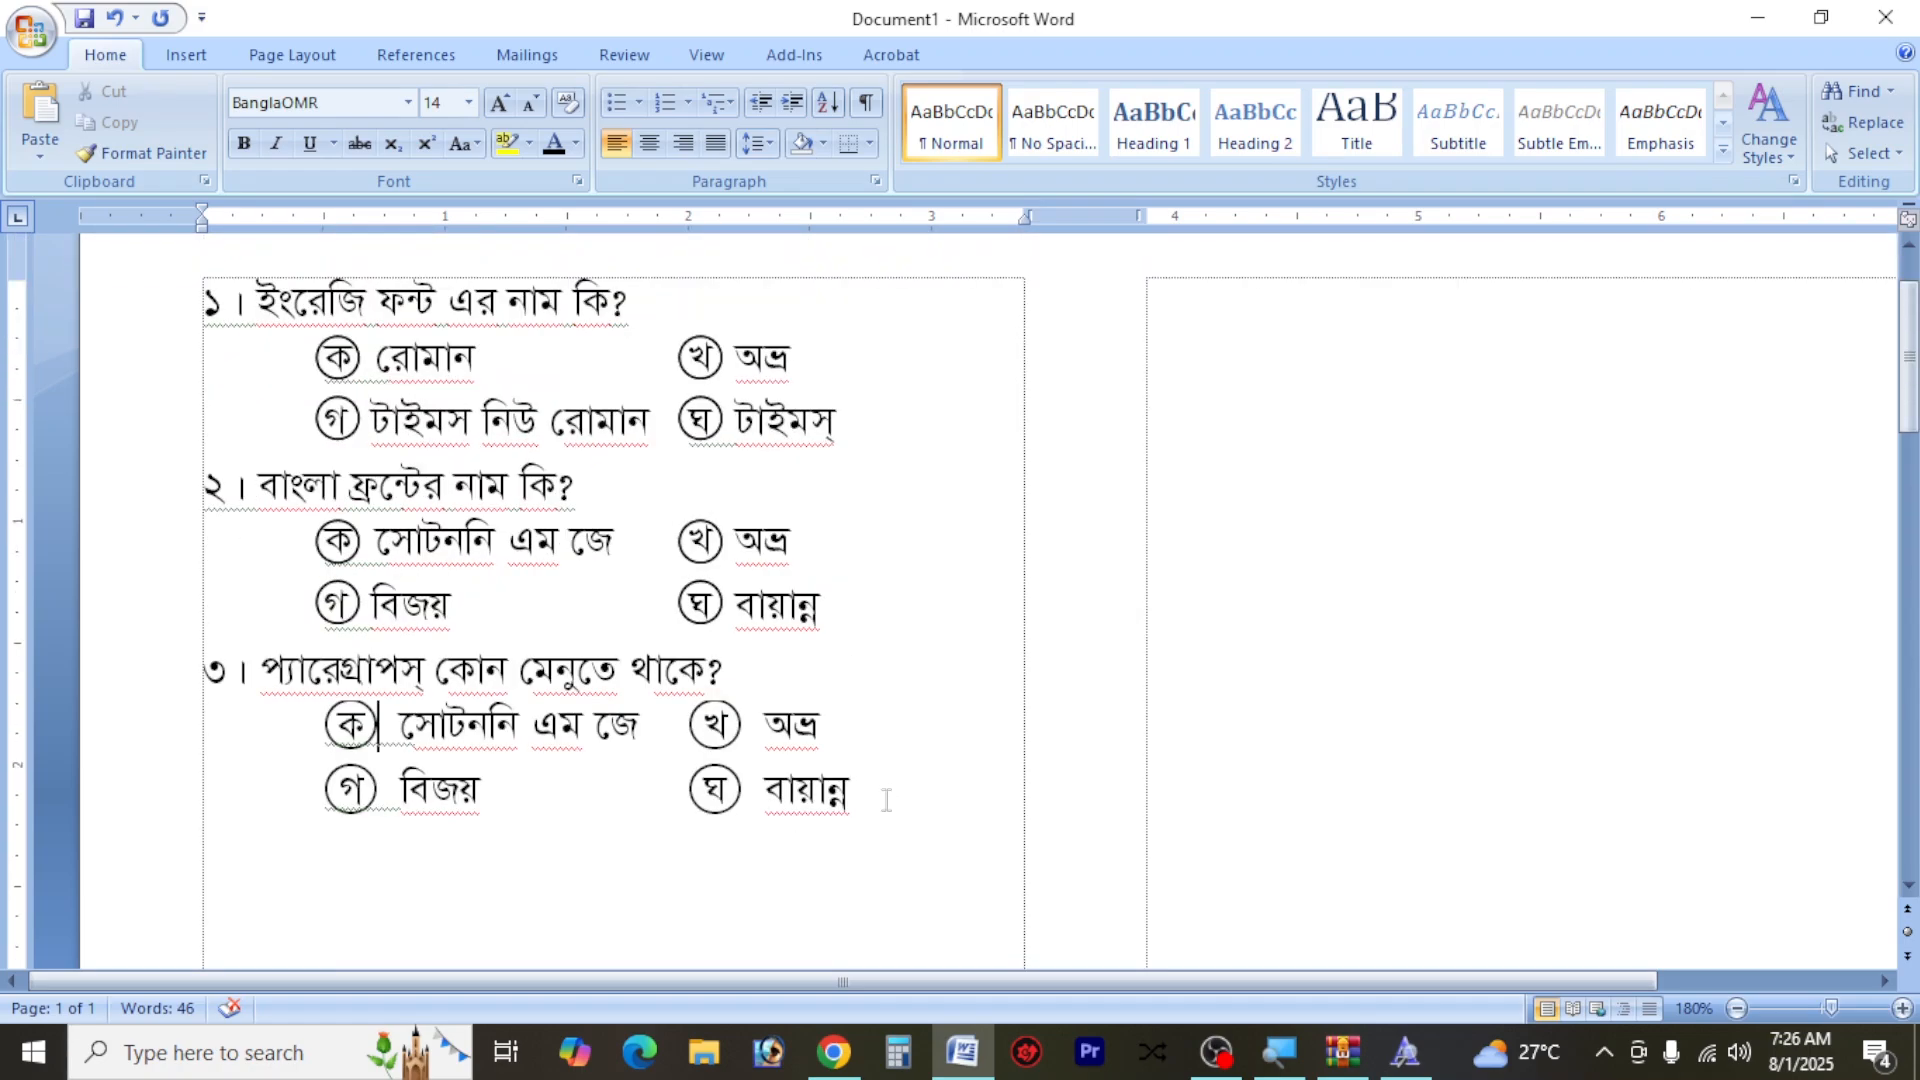
pyautogui.moveTo(852, 792); pyautogui.dragTo(206, 679)
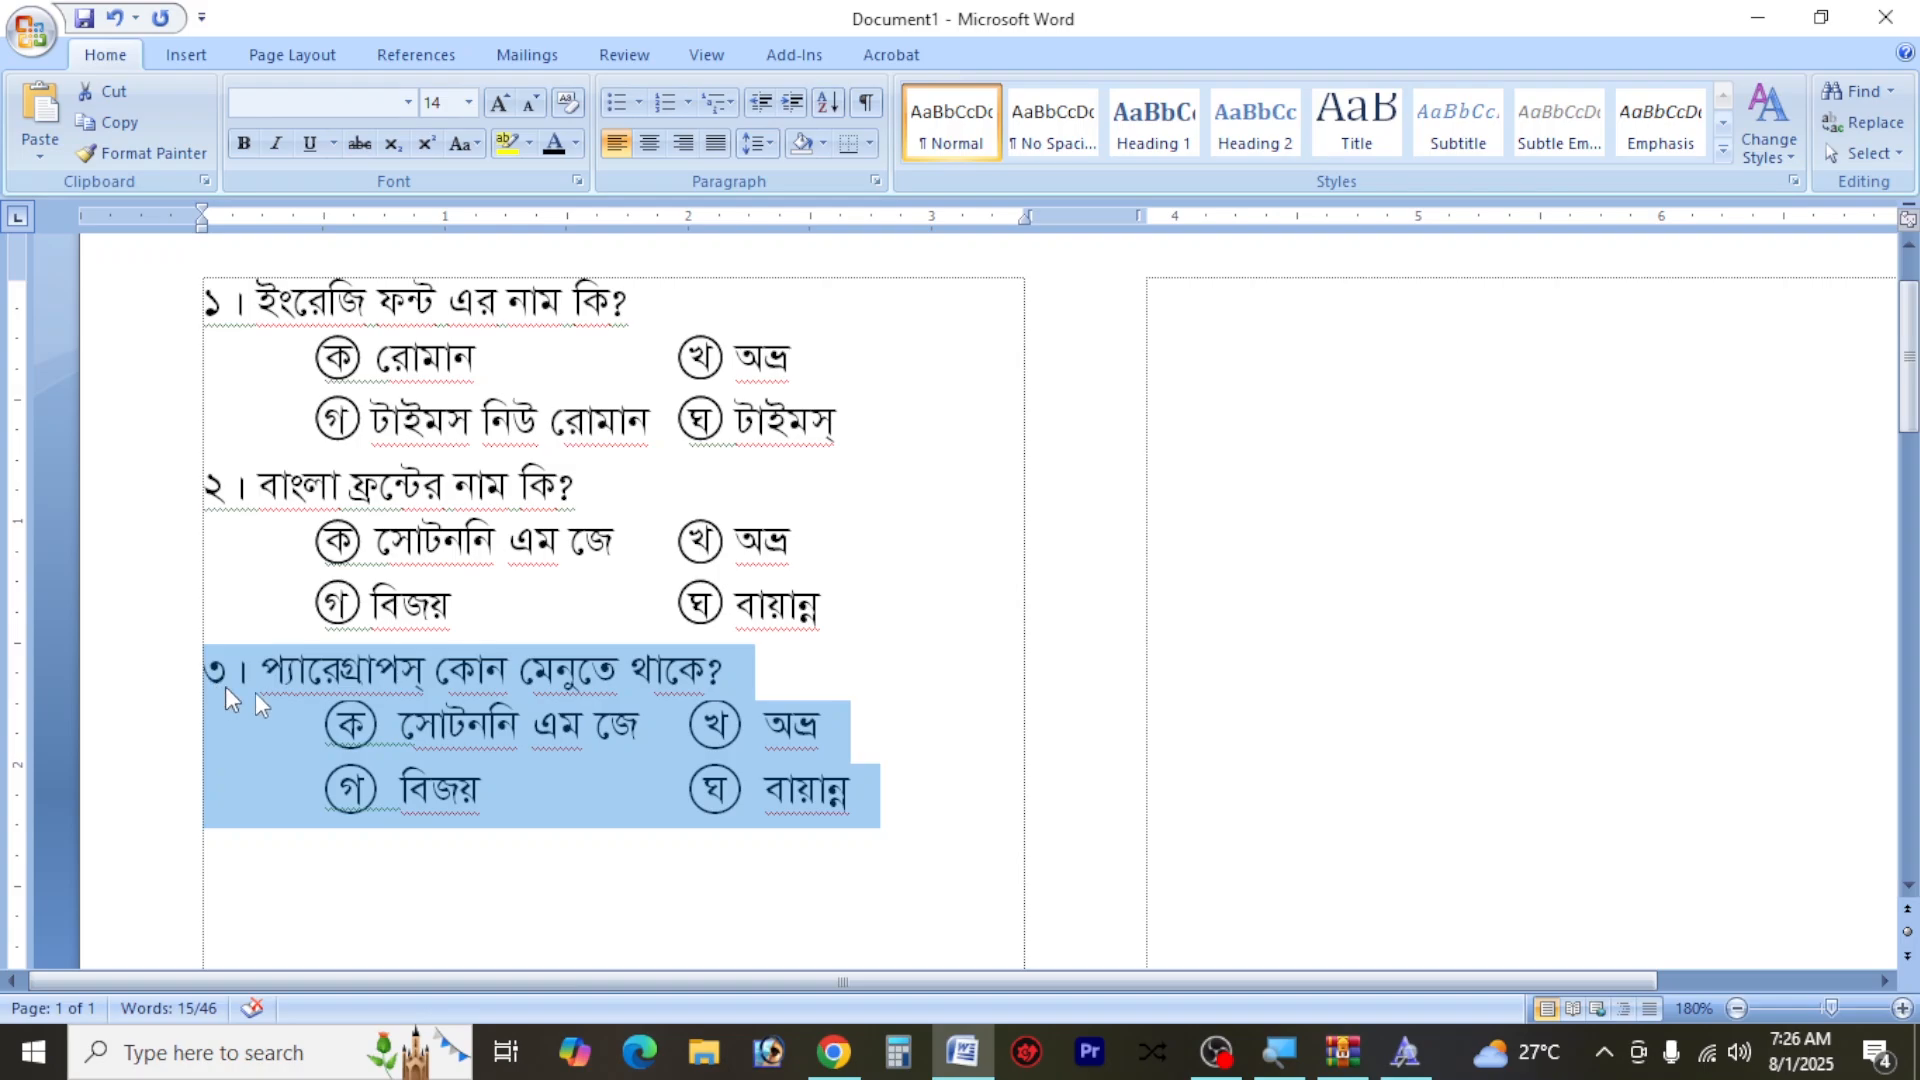
pyautogui.click(921, 791)
pyautogui.press('Return')
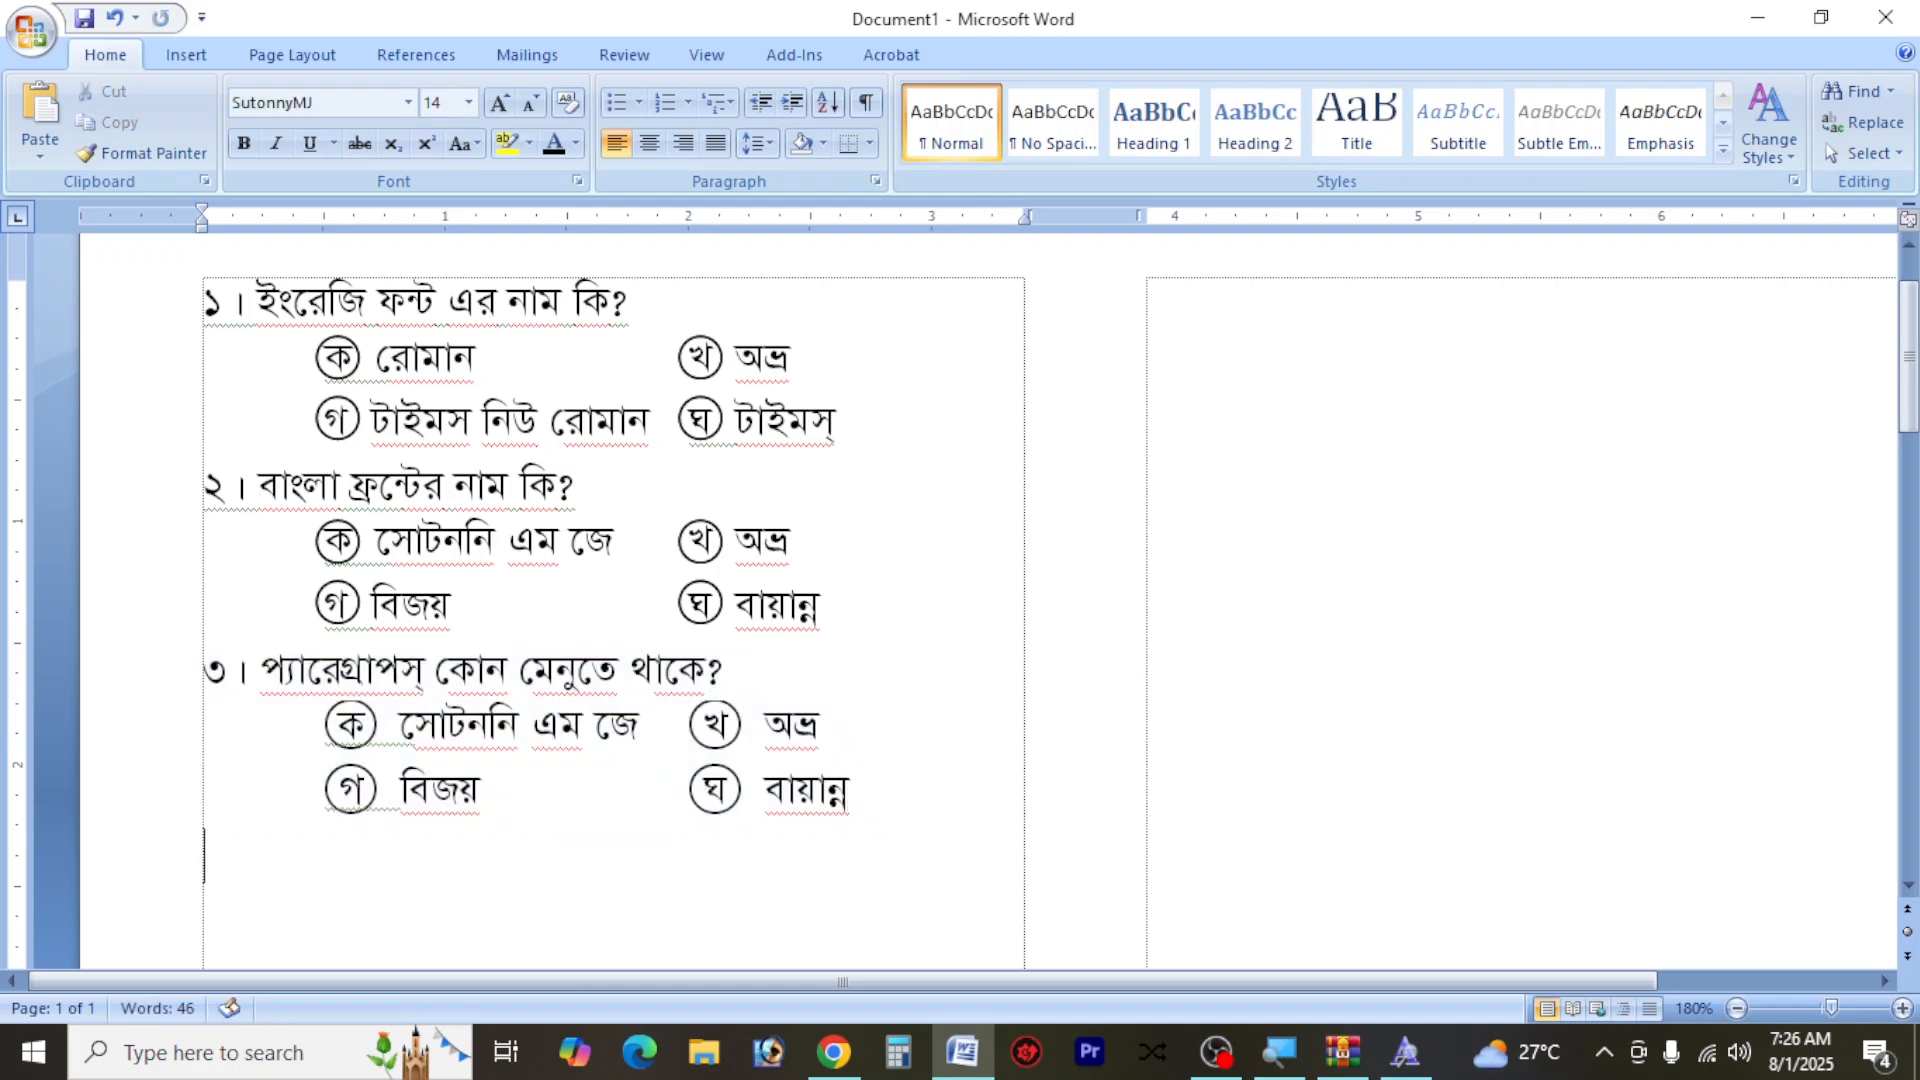
pyautogui.write('৩। প্যারেগ্রাপস্ কোন মেনুতে থাকে? ক সোটননি এম জে খ অভ্র গ বিজয় ঘ বায়ান্ন')
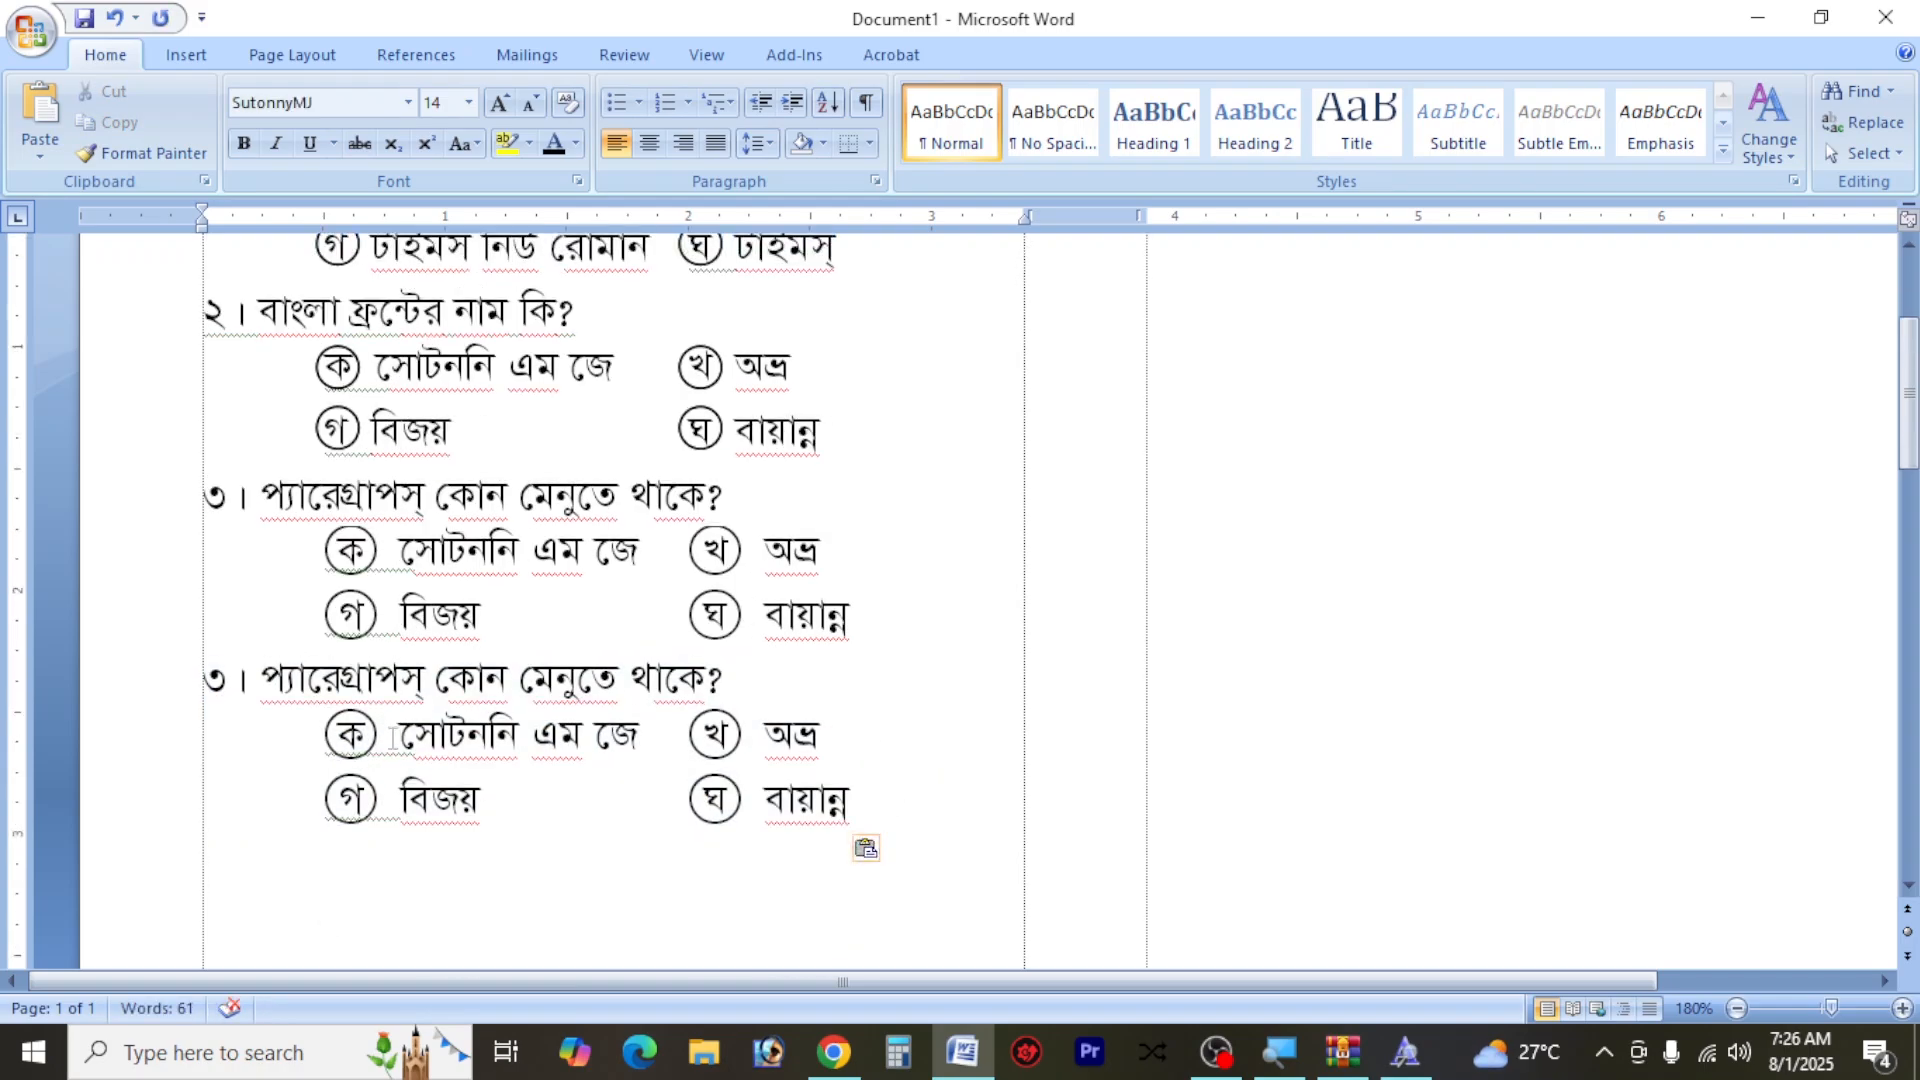
# Clear the answer text of option ক in the duplicated question
pyautogui.click(466, 736)
pyautogui.moveTo(632, 738); pyautogui.dragTo(450, 755)
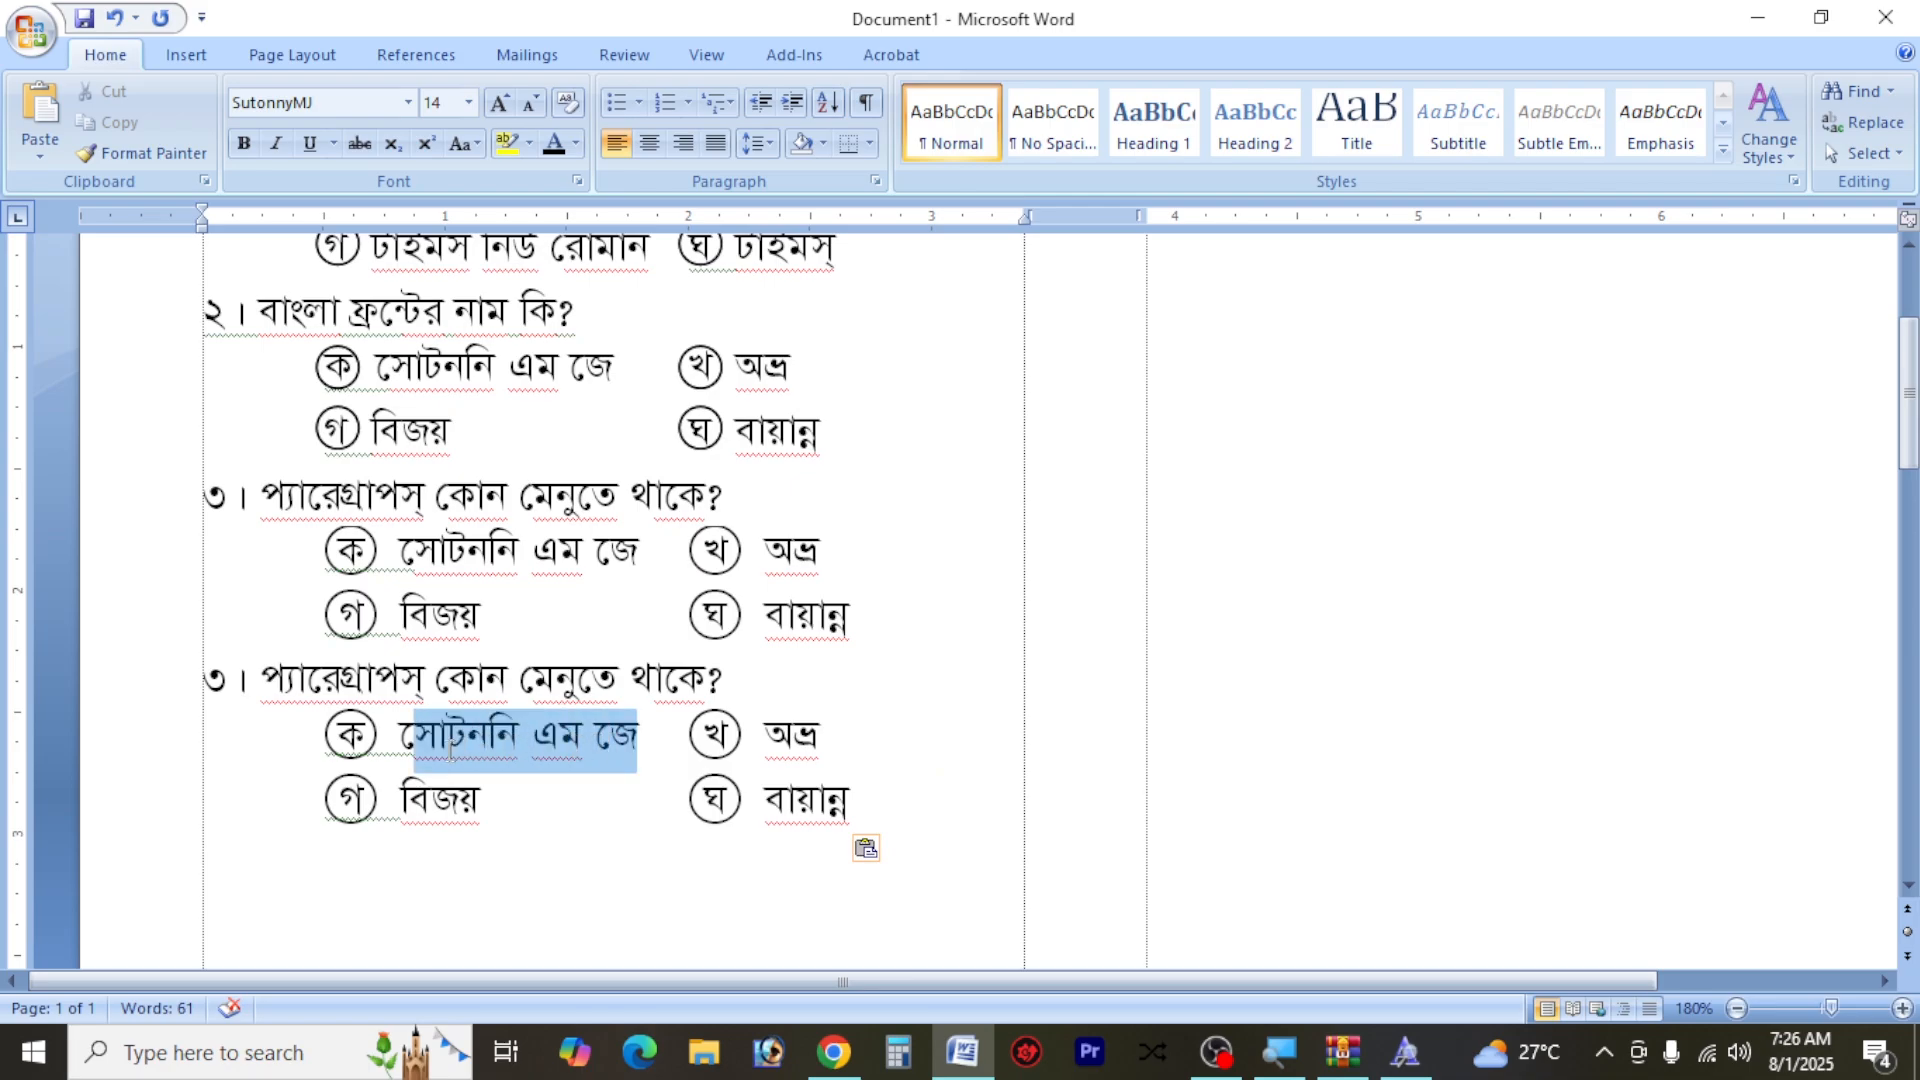
pyautogui.write('ঝেঝ')
pyautogui.press('Tab')
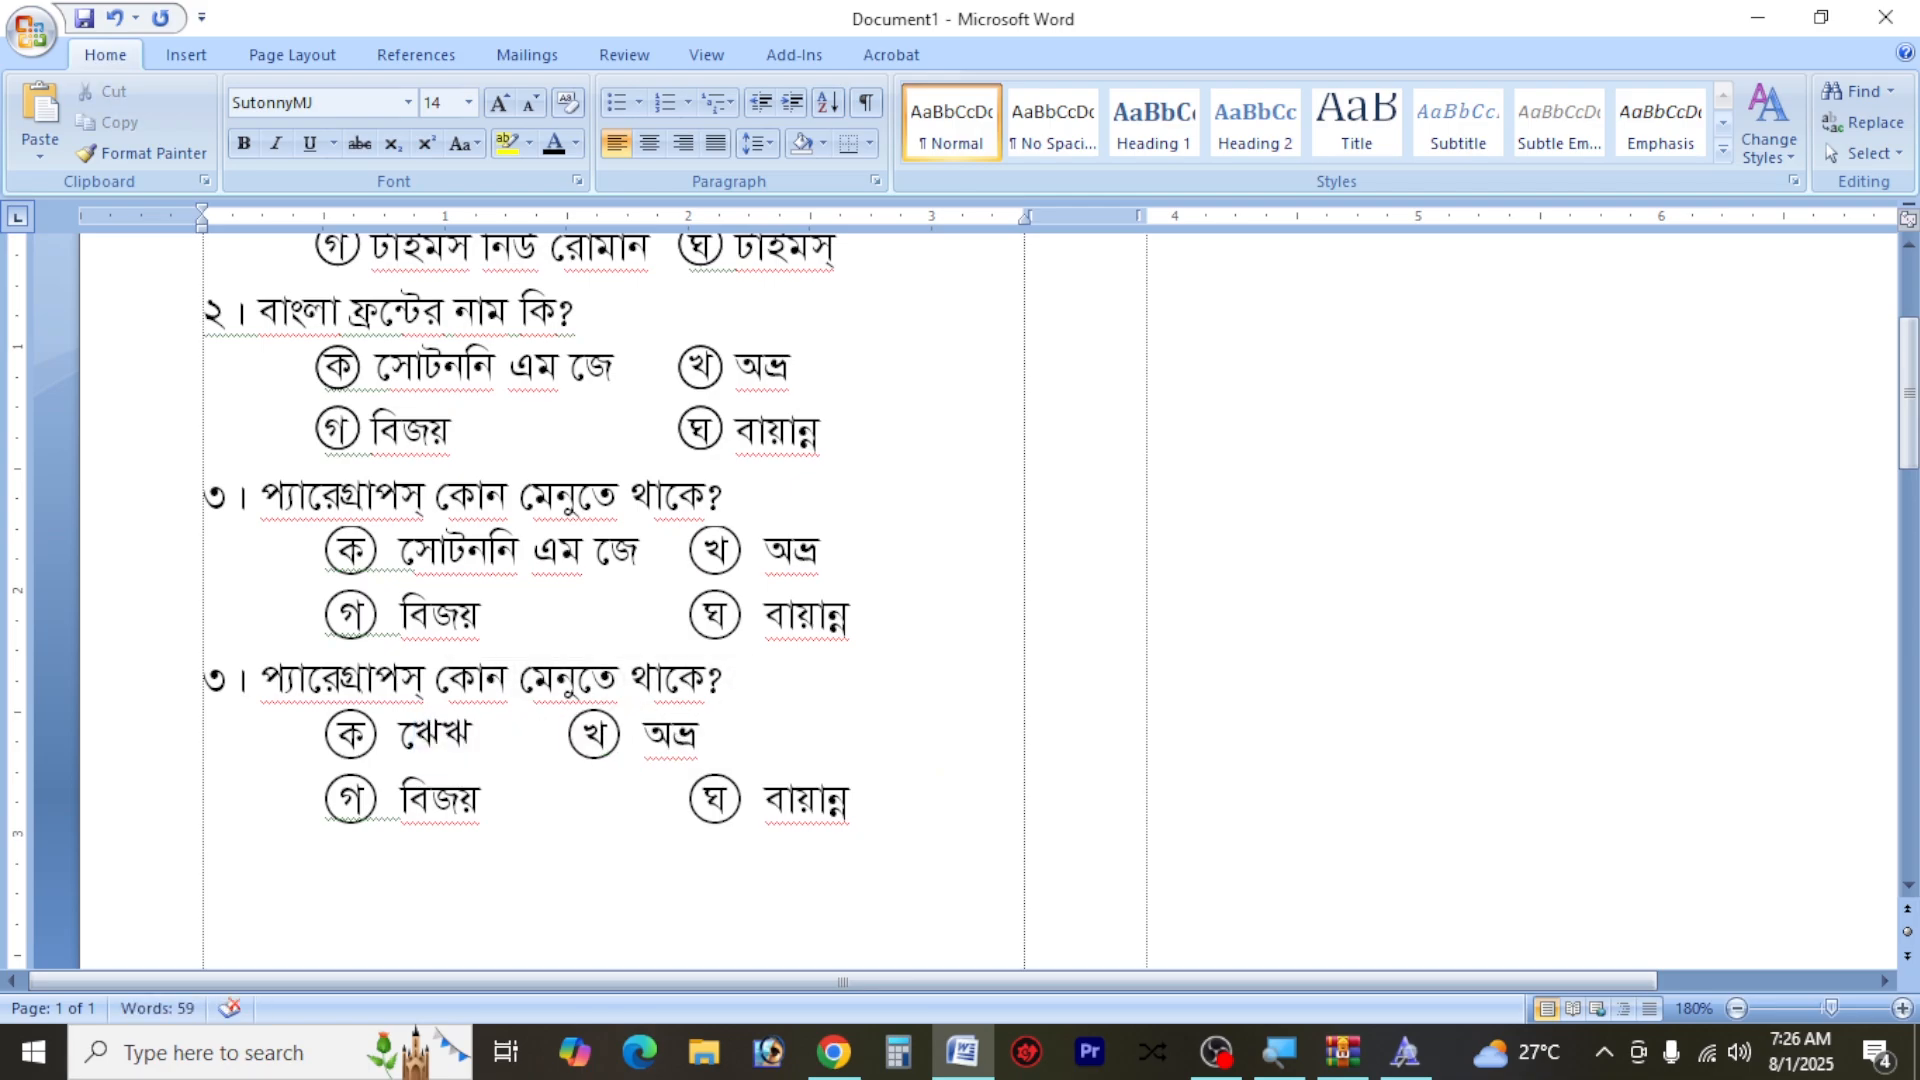
pyautogui.press('BackSpace')
pyautogui.press('BackSpace')
pyautogui.press('BackSpace')
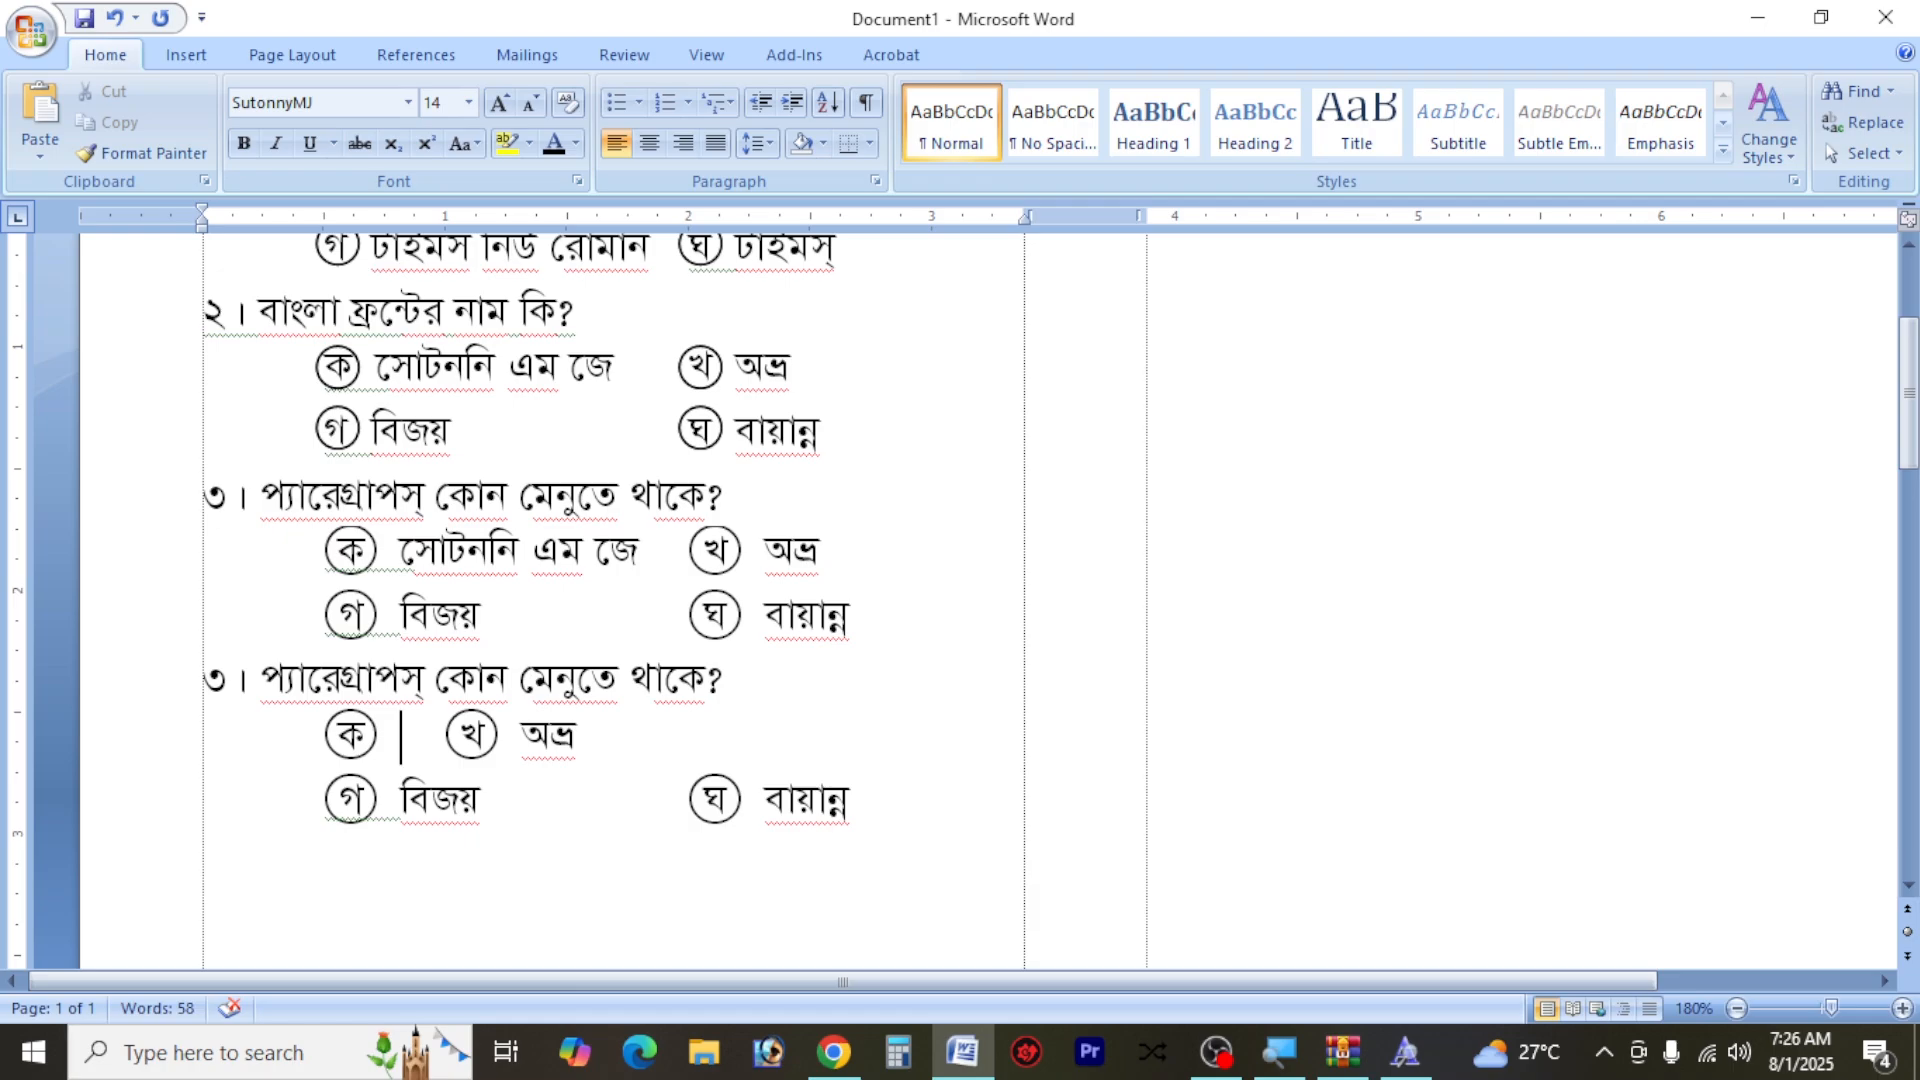
pyautogui.write('ঈওঋগ')
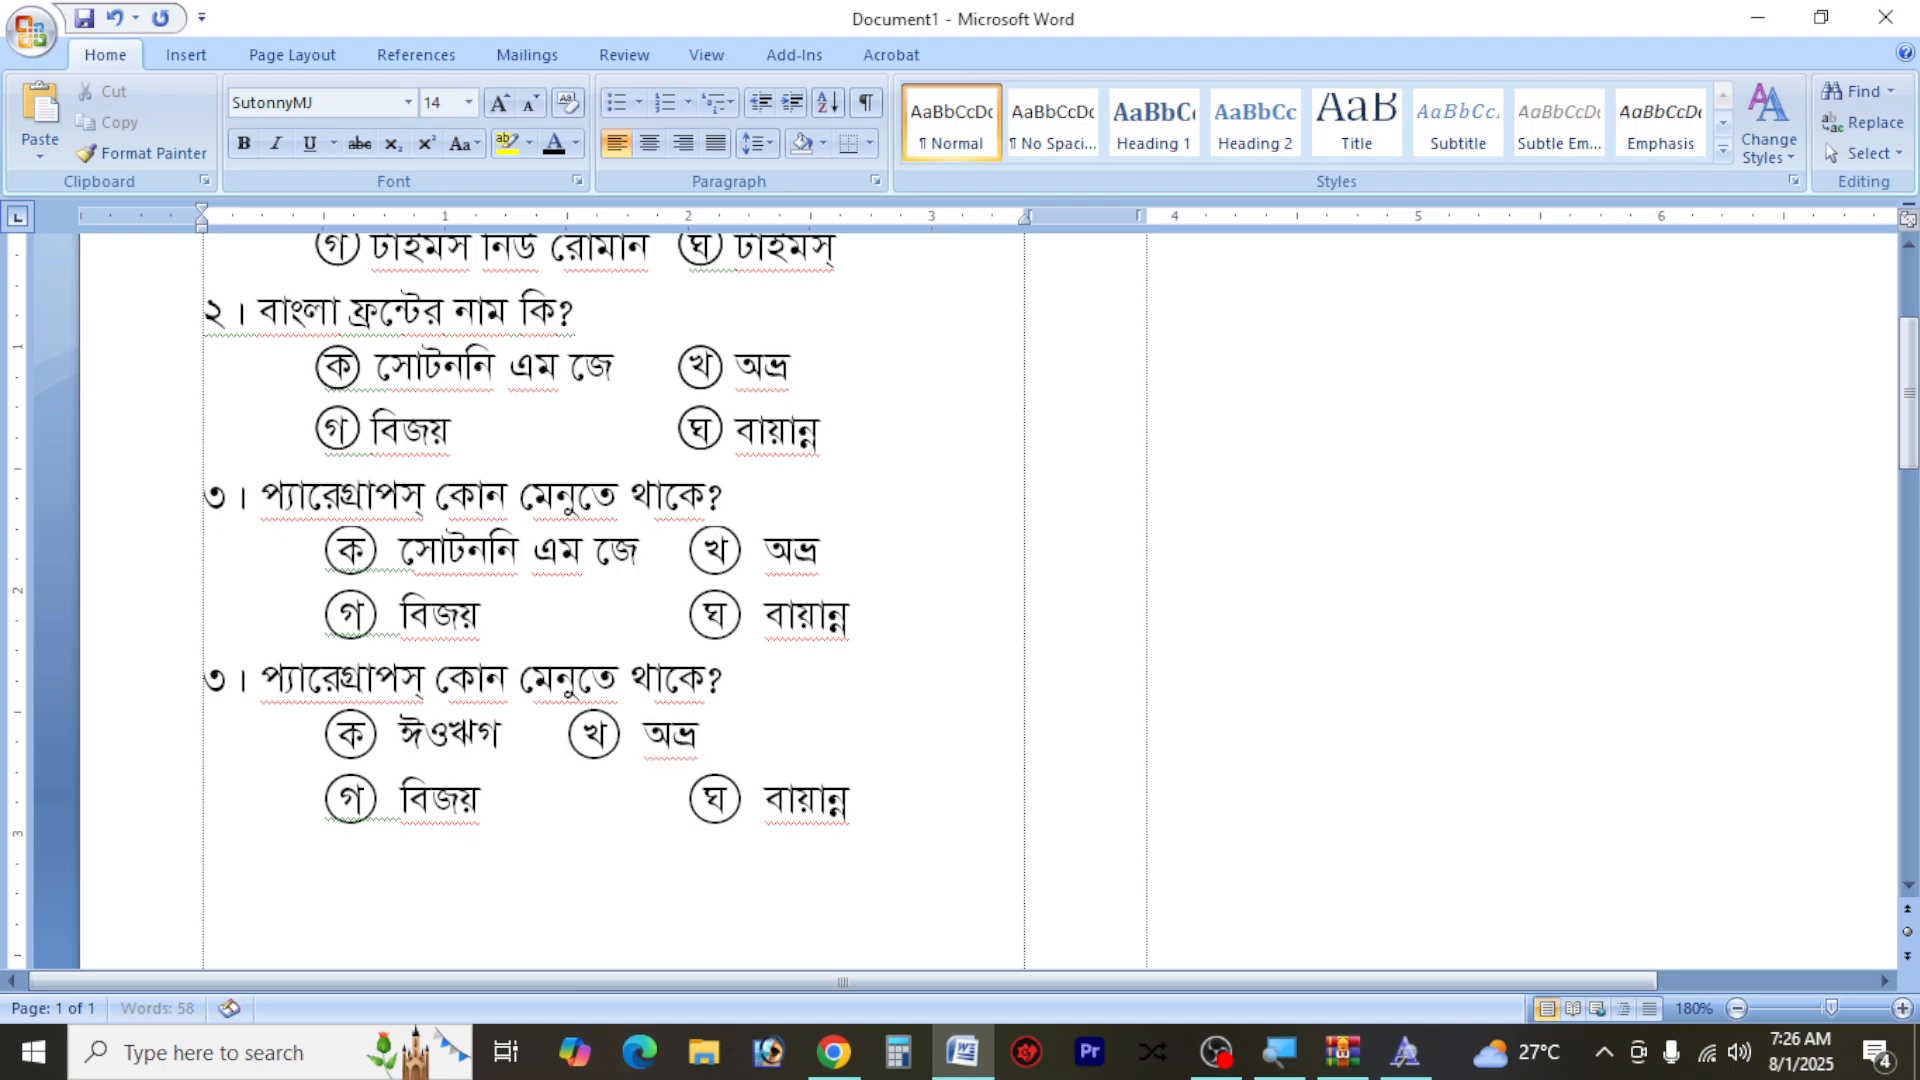
pyautogui.press('BackSpace')
pyautogui.press('BackSpace')
pyautogui.press('BackSpace')
pyautogui.press('BackSpace')
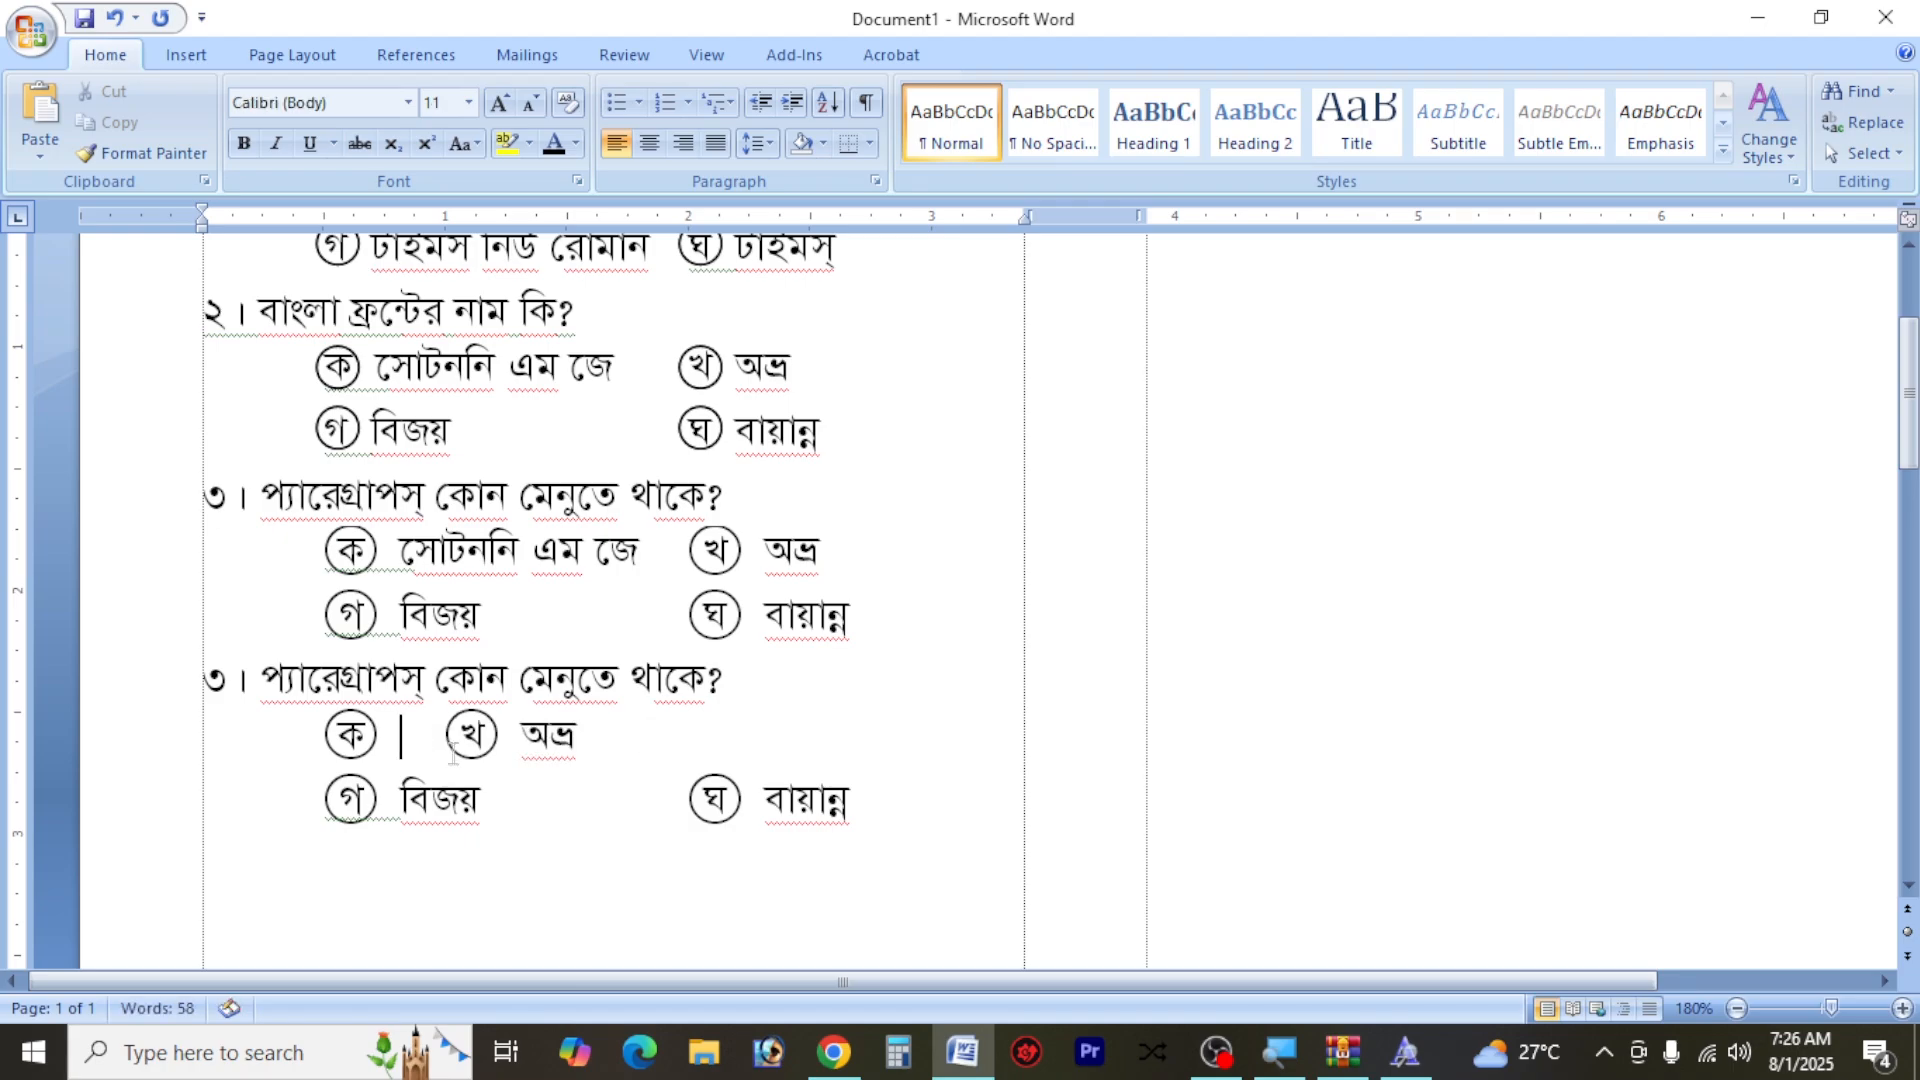
pyautogui.hotkey('ctrl', 'n')
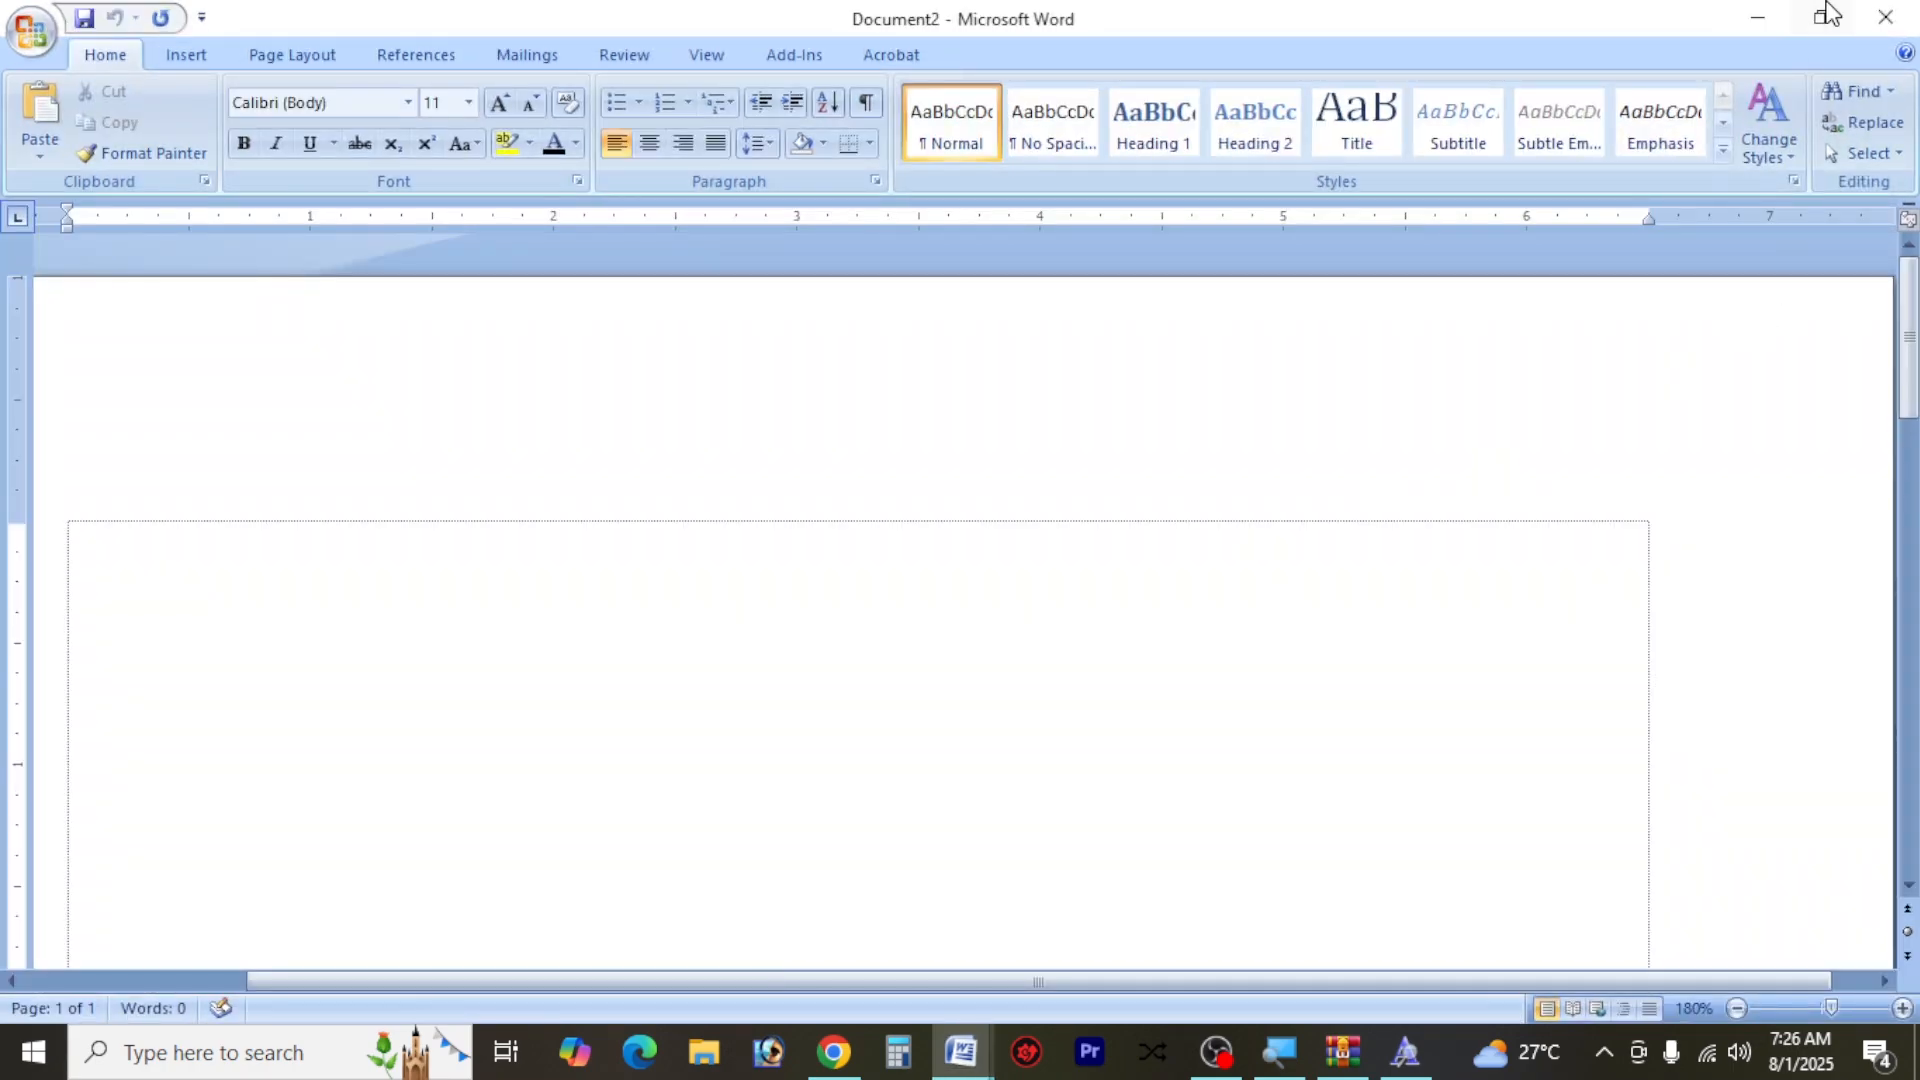
pyautogui.click(1886, 17)
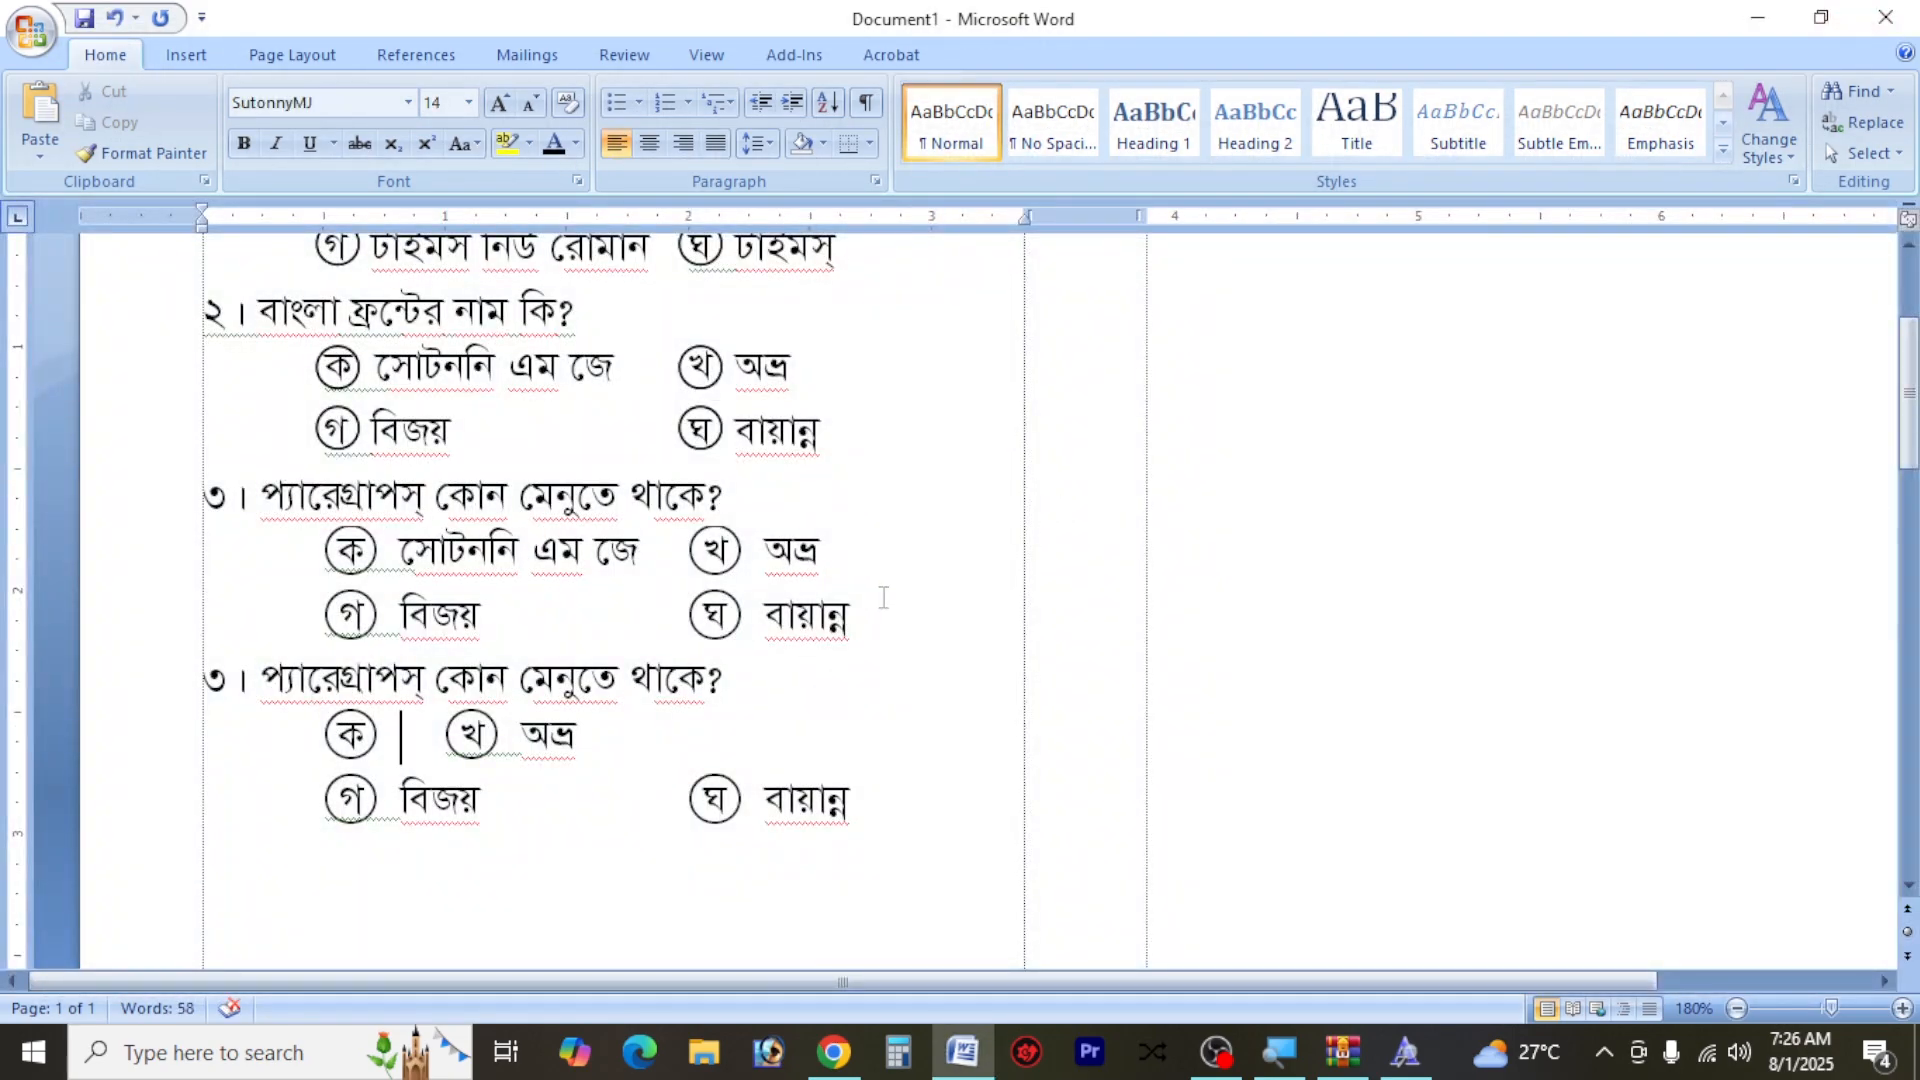
# Fill in the duplicated question's option ক as হোম, realign option খ with a tab, and replace its text with ইনসার্ট
pyautogui.write('হোম')
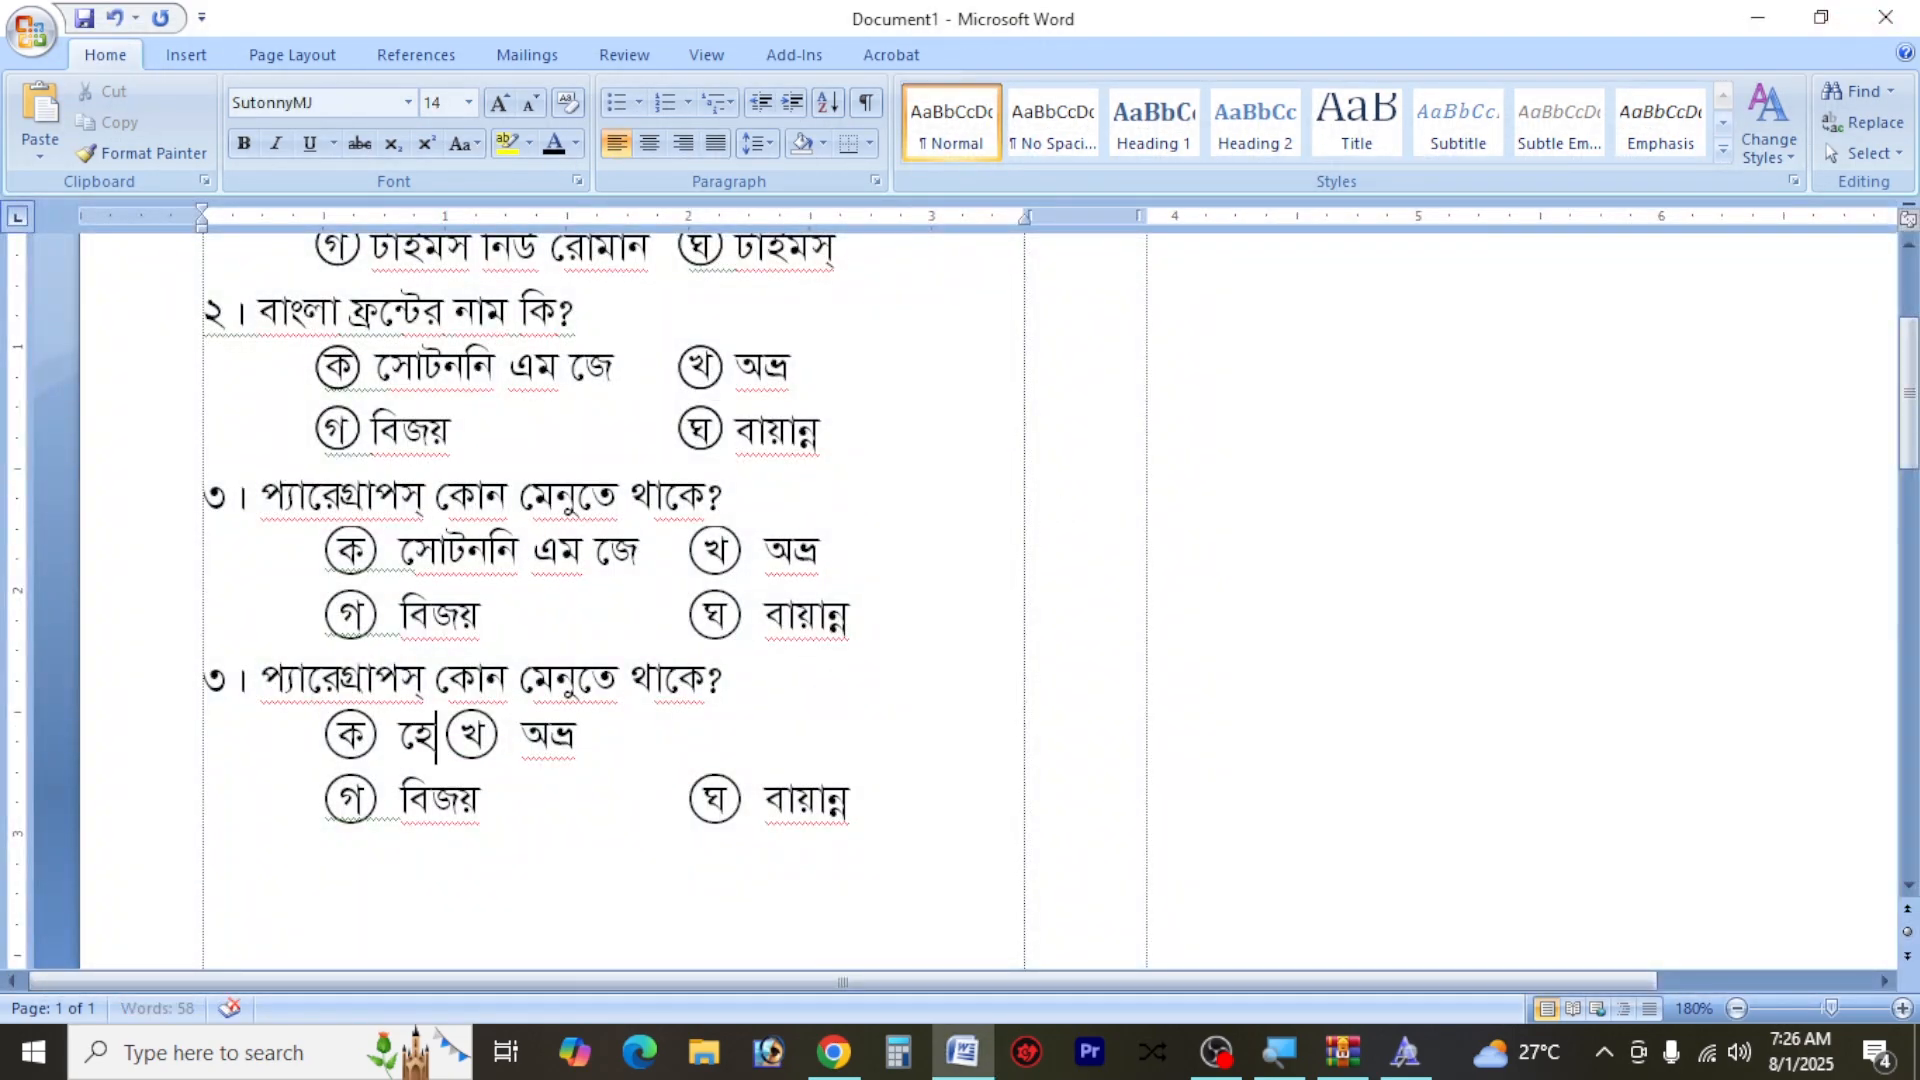
pyautogui.press('Tab')
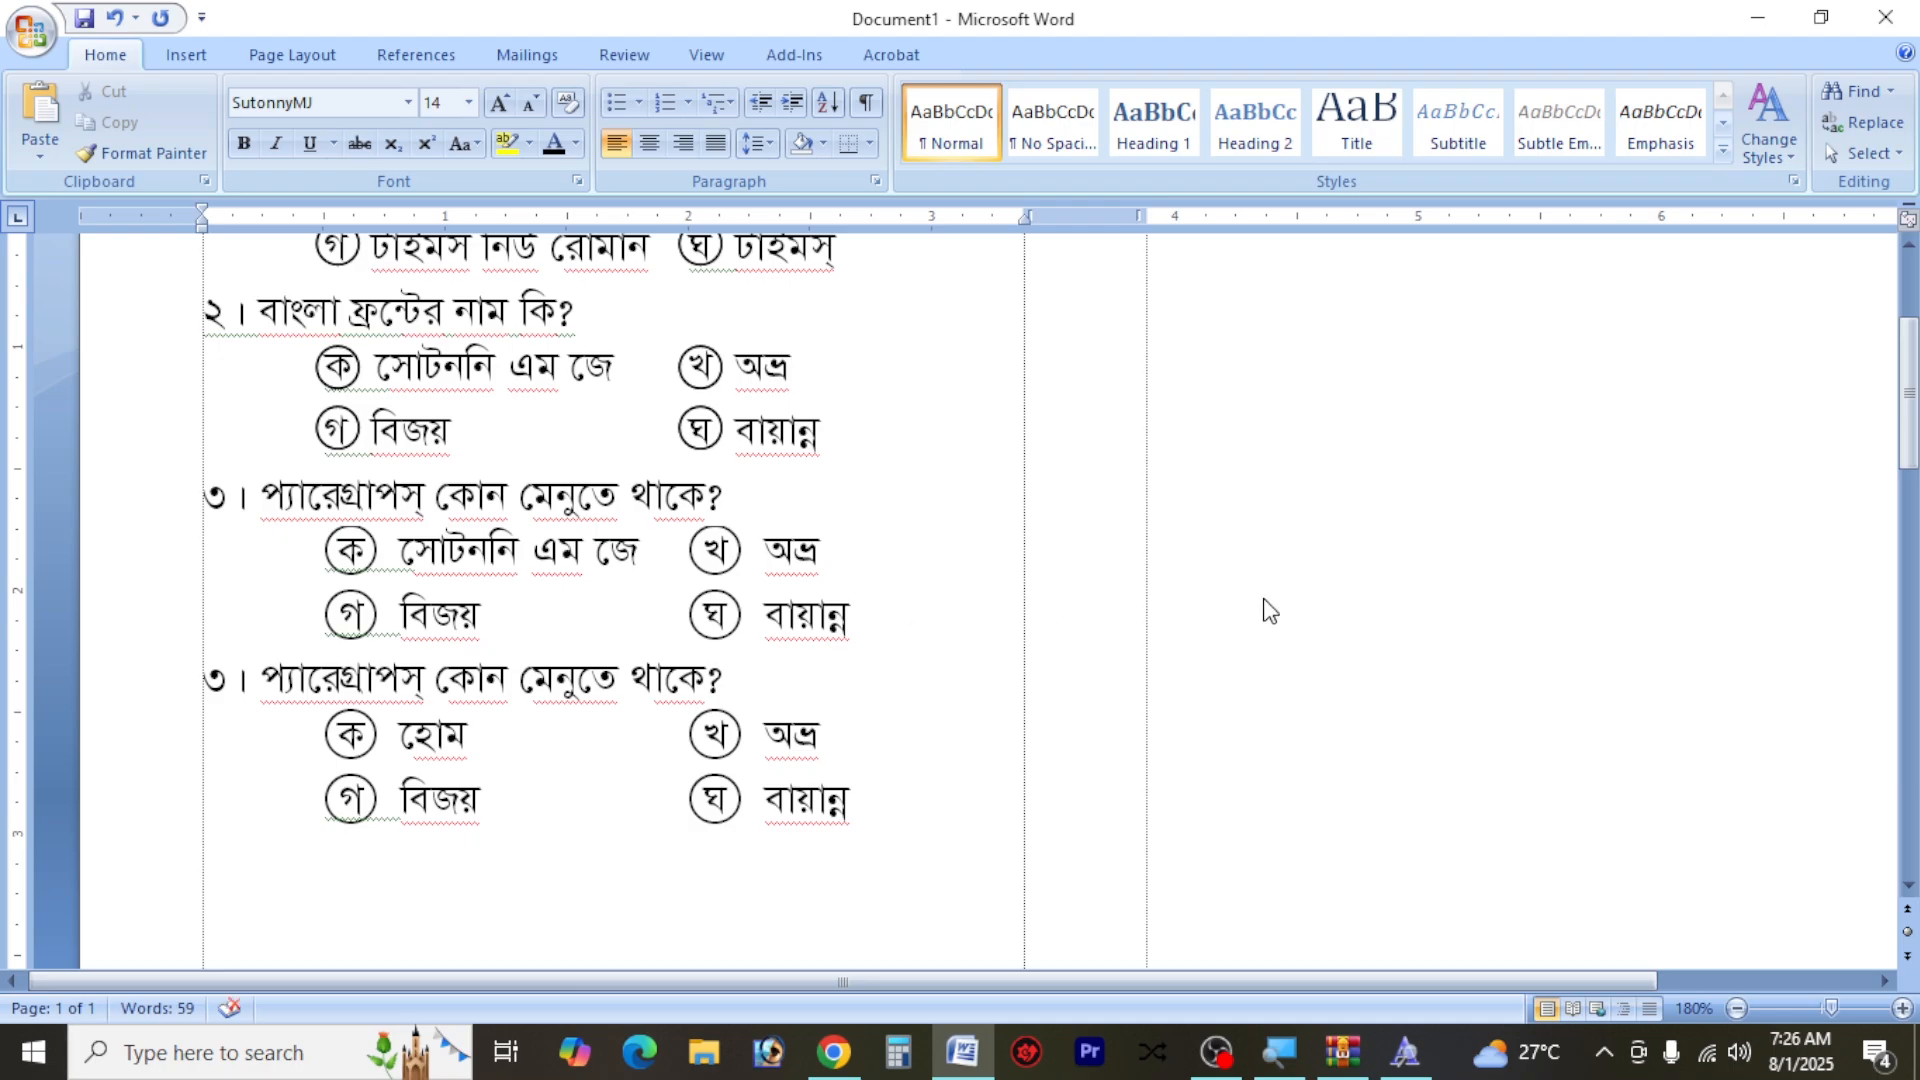
pyautogui.moveTo(830, 745); pyautogui.dragTo(771, 746)
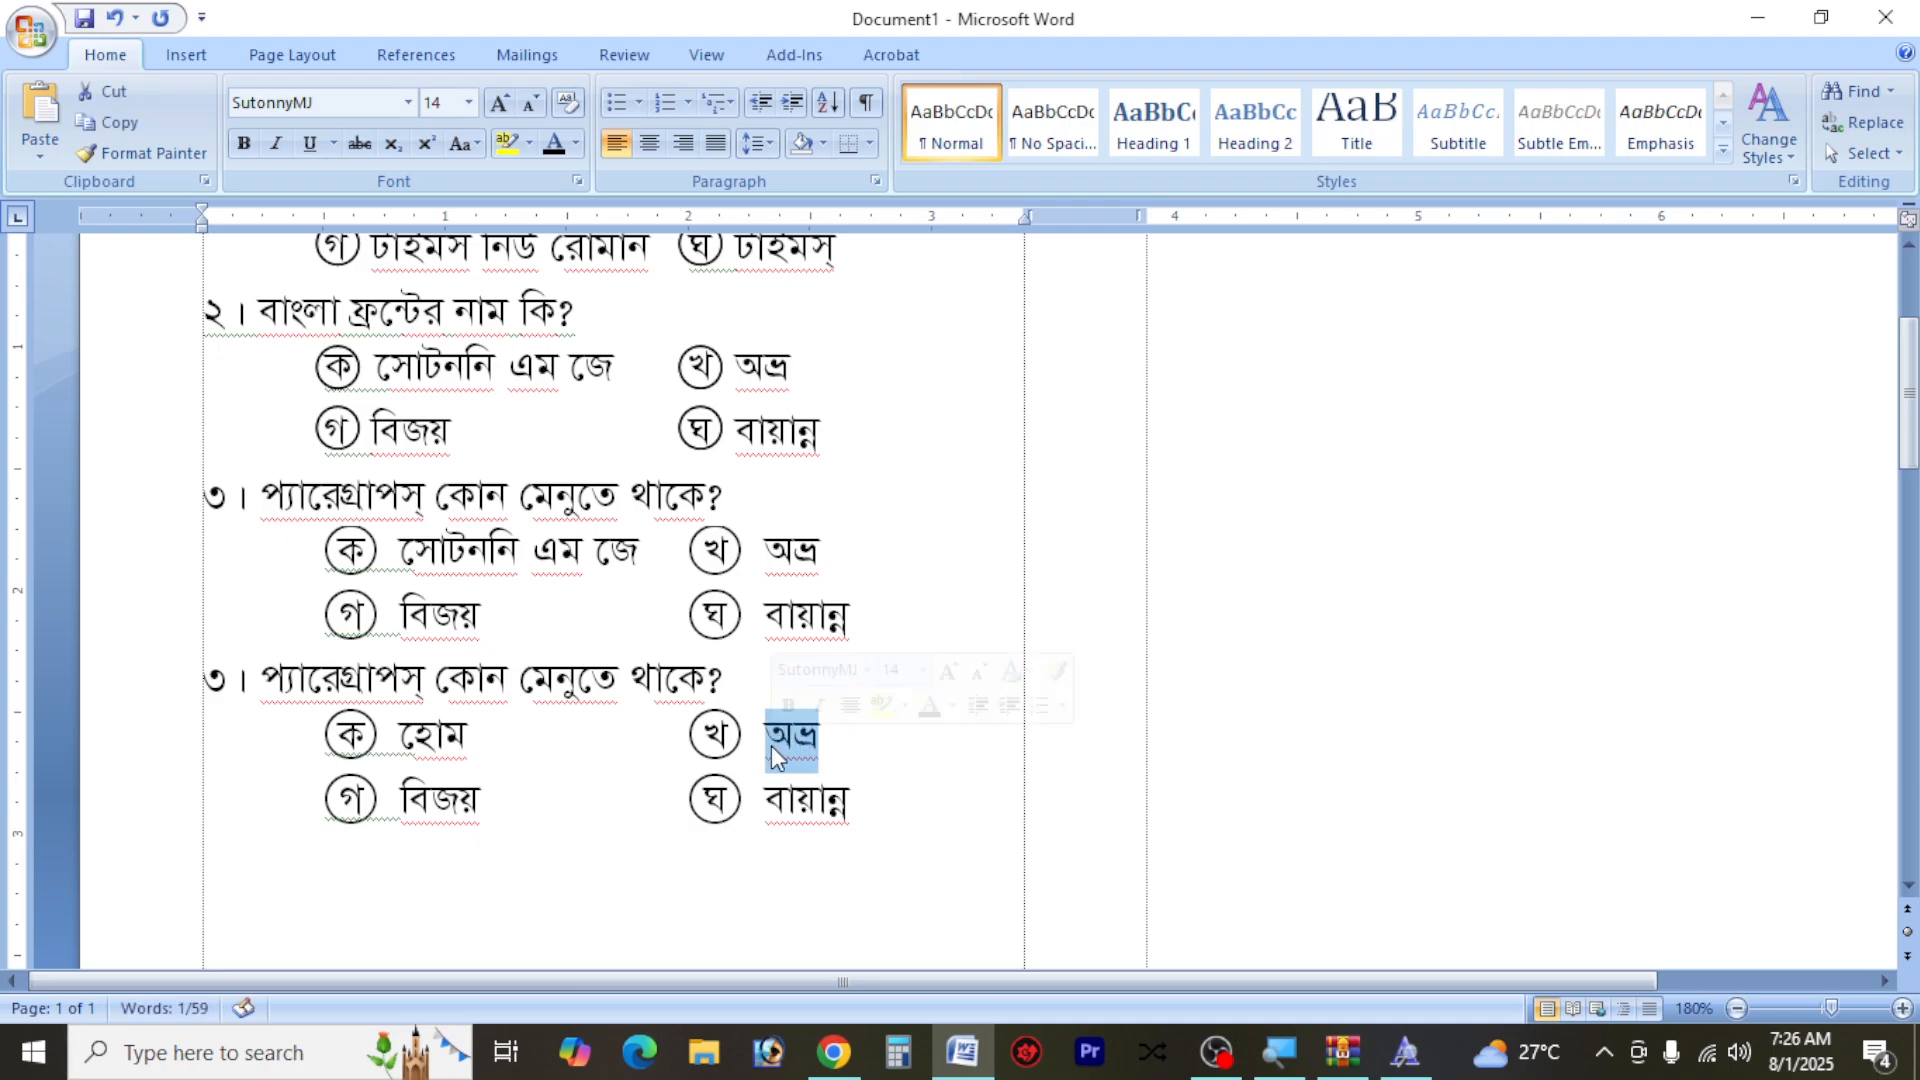
pyautogui.press('BackSpace')
pyautogui.write('ইন')
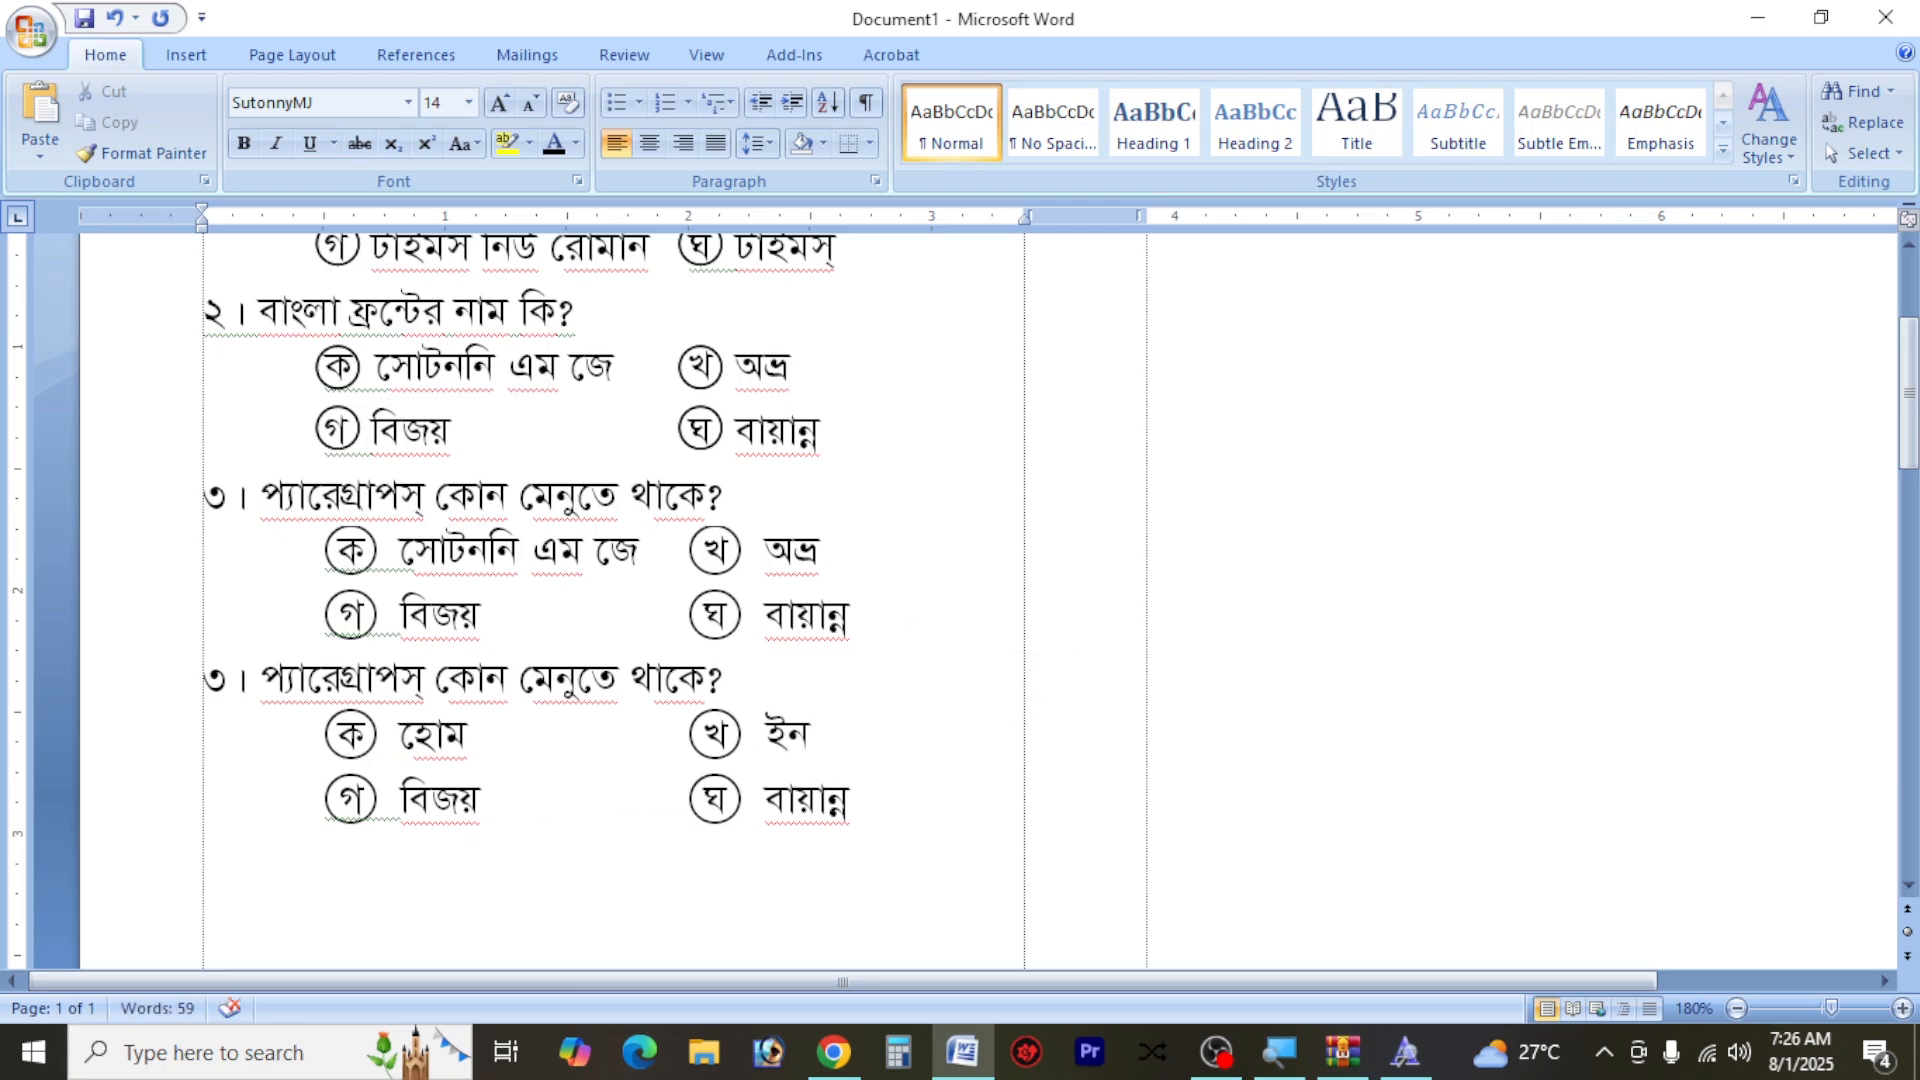
pyautogui.write('সার্ট')
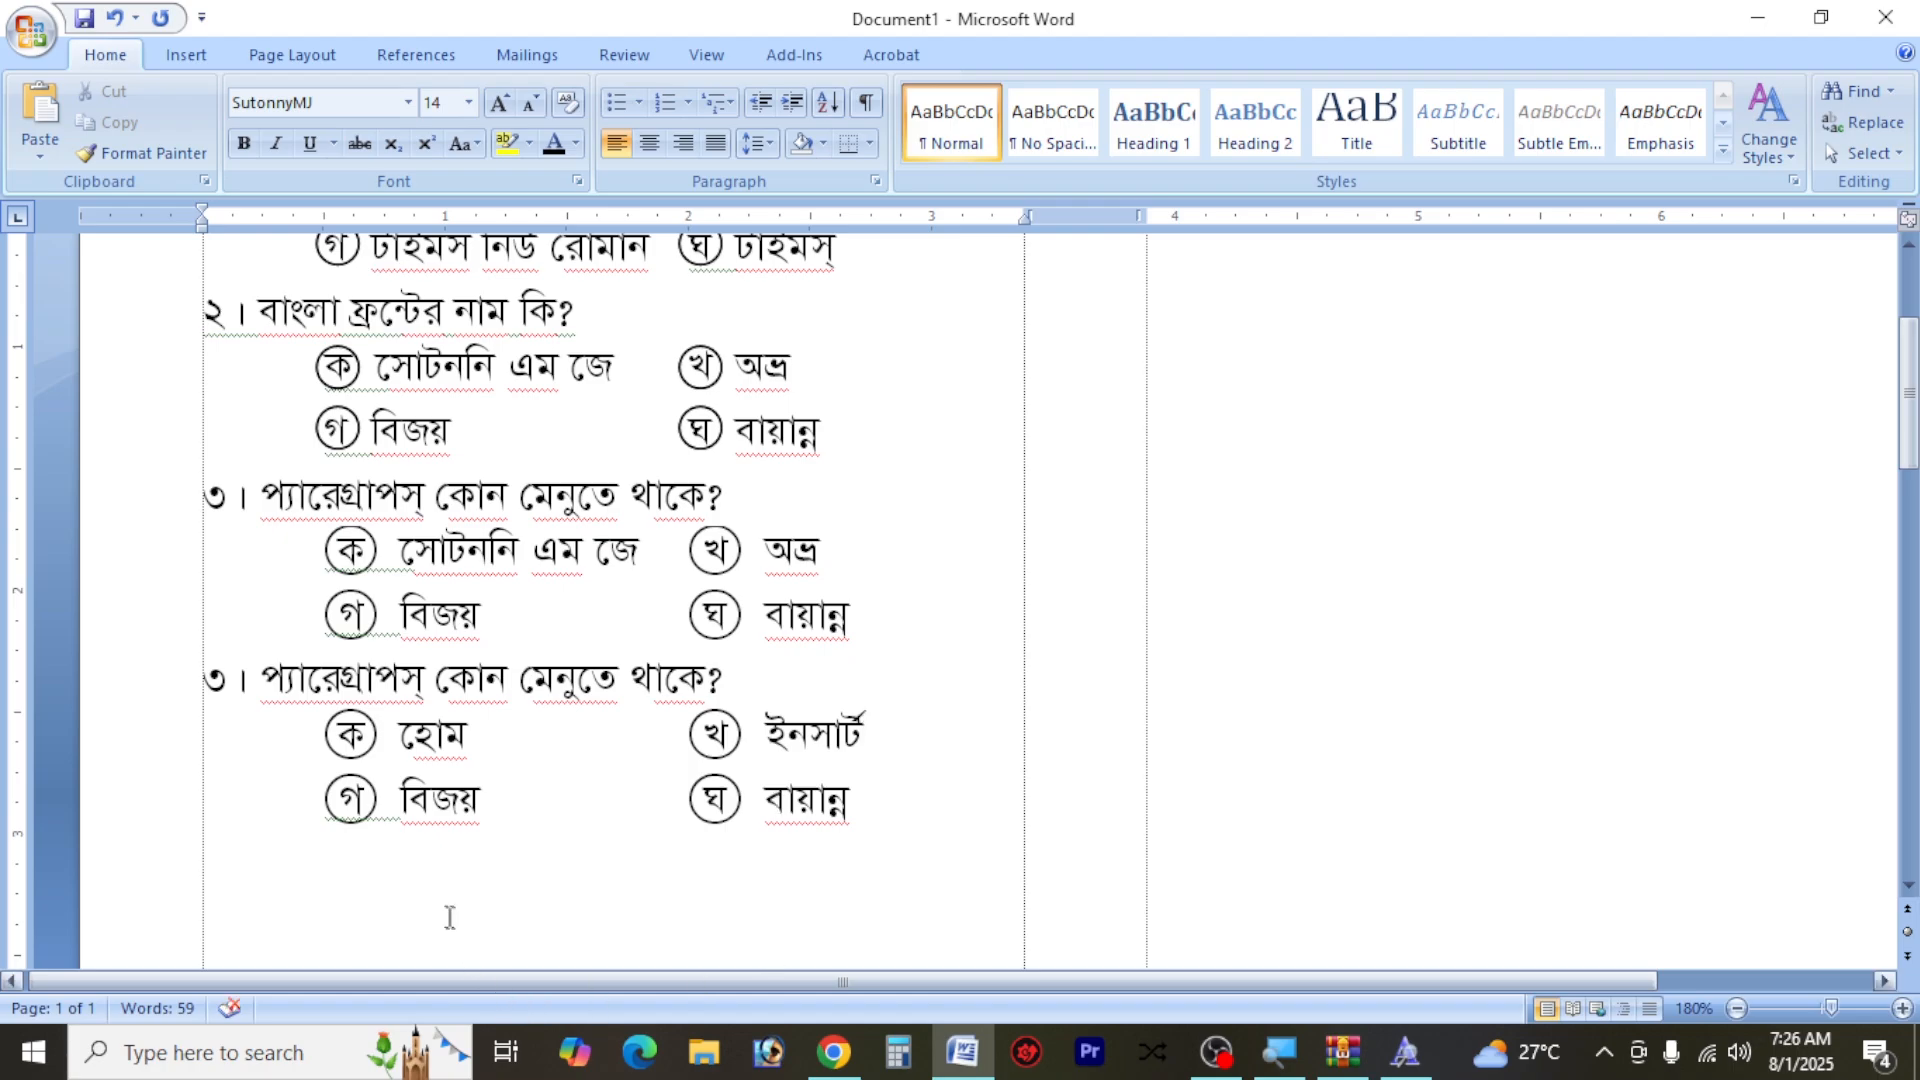
# Replace the text of option গ in the duplicated question with ফন্ট
pyautogui.moveTo(481, 806); pyautogui.dragTo(415, 824)
pyautogui.click(557, 839)
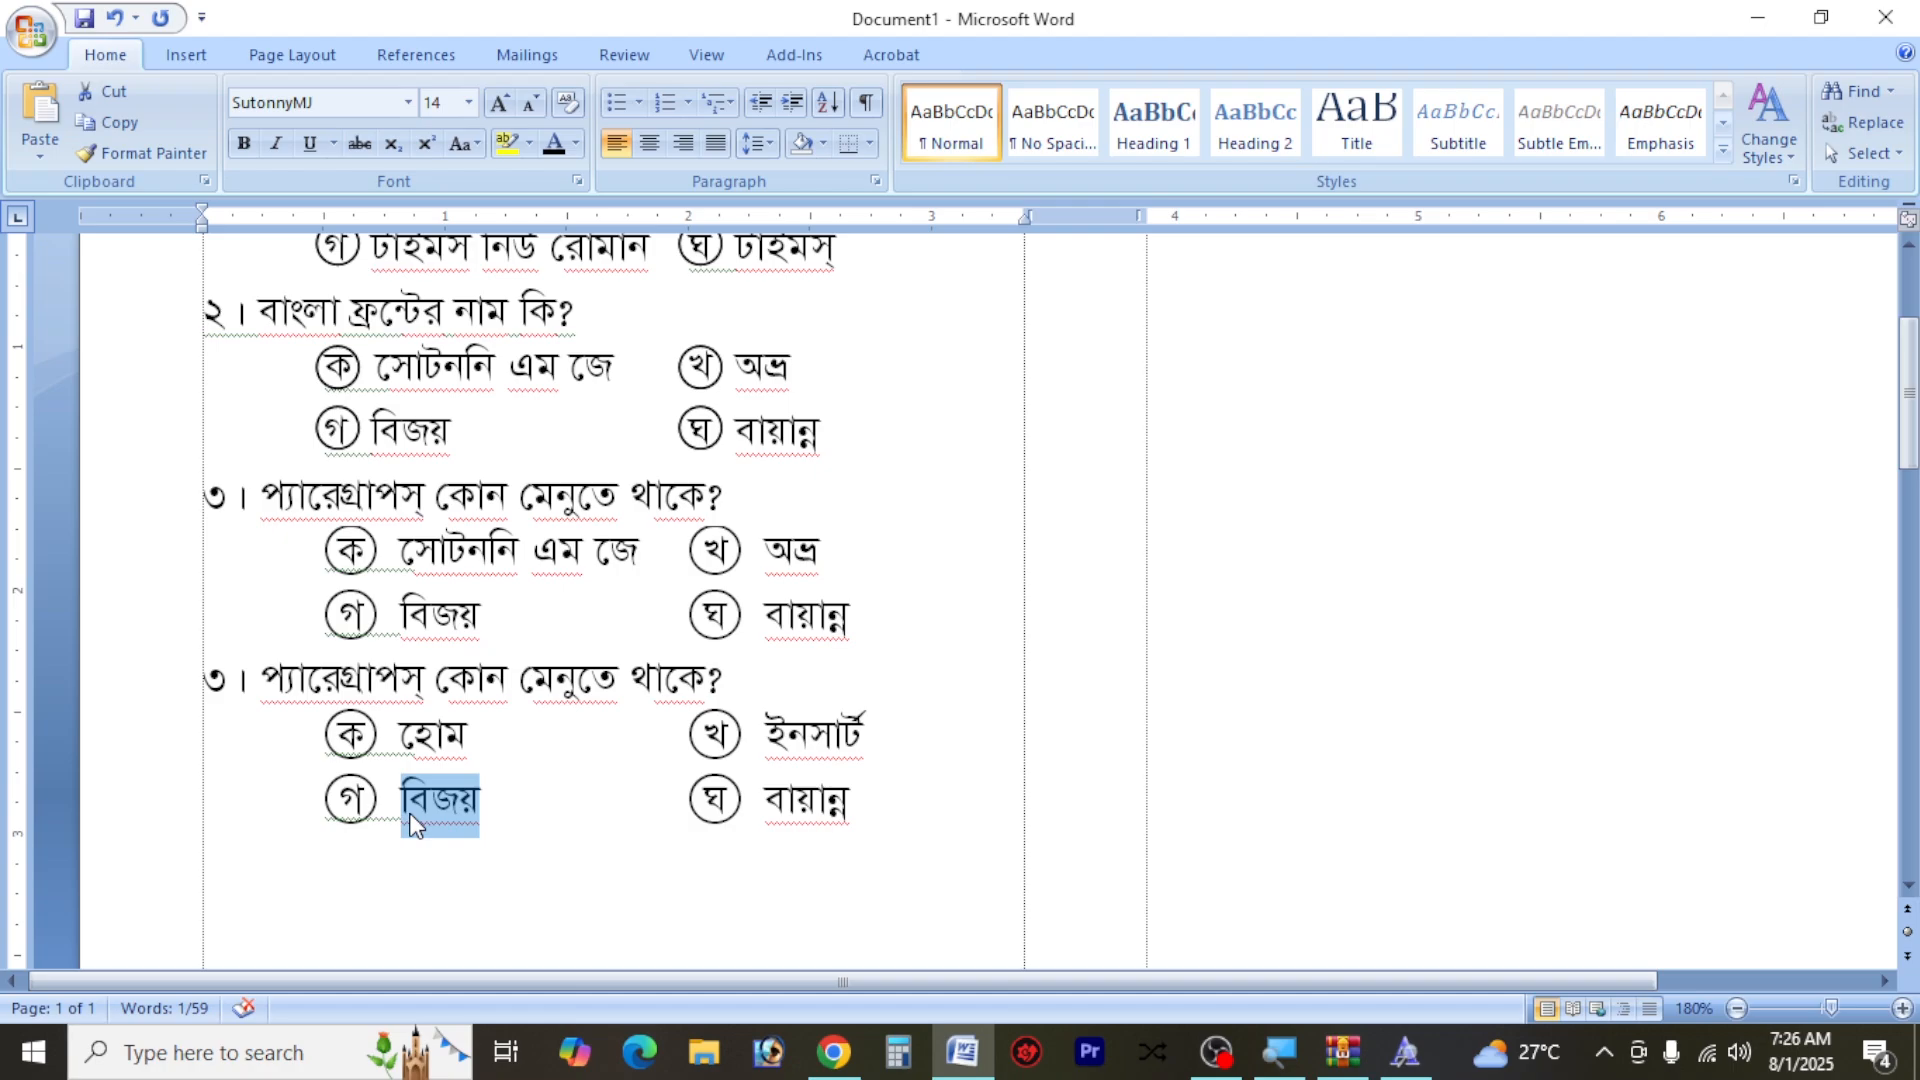
pyautogui.write('ফ')
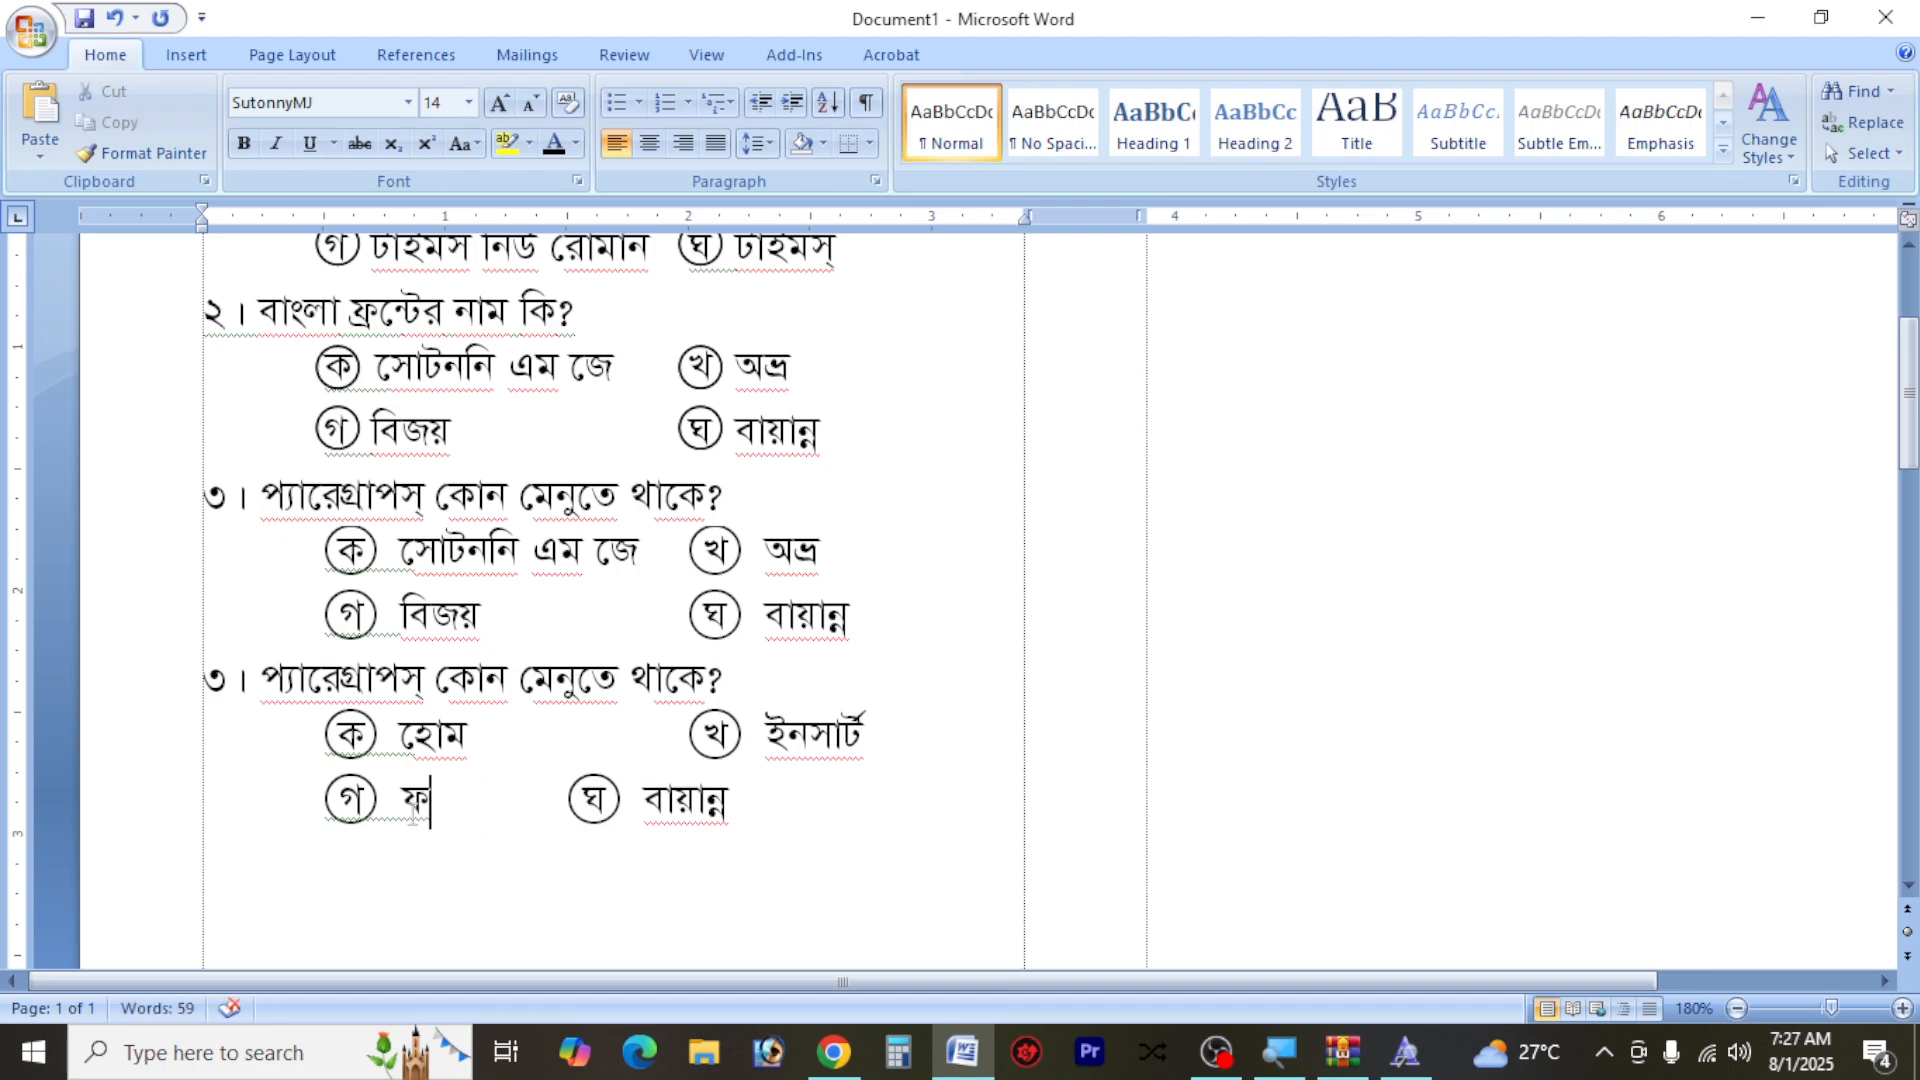
pyautogui.write('ন্ট')
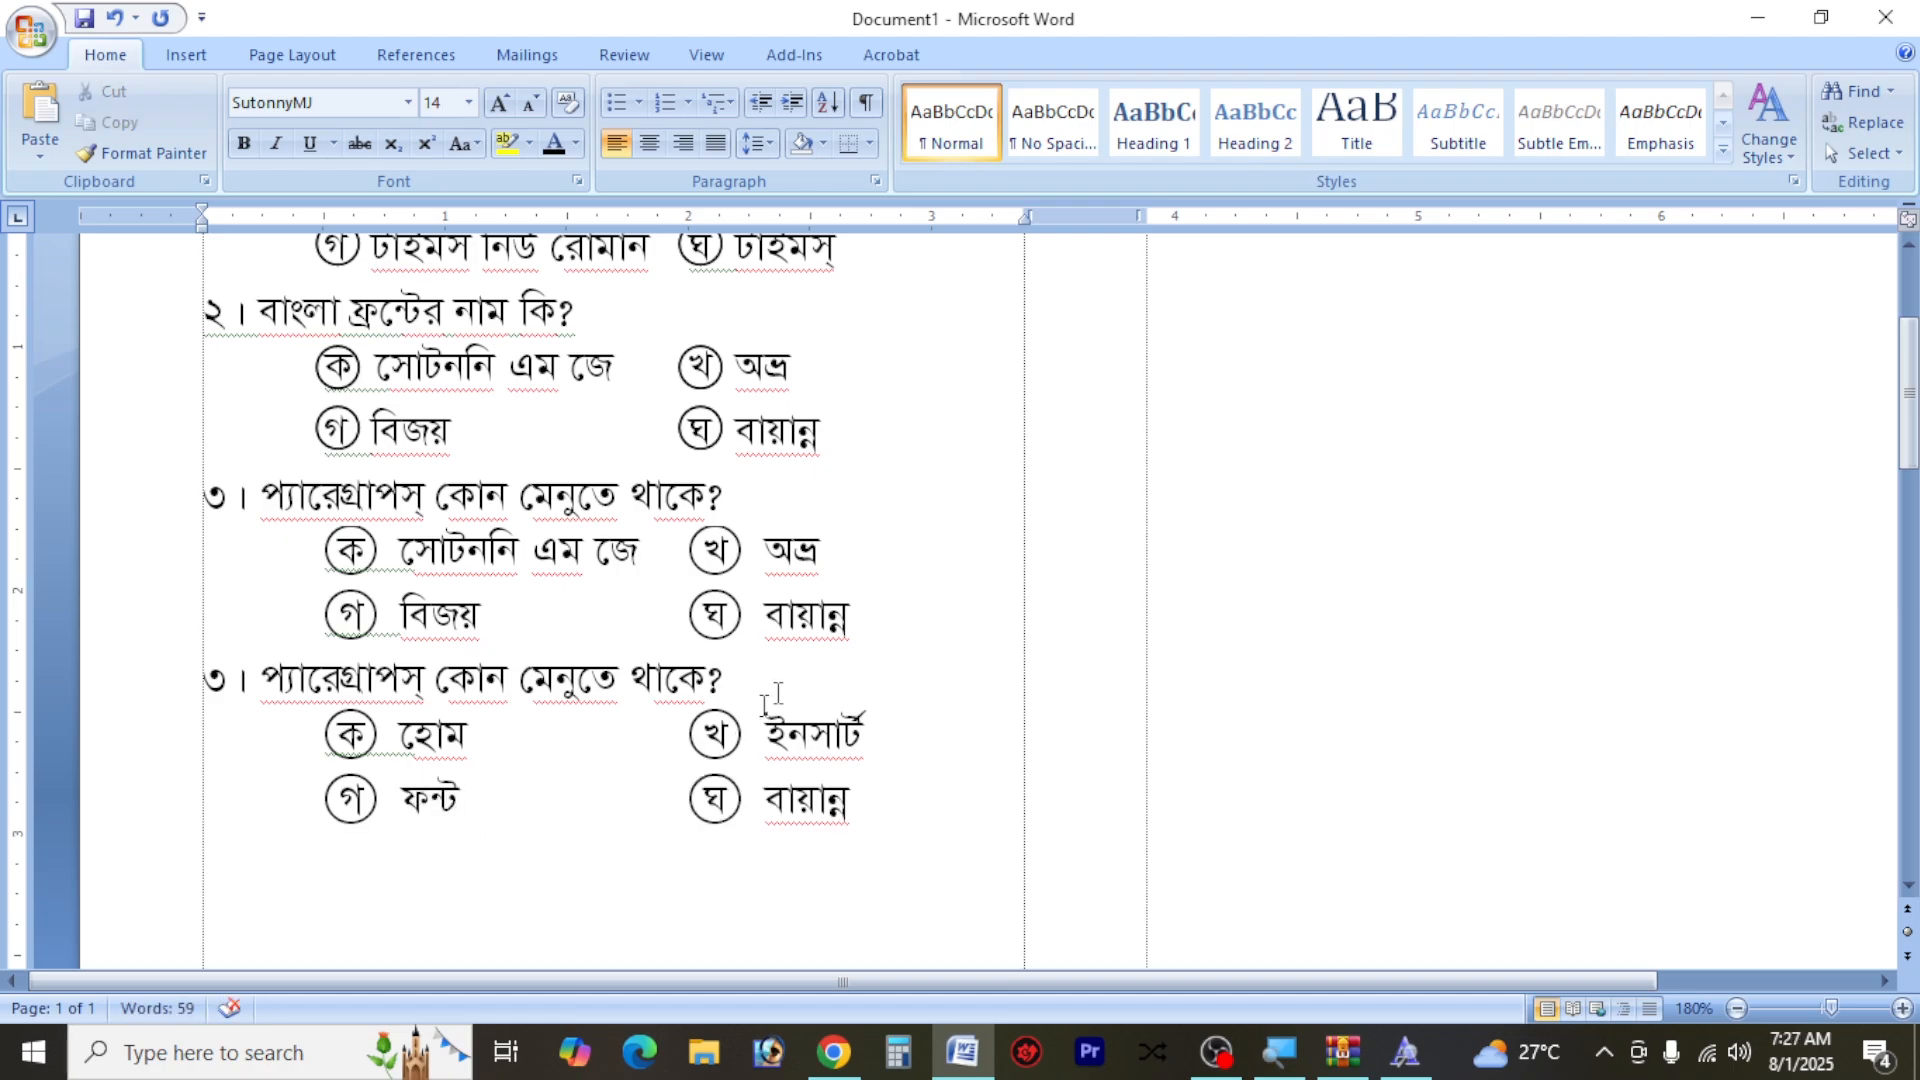
# Capture the whole screen in the screenshot tool and outline the empty second column and the four questions with red rectangles
pyautogui.scroll(-5, 634, 486)
pyautogui.keyDown('ctrl'); pyautogui.scroll(-2, 634, 486); pyautogui.keyUp('ctrl')
pyautogui.scroll(8, 634, 494)
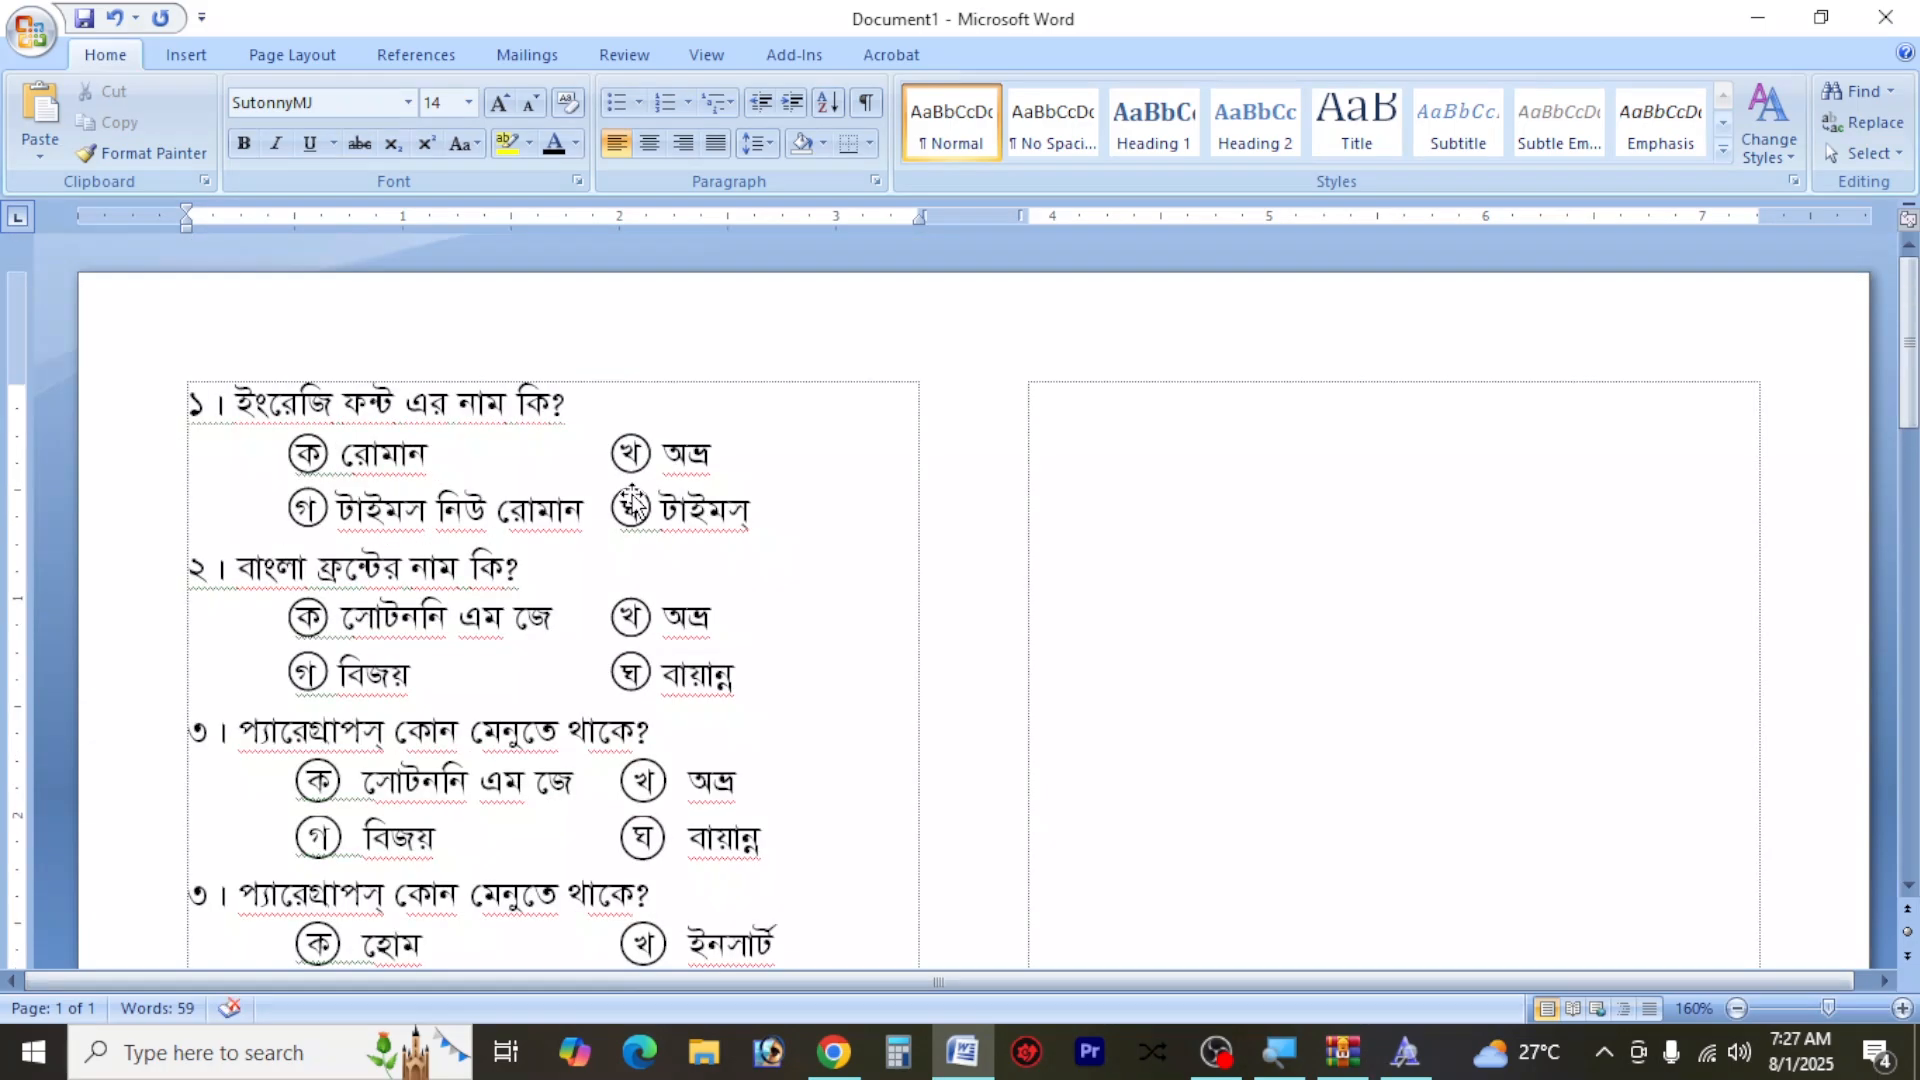
pyautogui.scroll(-1, 632, 503)
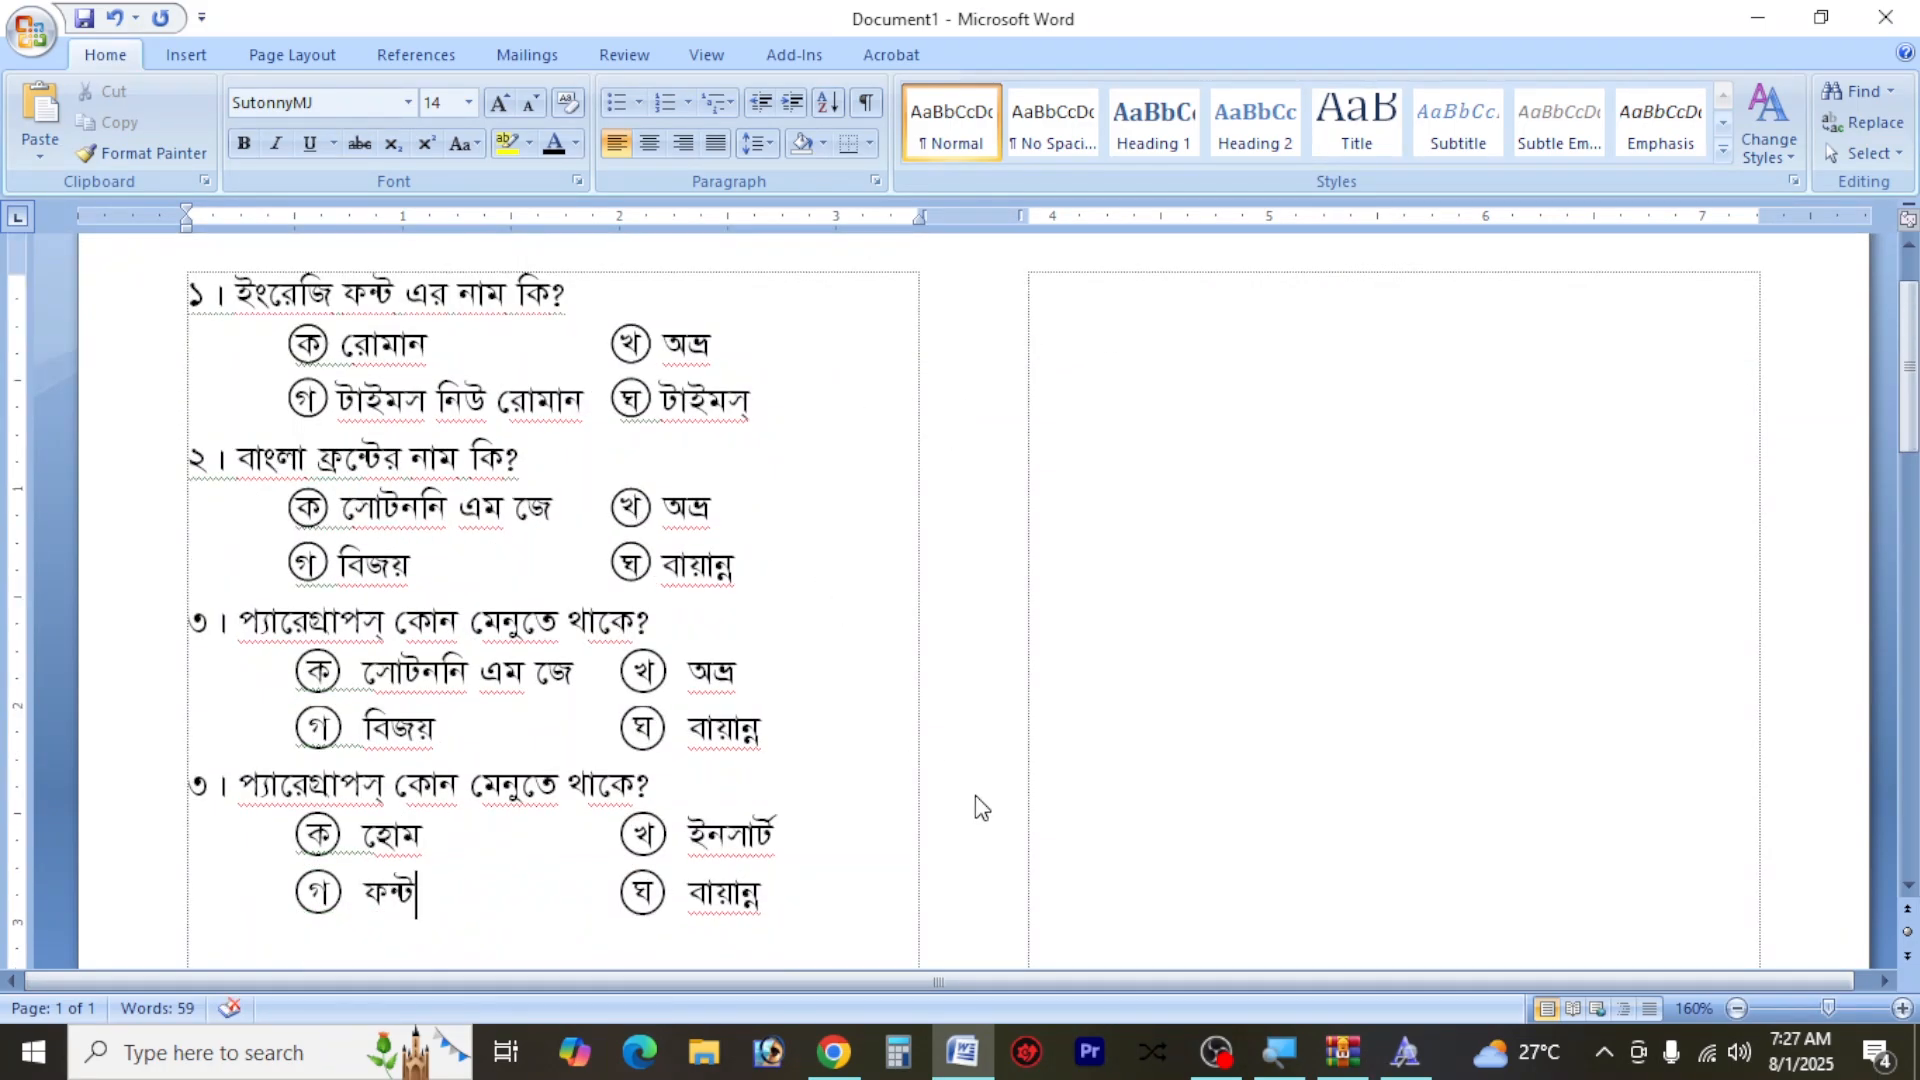
pyautogui.press('Print')
pyautogui.moveTo(1, 1); pyautogui.dragTo(1918, 1078)
pyautogui.click(1598, 914)
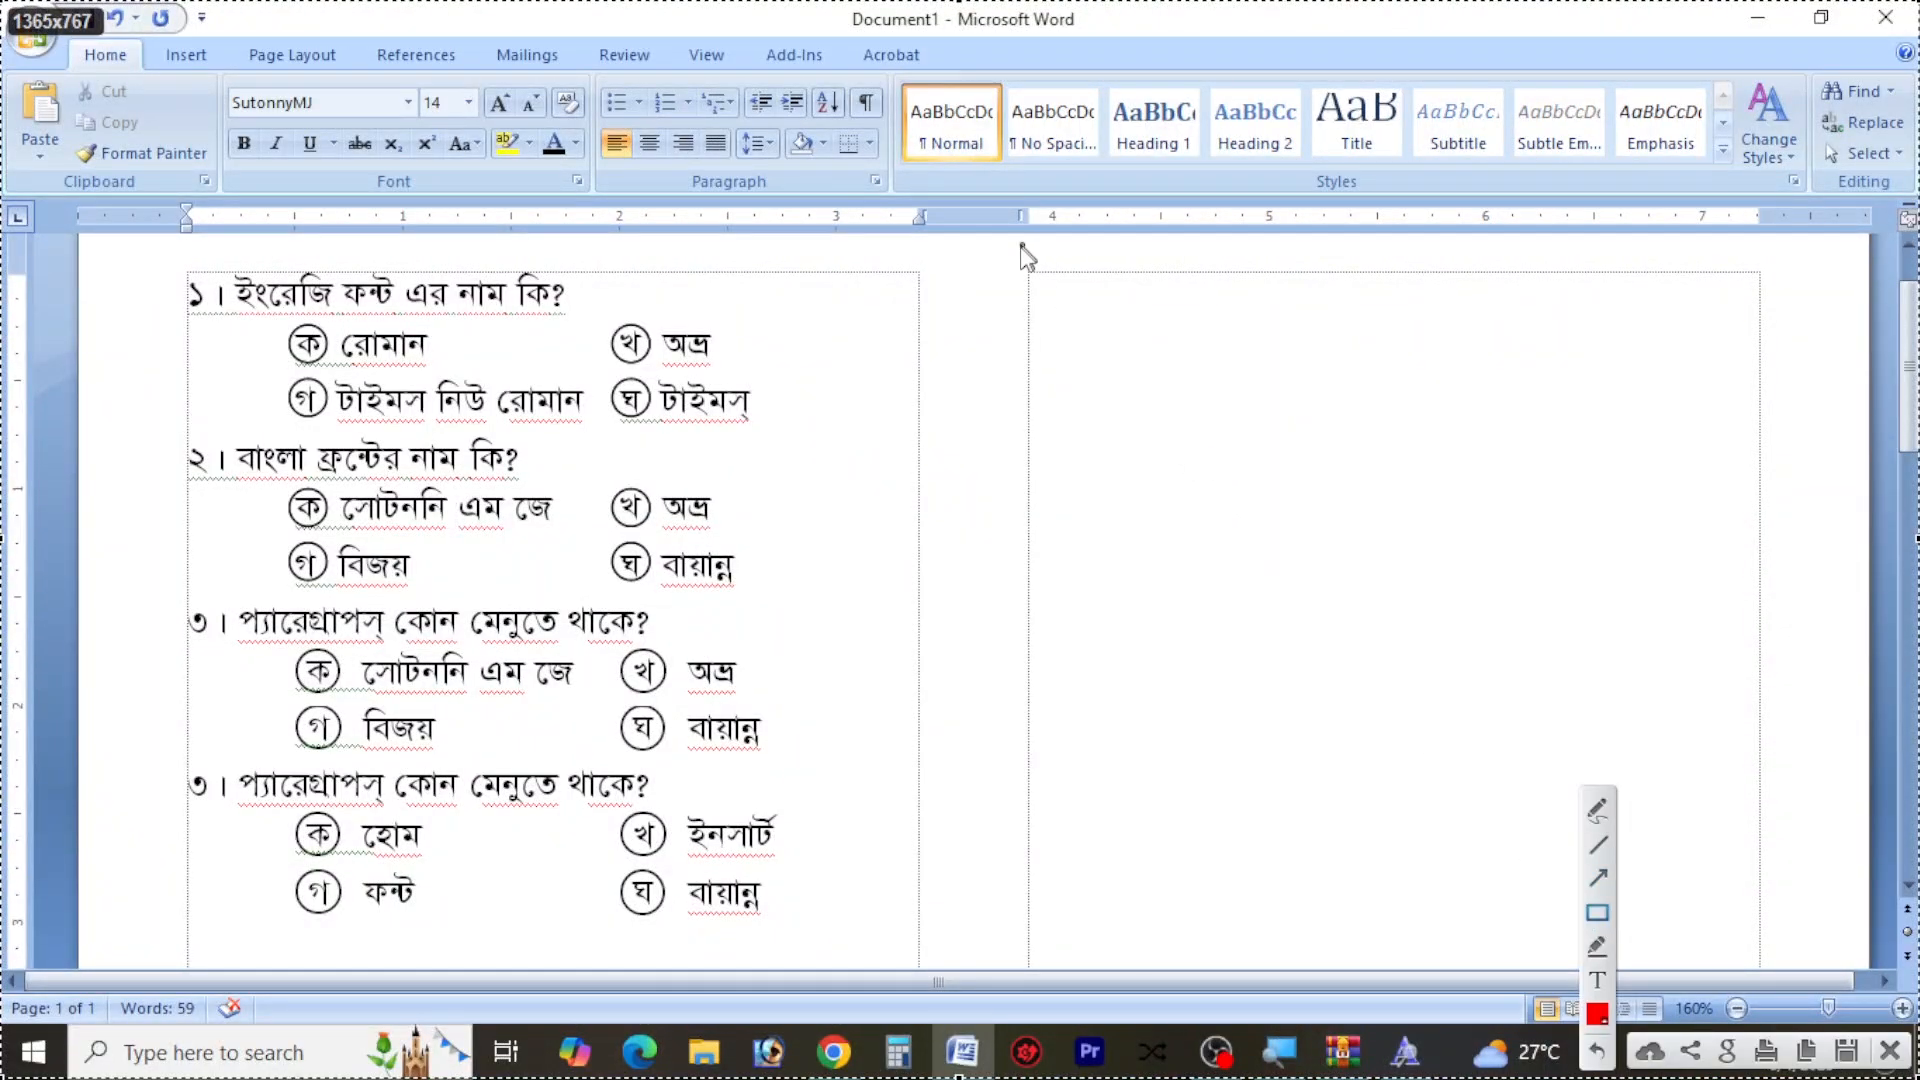
pyautogui.moveTo(1014, 269)
pyautogui.mouseDown()
pyautogui.moveTo(1911, 906)
pyautogui.moveTo(1754, 899)
pyautogui.mouseUp()
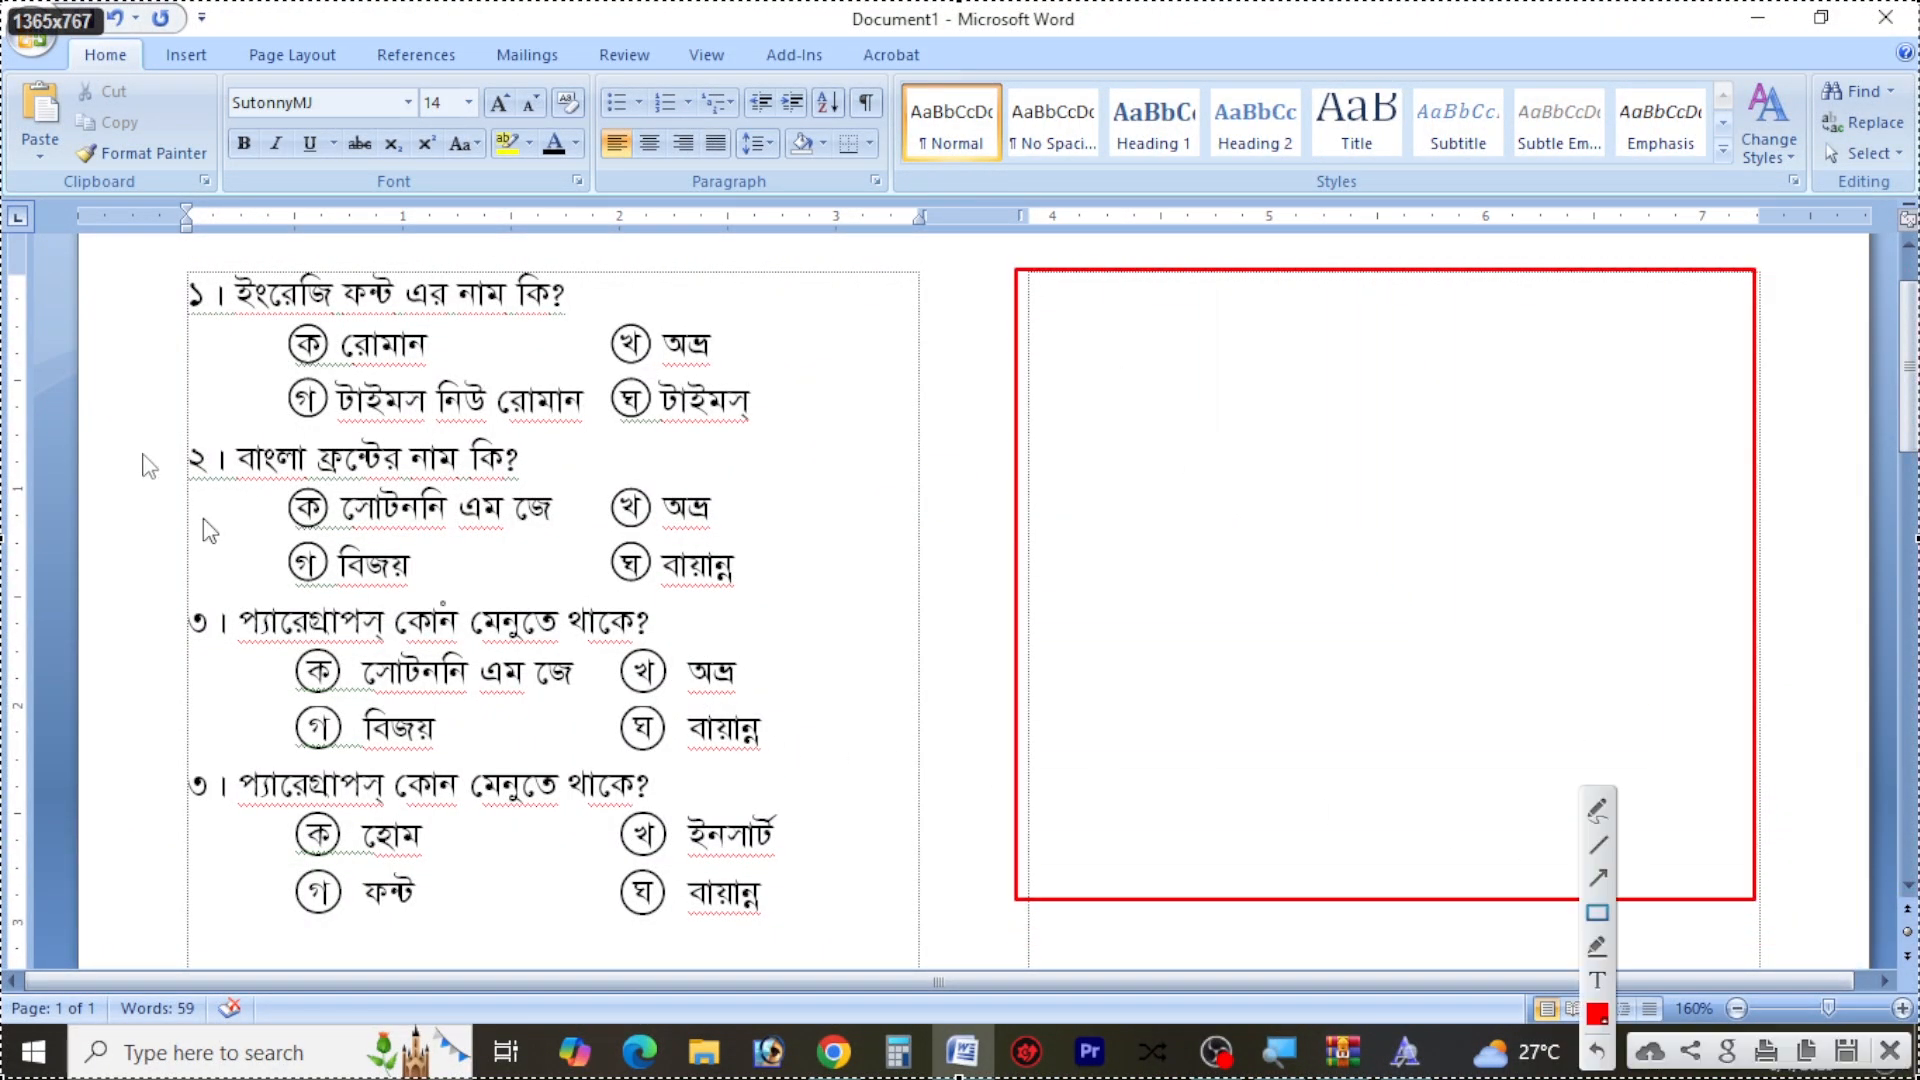
pyautogui.moveTo(167, 257); pyautogui.dragTo(839, 927)
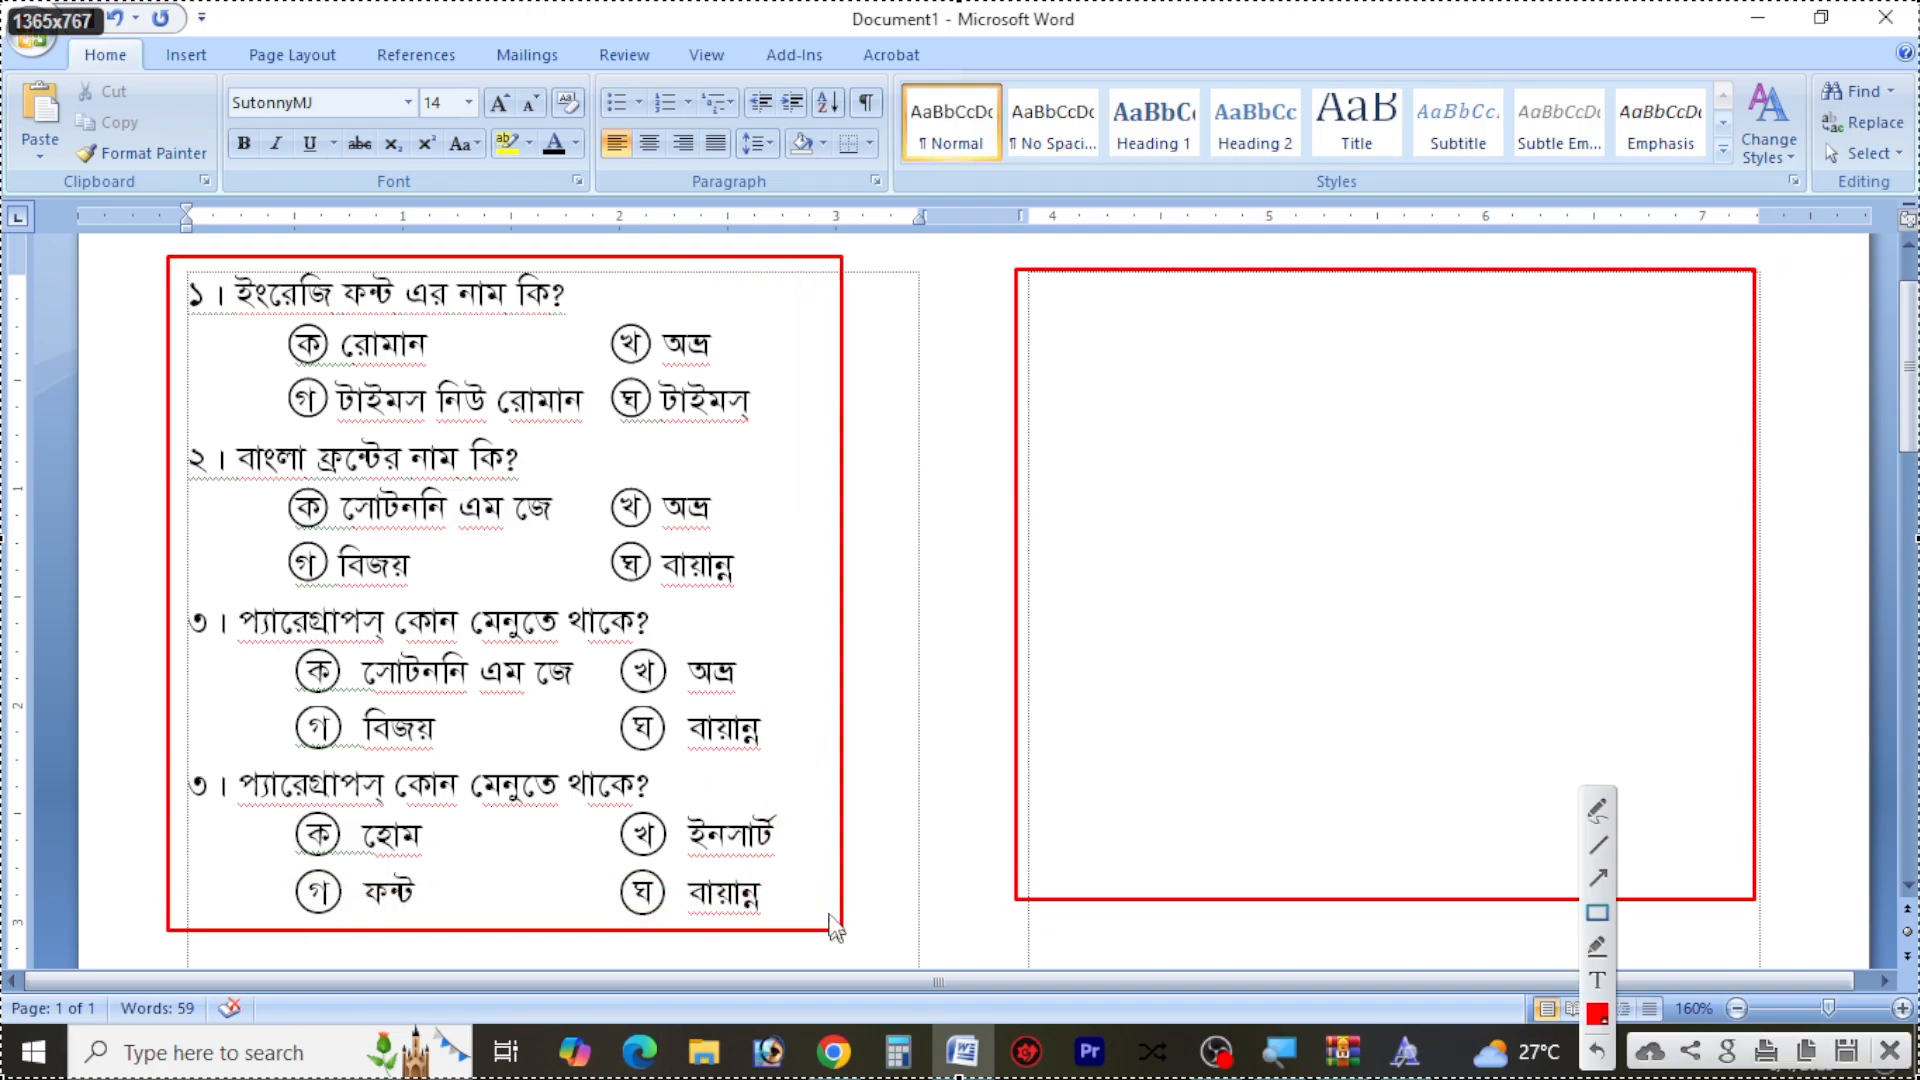
# Handwrite "Enter" in red with the pen on the capture, rising from the questions toward the empty second column
pyautogui.click(1596, 810)
pyautogui.moveTo(590, 674)
pyautogui.mouseDown()
pyautogui.moveTo(708, 740)
pyautogui.moveTo(640, 685)
pyautogui.moveTo(653, 585)
pyautogui.mouseUp()
pyautogui.moveTo(670, 665); pyautogui.dragTo(764, 620)
pyautogui.moveTo(707, 450)
pyautogui.mouseDown()
pyautogui.moveTo(785, 578)
pyautogui.moveTo(876, 430)
pyautogui.mouseUp()
pyautogui.moveTo(833, 545)
pyautogui.mouseDown()
pyautogui.moveTo(921, 479)
pyautogui.moveTo(1041, 325)
pyautogui.mouseUp()
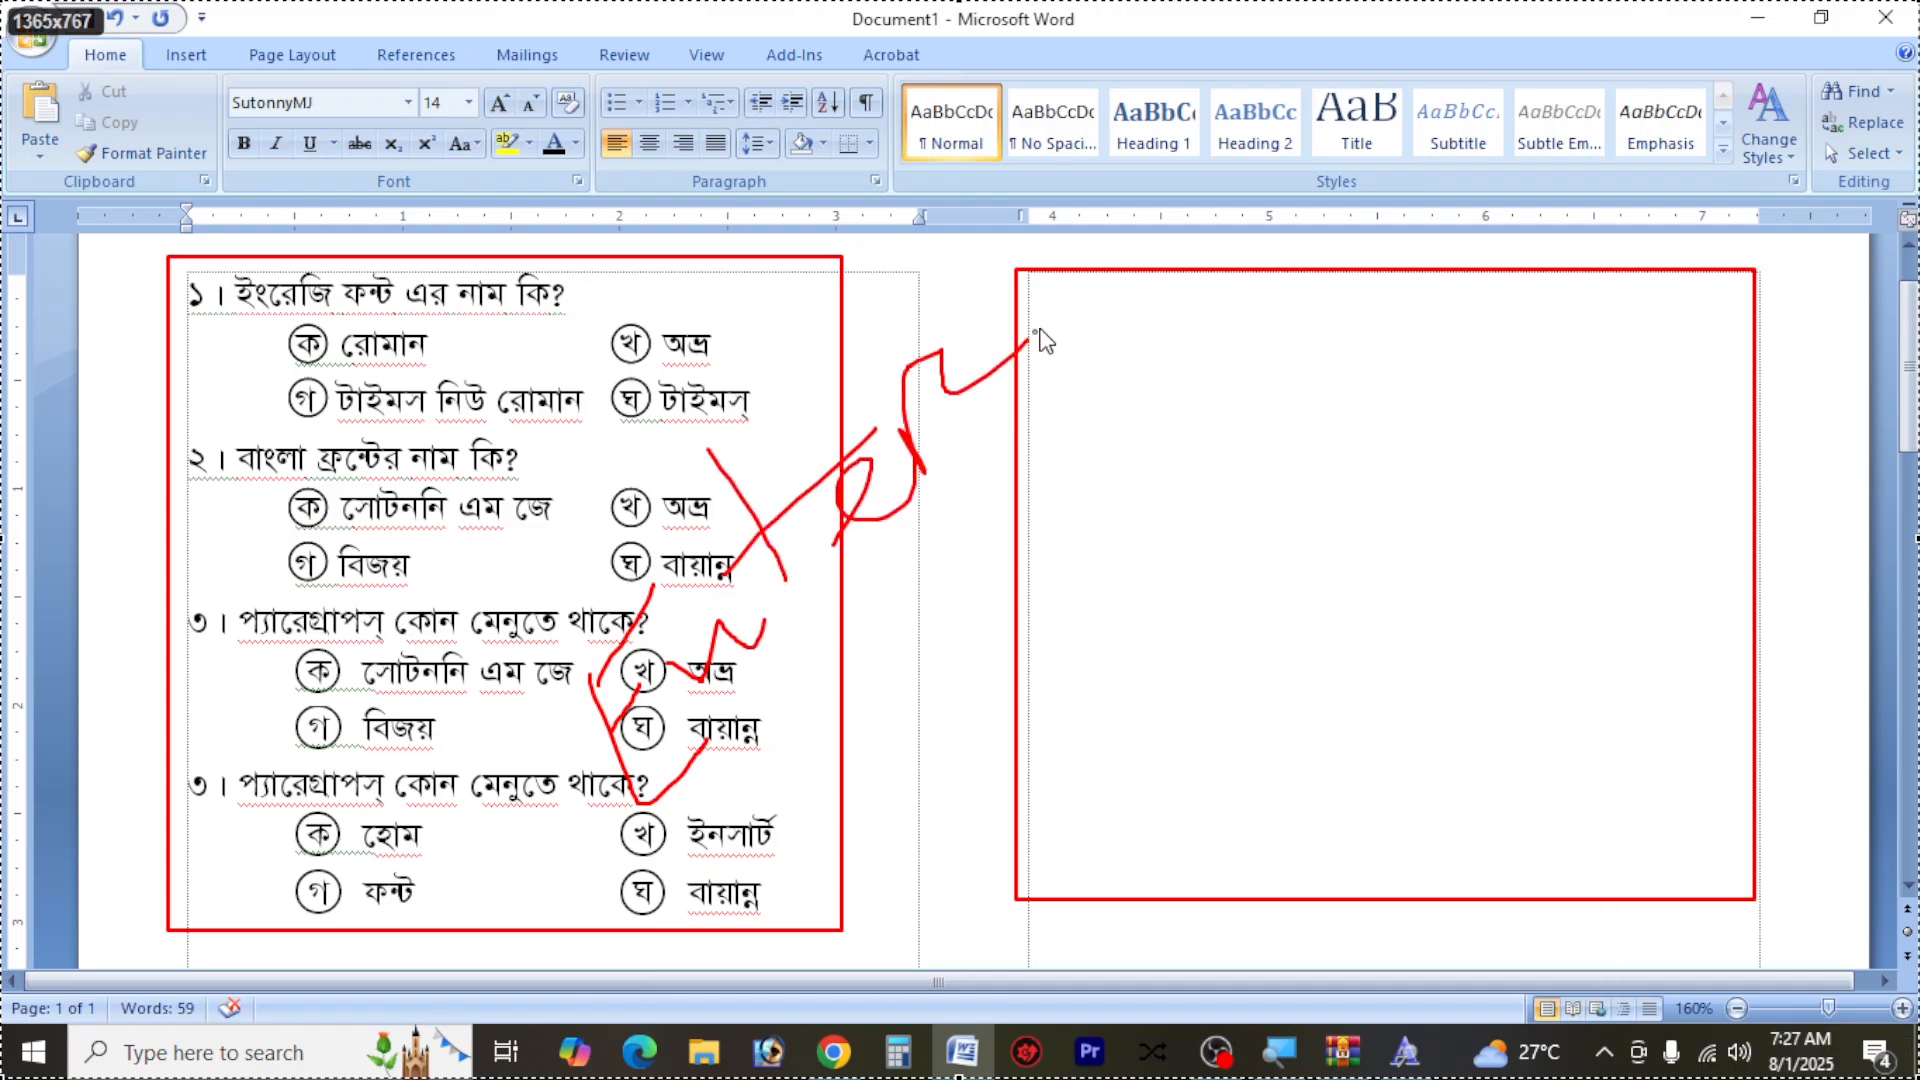